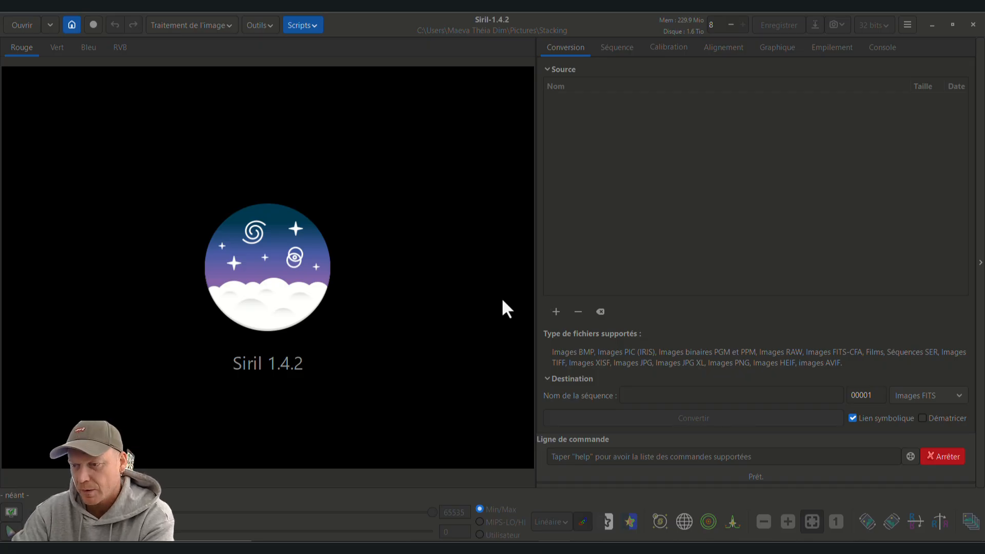
Set the Stacking folder inside Pictures as the working directory.
click(556, 312)
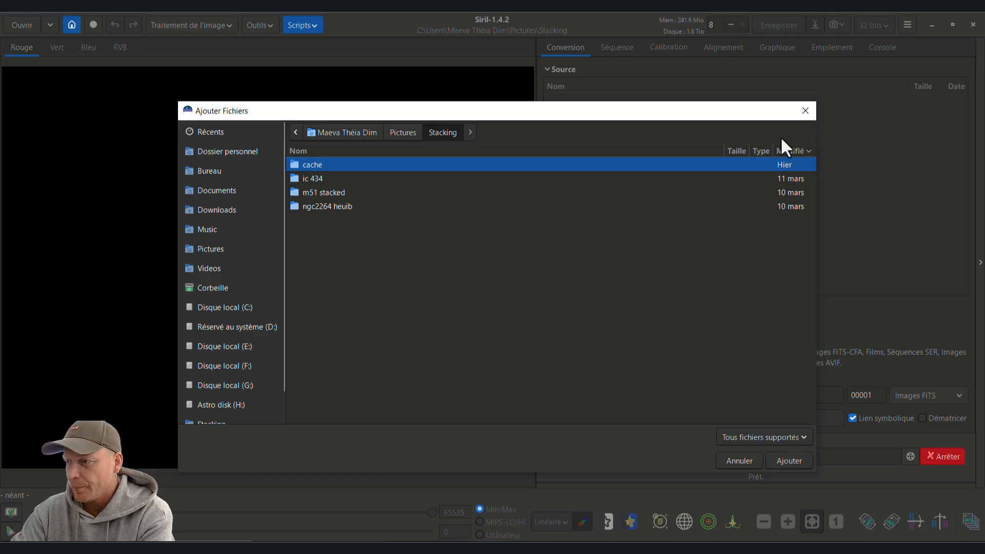
click(805, 111)
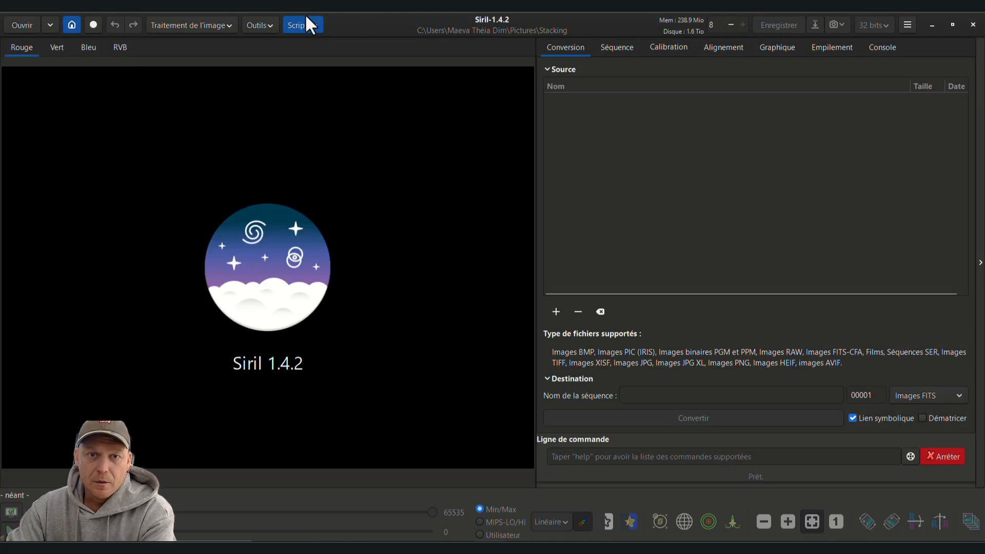
click(72, 23)
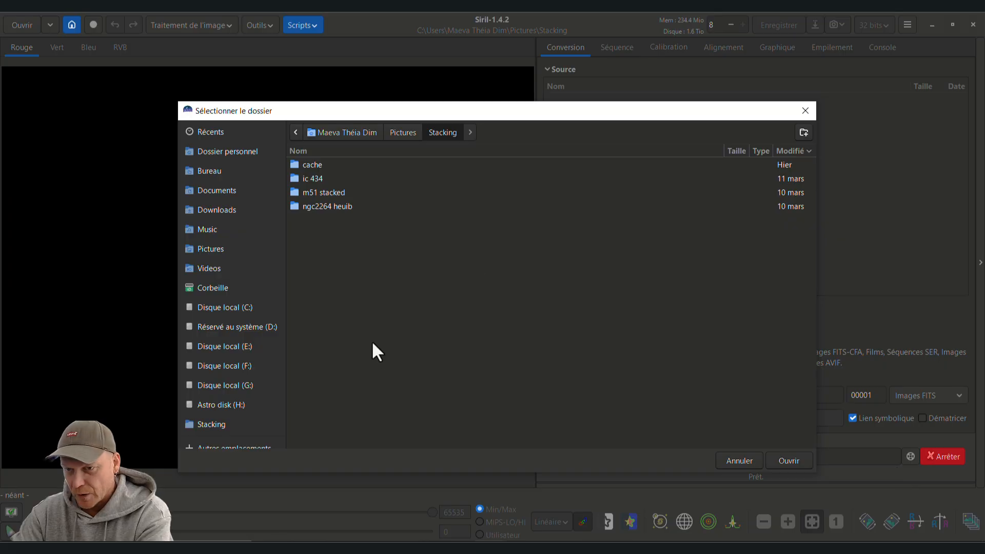
click(791, 461)
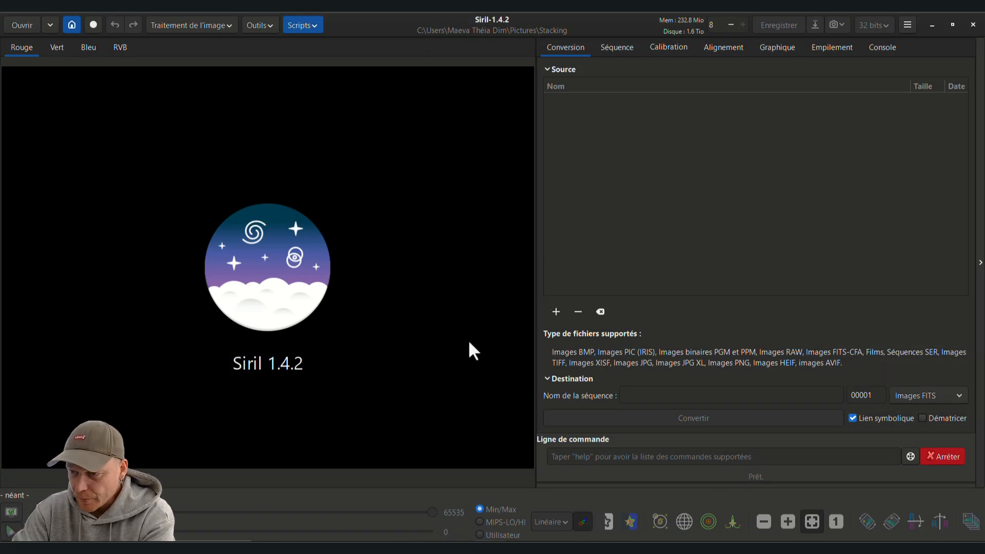
Add all dark frames from astro/NGC 4565/2026-01-10/DARK on Astro disk (H:) to the conversion source list.
click(555, 311)
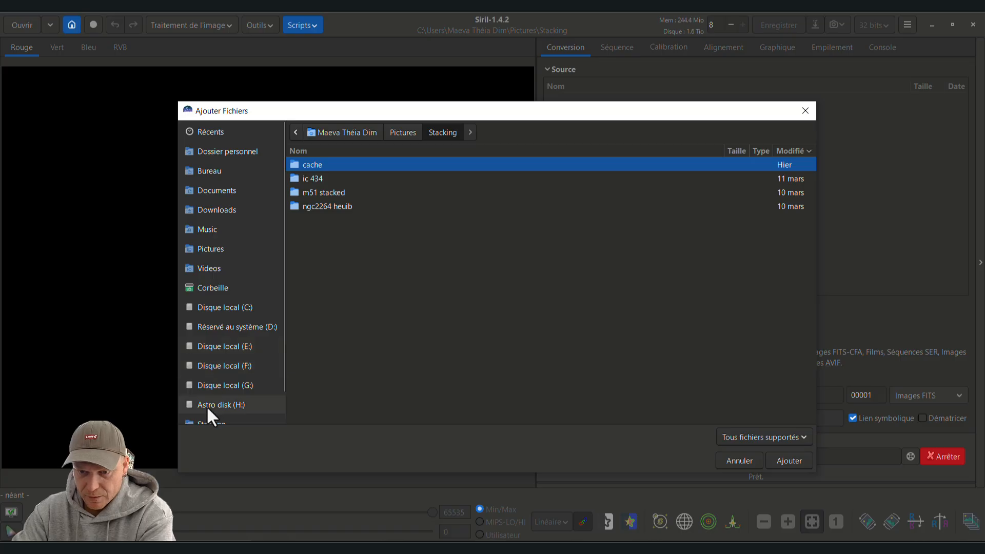
click(216, 405)
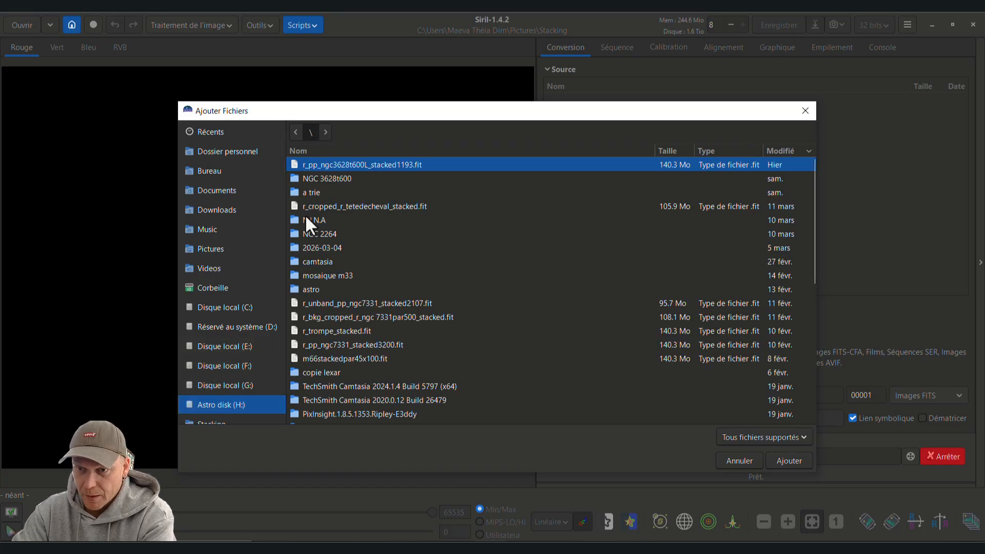
double_click(306, 288)
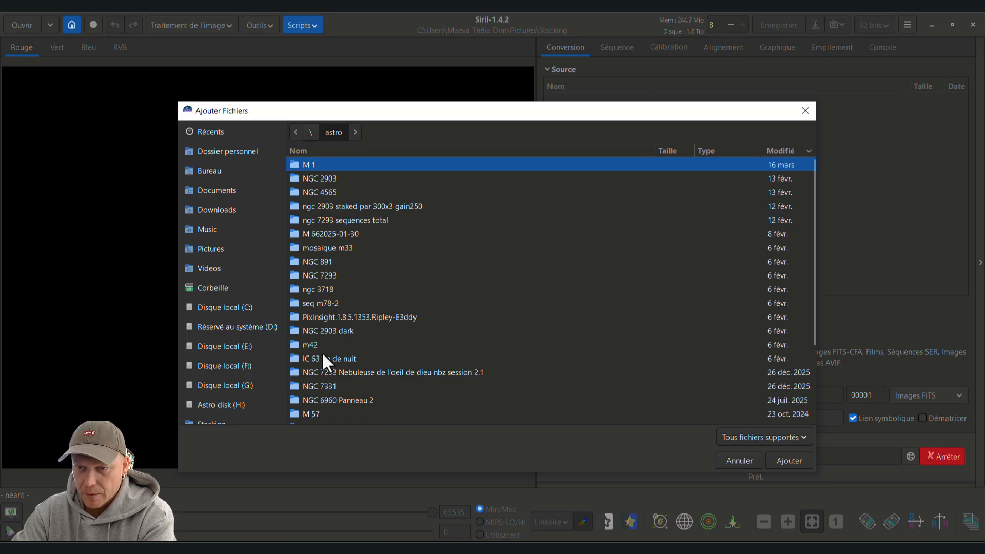
double_click(314, 191)
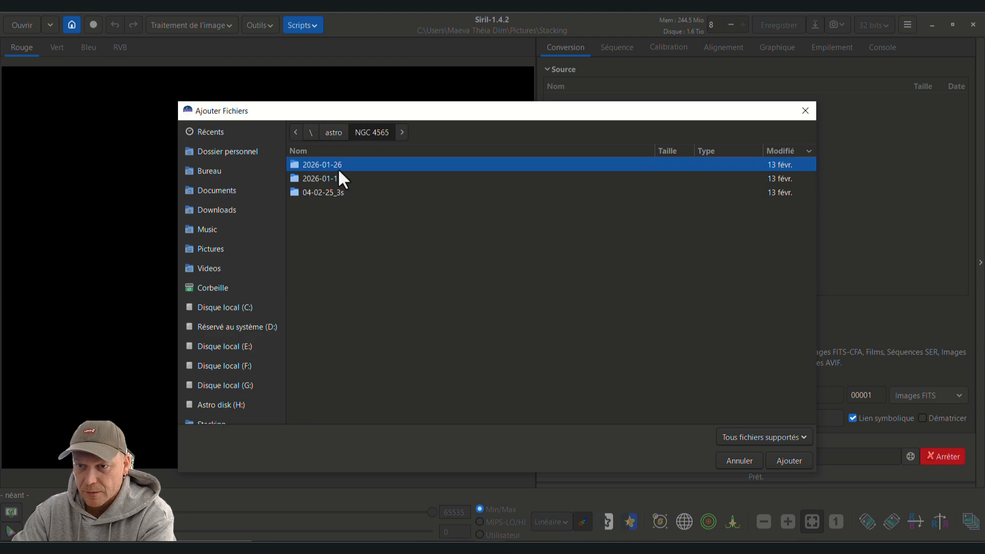
double_click(309, 178)
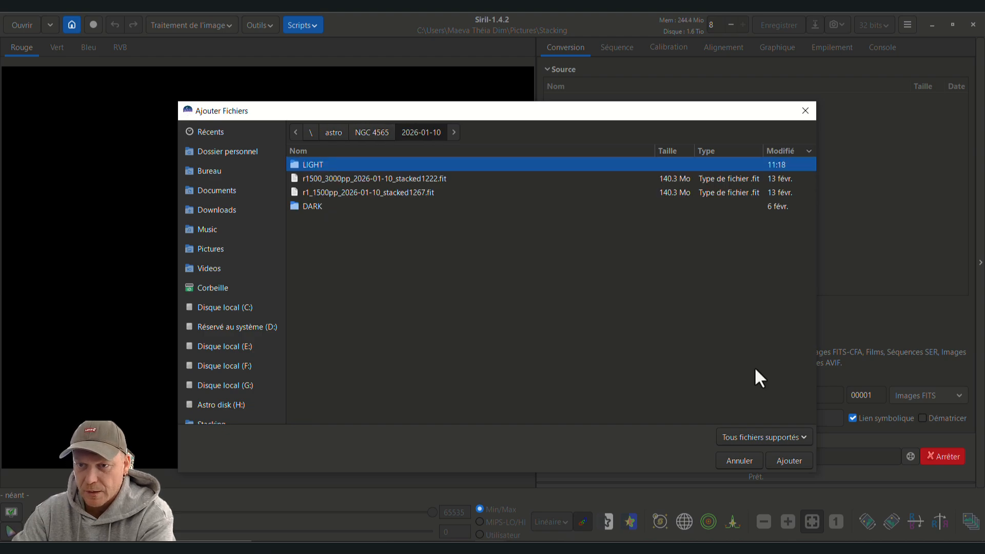
double_click(302, 206)
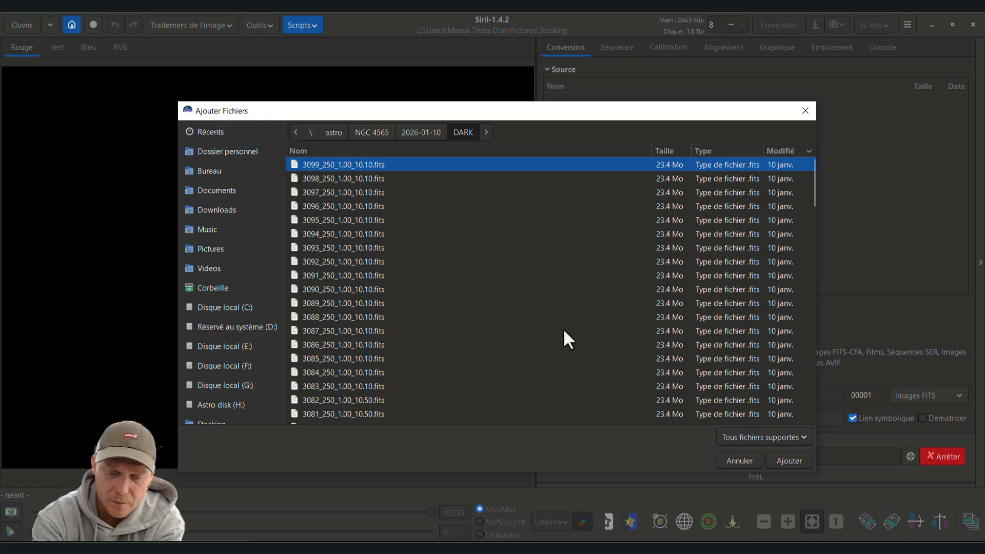
key(ctrl+a)
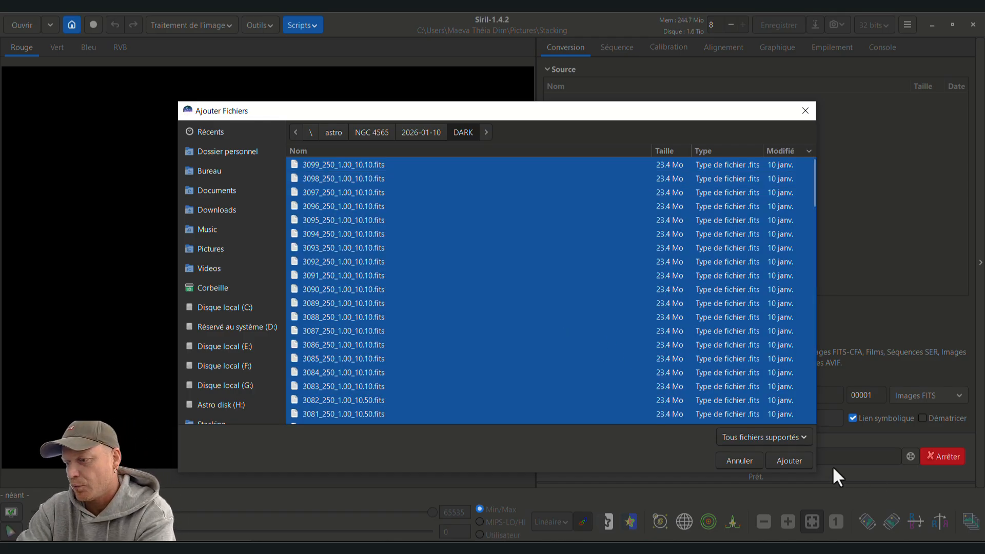
click(788, 461)
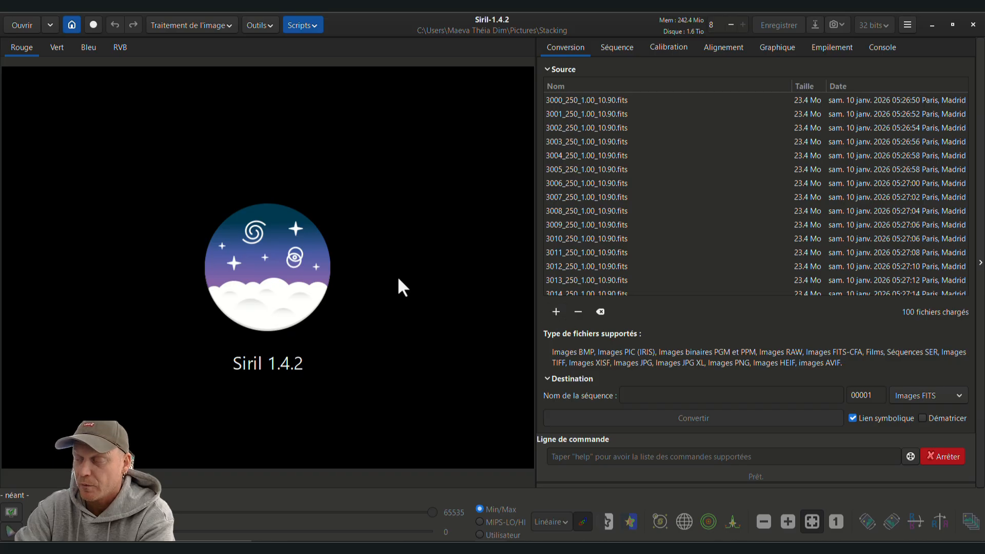
Convert the dark frames to a Séquence FITS named ngc4565D and display it with Auto ajustement.
click(953, 396)
click(927, 431)
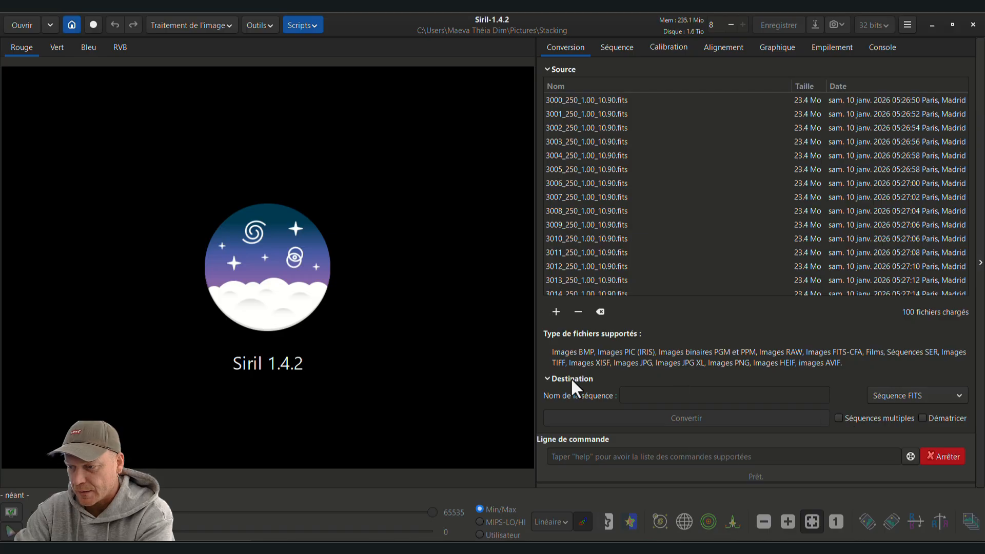
click(645, 395)
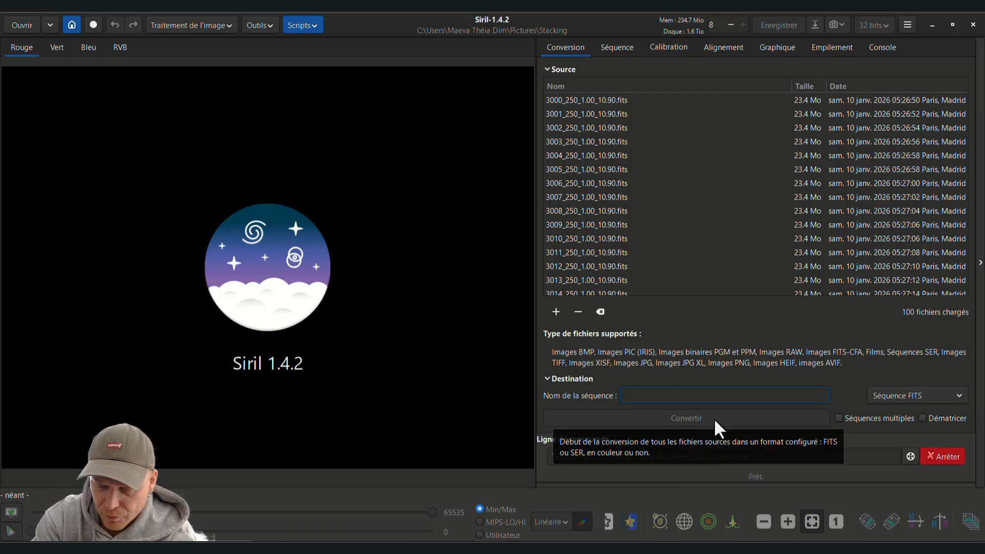
text(ngc4565)
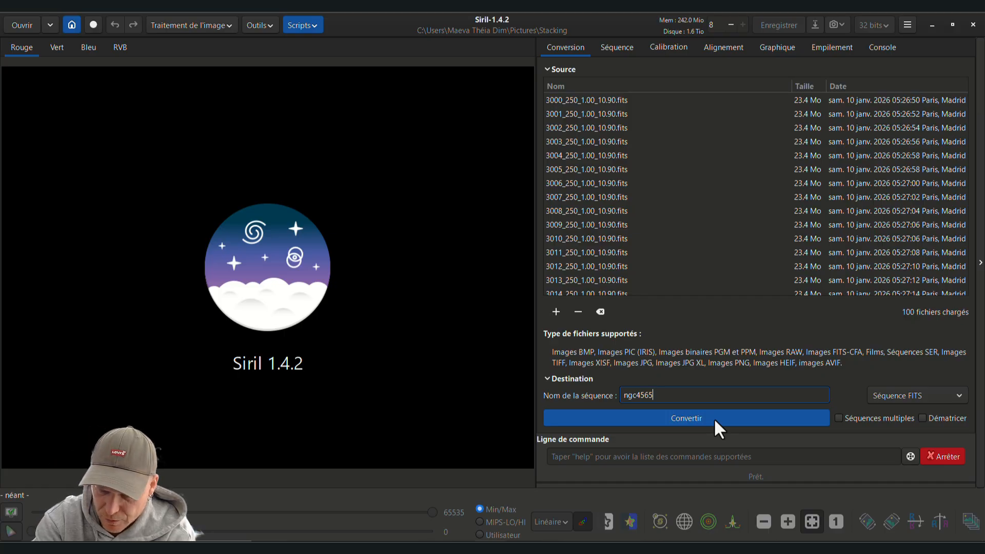
text(D)
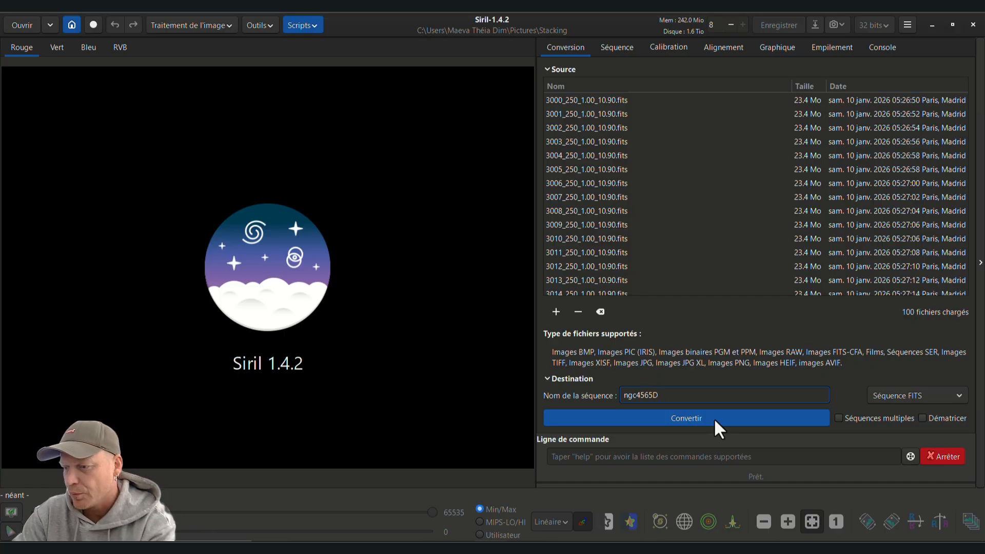
click(674, 419)
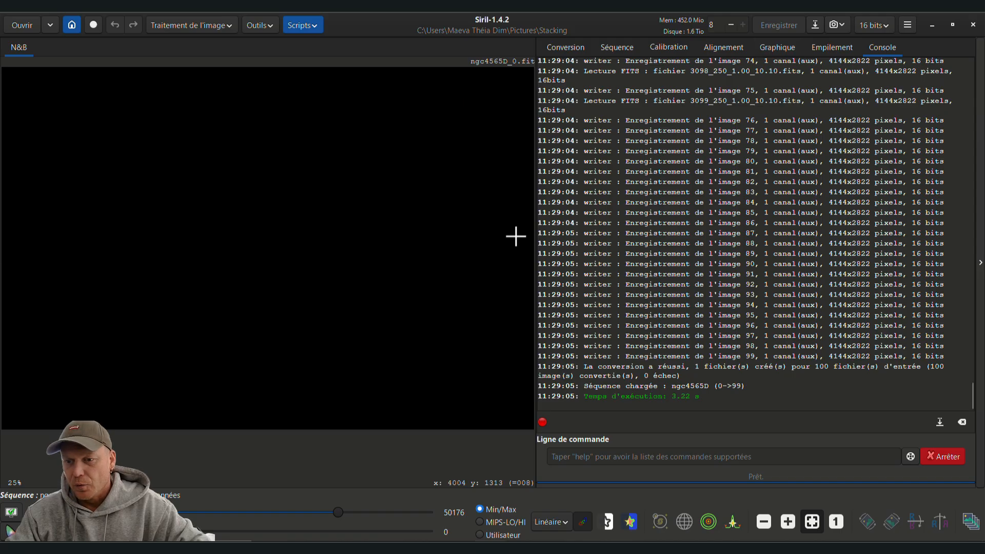
click(556, 523)
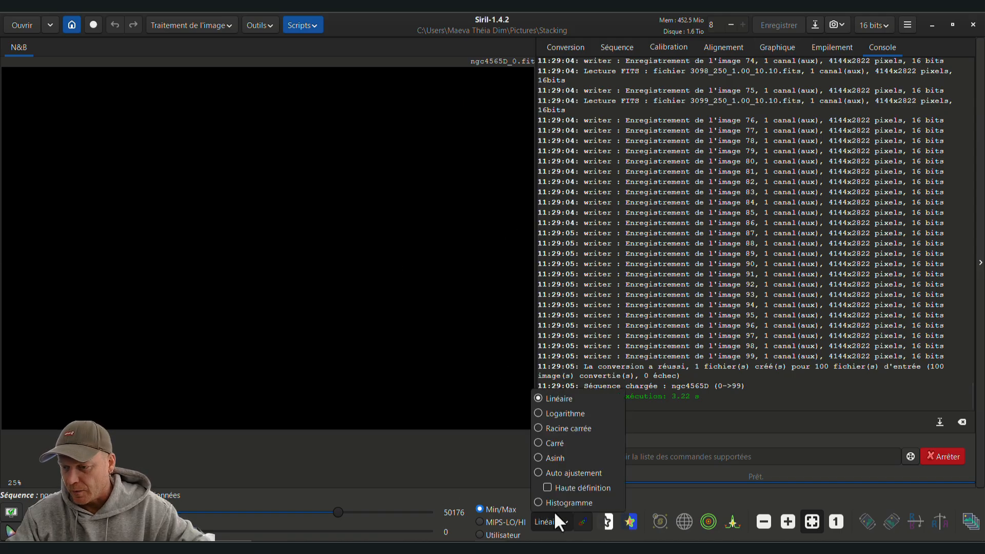
click(546, 474)
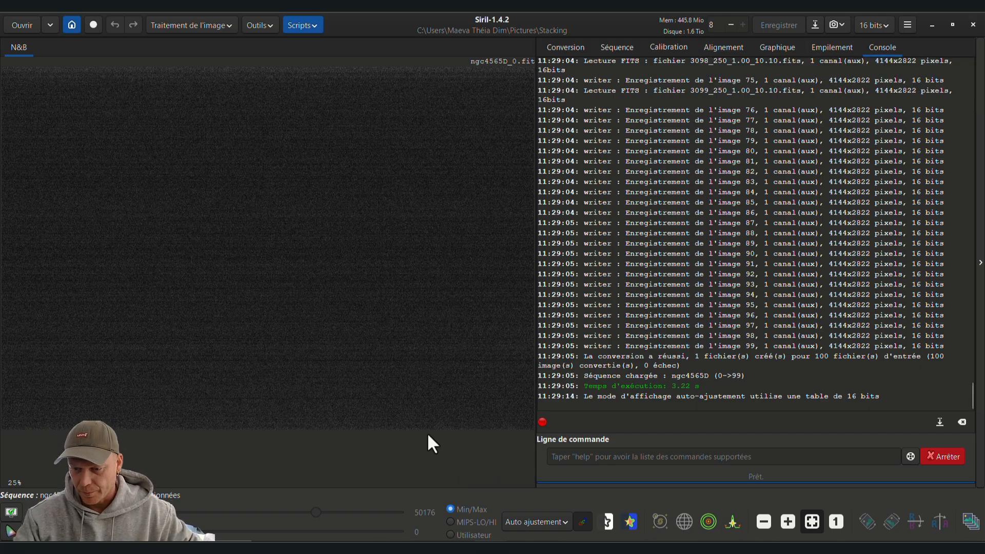
Check the Stacking folder in File Explorer for the converted sequence files and return to Siril.
click(331, 548)
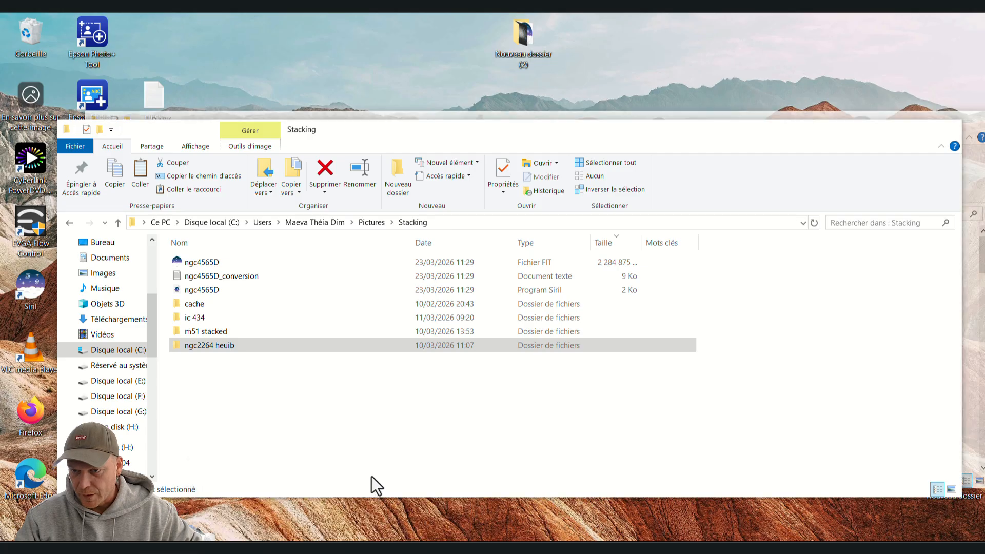
click(349, 500)
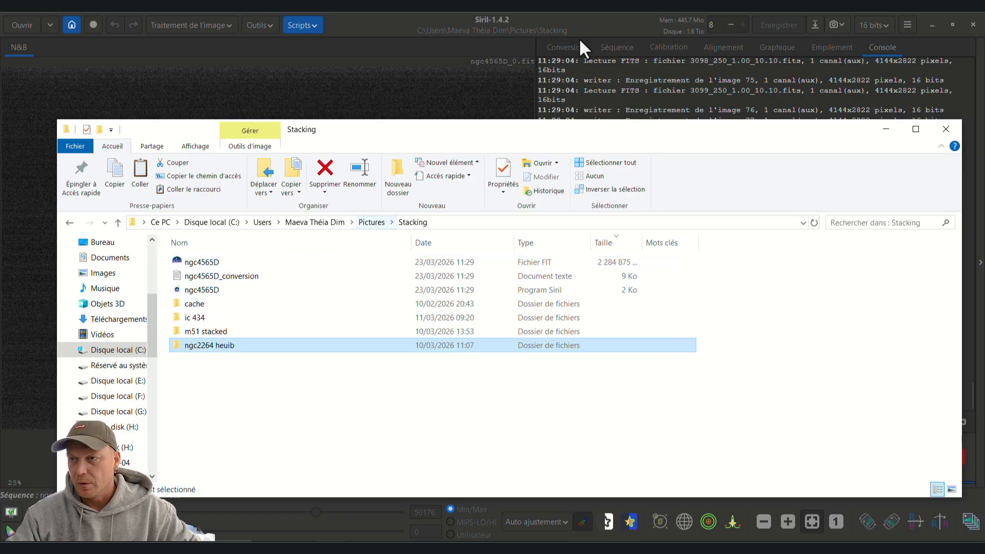
click(568, 26)
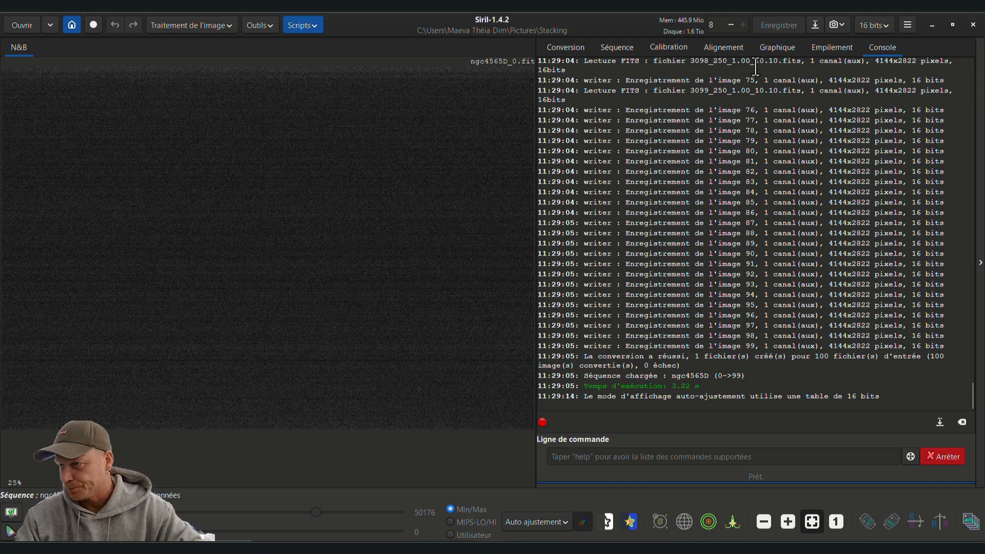
Stack the dark sequence by average with pixel rejection, with normalisation set to Aucune normalisation and weighting to Aucun.
click(833, 47)
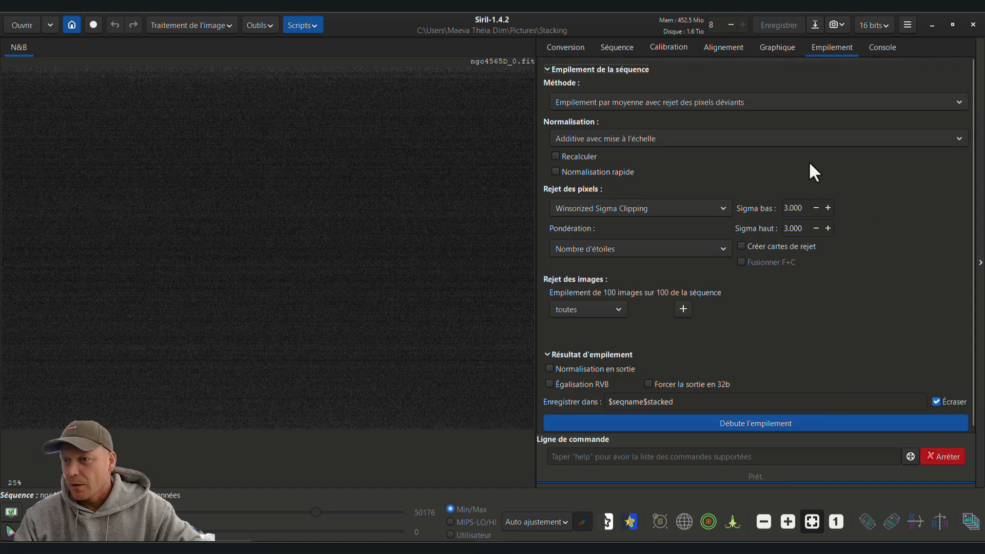
click(669, 137)
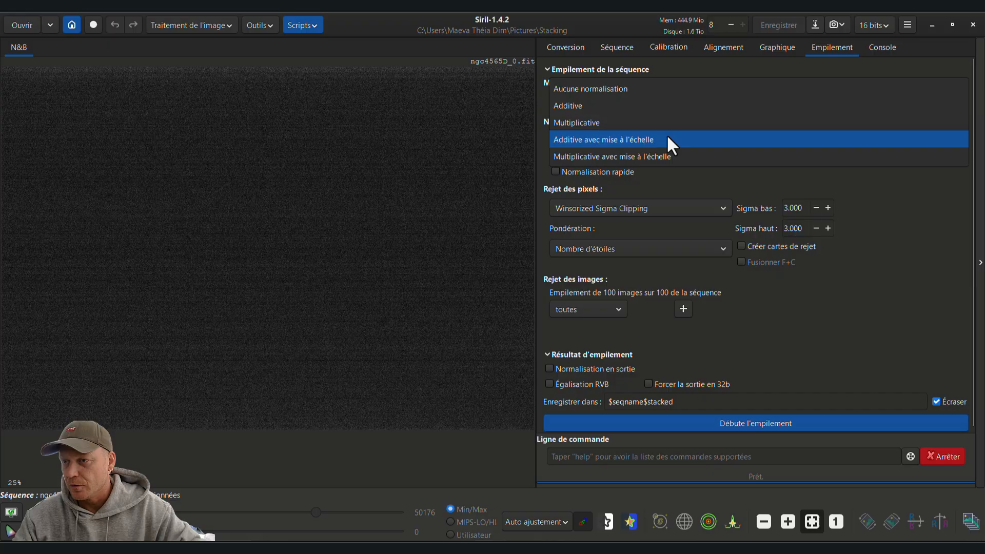
click(608, 85)
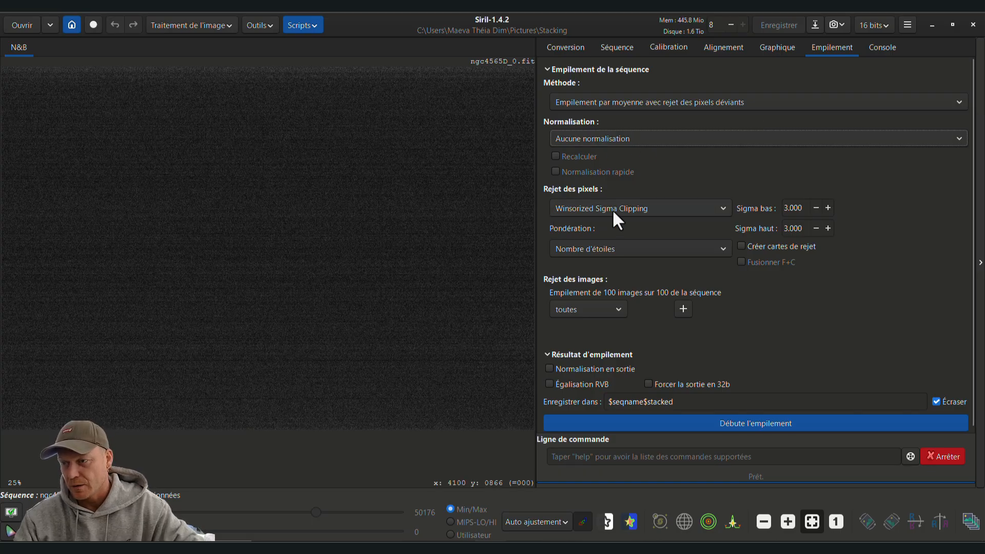
click(595, 250)
click(567, 233)
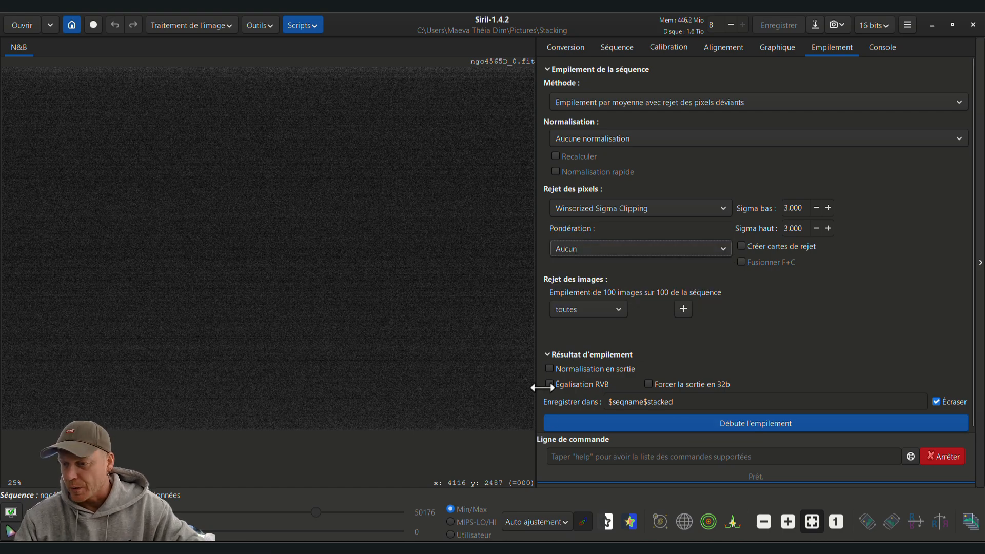
click(735, 421)
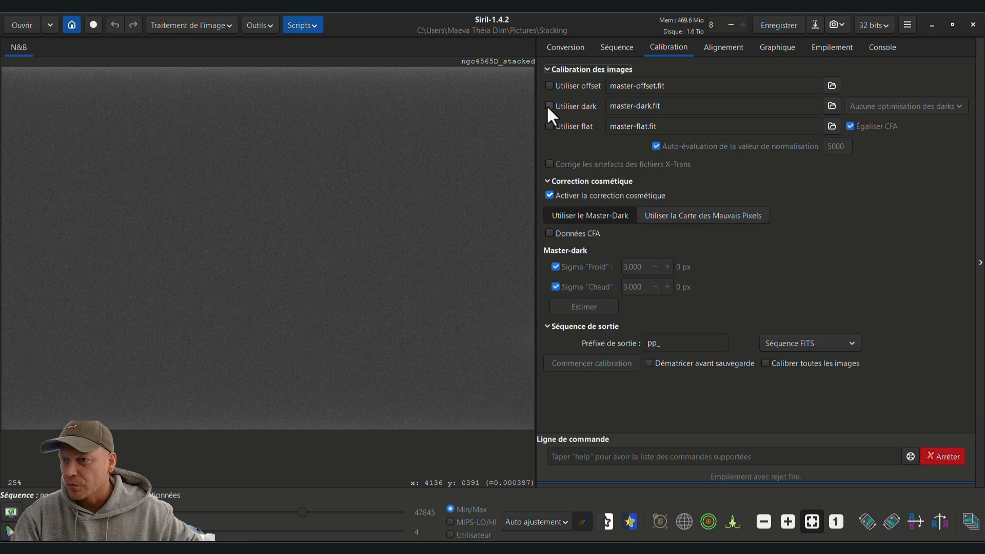
Enable dark calibration and load ngc4565D_stacked.fit as the master dark.
click(548, 105)
click(830, 108)
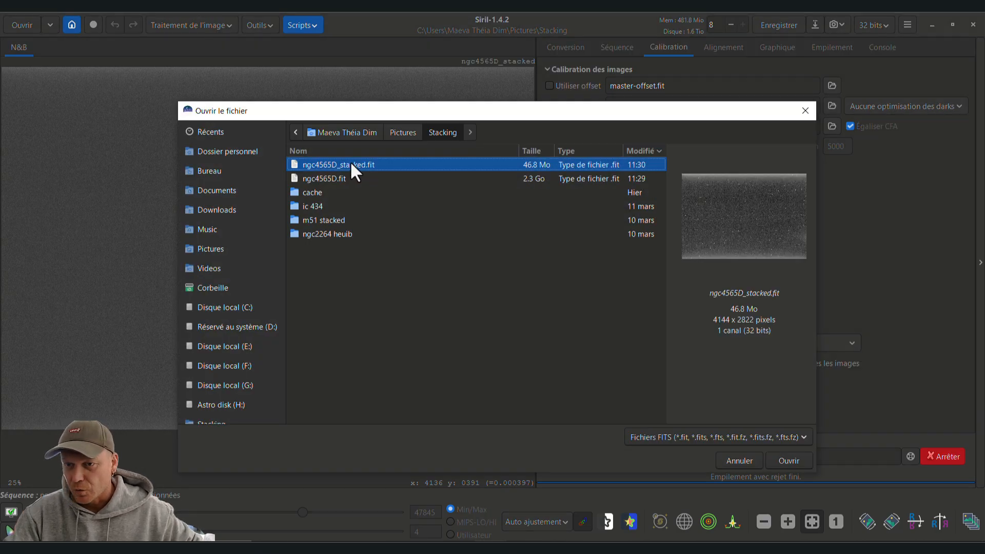
double_click(317, 164)
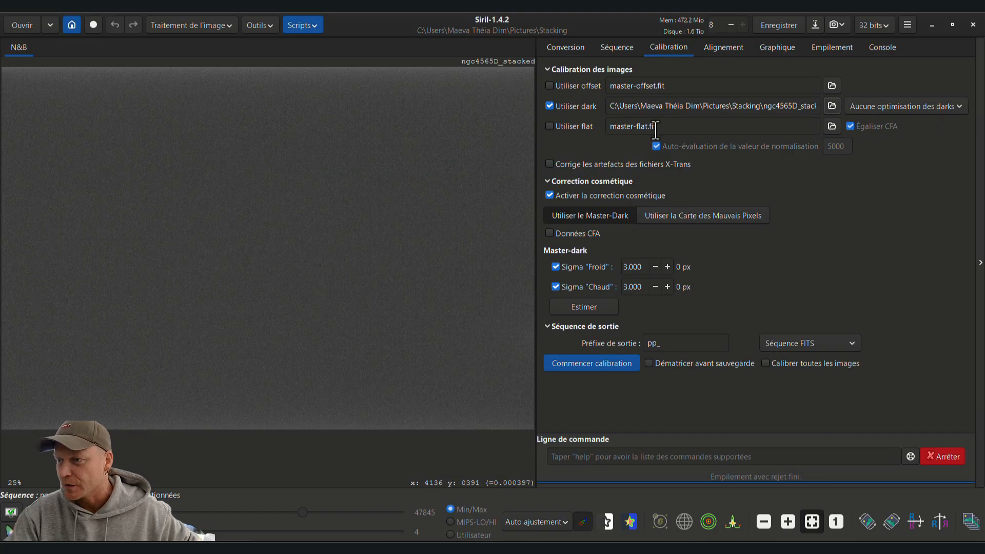
Clear the conversion source list and browse for new files in astro > NGC 4565 > 2026-01-10 > LIGHT on Astro disk (H:).
click(550, 51)
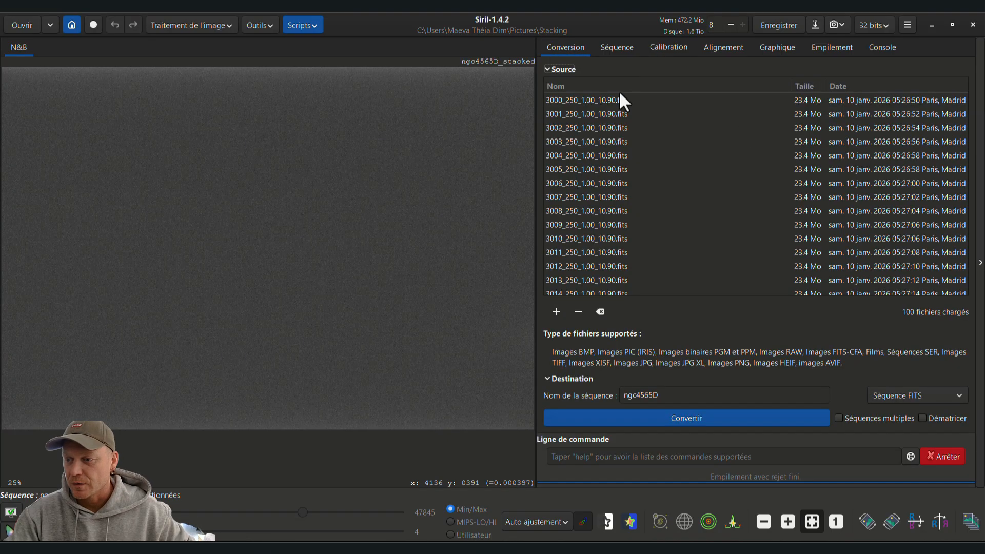
click(600, 311)
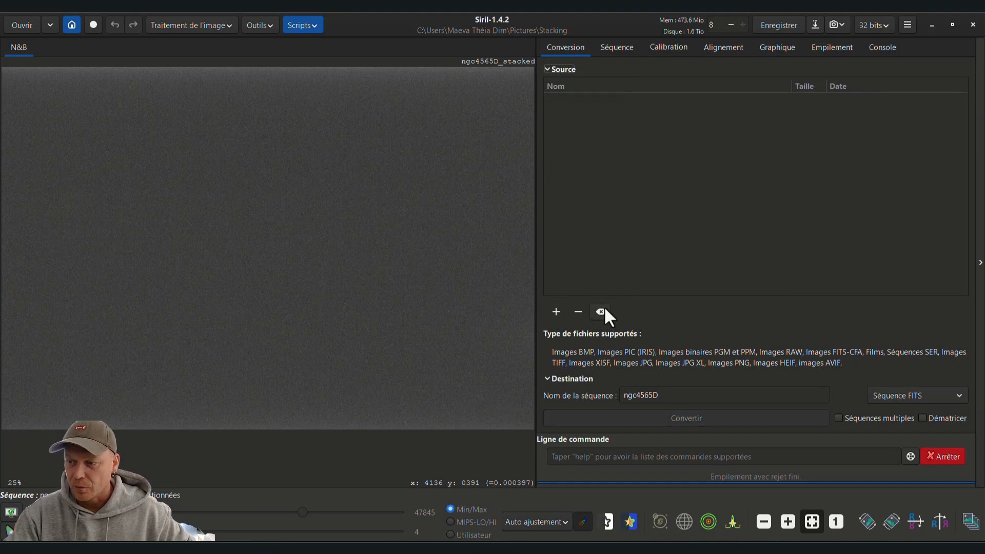
click(555, 310)
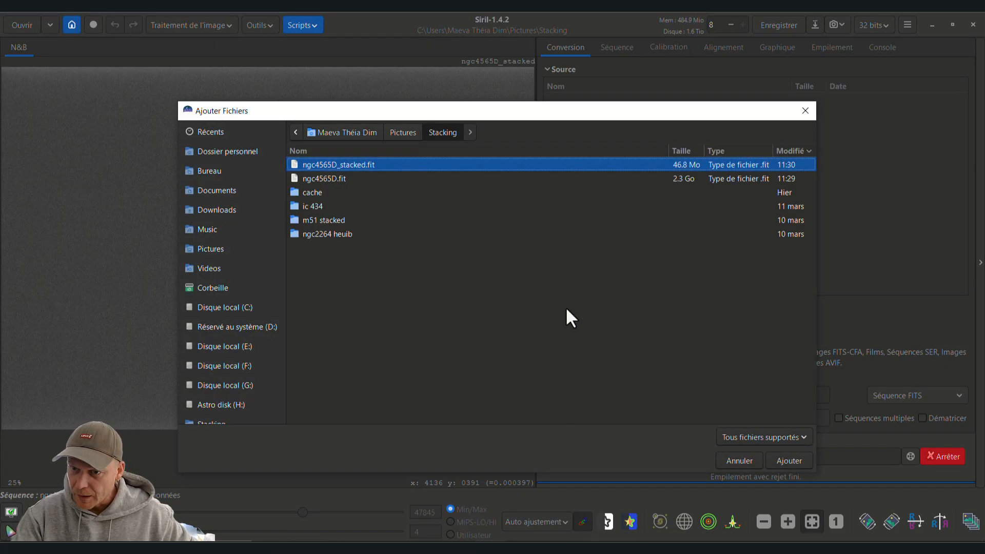
click(224, 404)
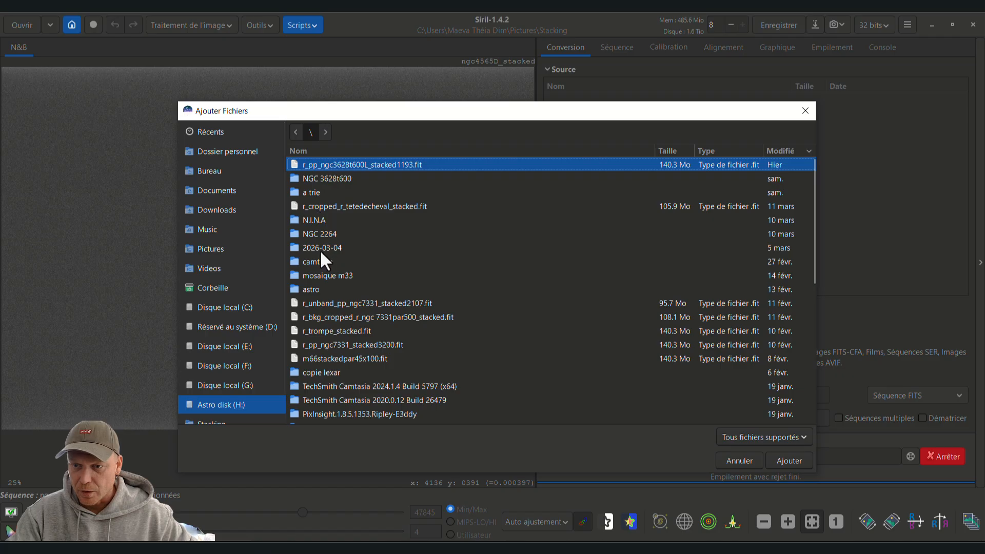
double_click(314, 289)
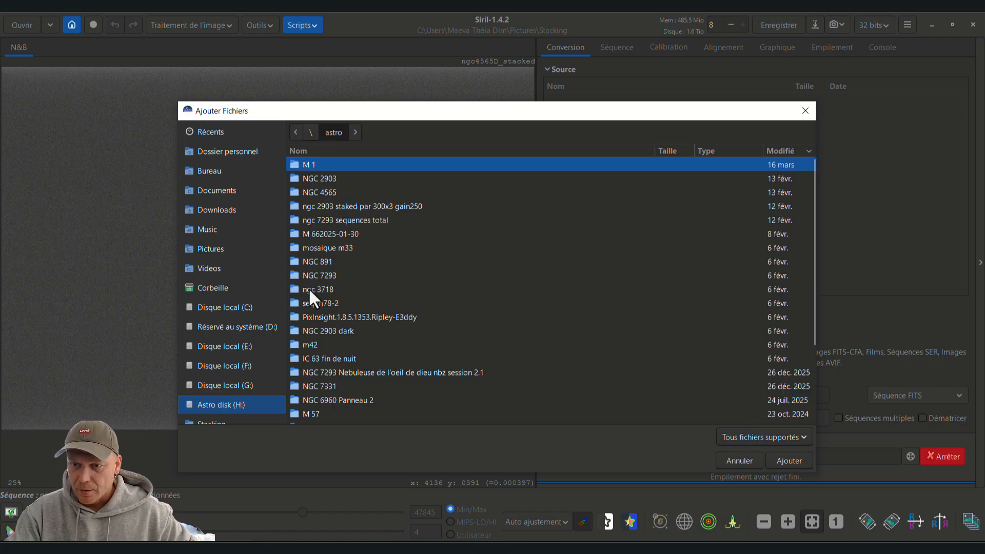
double_click(319, 192)
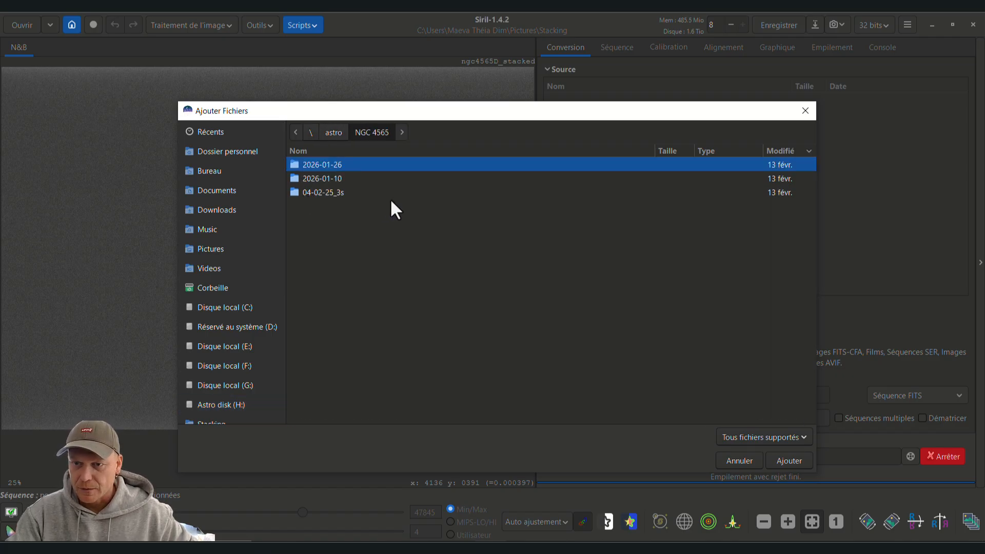
double_click(314, 179)
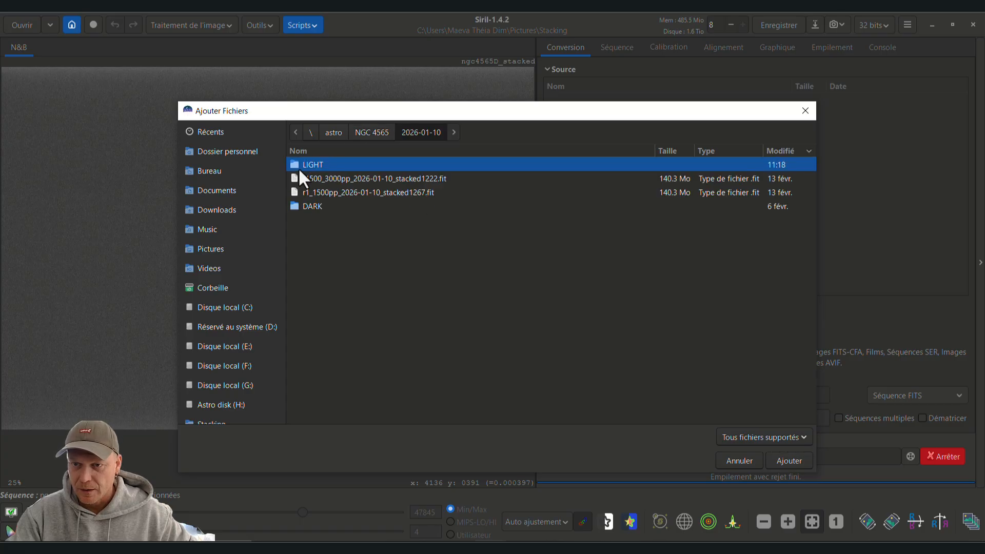
double_click(303, 164)
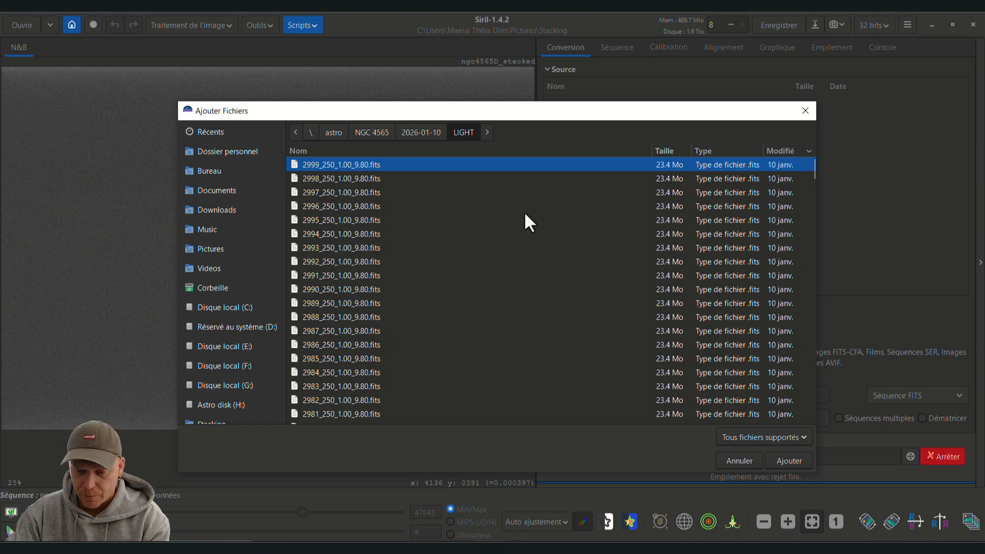
Switch to File Explorer, examine the 2026-01-10 LIGHT folder sorted by modification date, and return to Siril's file selection.
click(332, 548)
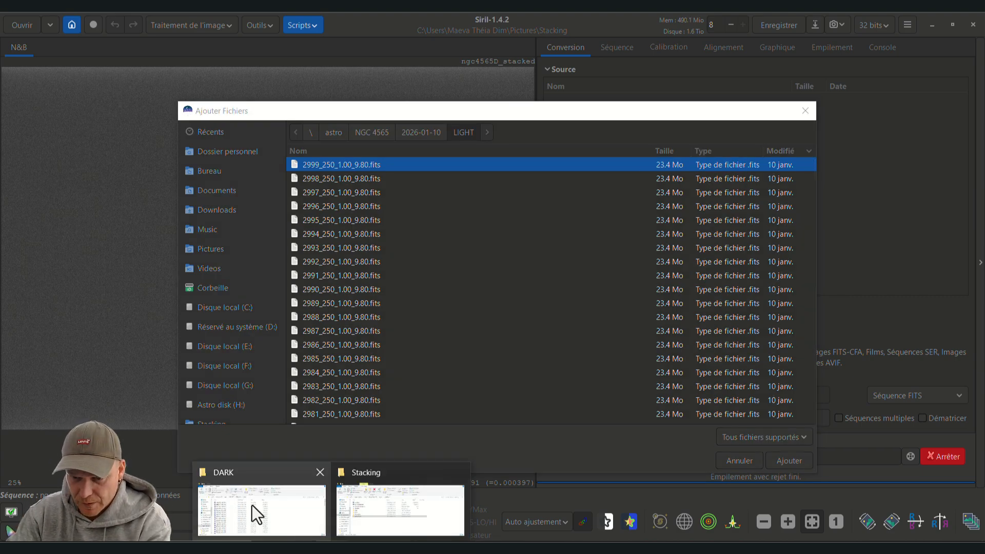
click(273, 473)
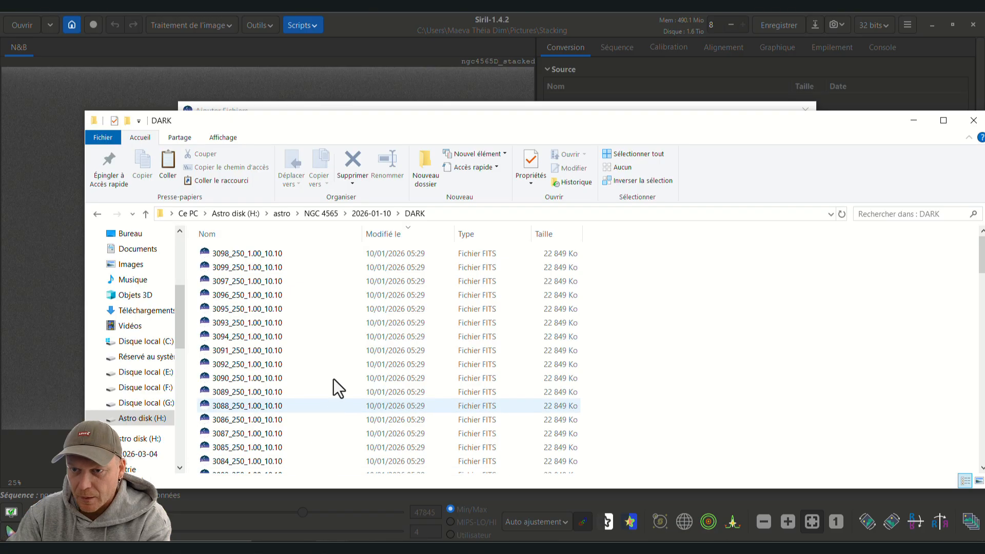
click(368, 211)
double_click(223, 269)
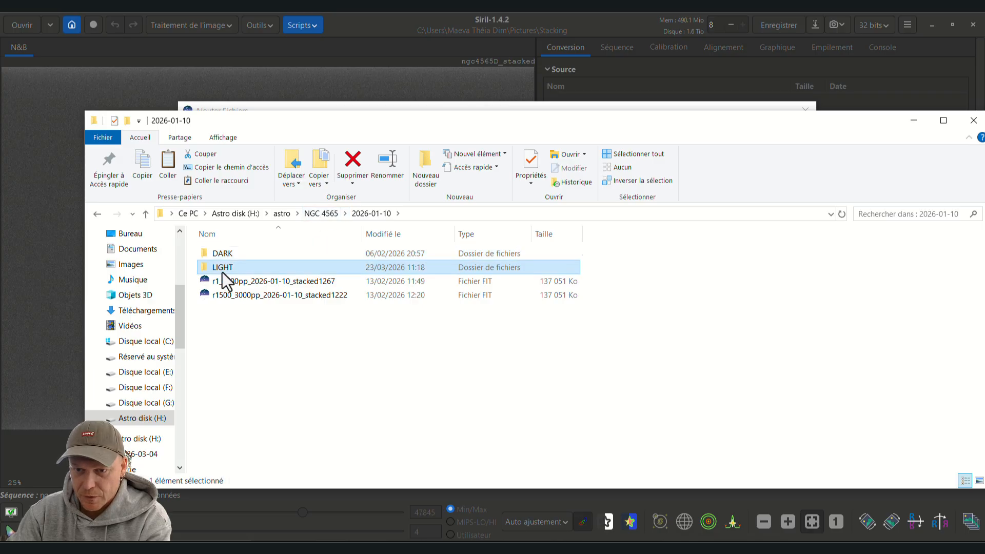
click(391, 238)
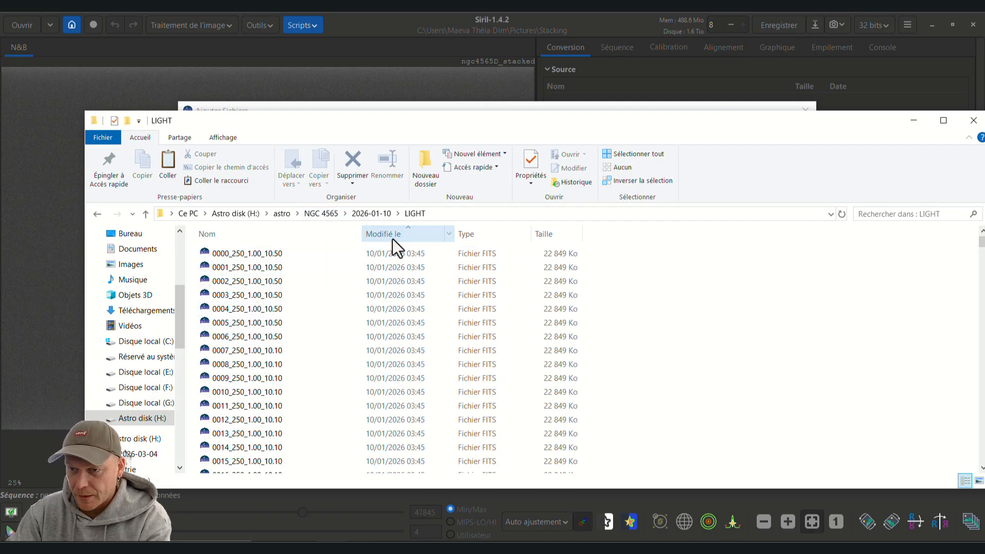
click(390, 238)
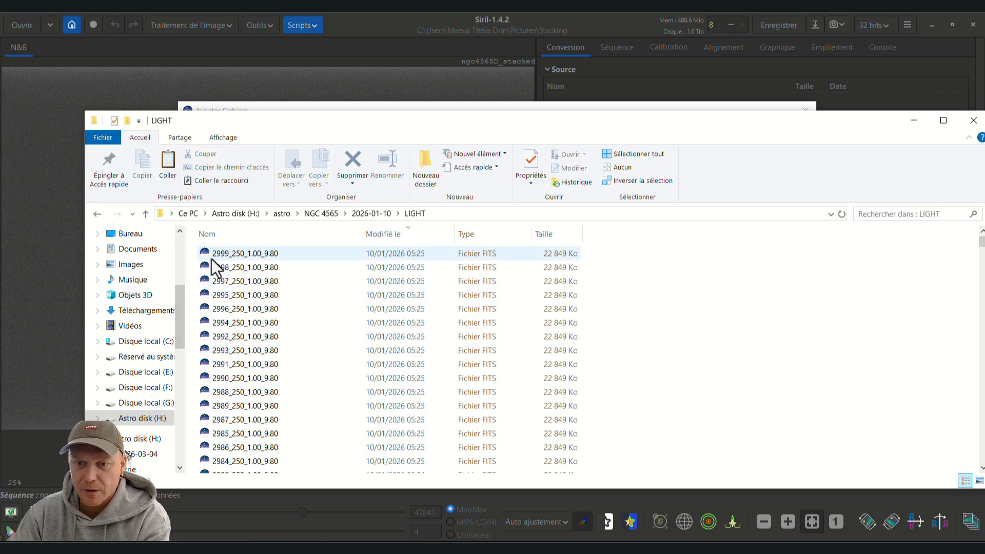
click(366, 214)
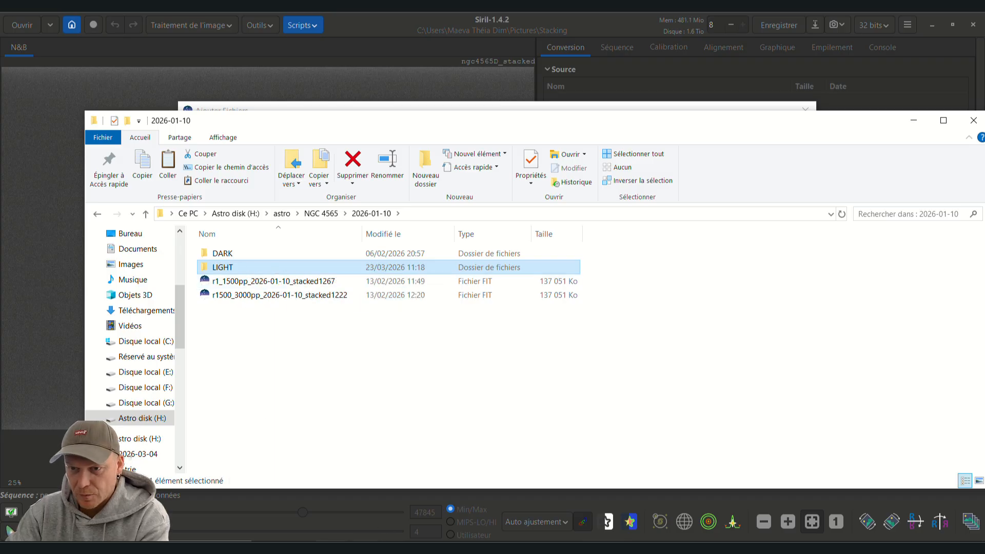
click(589, 30)
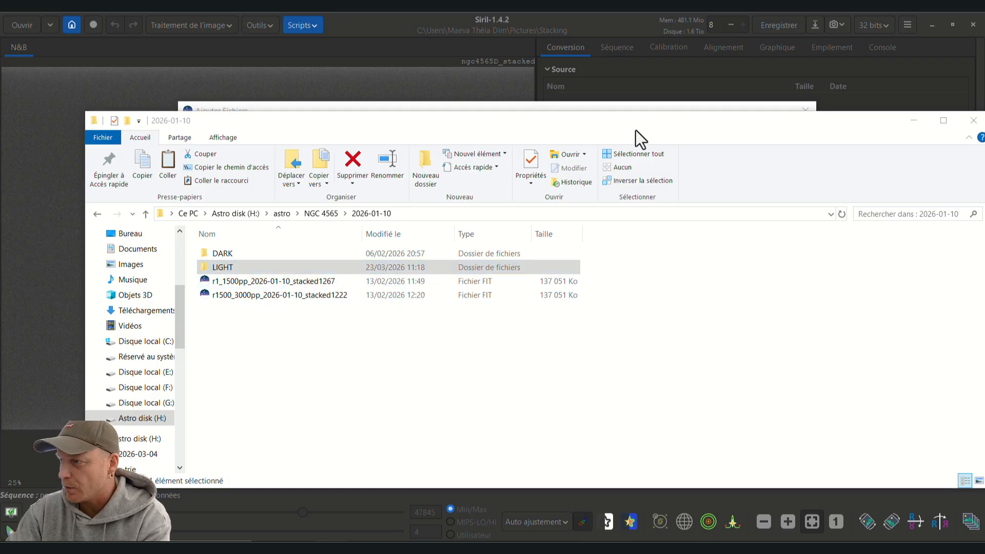
click(910, 119)
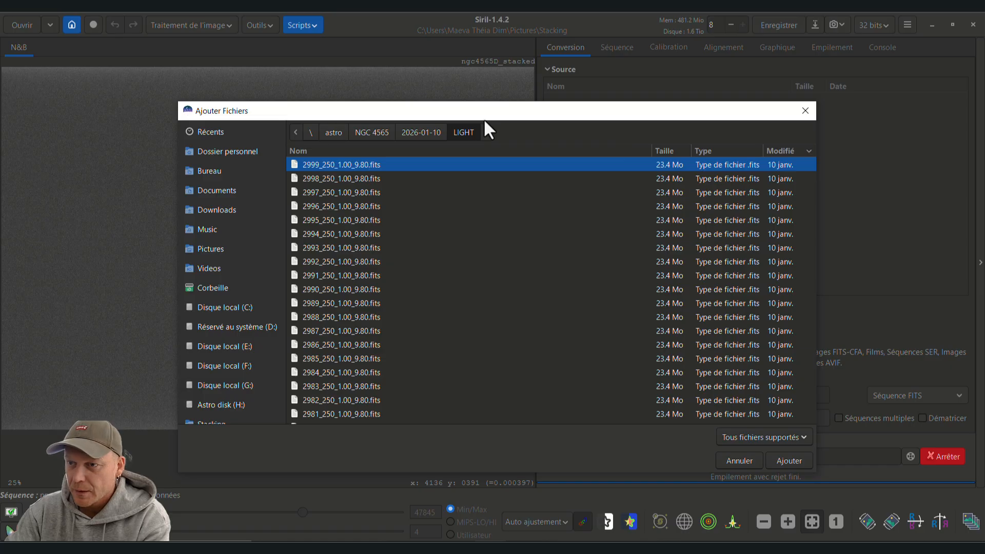
Add all the light frames from the LIGHT folder and convert them to a Séquence FITS named ngc4565L.
key(ctrl+a)
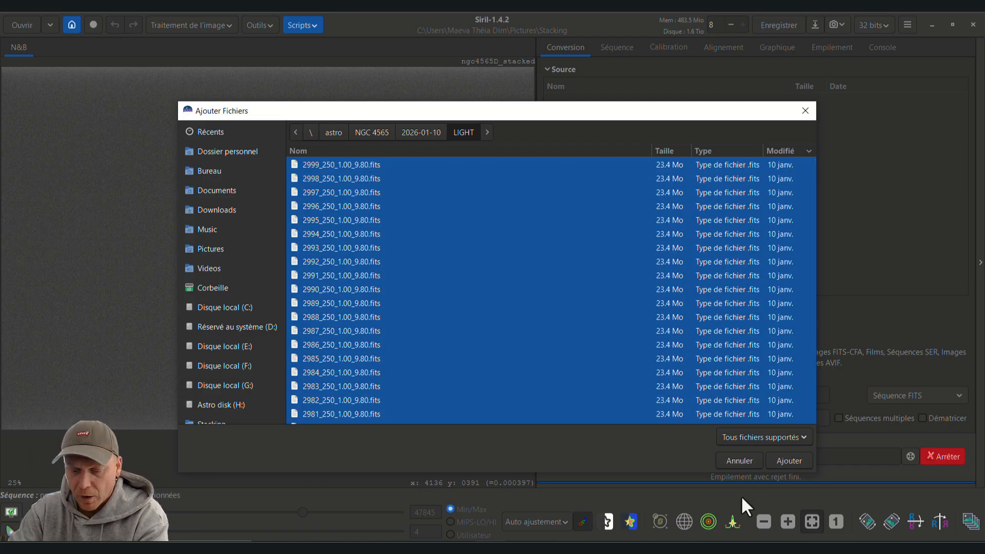
click(776, 458)
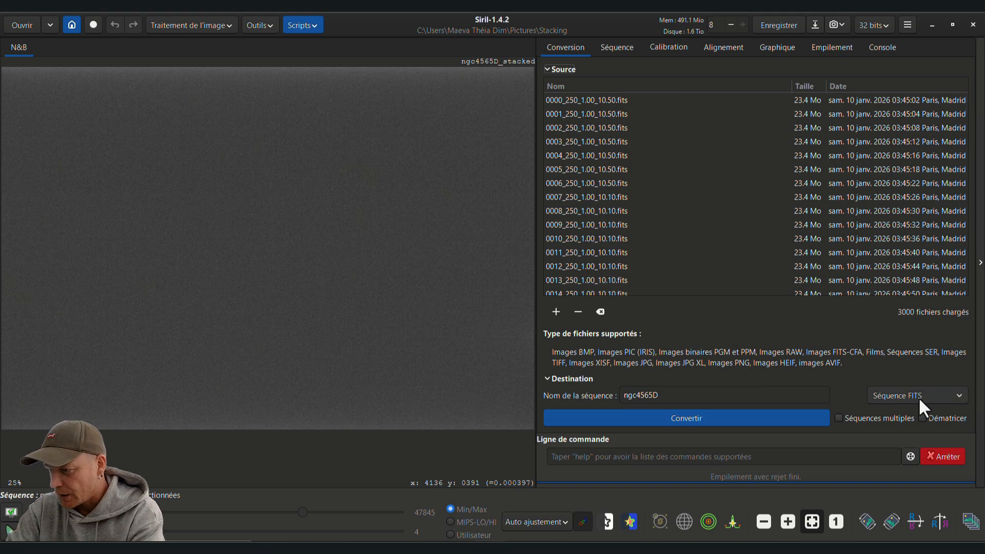
click(694, 398)
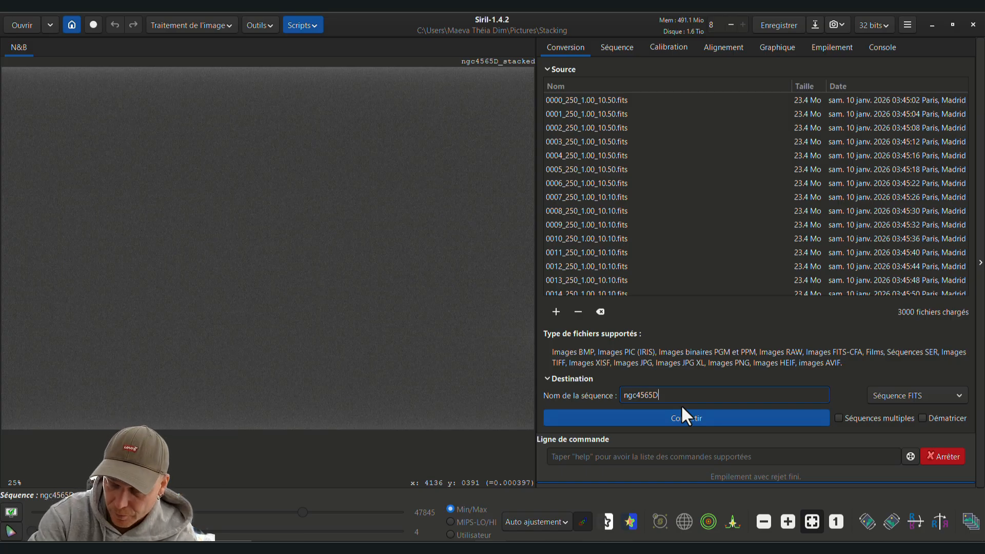
key(BackSpace)
text(L)
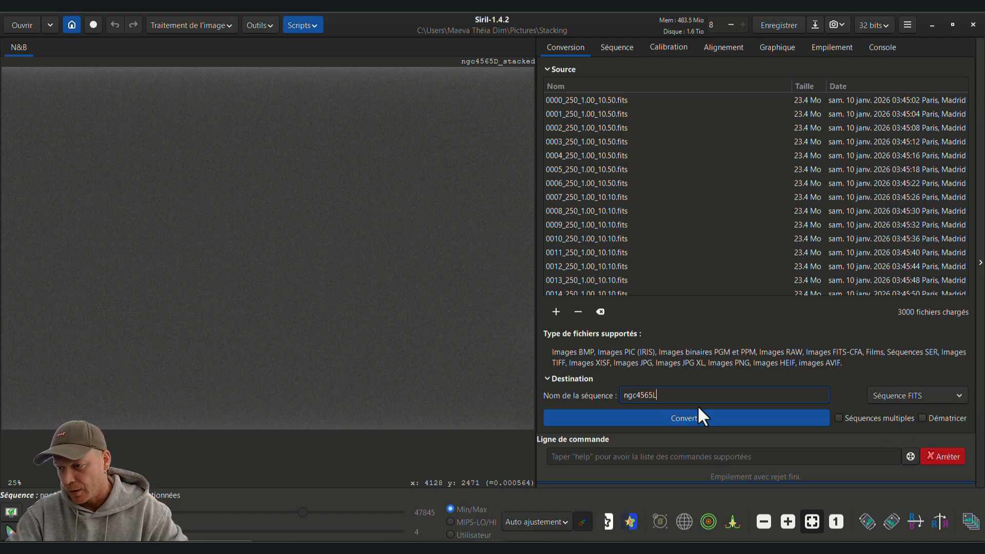
click(680, 417)
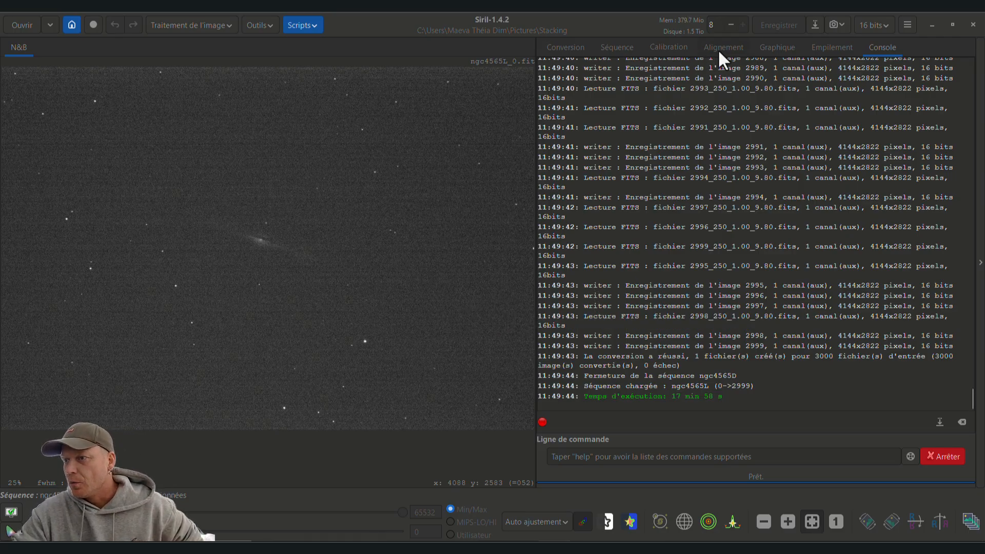
Estimate the master-dark cosmetic correction and calibrate ngc4565L with debayering before saving, as a Séquence FITS with prefix pp_.
click(657, 50)
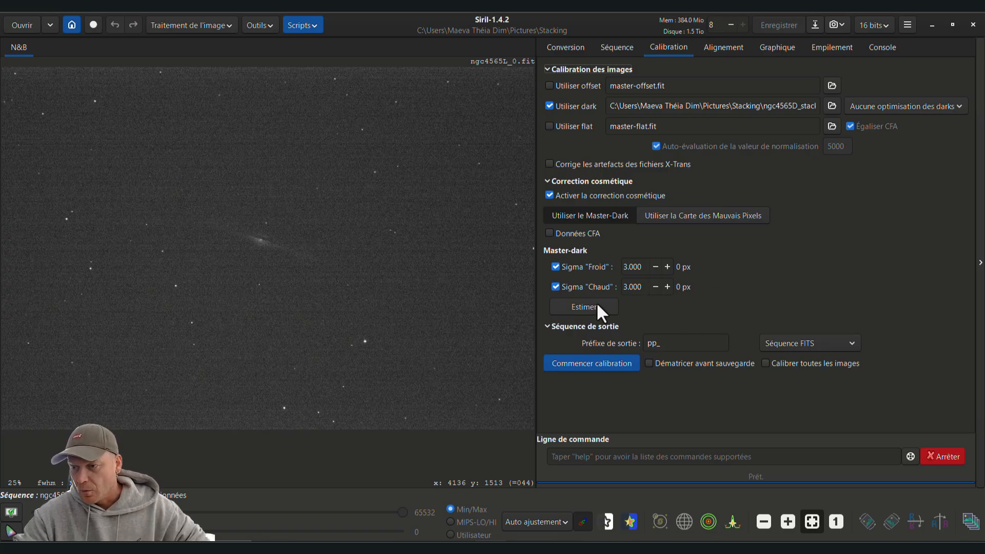
click(563, 310)
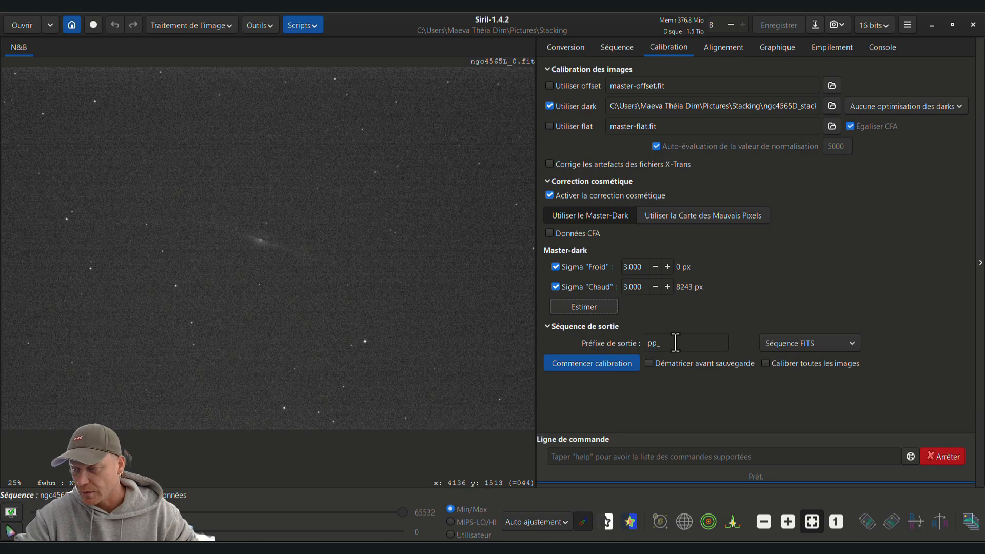
click(654, 362)
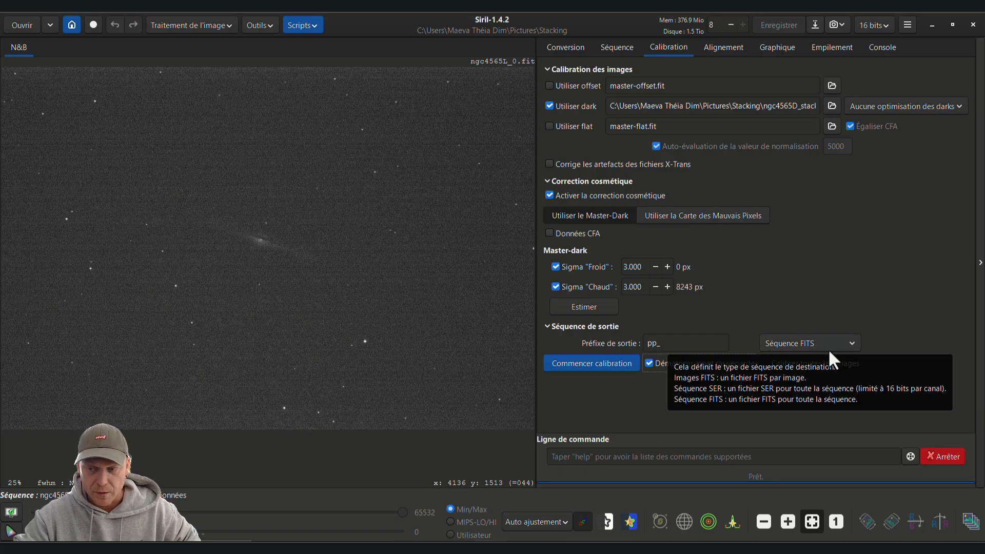
click(567, 360)
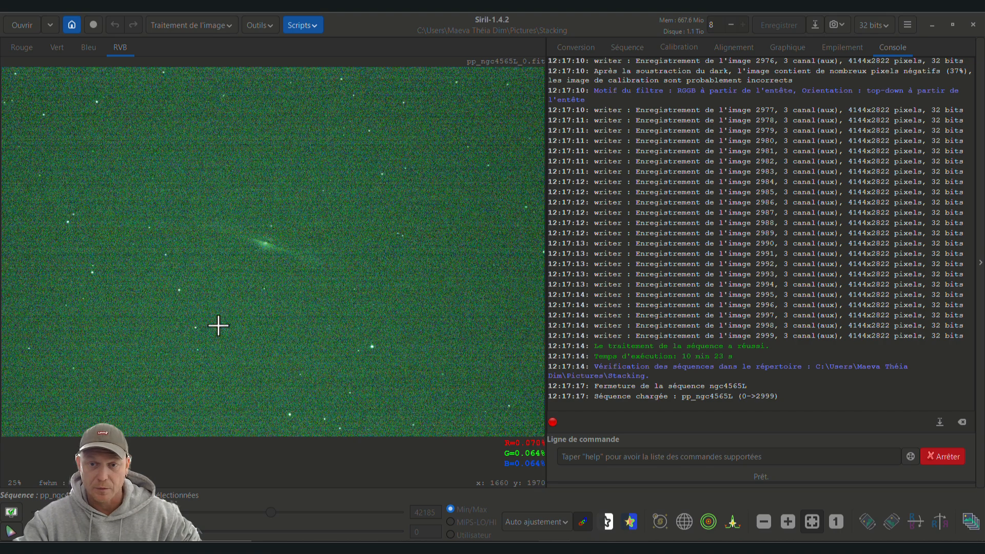
click(222, 29)
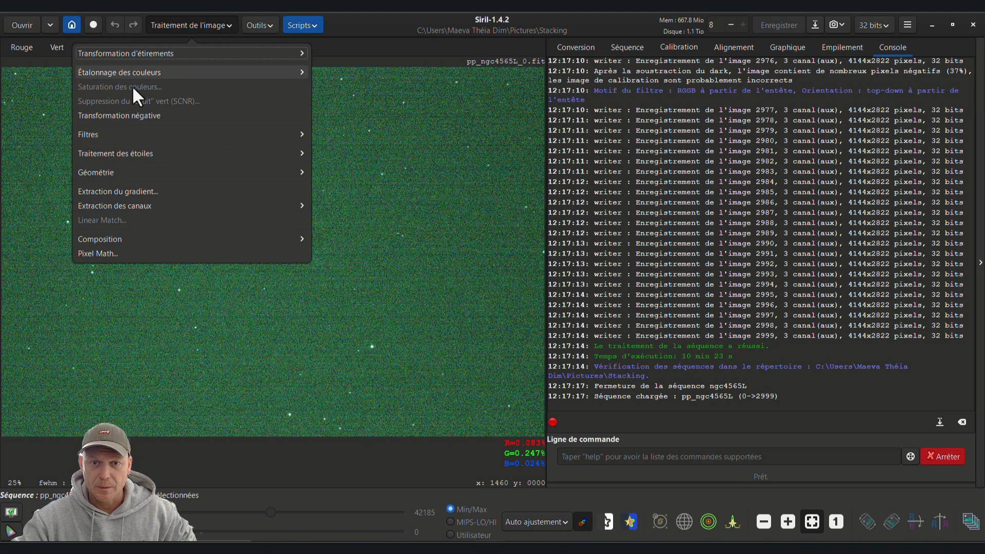
click(88, 133)
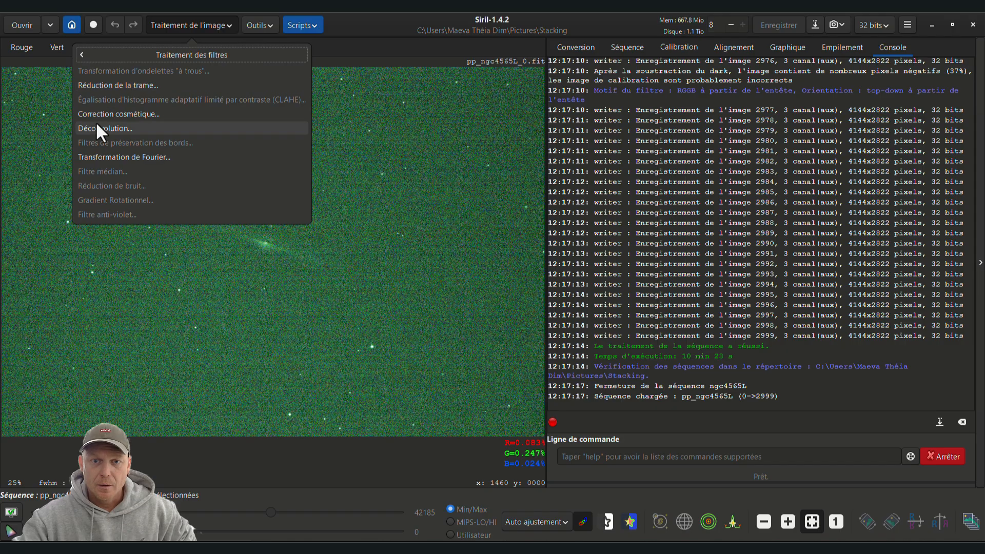
click(105, 85)
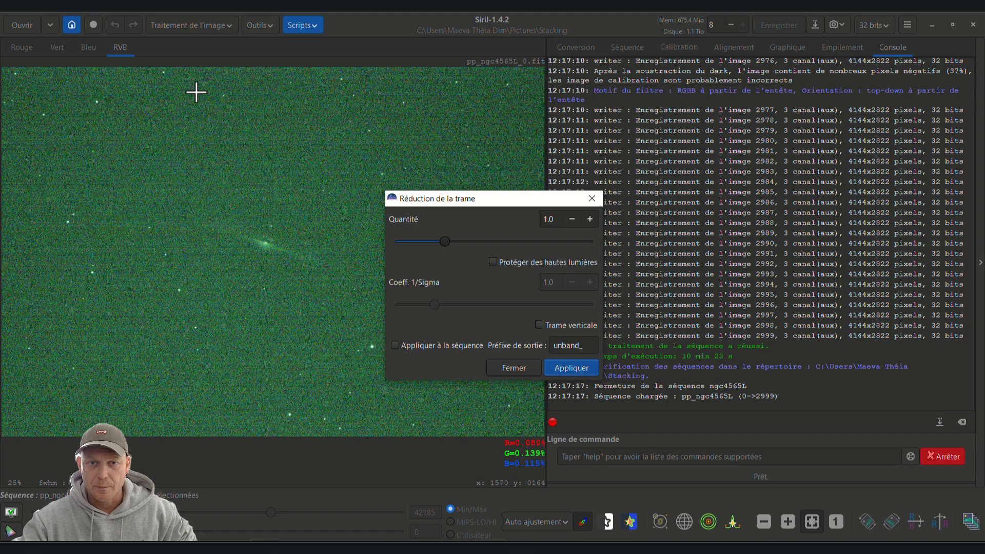
click(493, 261)
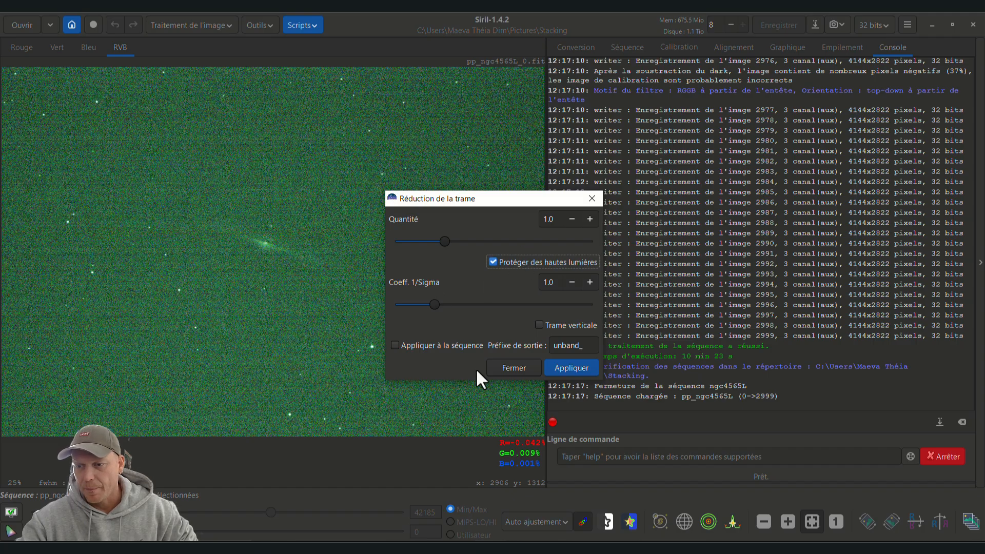
click(393, 344)
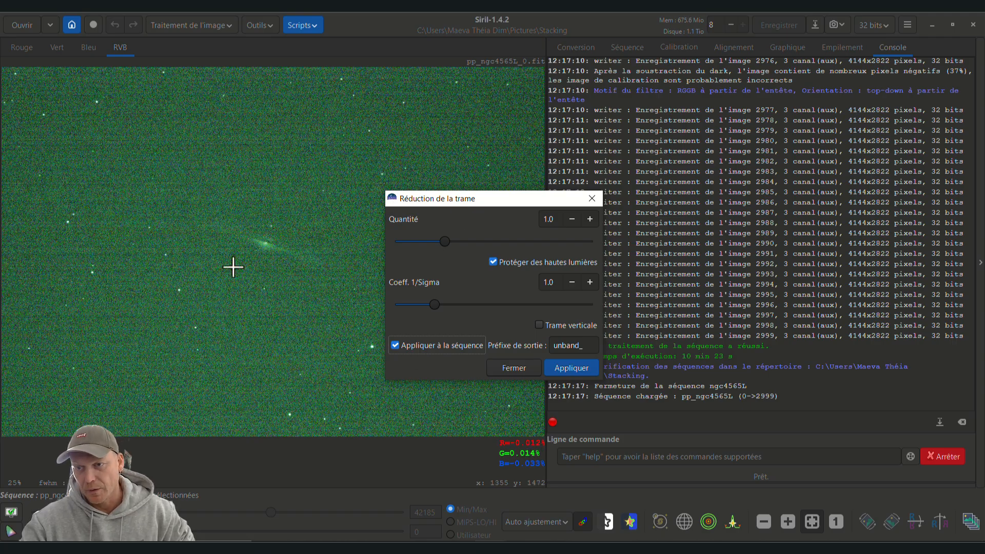
click(506, 365)
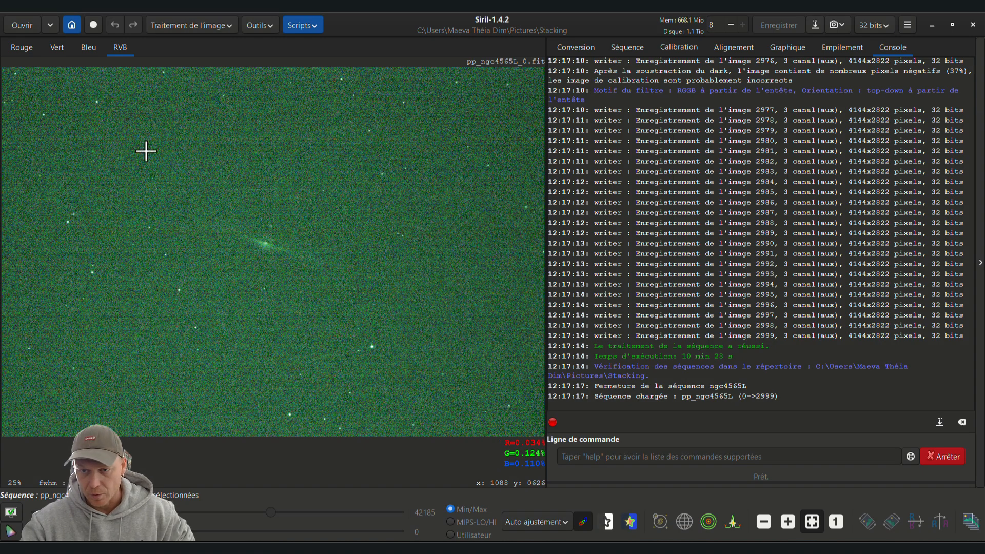
Set up gradient extraction for pp_ngc4565L with Polynomiale interpolation of order 1.
click(221, 26)
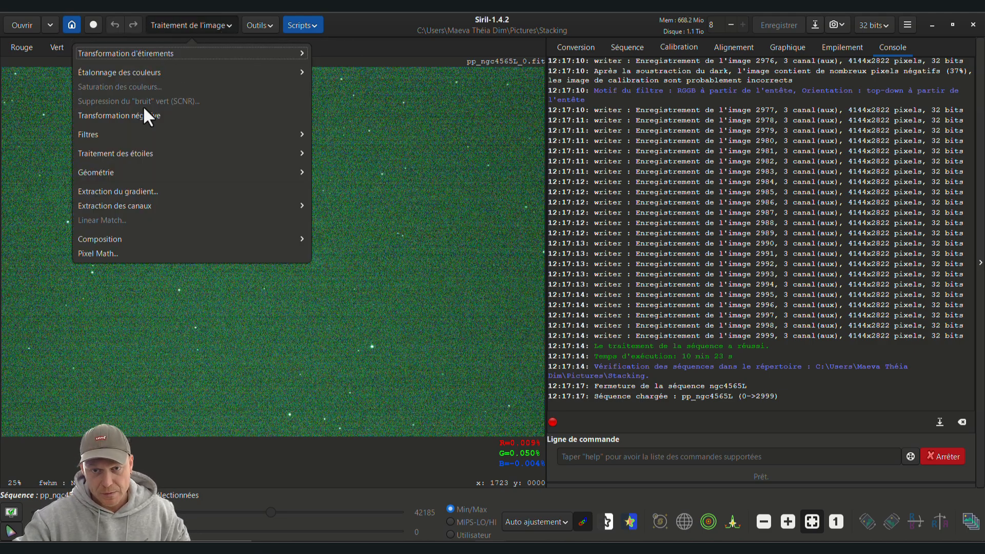
click(110, 191)
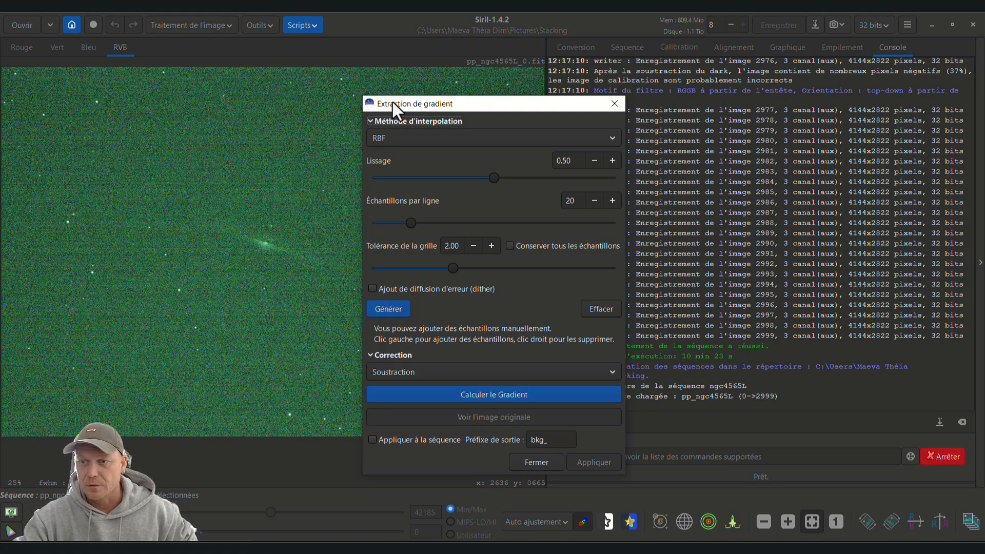
click(398, 139)
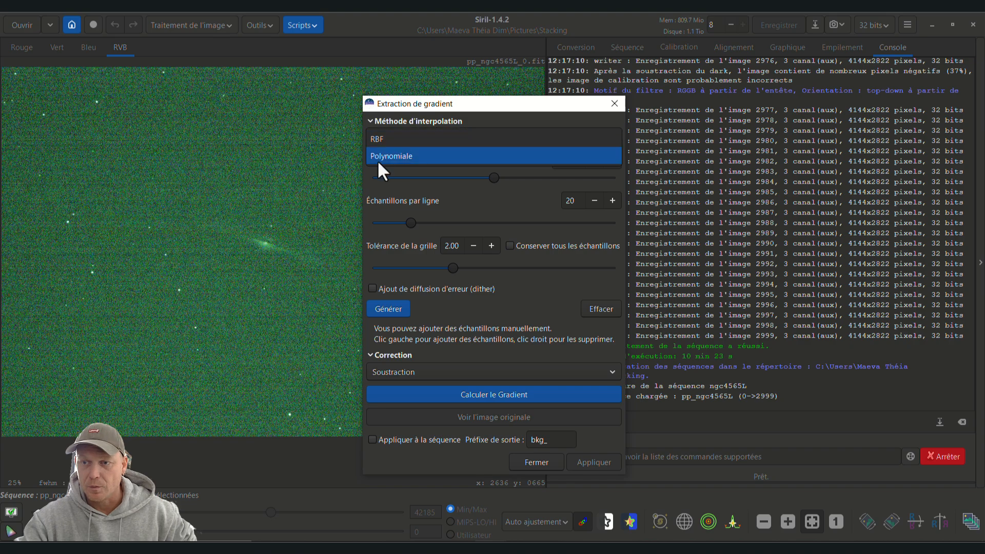
click(381, 159)
click(429, 160)
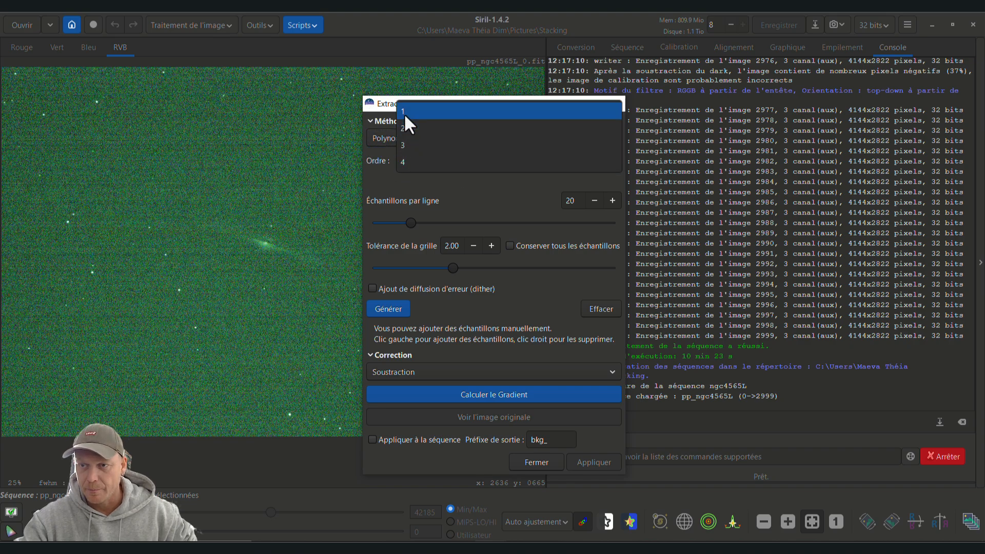
click(405, 113)
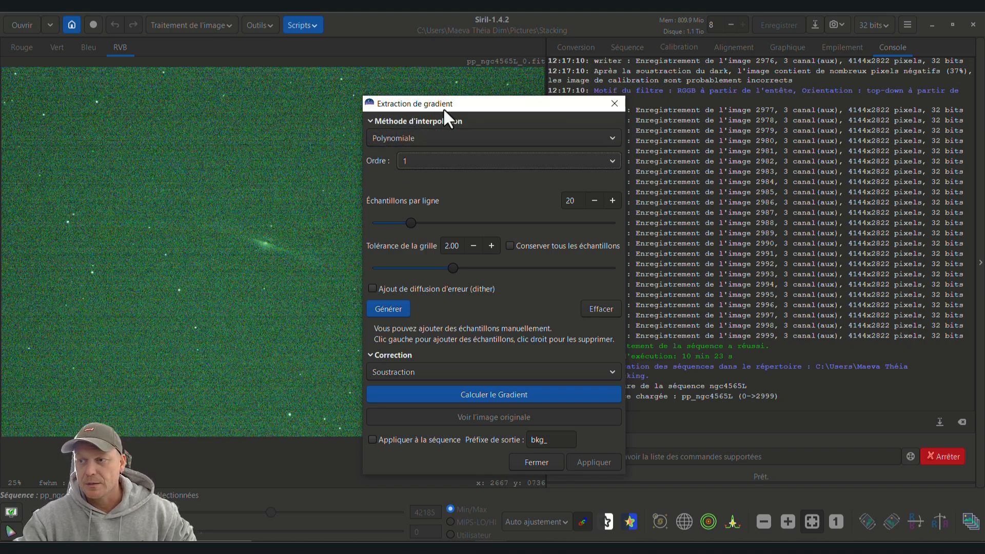
drag(444, 108, 639, 137)
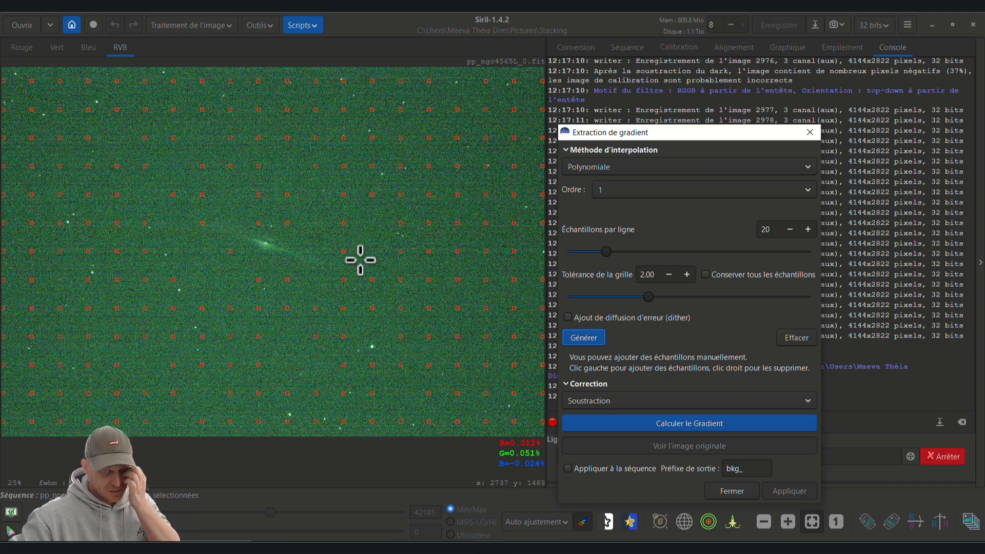
Try the gradient correction with a generated sample grid, removing the samples over the galaxy, and close it without applying.
right_click(253, 232)
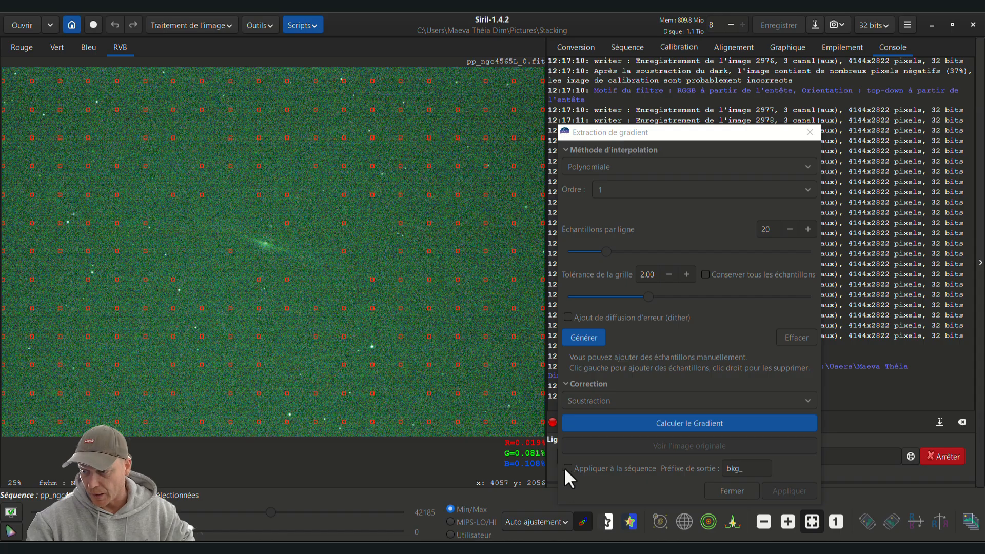
click(666, 423)
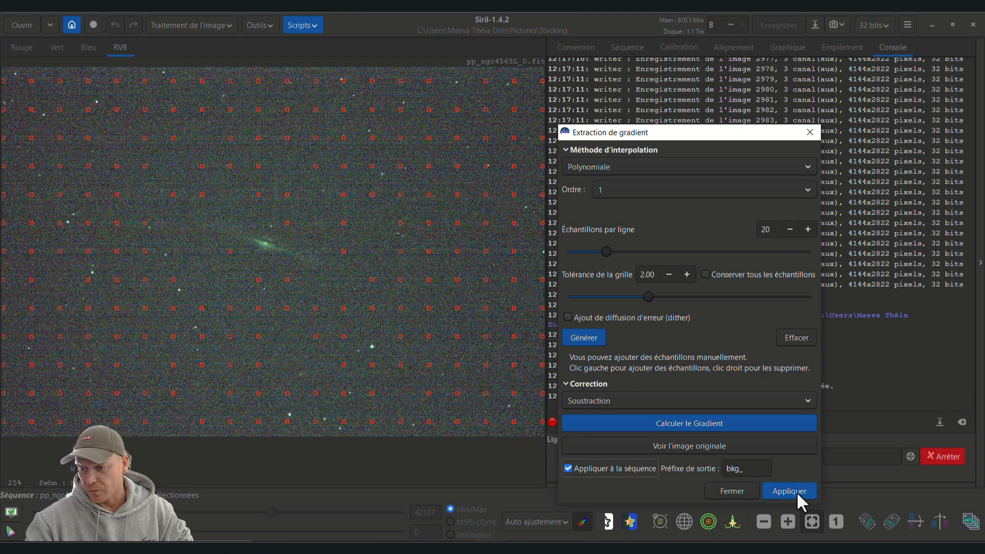
click(737, 492)
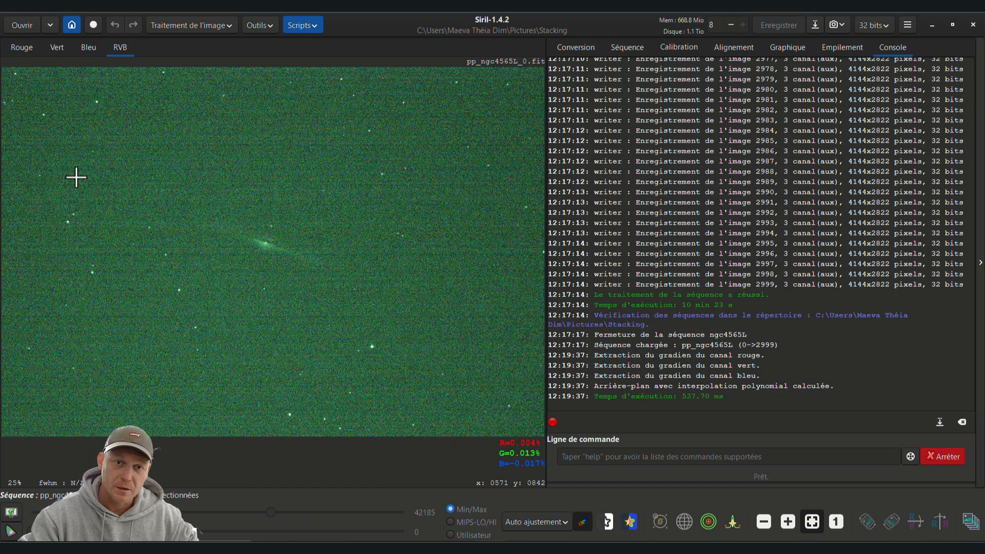
Reopen gradient extraction and manually place background samples near the image's four corners and just above and below the galaxy.
click(220, 27)
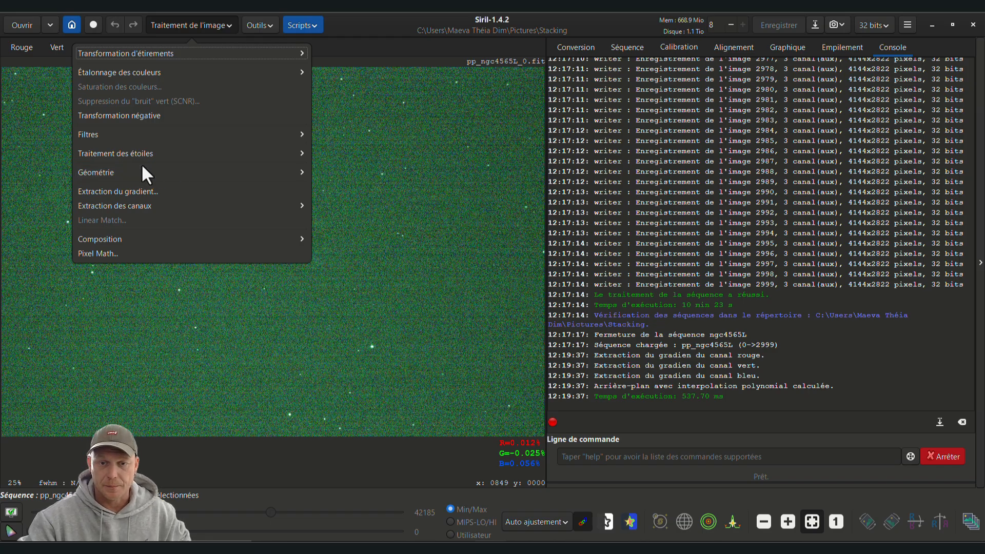
click(136, 194)
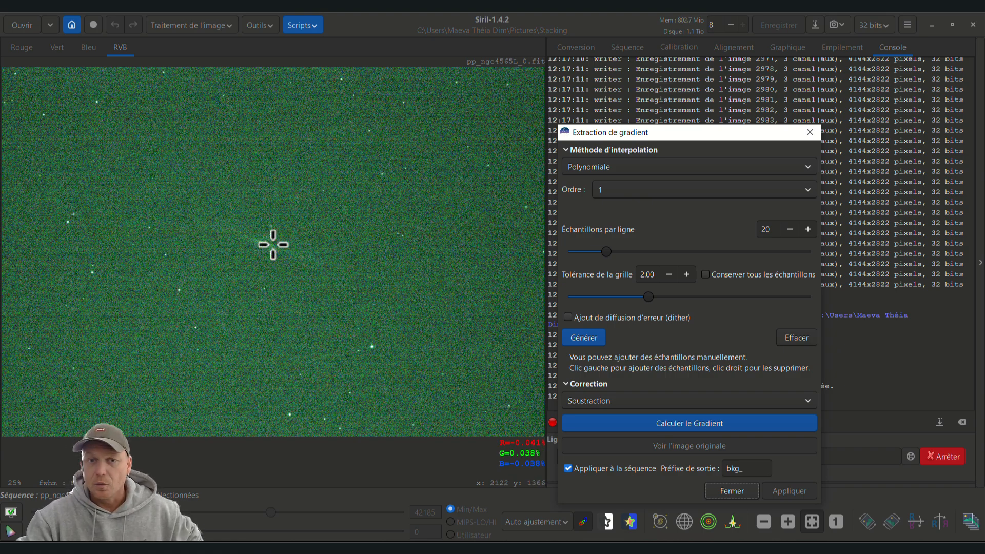
click(33, 90)
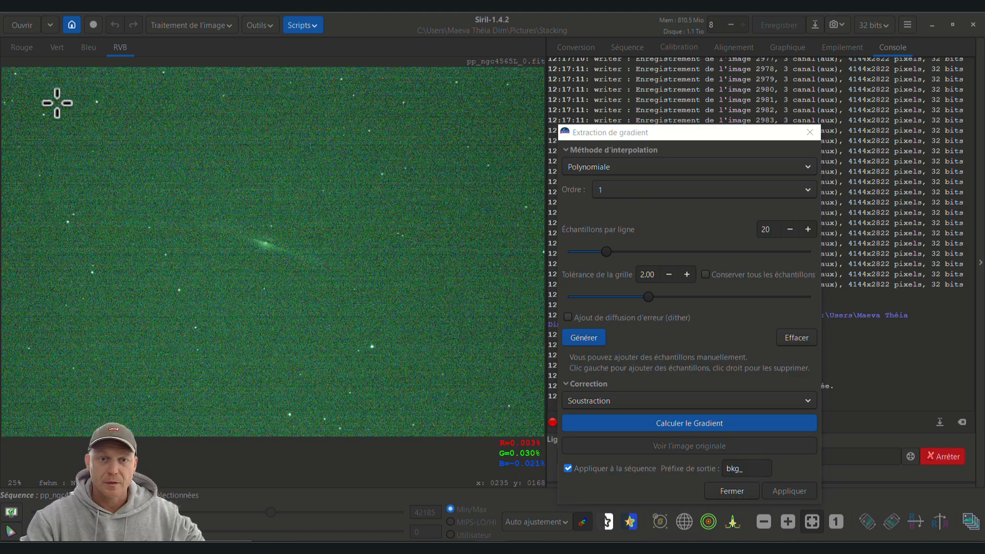
click(522, 95)
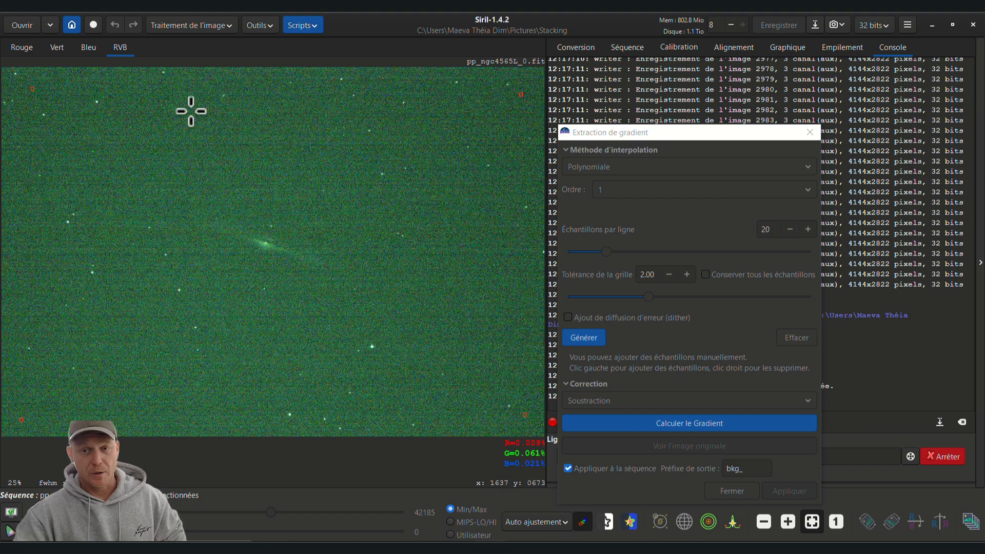
click(279, 289)
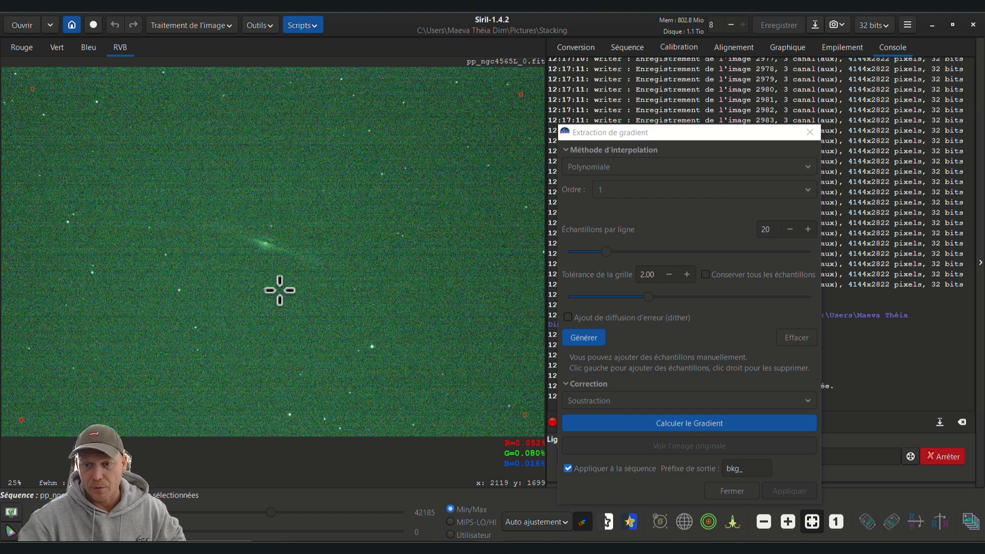
click(274, 192)
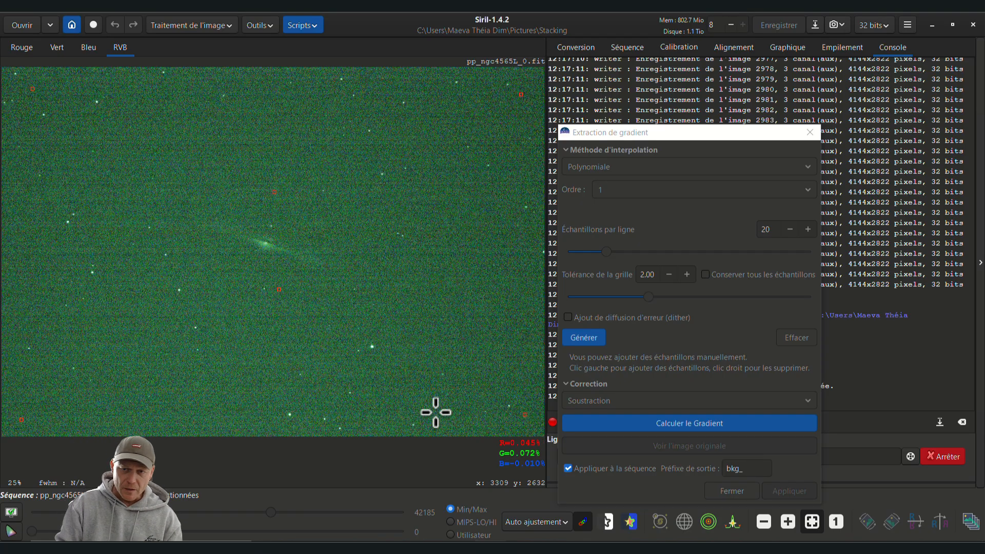
Calculate the gradient with Soustraction correction and apply it to the whole sequence with the output prefix bkg_.
click(658, 425)
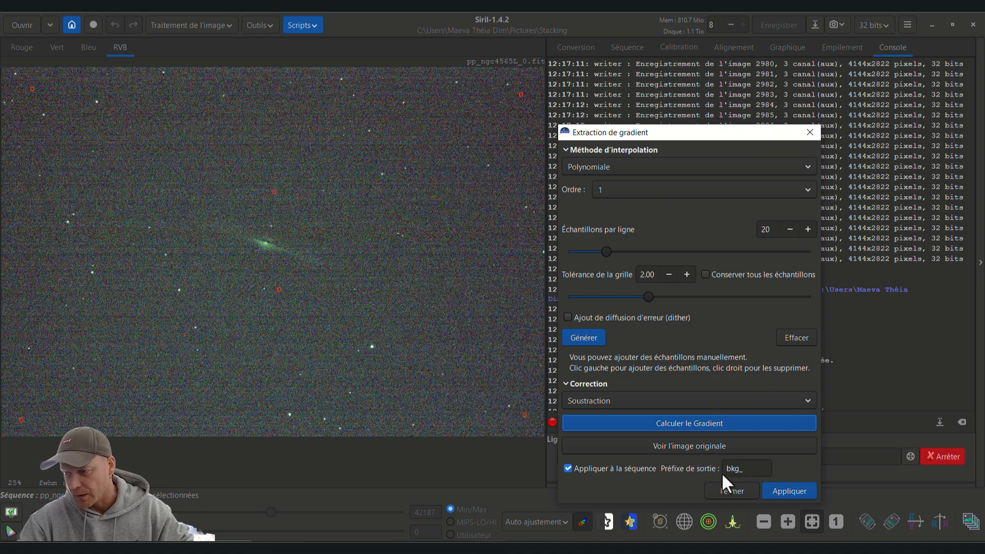
click(779, 492)
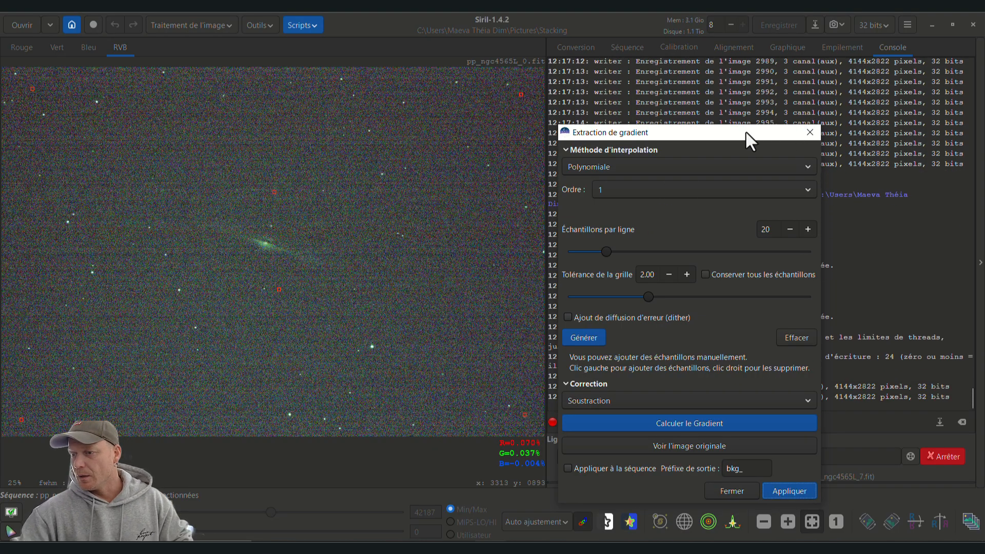
drag(746, 133, 464, 71)
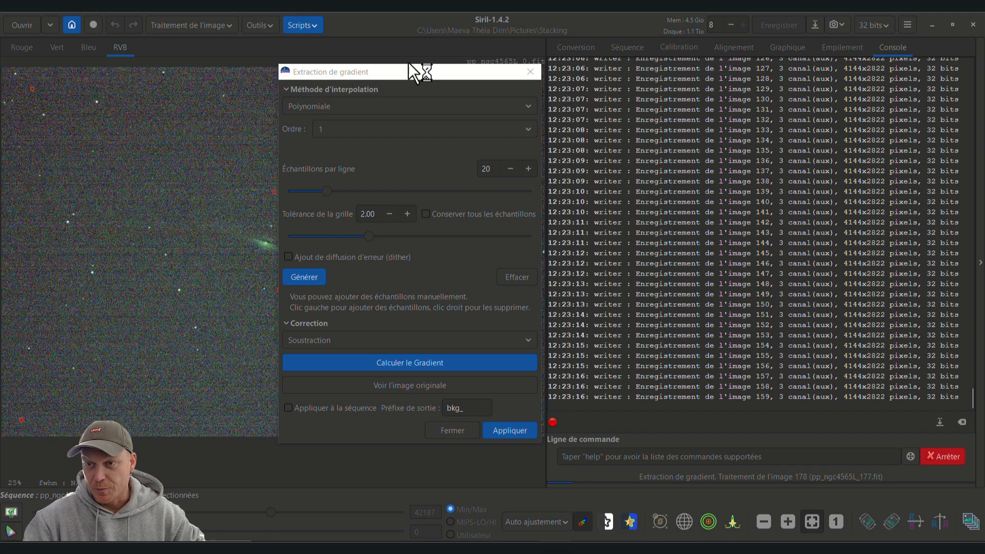
drag(393, 70, 697, 74)
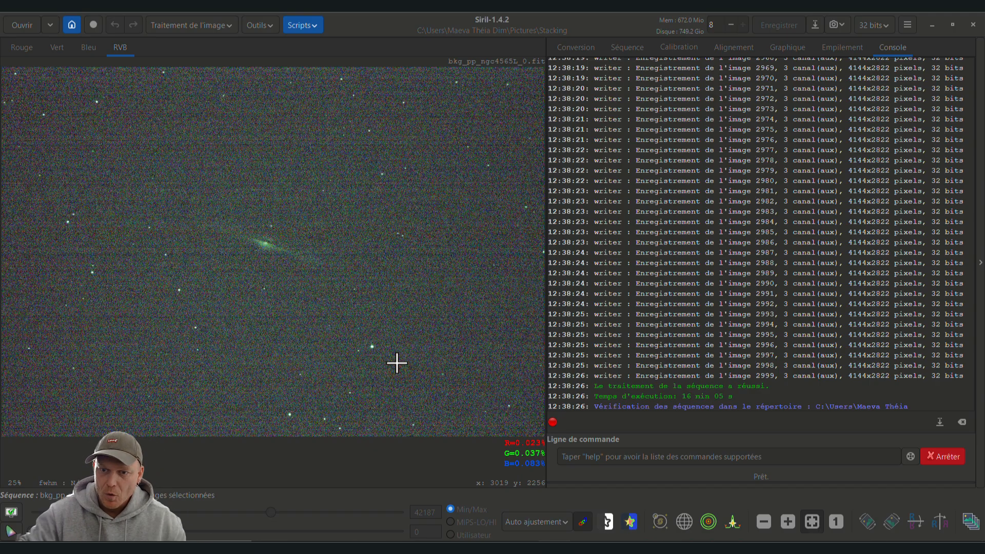
Apply banding reduction to the sequence with amount 1.0, highlight protection at 1/Sigma 1.0, and the output prefix unband_.
click(225, 26)
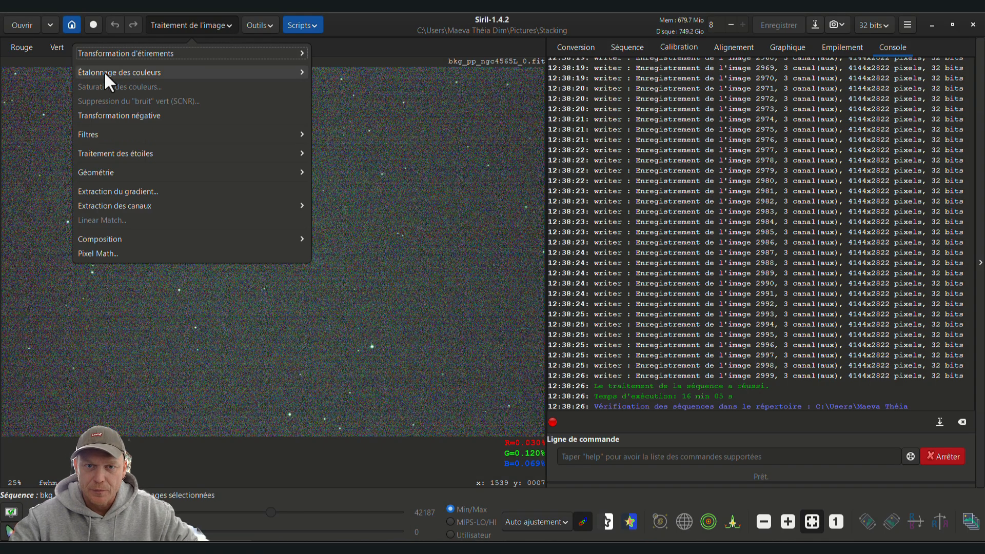
click(88, 133)
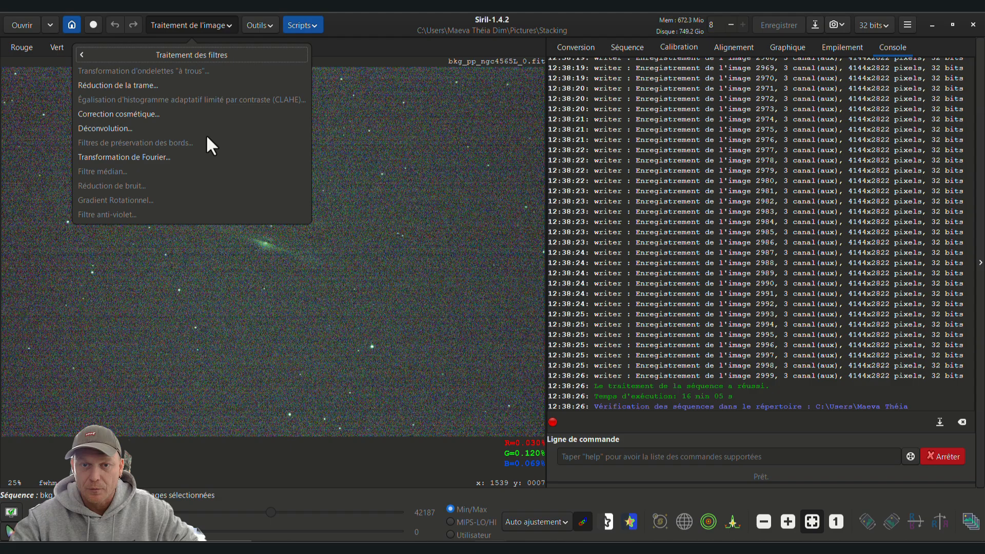
click(111, 86)
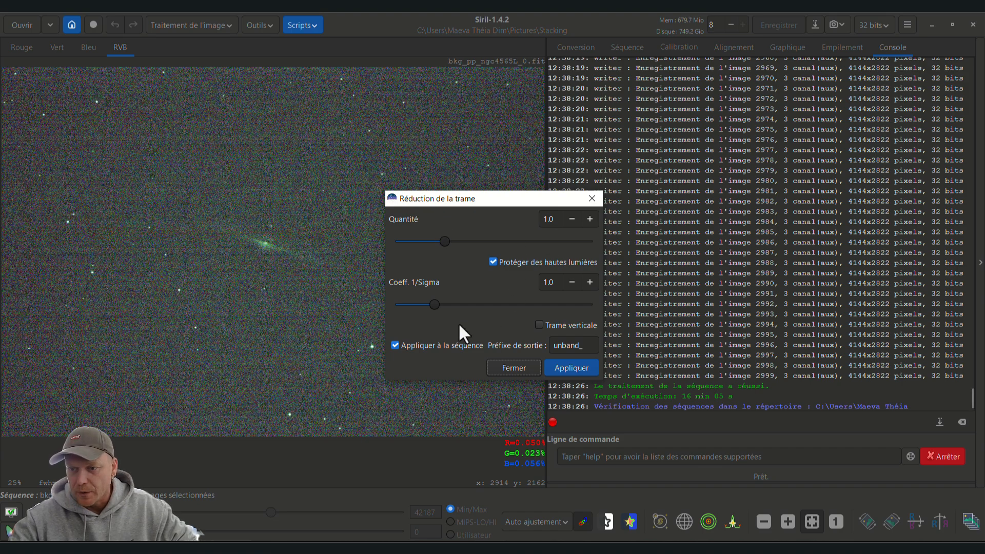
click(560, 365)
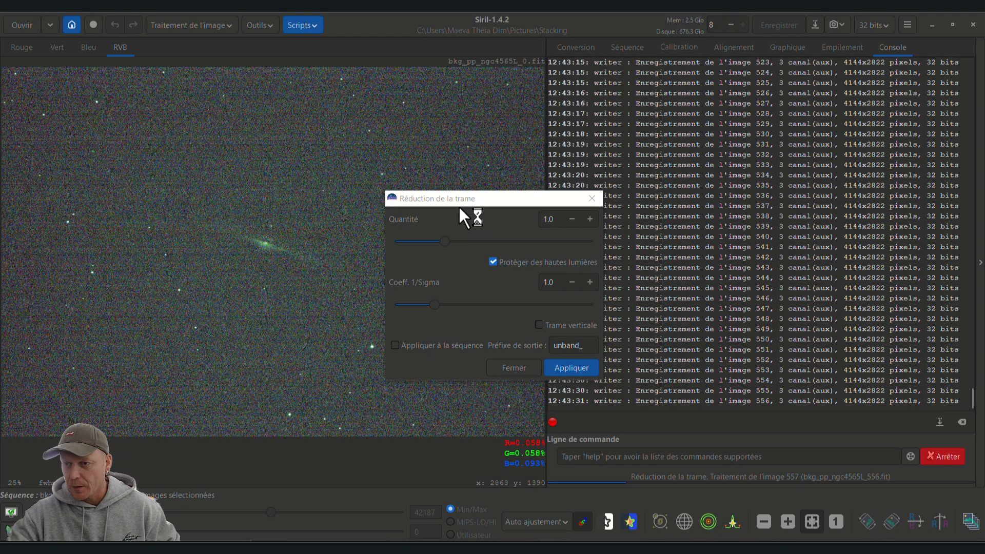
drag(441, 198, 691, 214)
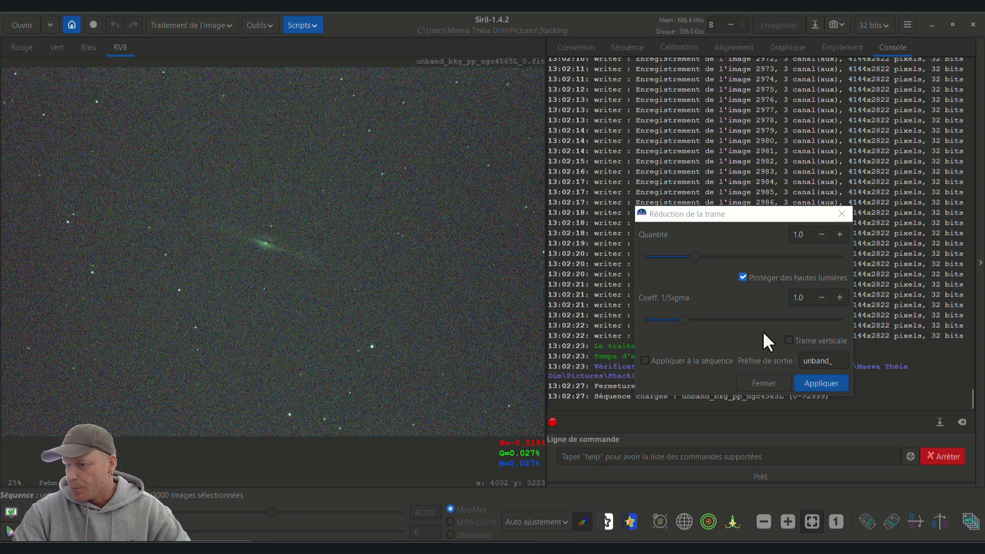
click(762, 385)
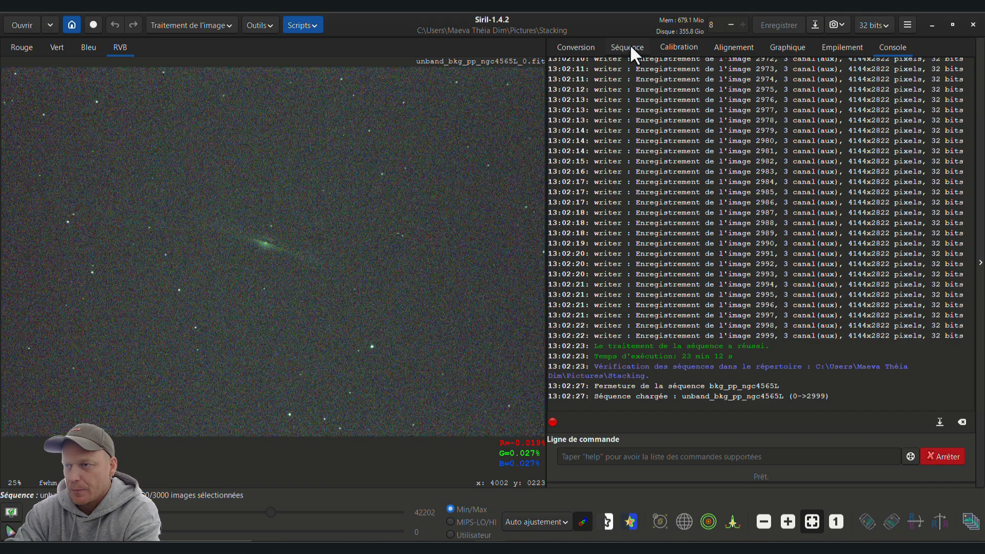
Open the image list of the unband_bkg_pp_ngc4565L sequence and exclude all its images.
click(628, 48)
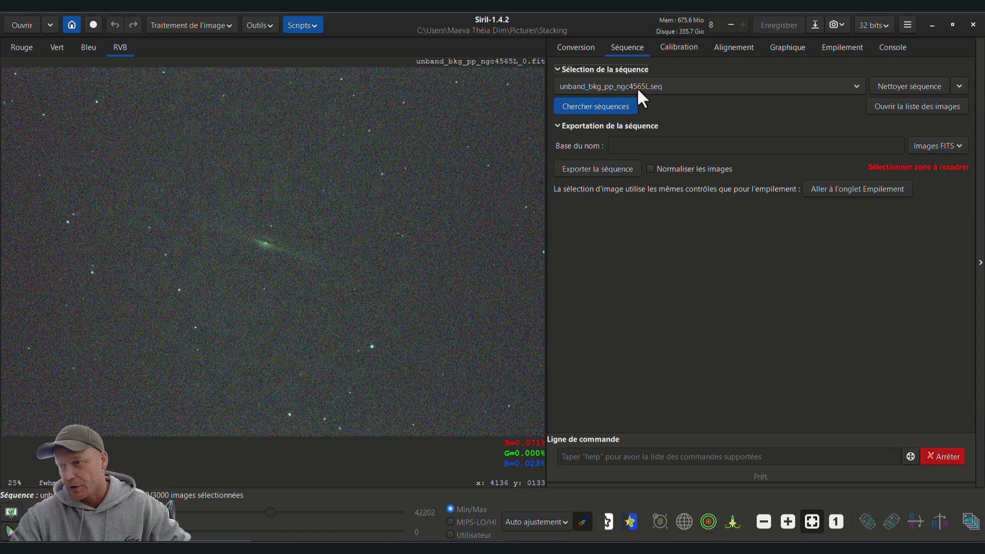
click(885, 108)
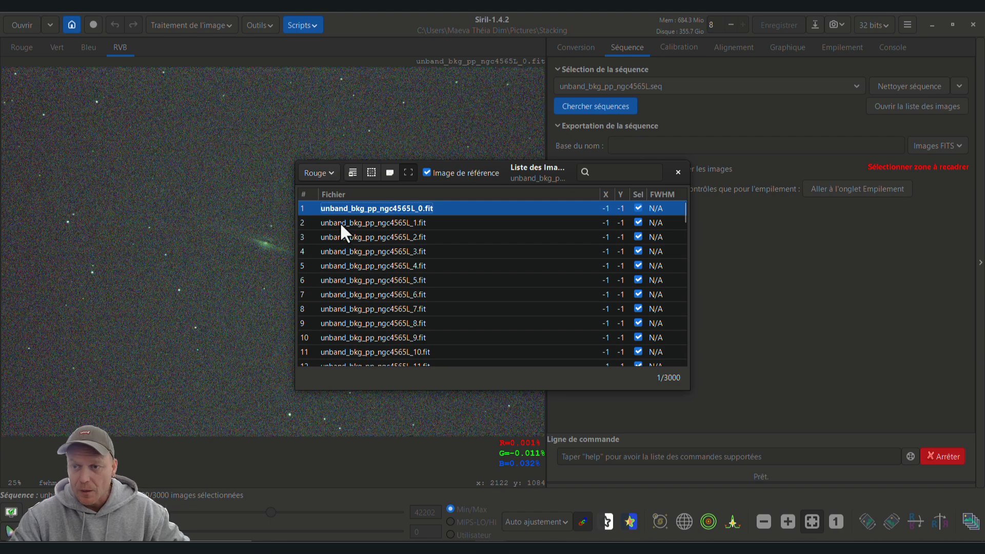
click(353, 172)
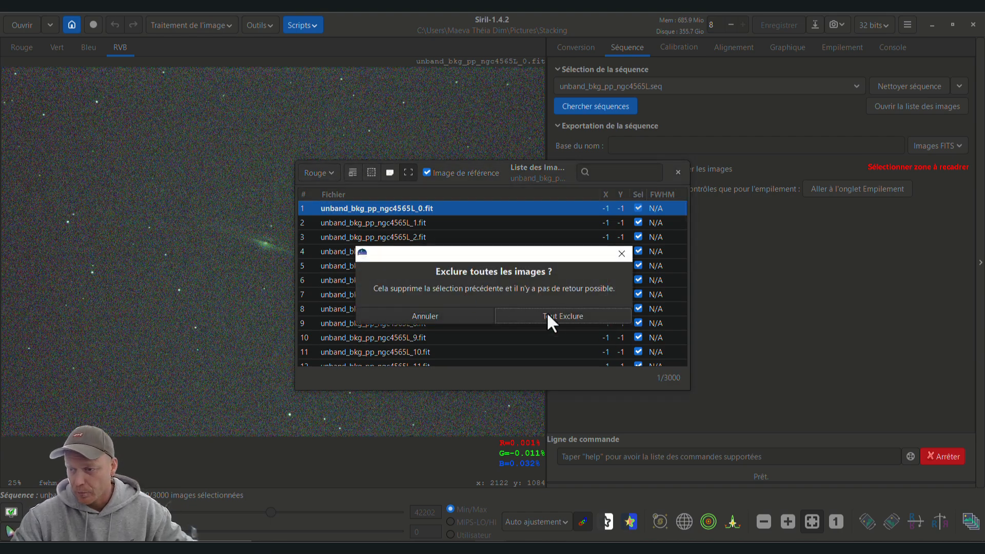
key(Return)
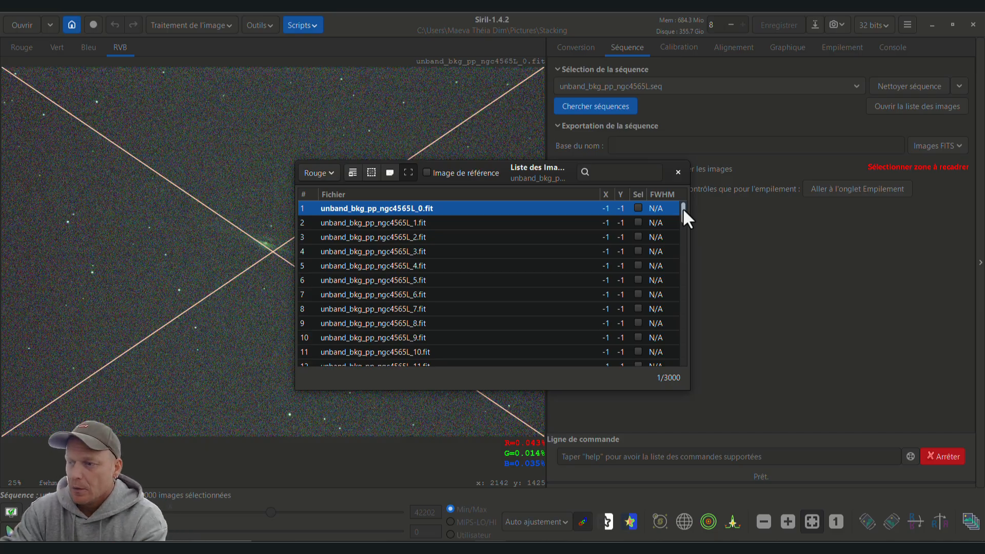
Select images 1 through 600 of the unband_bkg_pp_ngc4565L sequence in the list and include them for processing.
drag(683, 208, 682, 232)
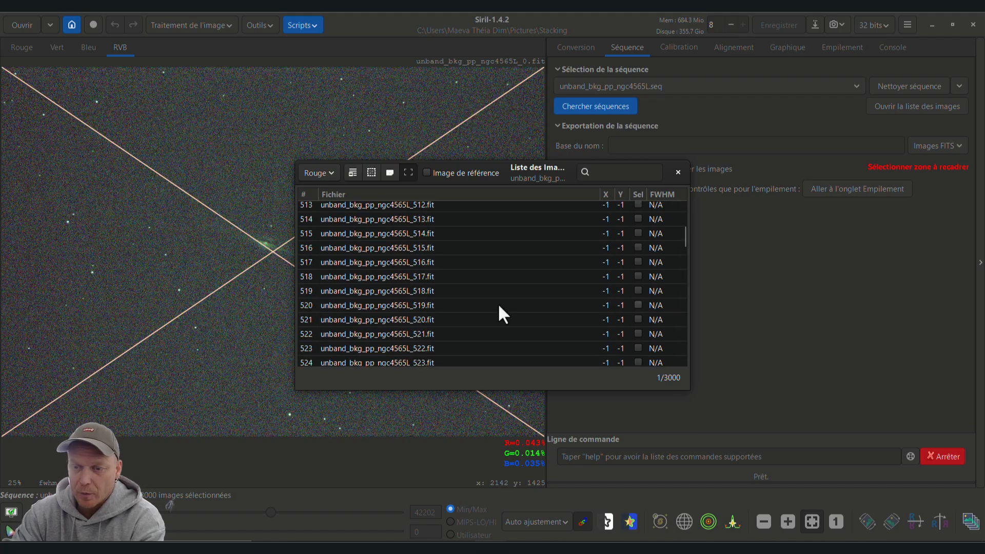
scroll(499, 307, down, 5)
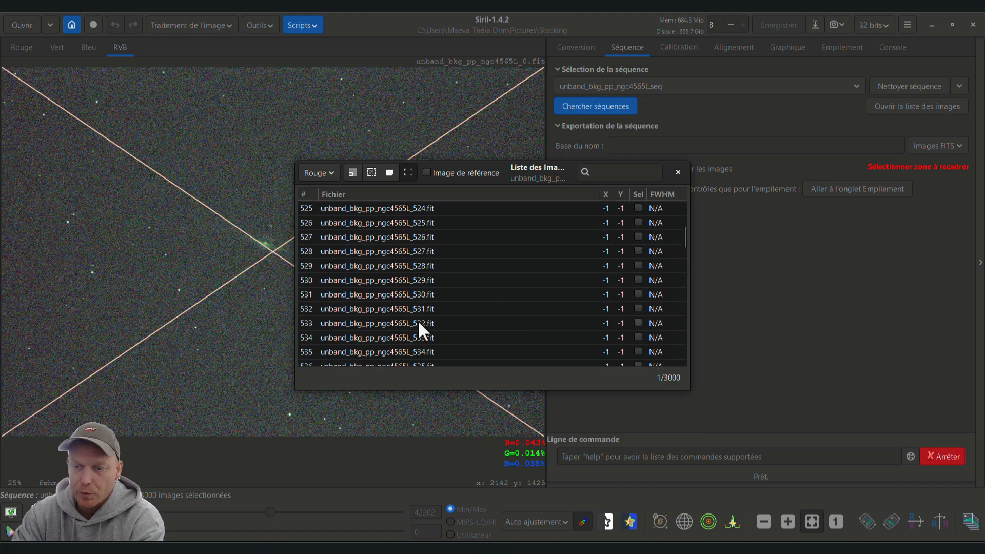
scroll(418, 323, down, 5)
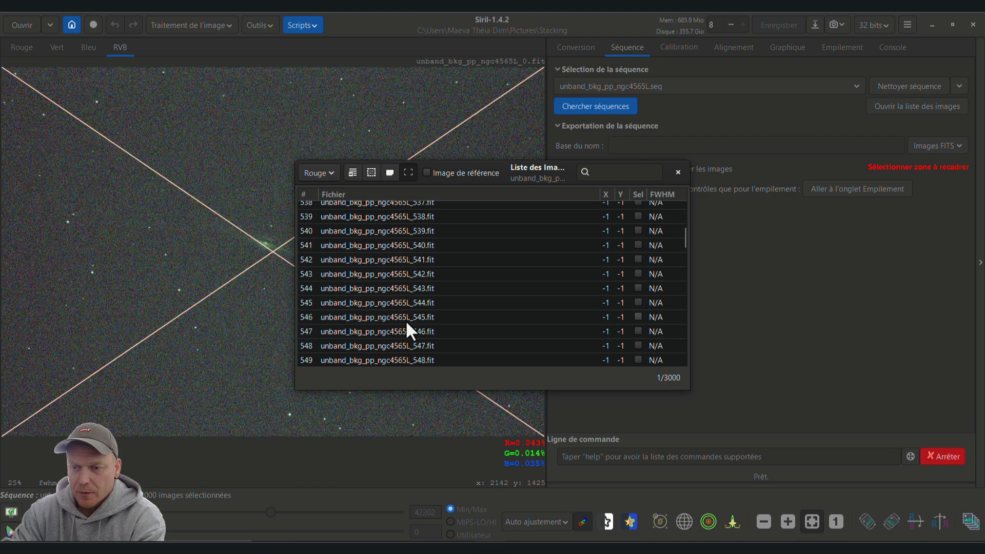
scroll(407, 324, down, 12)
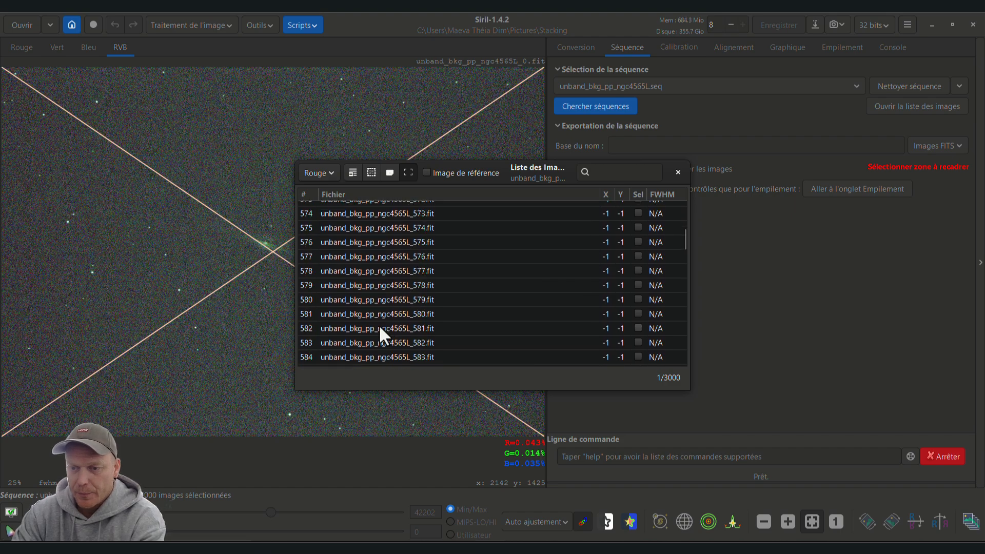
scroll(380, 328, down, 7)
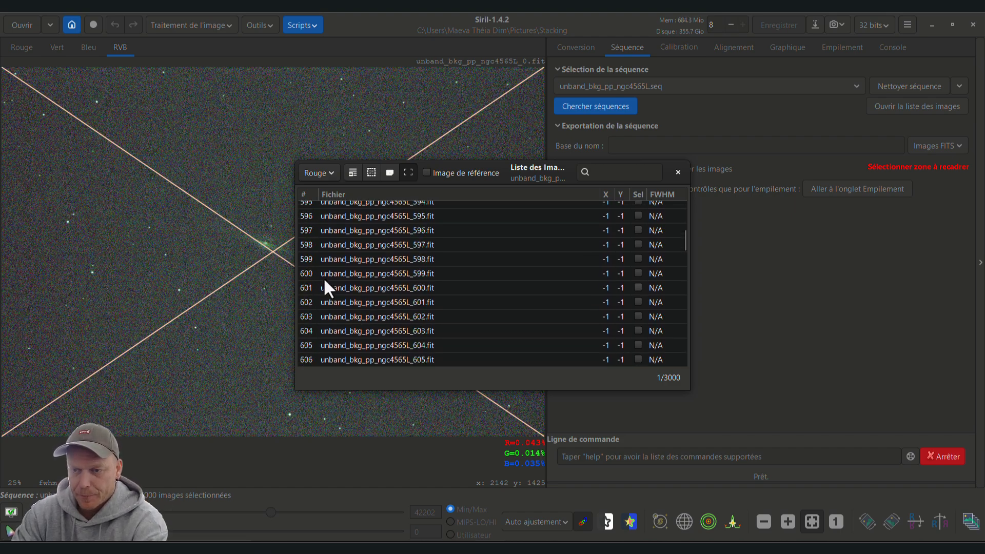
shift+click(345, 274)
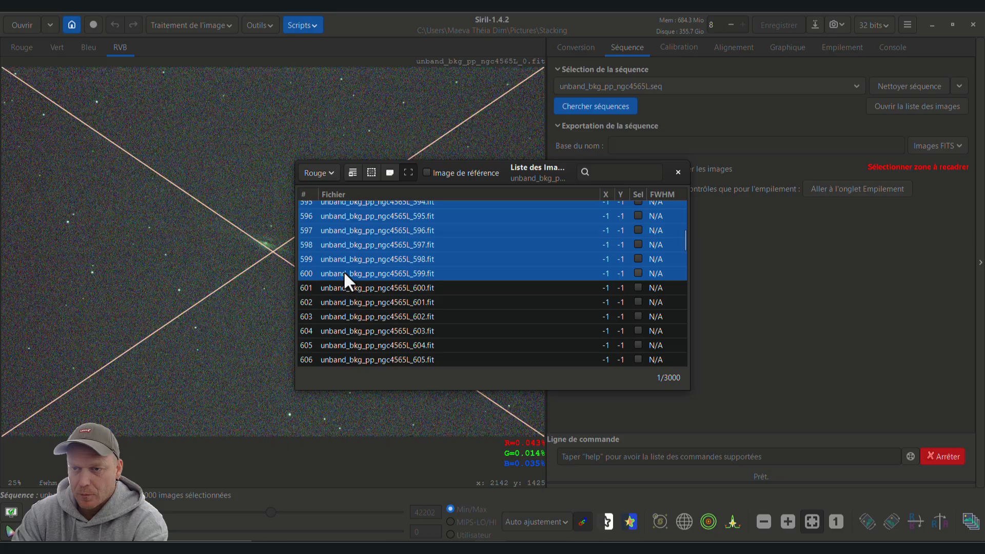
click(388, 171)
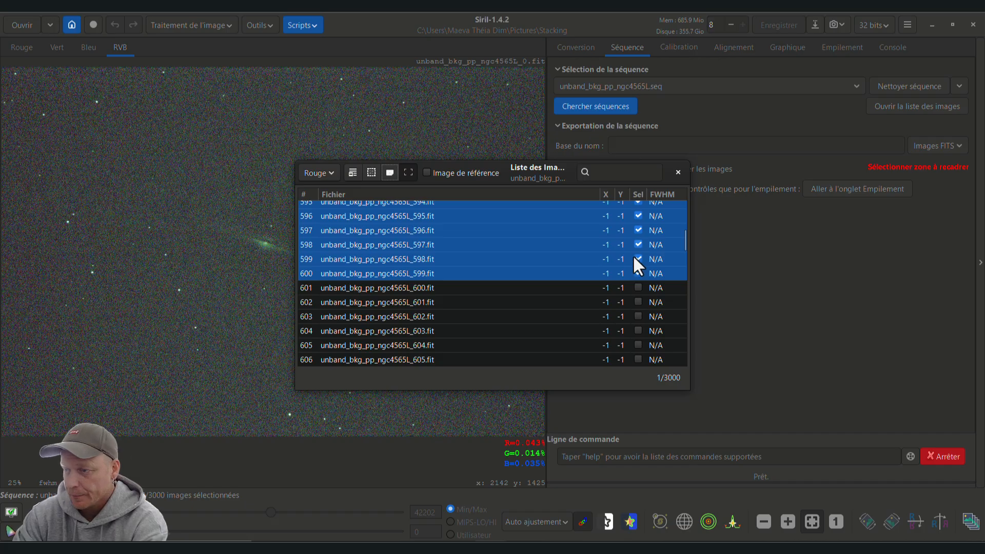
Find and display image 300, midway through the included batch, and place the image list clear of the preview.
mouse_move(686, 239)
mouse_down()
mouse_move(679, 226)
mouse_move(681, 235)
mouse_up()
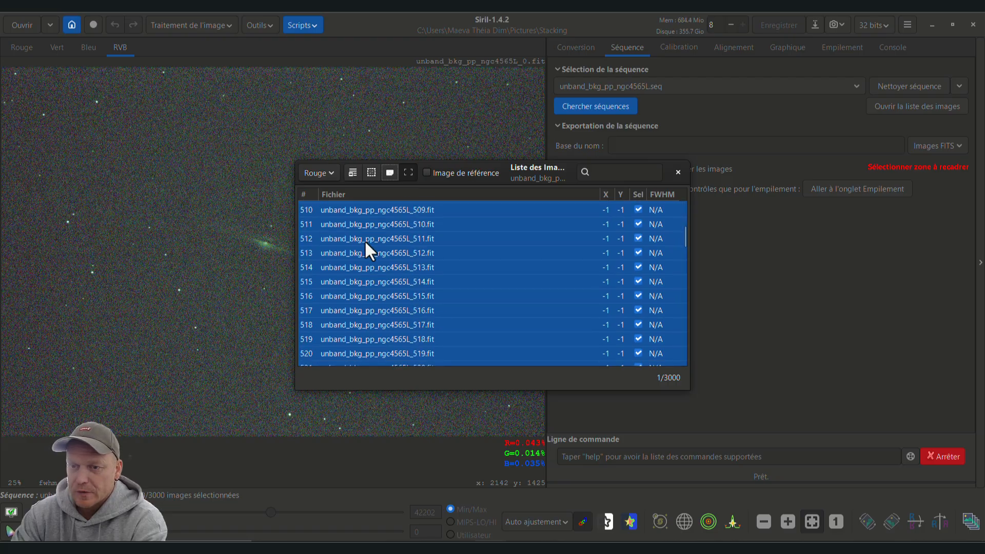
scroll(321, 341, down, 5)
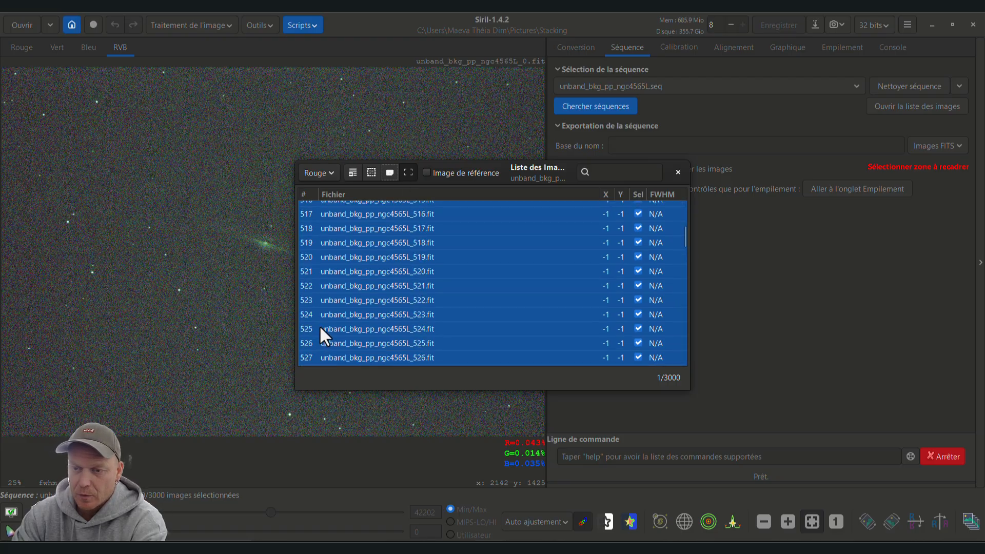
scroll(367, 347, down, 7)
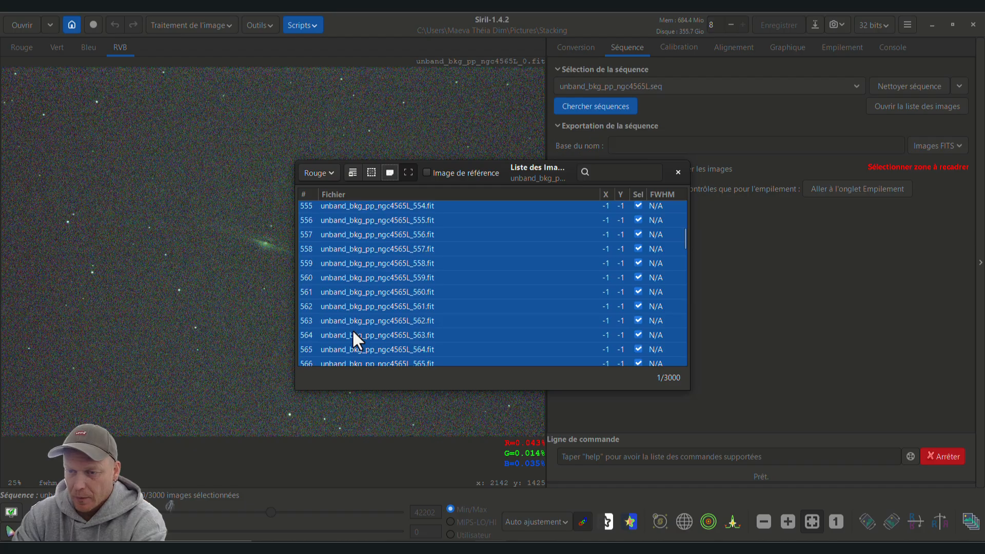
scroll(348, 308, down, 3)
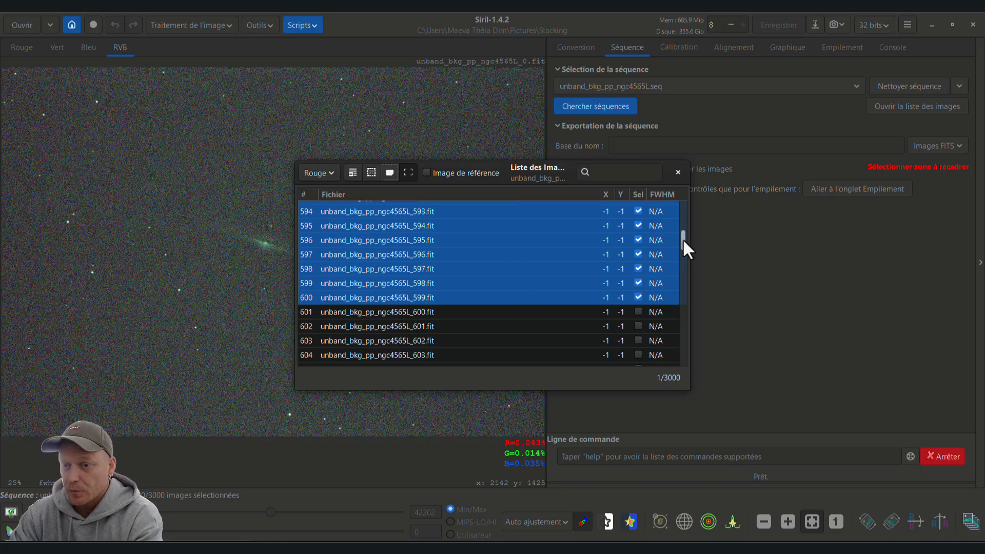
scroll(683, 238, up, 4)
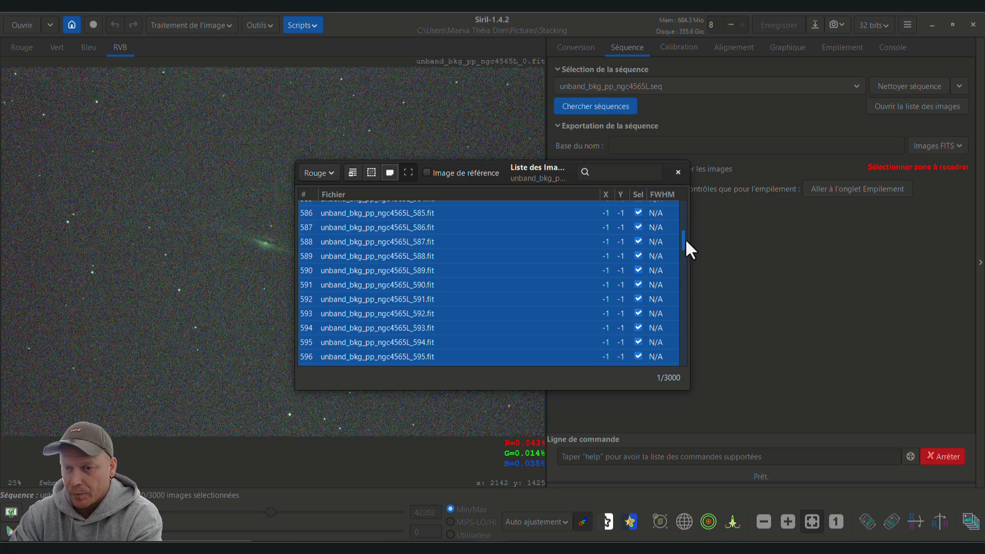
drag(685, 239, 682, 238)
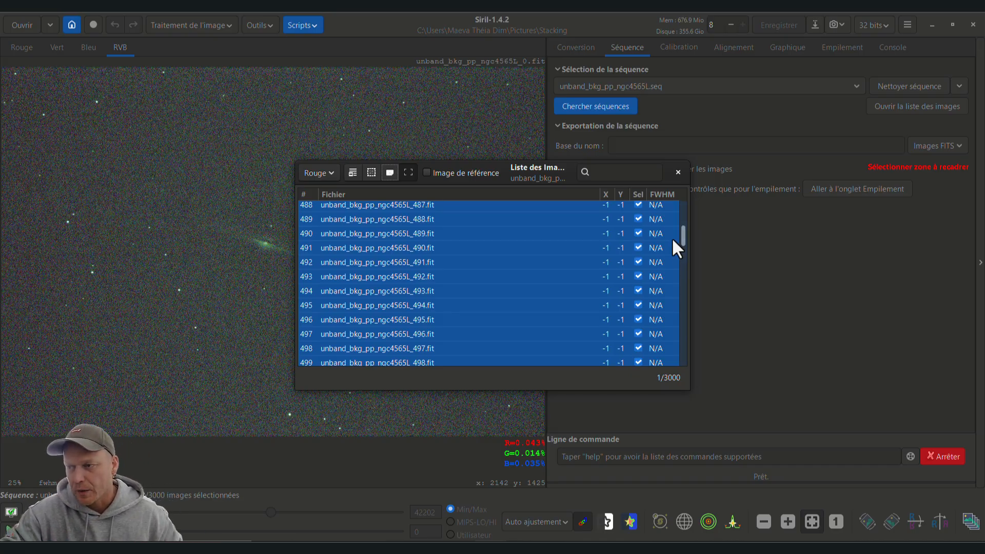
drag(685, 233, 683, 229)
scroll(682, 229, up, 10)
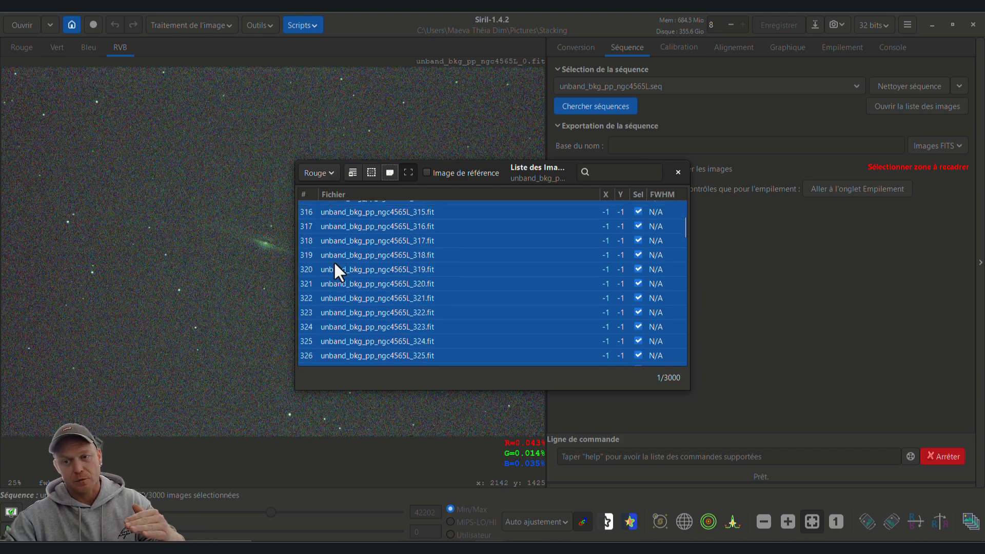
scroll(334, 261, up, 3)
scroll(335, 259, up, 3)
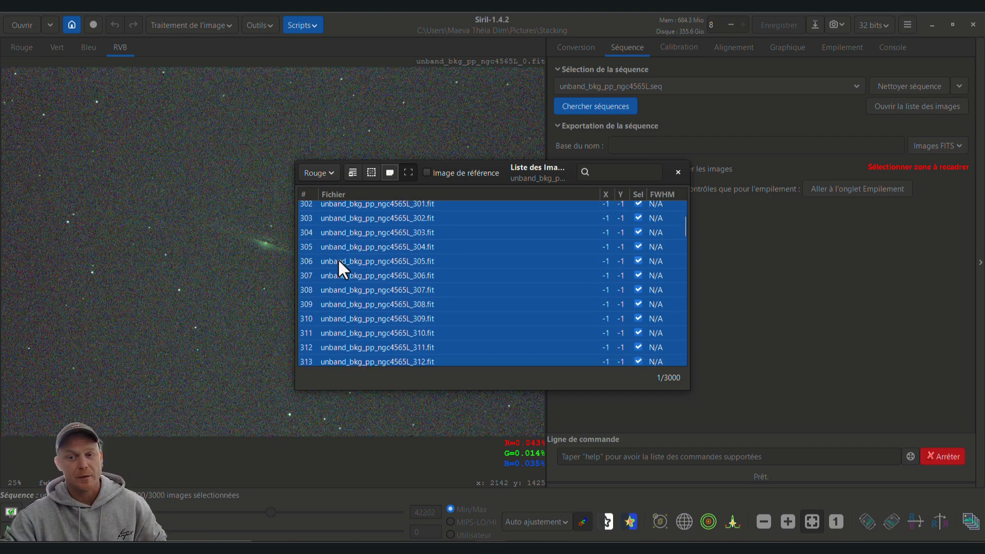
scroll(339, 267, up, 2)
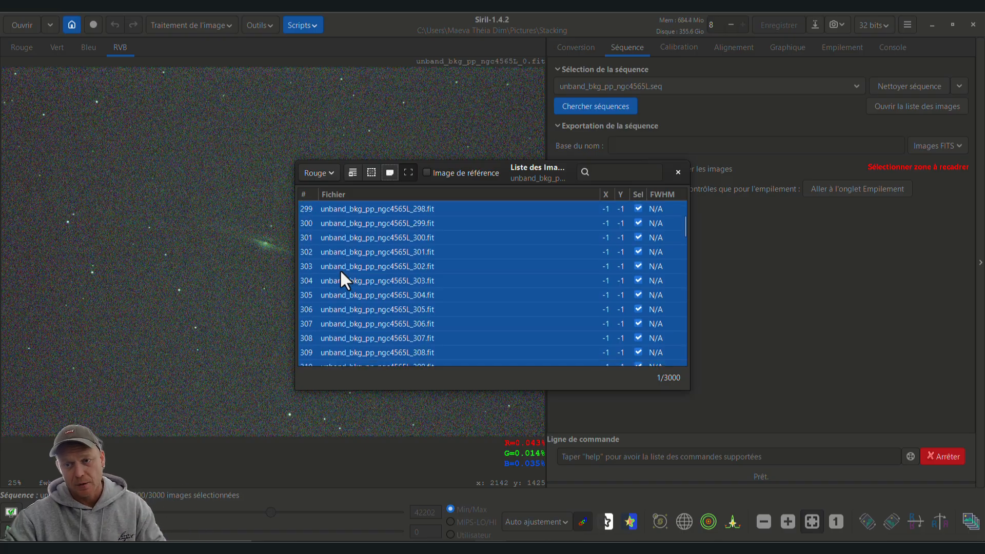
click(319, 269)
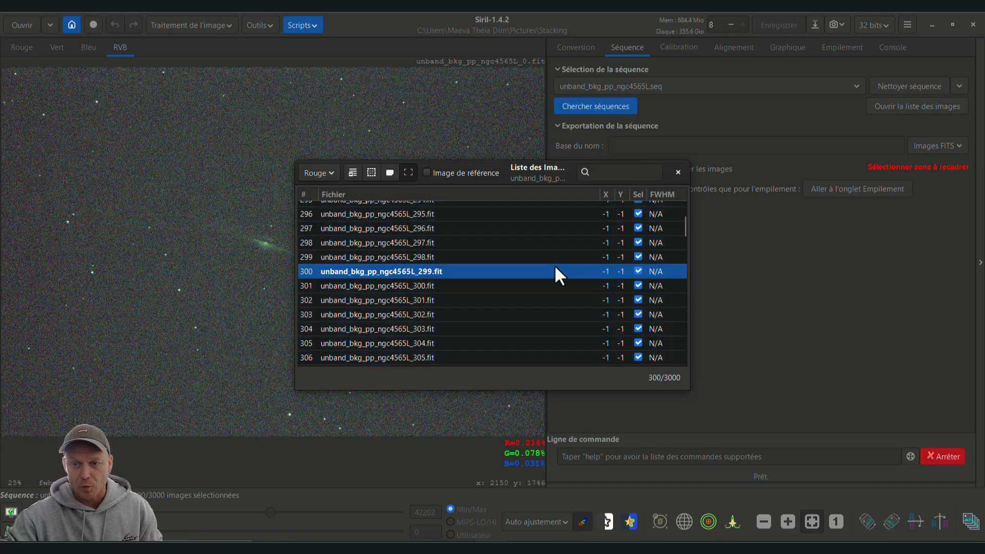
drag(467, 174, 725, 148)
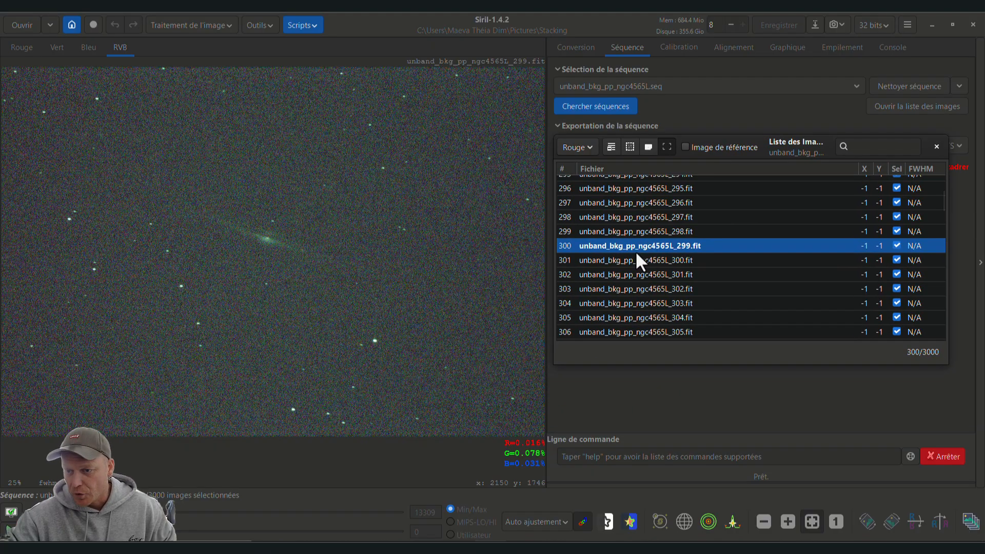
Inspect the frames around image 300, set unband_bkg_pp_ngc4565L_301.fit as the reference image, and close the image list.
click(583, 230)
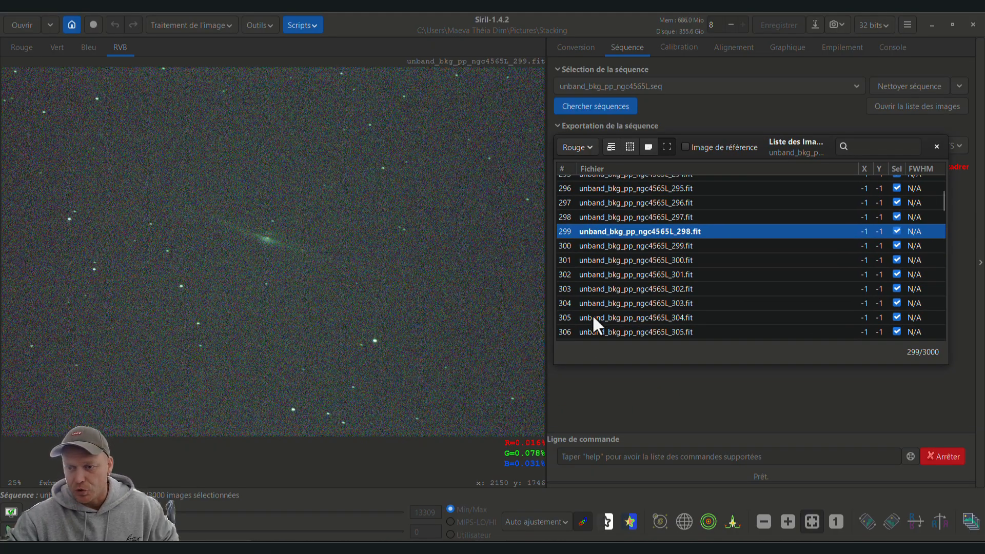
click(576, 260)
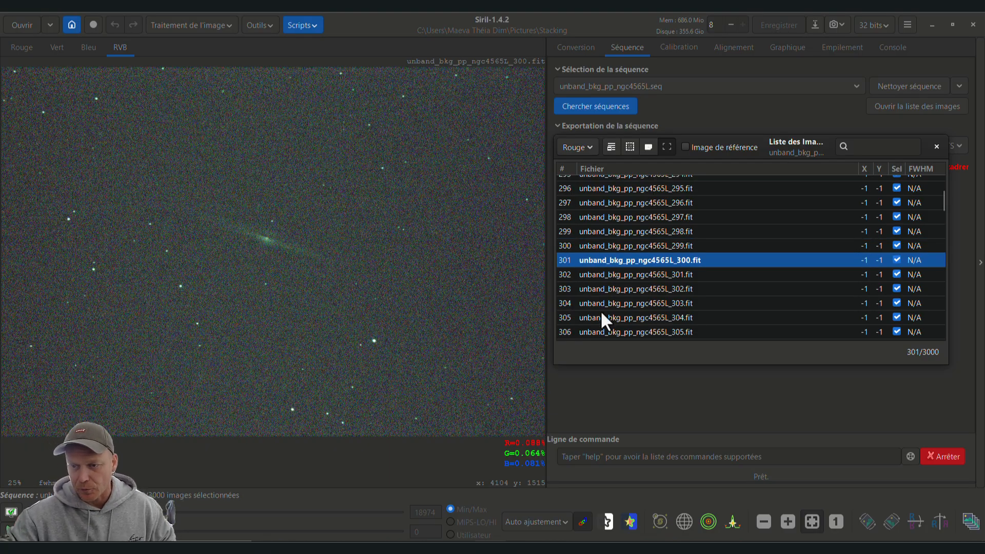
key(Down)
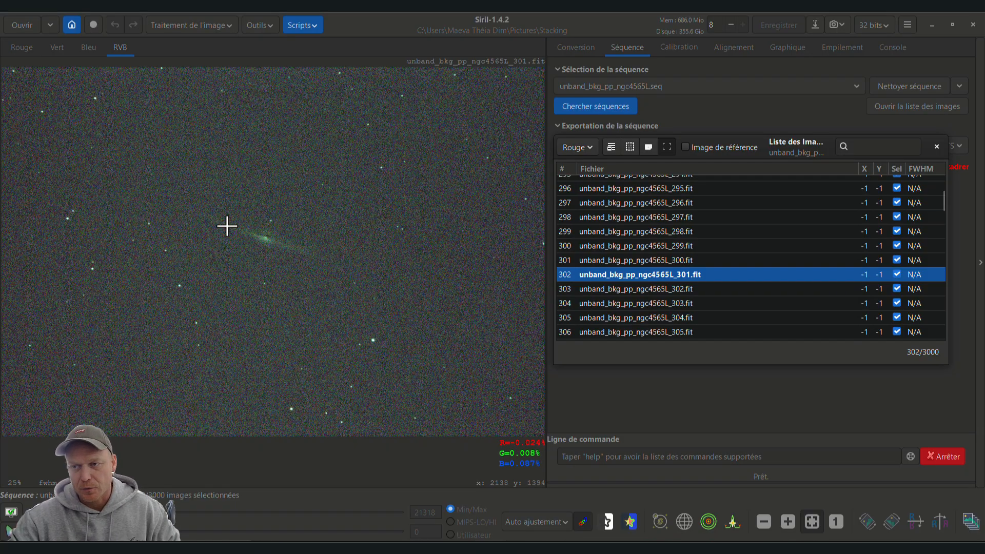
click(687, 148)
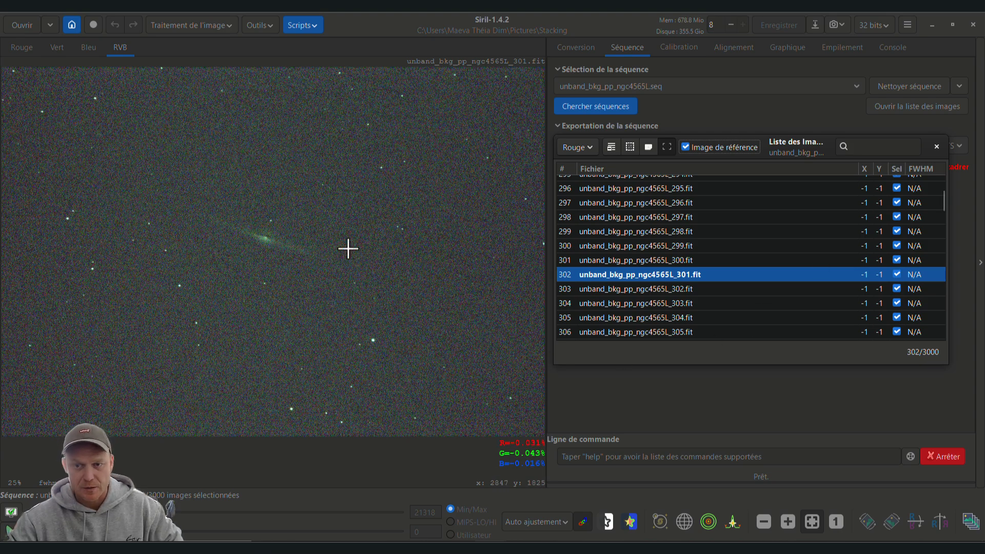
click(937, 147)
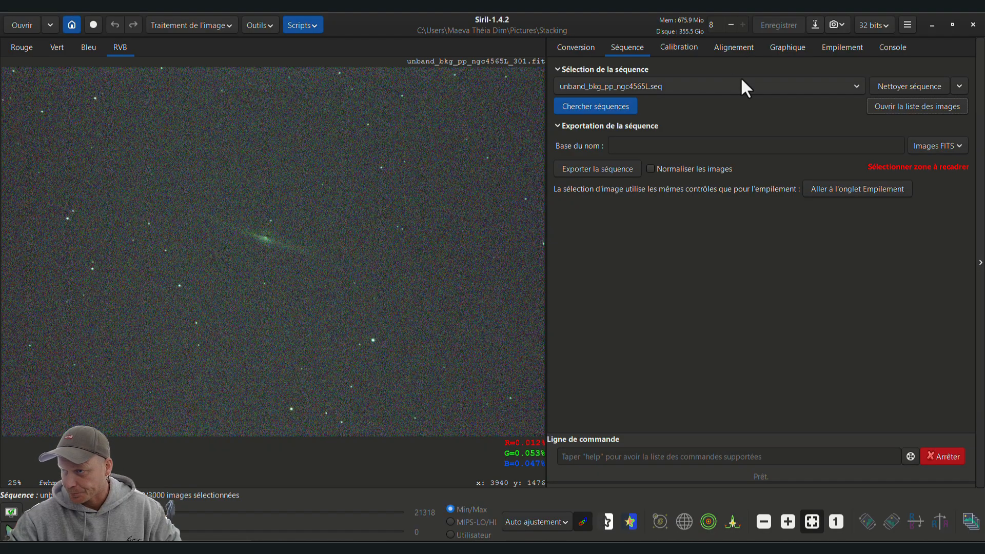
Align only the included images using global deep-sky alignment with the output prefix r1_600.
click(724, 47)
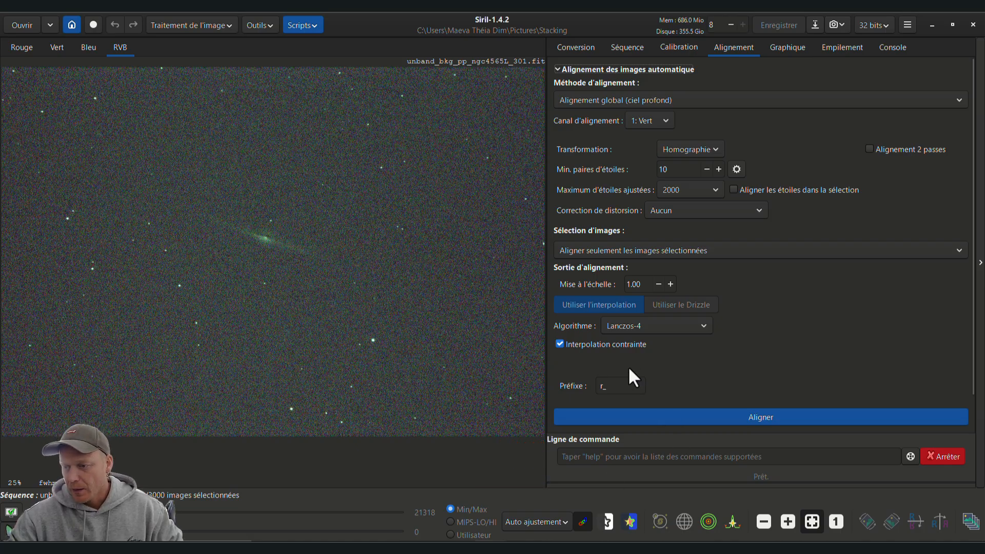
click(608, 386)
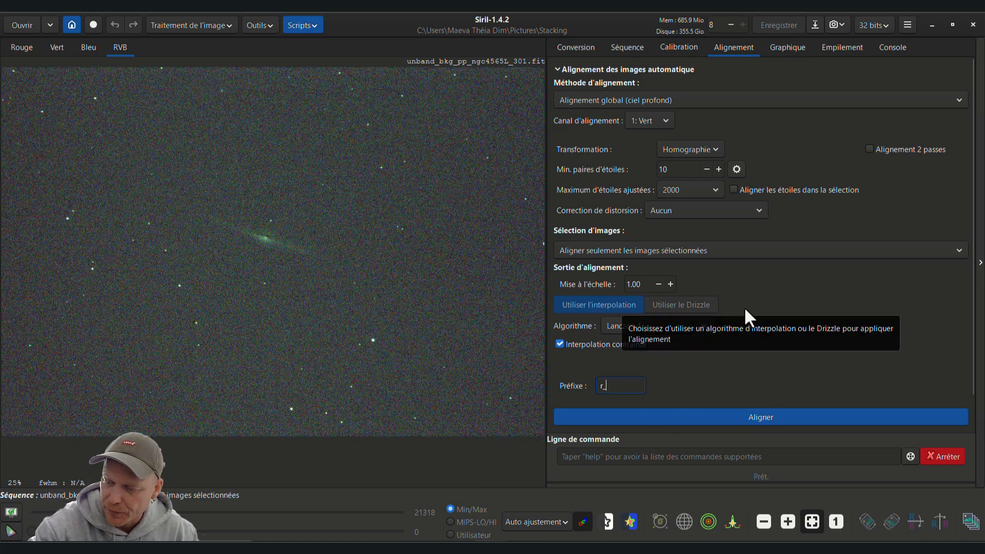
key(BackSpace)
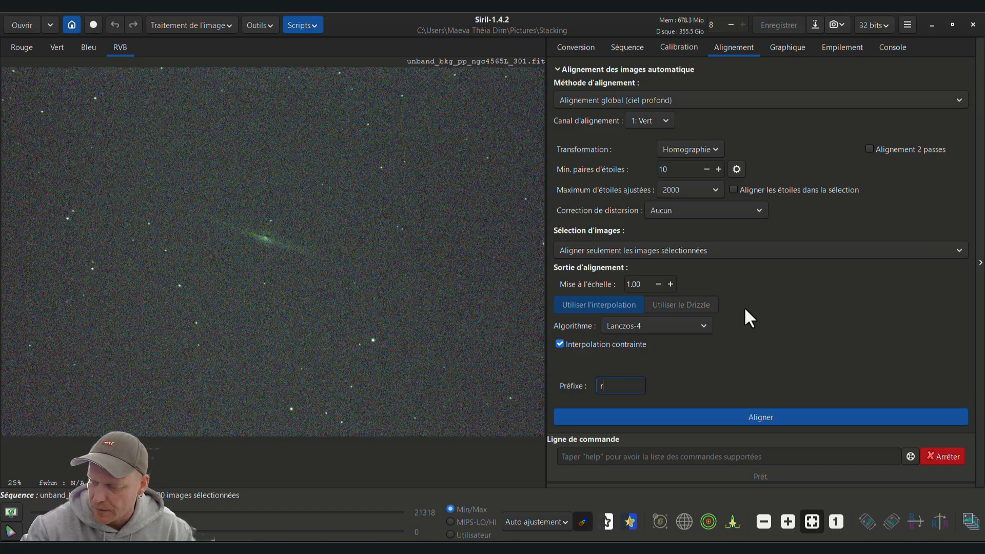
text(1)
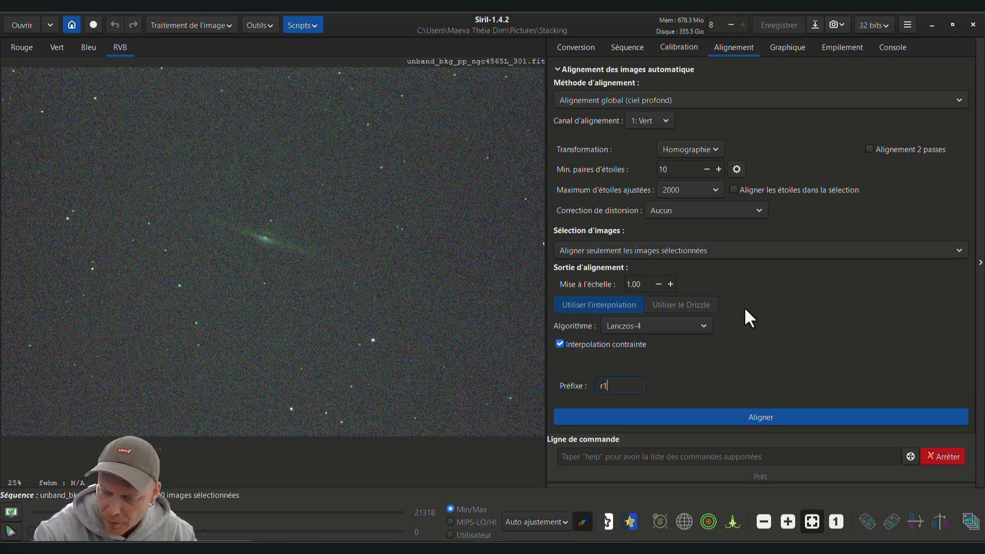
text(_300)
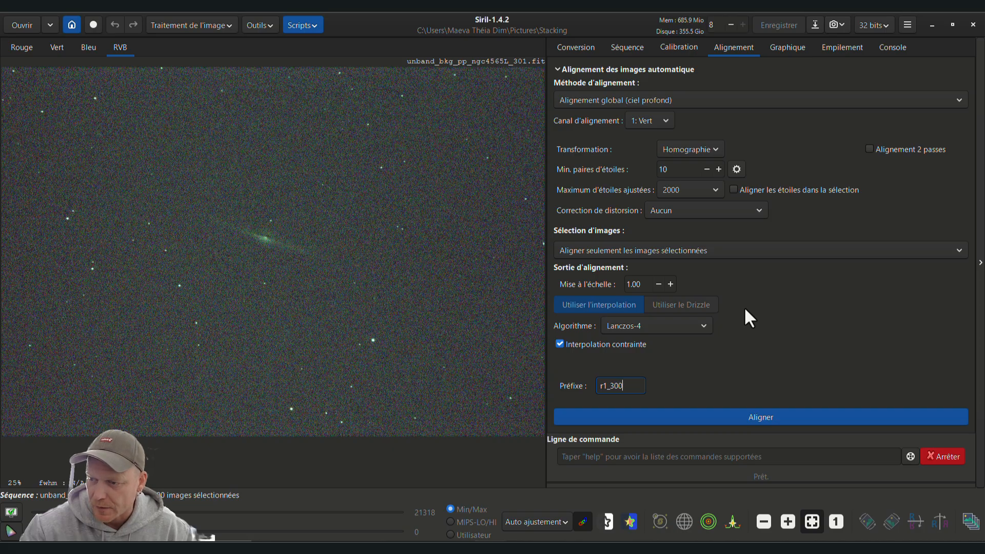
key(BackSpace)
key(BackSpace)
key(BackSpace)
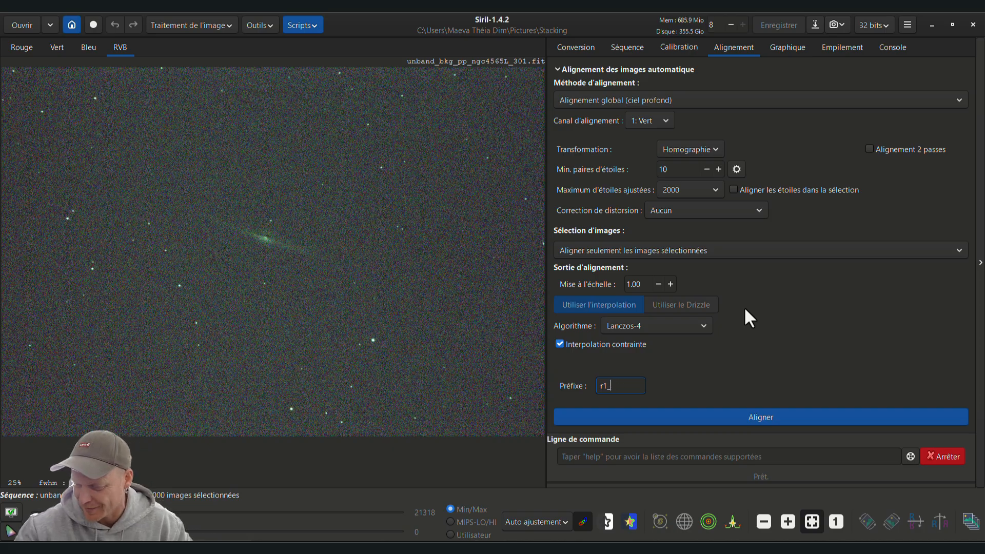
text(600)
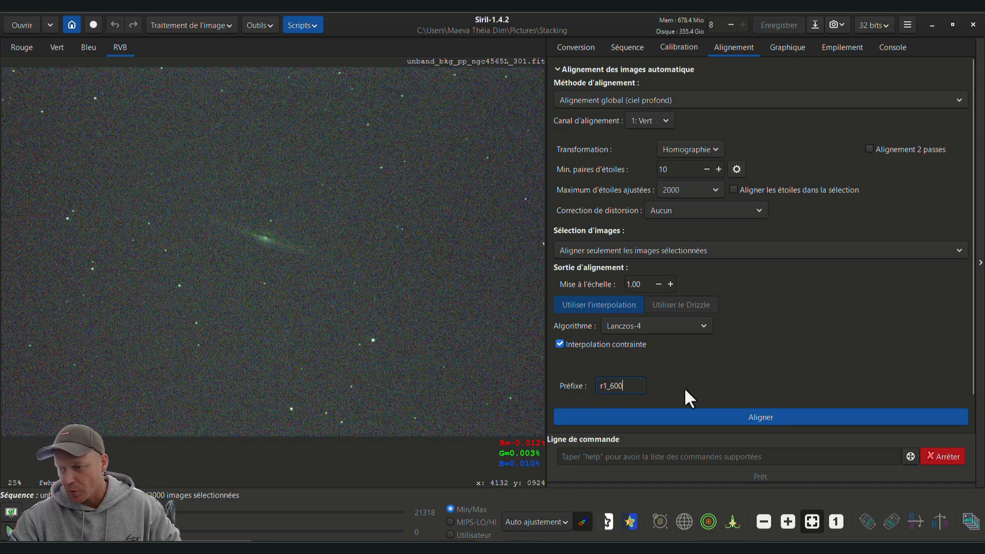
click(740, 413)
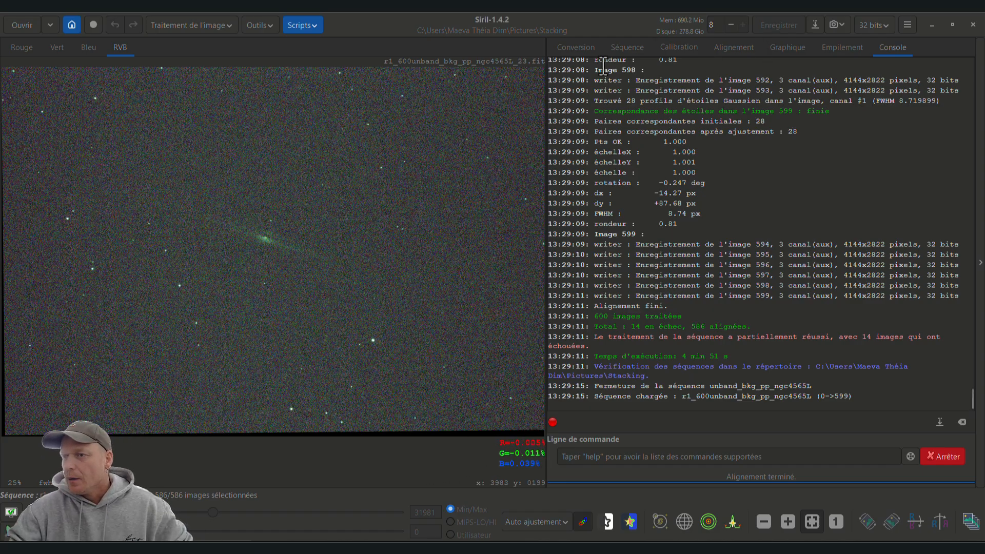
Open the image list of the aligned r1_600unband_bkg_pp_ngc4565L sequence and sort it by ascending FWHM.
click(625, 48)
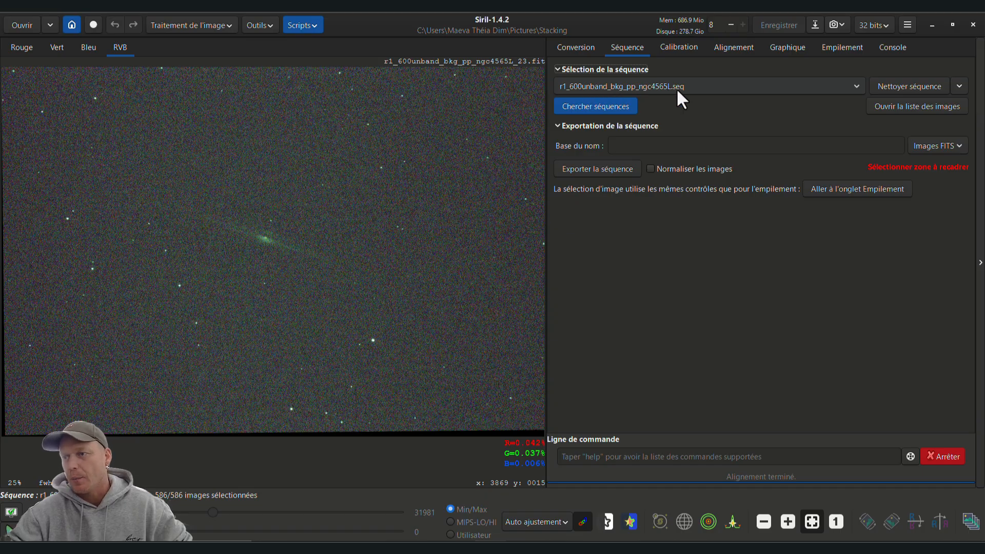
click(909, 105)
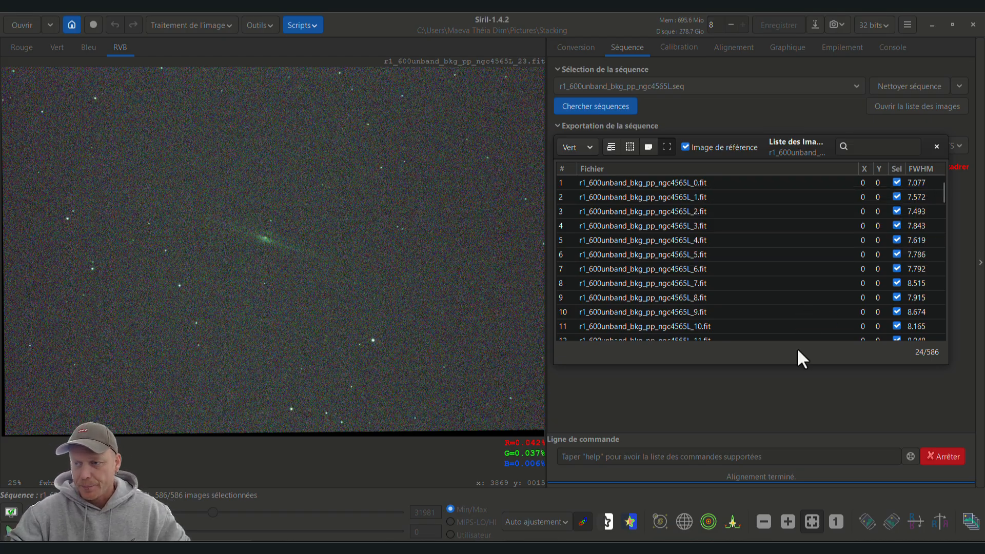
click(916, 168)
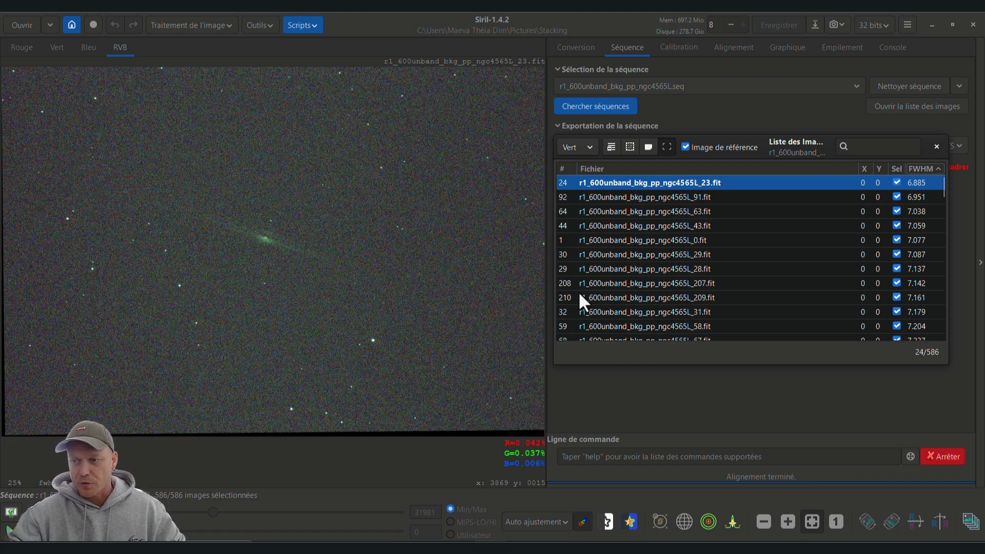
scroll(580, 294, down, 2)
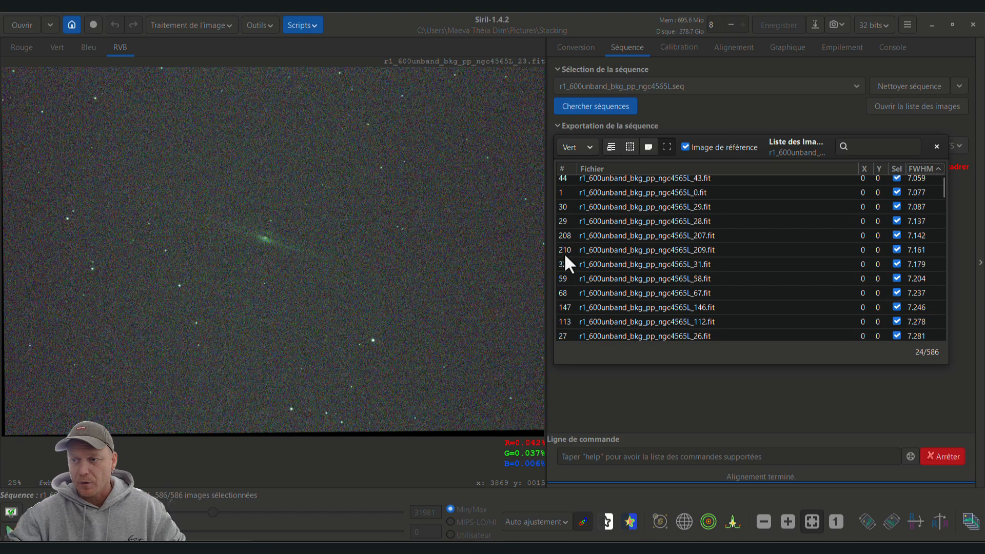
Set r1_600unband_bkg_pp_ngc4565L_299.fit as the reference image of the aligned sequence and close the image list.
scroll(565, 262, down, 1)
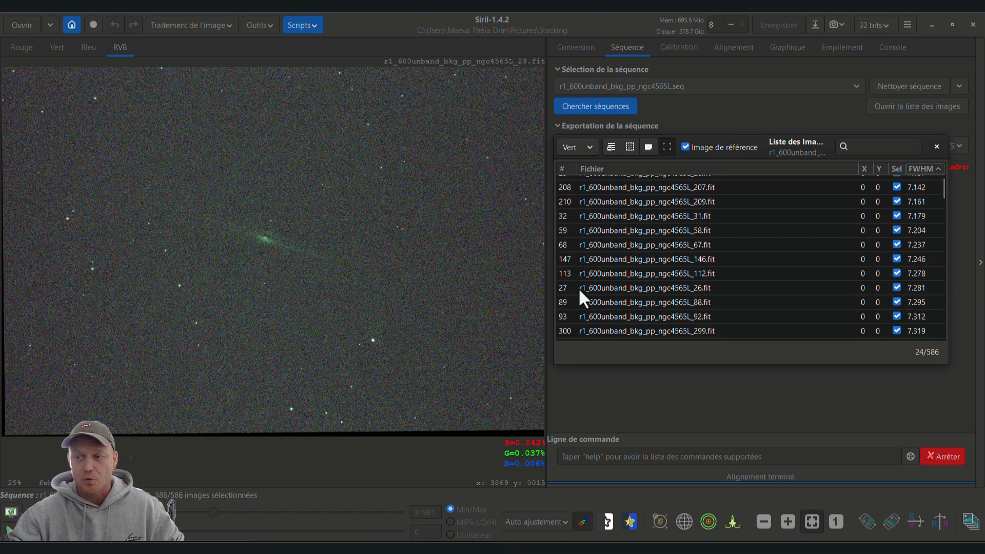
click(589, 331)
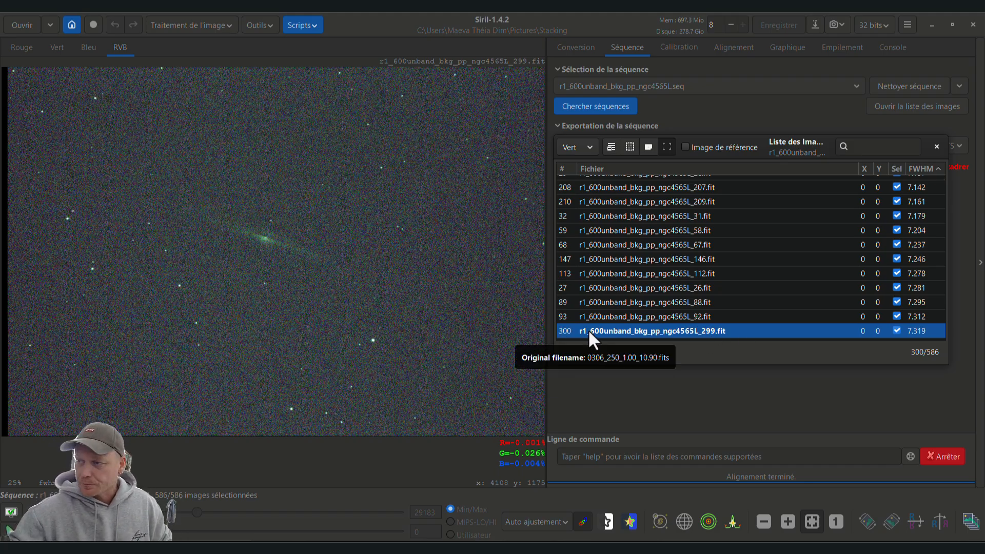
click(685, 147)
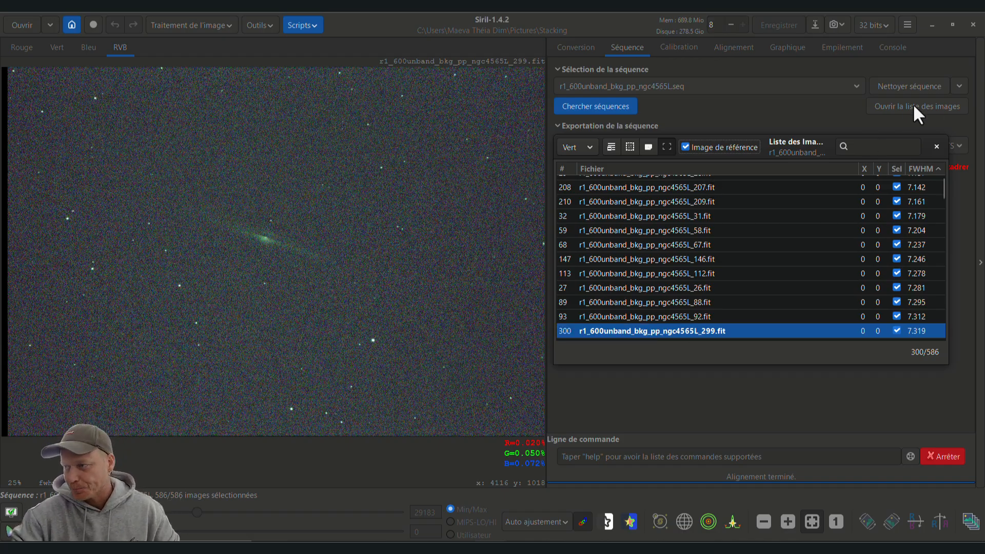
click(937, 146)
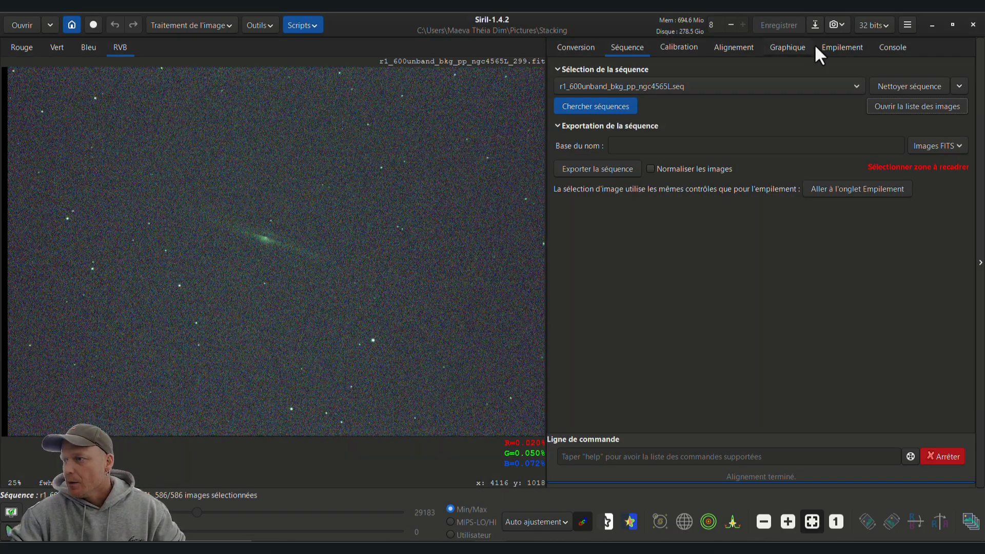
Configure stacking as average with pixel rejection, using additive normalisation with scaling and weighting by number of stars.
click(847, 47)
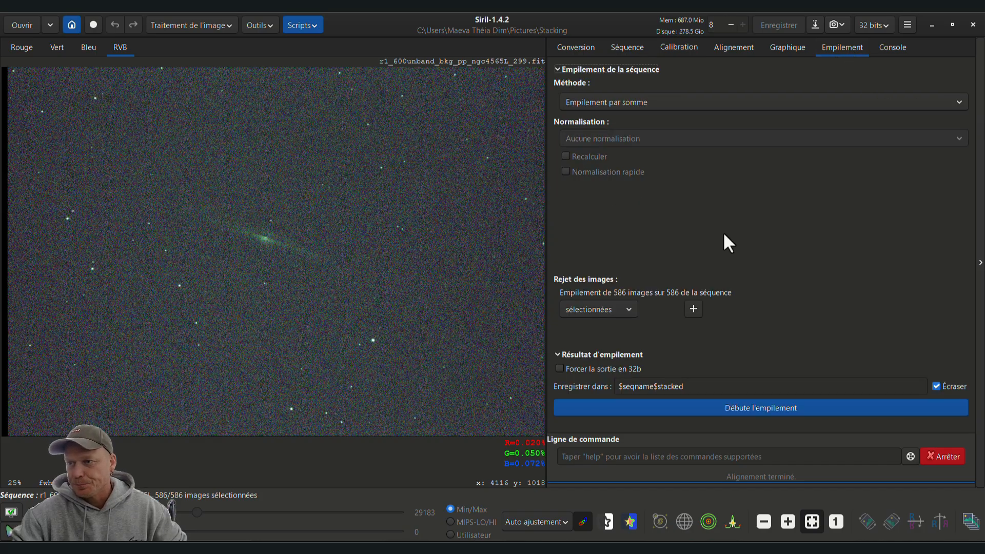
click(596, 100)
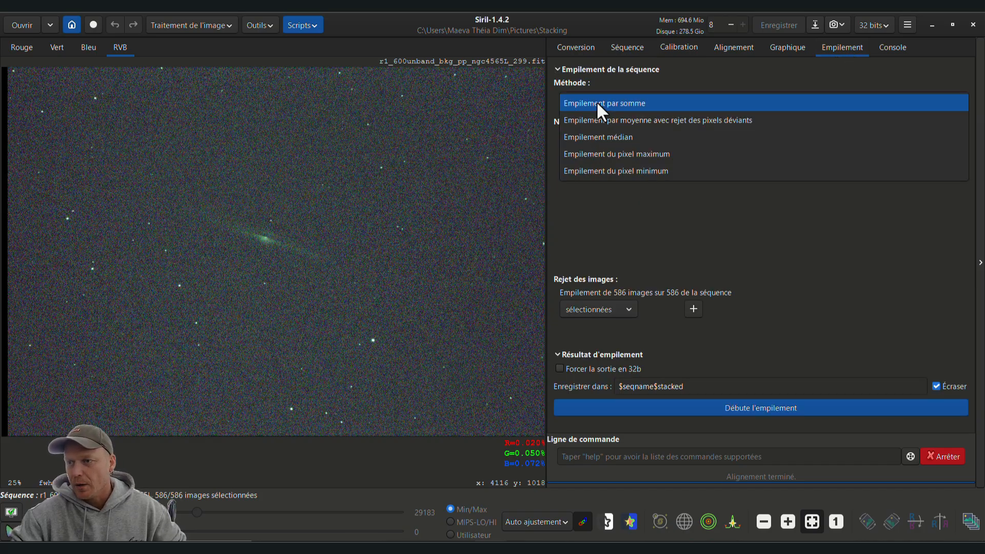
click(617, 121)
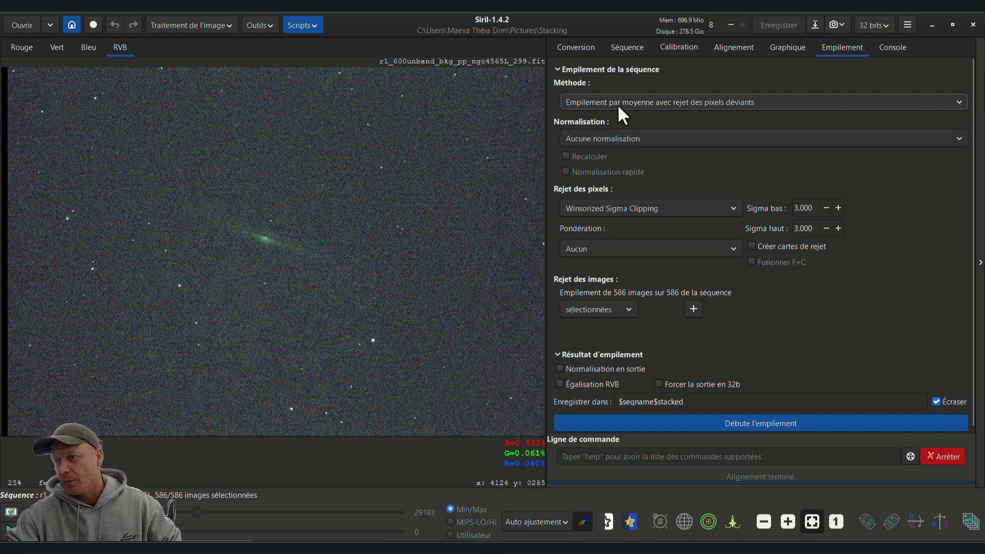
click(615, 140)
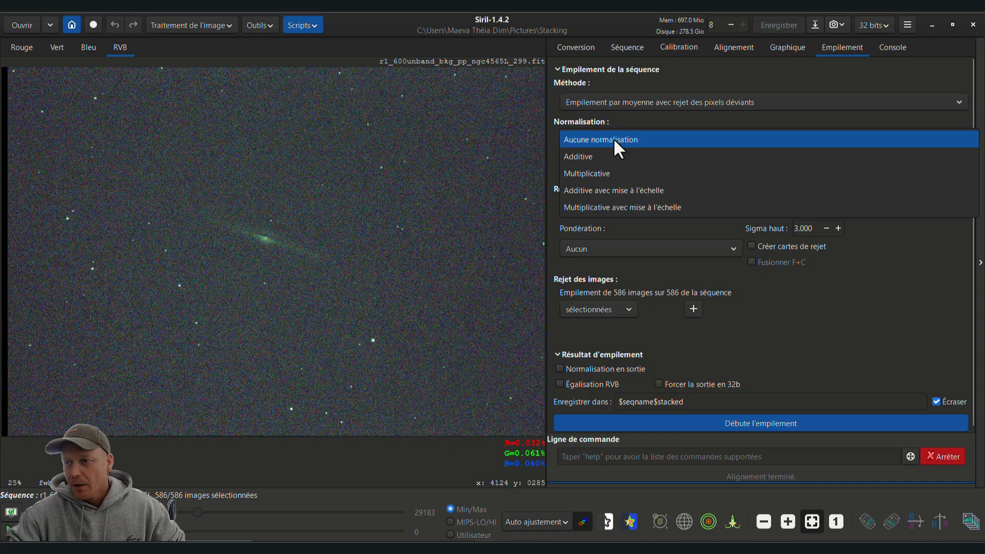
click(619, 187)
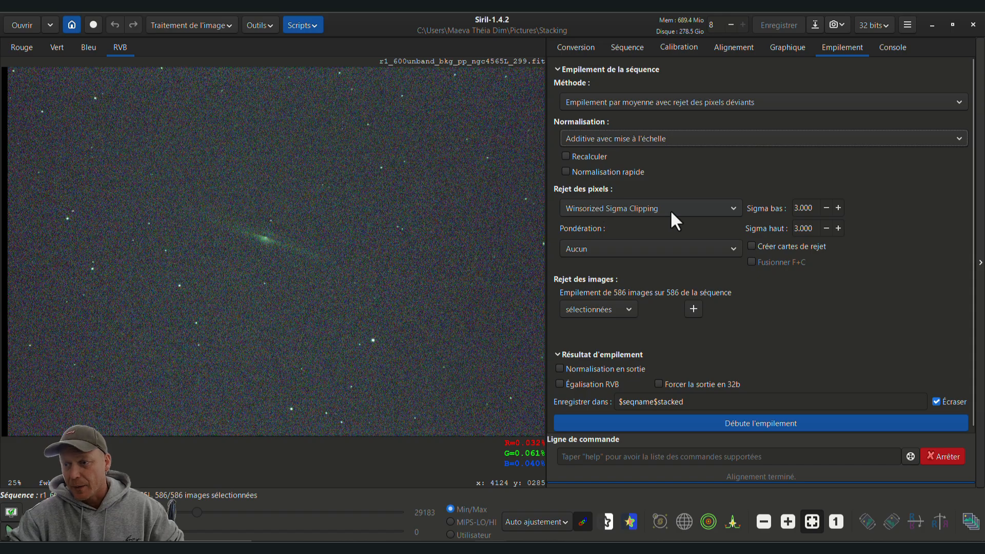
click(586, 245)
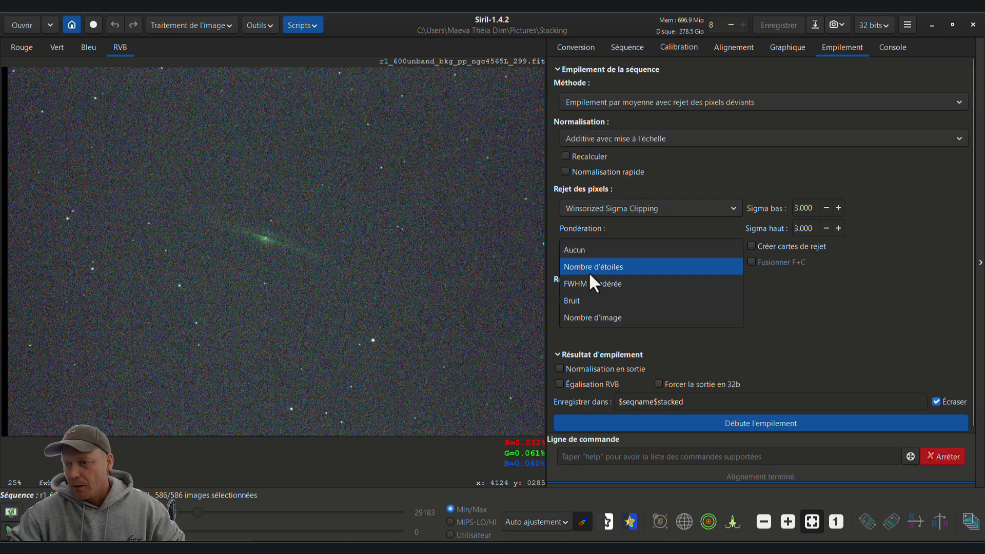
click(587, 266)
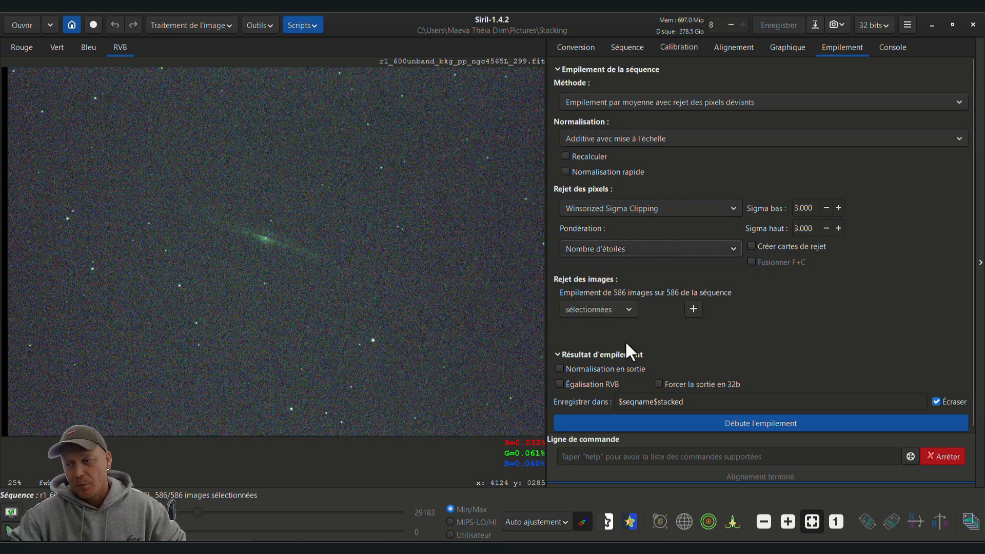
Filter the images to stack by star count at 90% and add a second filter on roundness at 90%.
mouse_move(625, 309)
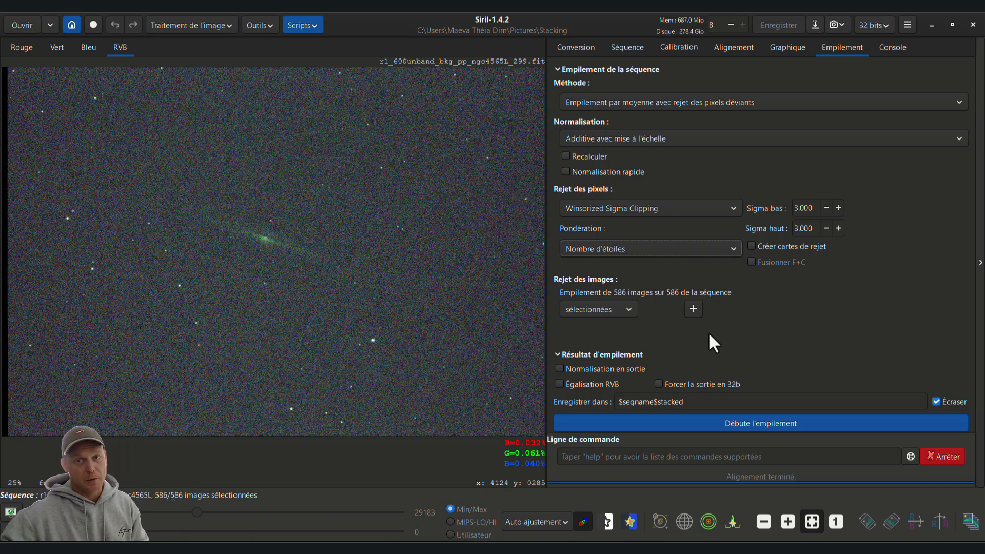
click(620, 316)
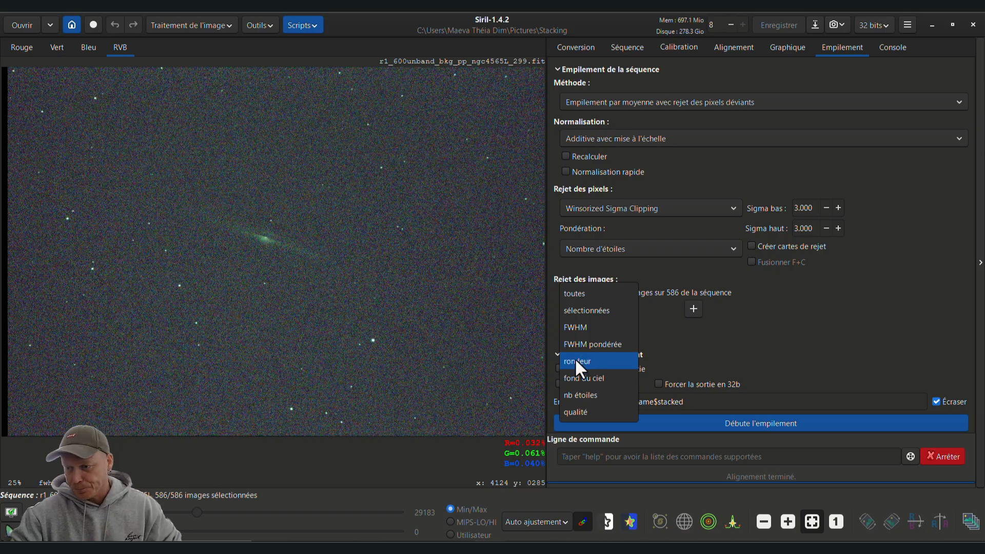
click(570, 400)
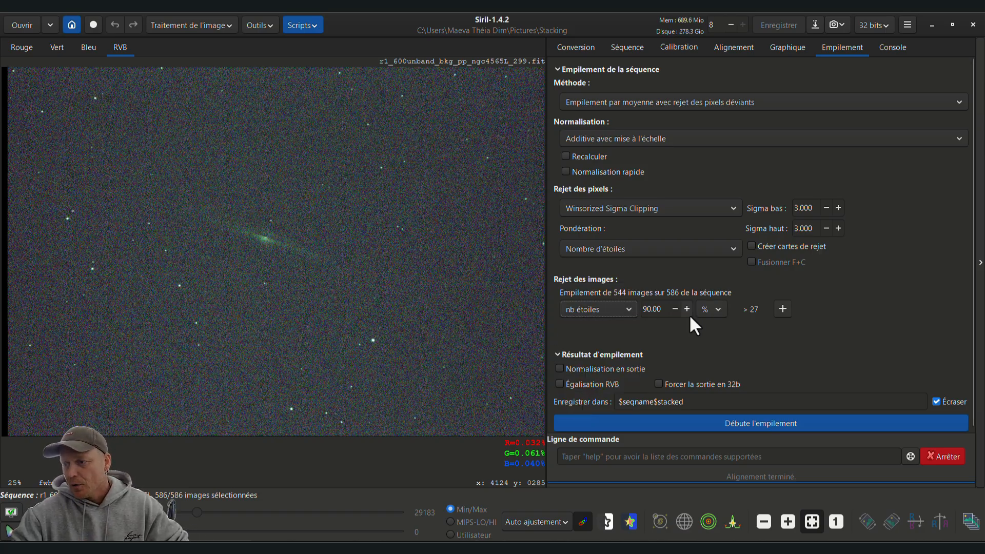
click(783, 309)
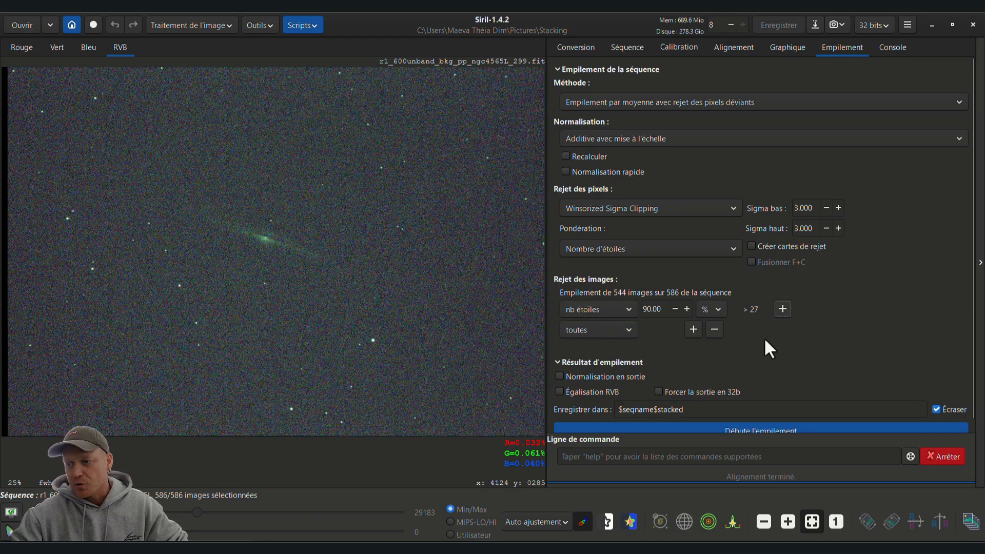
click(624, 331)
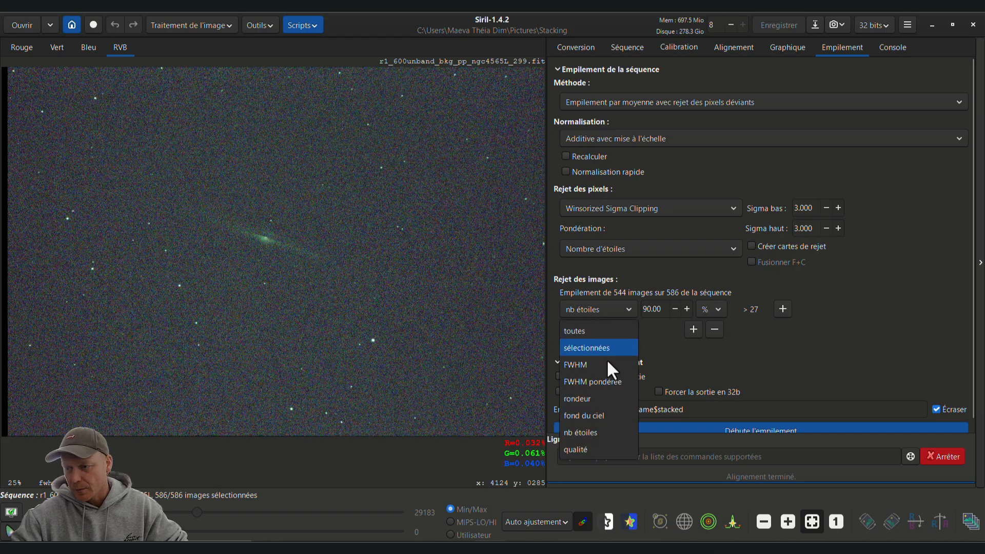
click(590, 395)
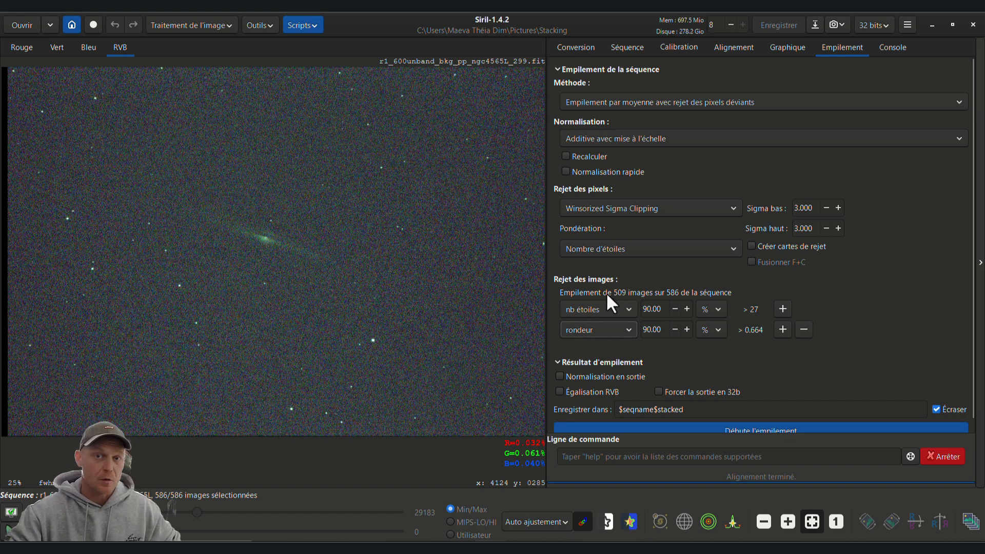
Enable output normalisation and RGB equalisation for the stack, and set the output file name to $seqname$stacked509.
click(558, 377)
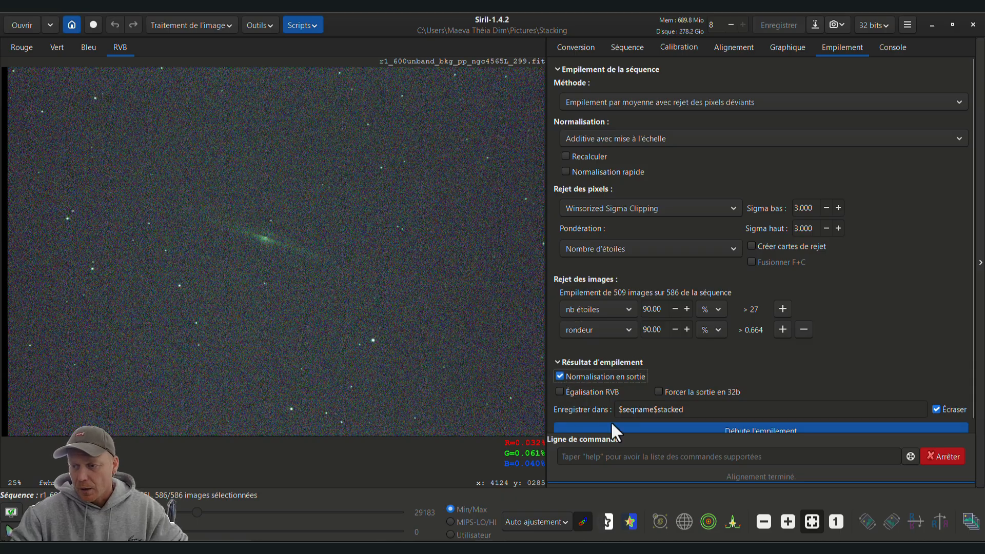
click(560, 393)
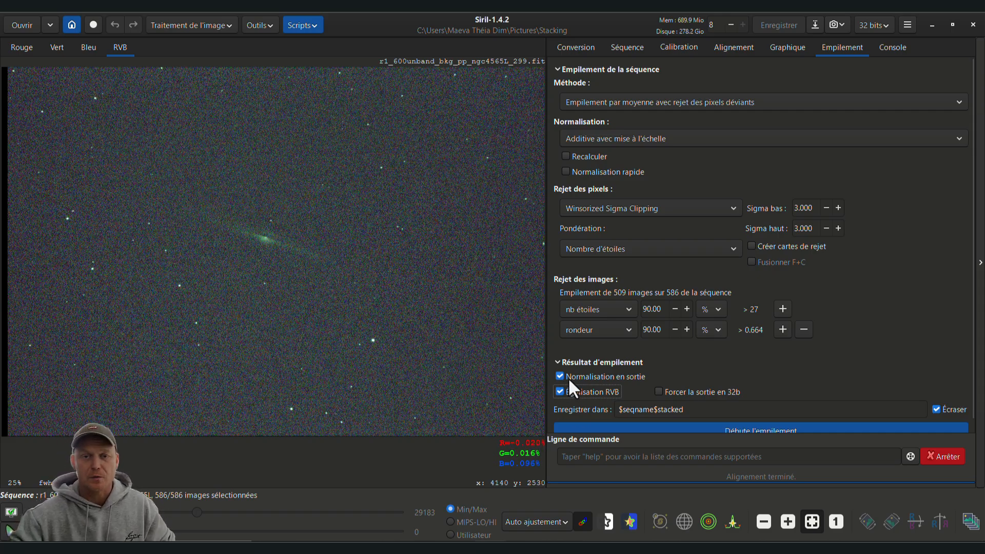
mouse_move(568, 377)
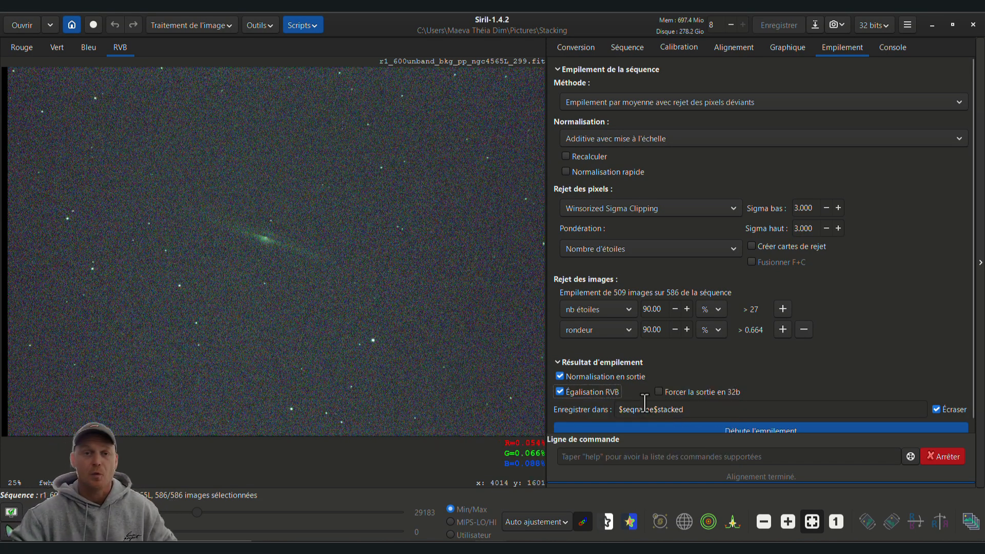
click(681, 410)
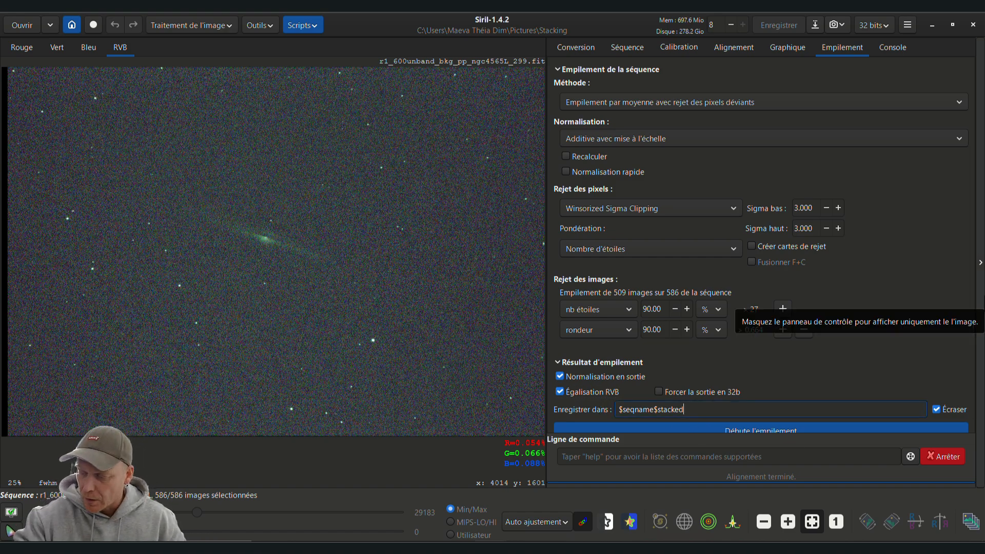
text(509)
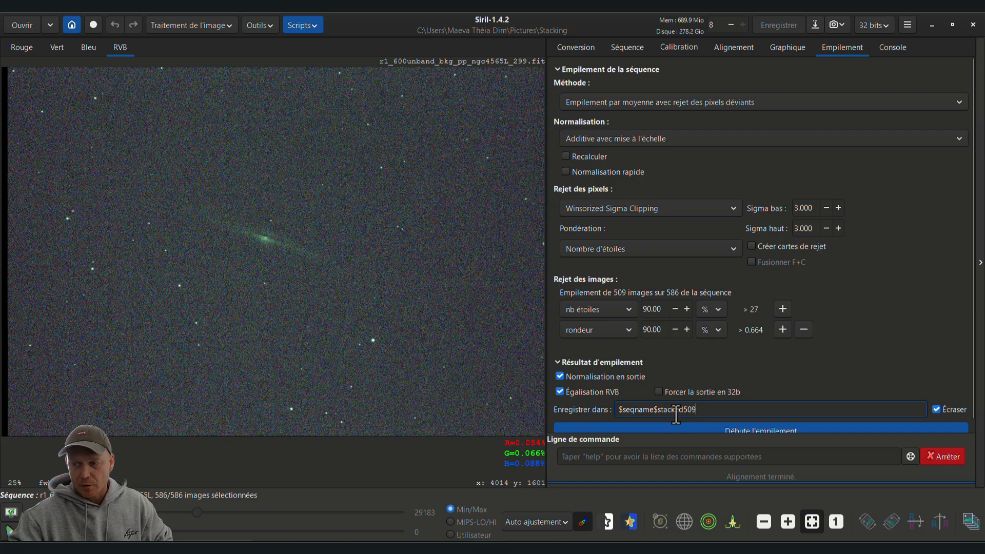
Run the stacking of the filtered images and inspect the stars and galaxy in the stacked result.
click(752, 427)
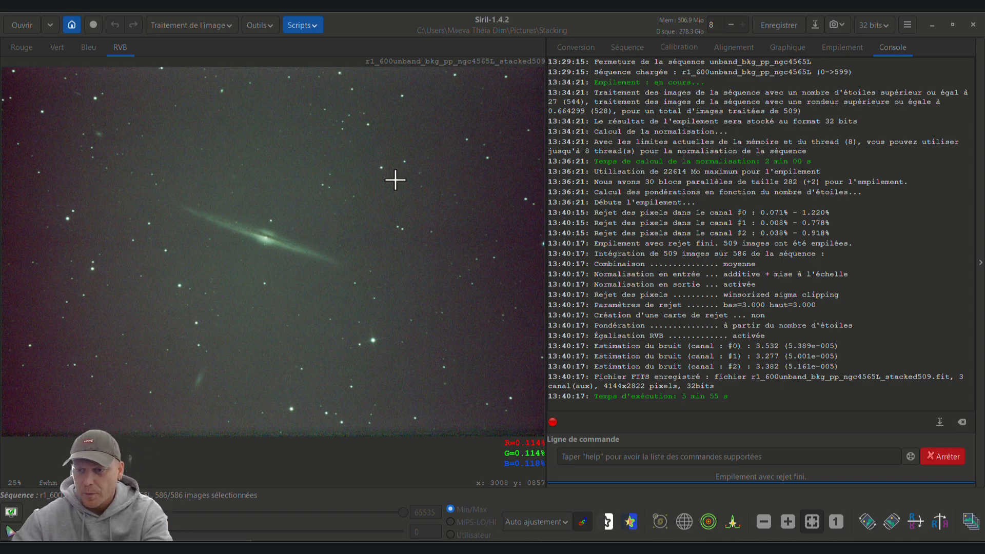
scroll(373, 341, up, 3)
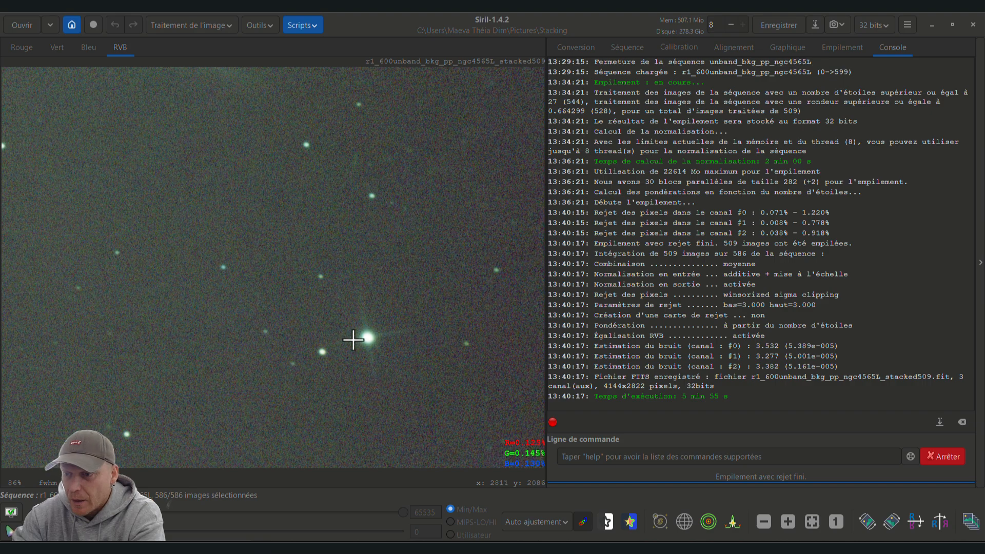
scroll(346, 285, down, 2)
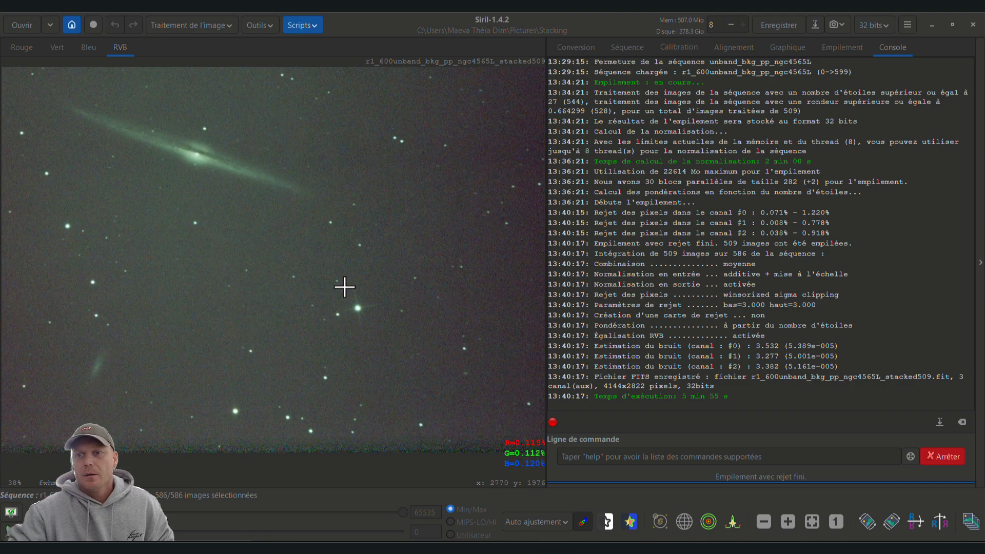
scroll(271, 234, down, 1)
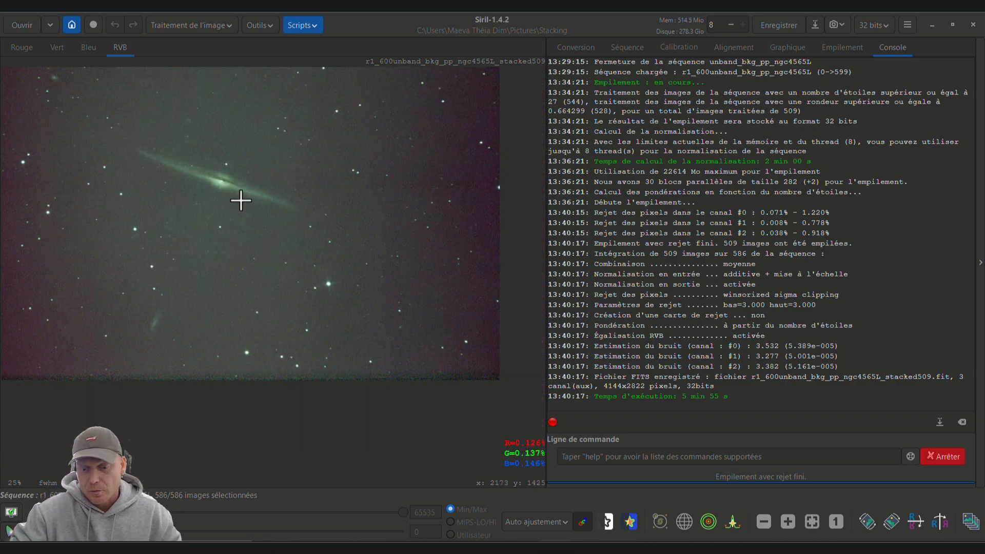
drag(239, 200, 271, 283)
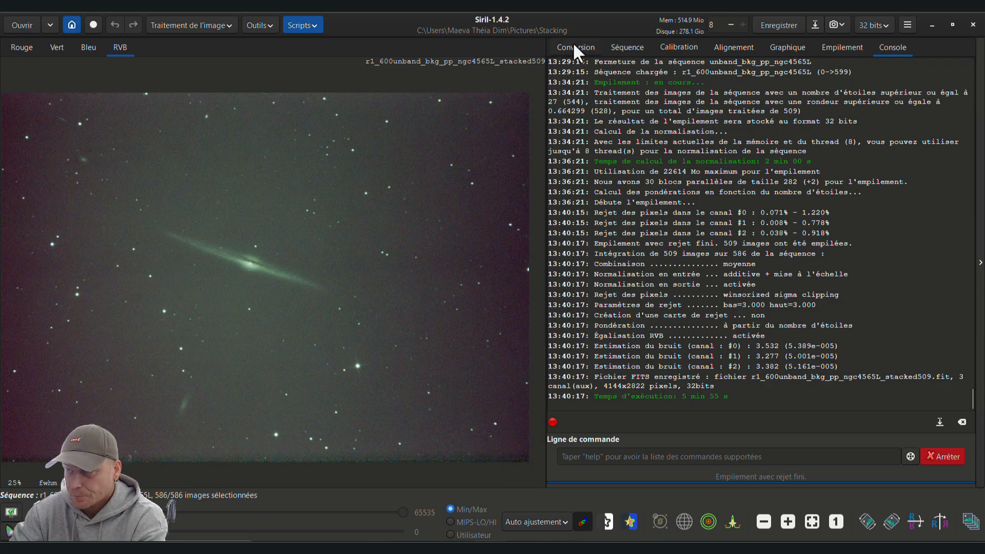
Load the unband_bkg_pp_ngc4565L sequence, open its image list and sort it by ascending image number.
click(624, 45)
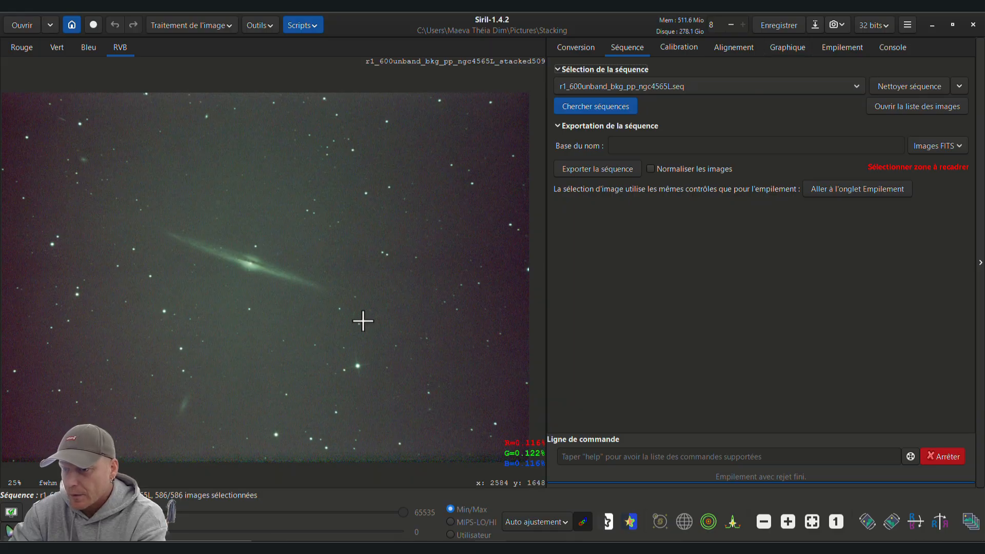
click(701, 92)
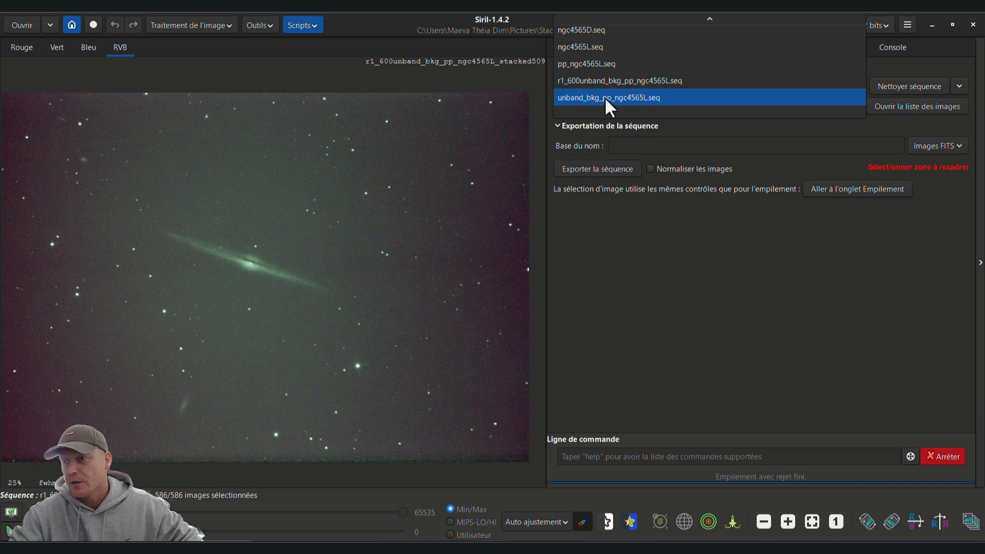
key(Escape)
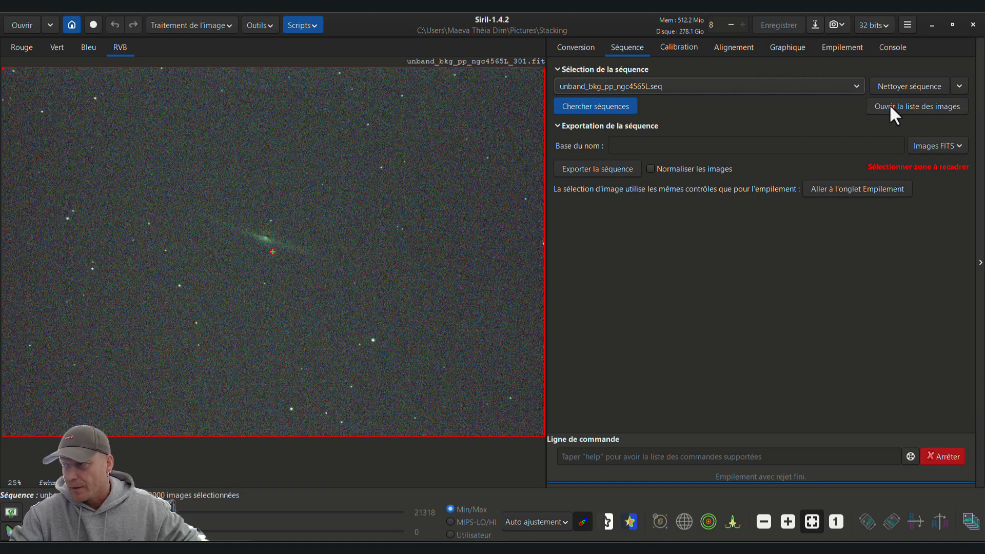
click(891, 107)
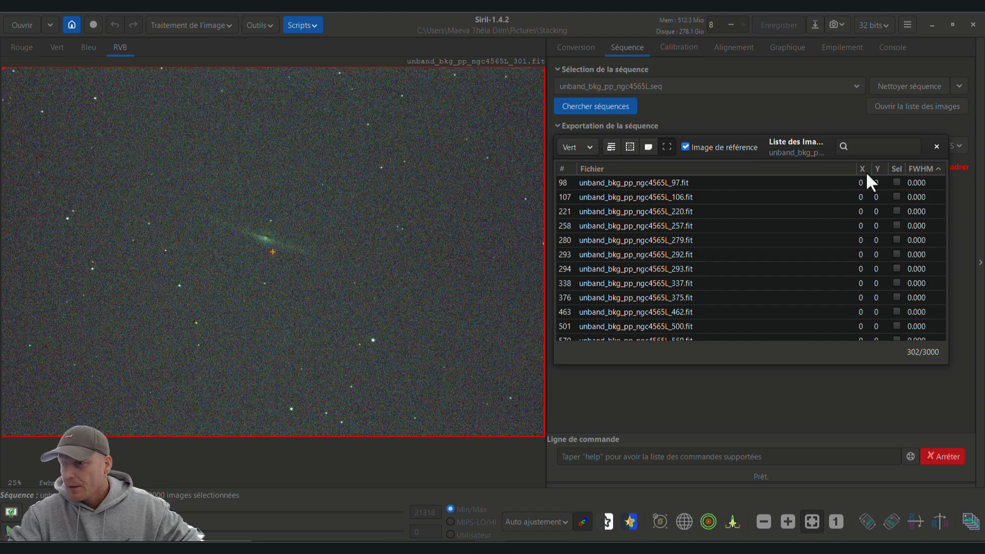
click(562, 168)
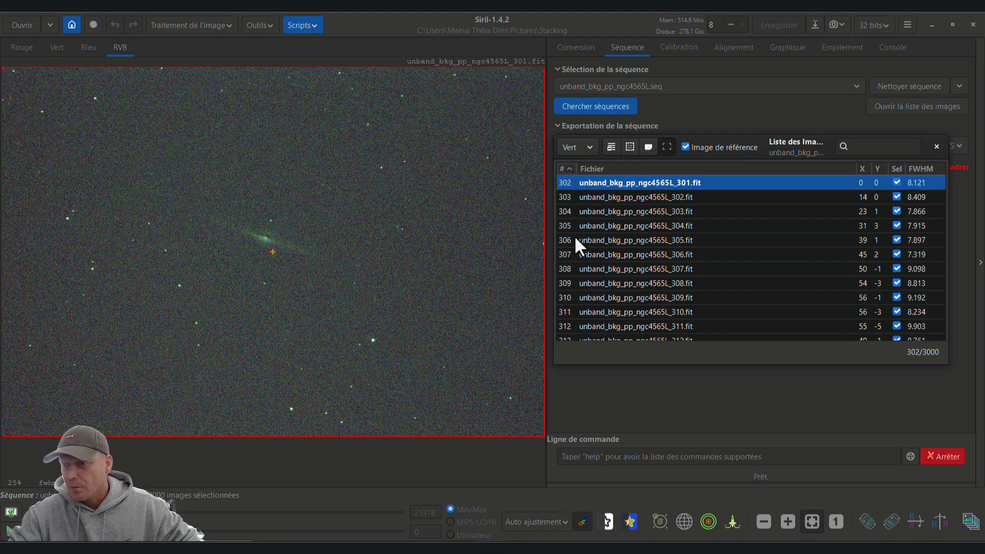
click(568, 166)
click(567, 166)
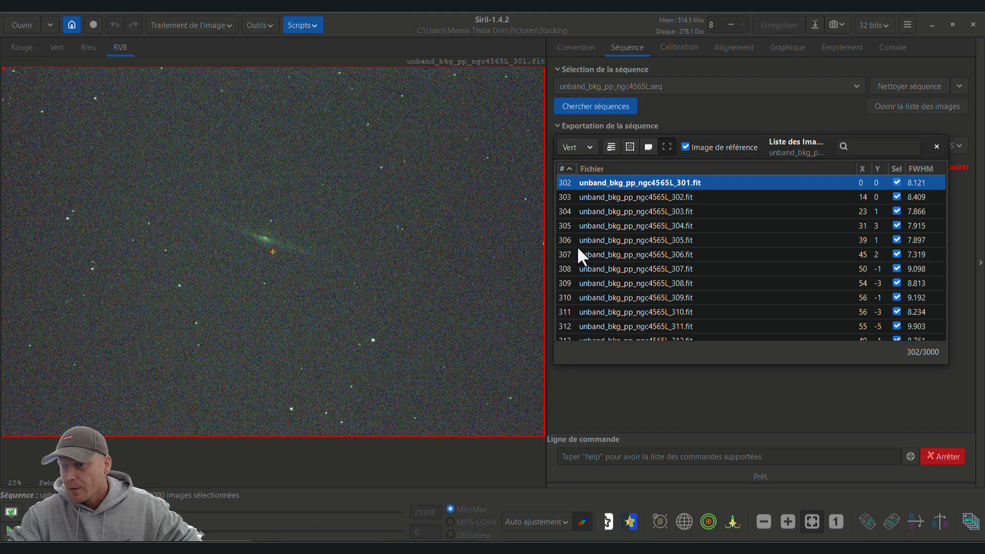
Load image 600 from the sequence's image list and exclude all images from the selection.
scroll(577, 252, down, 5)
scroll(593, 254, down, 10)
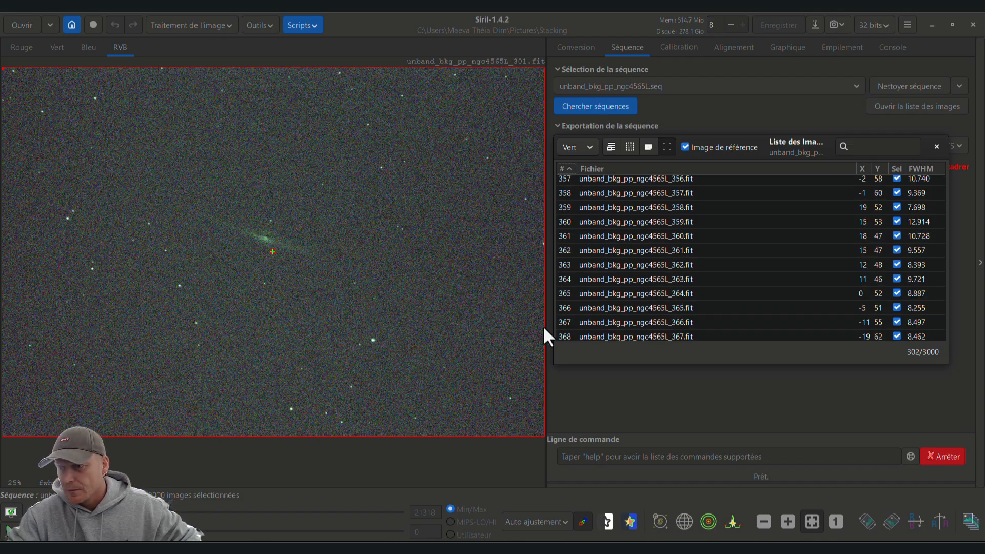
scroll(543, 325, down, 3)
scroll(582, 310, down, 2)
scroll(649, 279, down, 11)
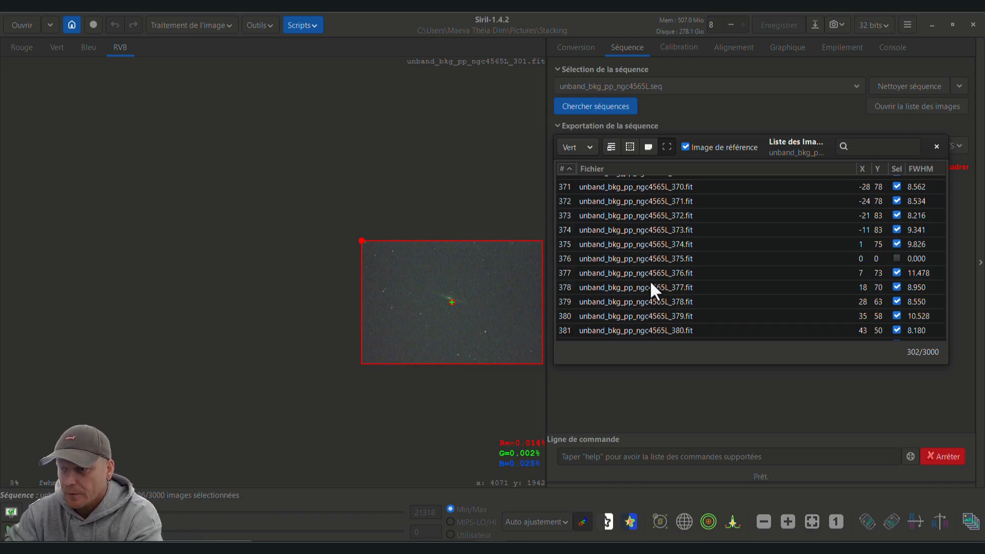
scroll(636, 274, down, 20)
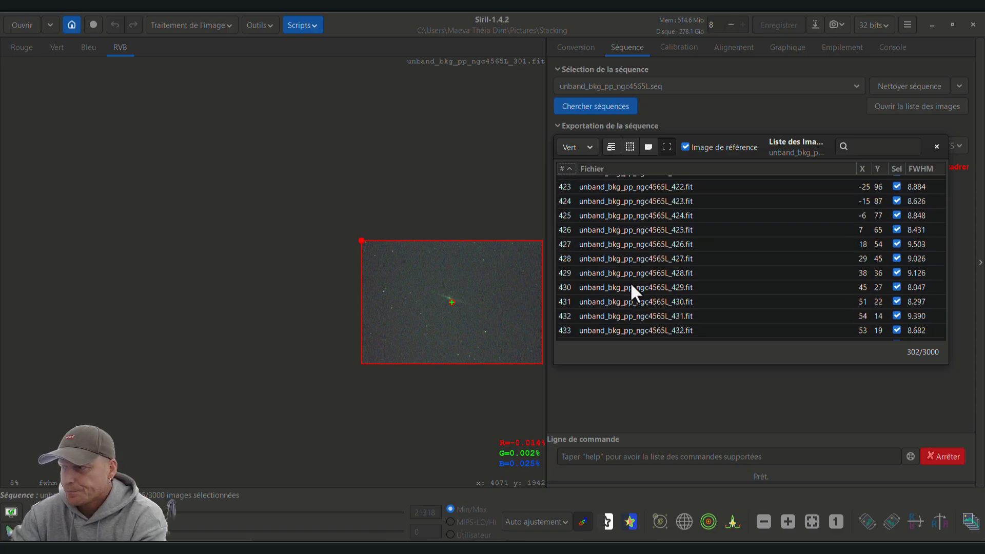
scroll(633, 277, down, 18)
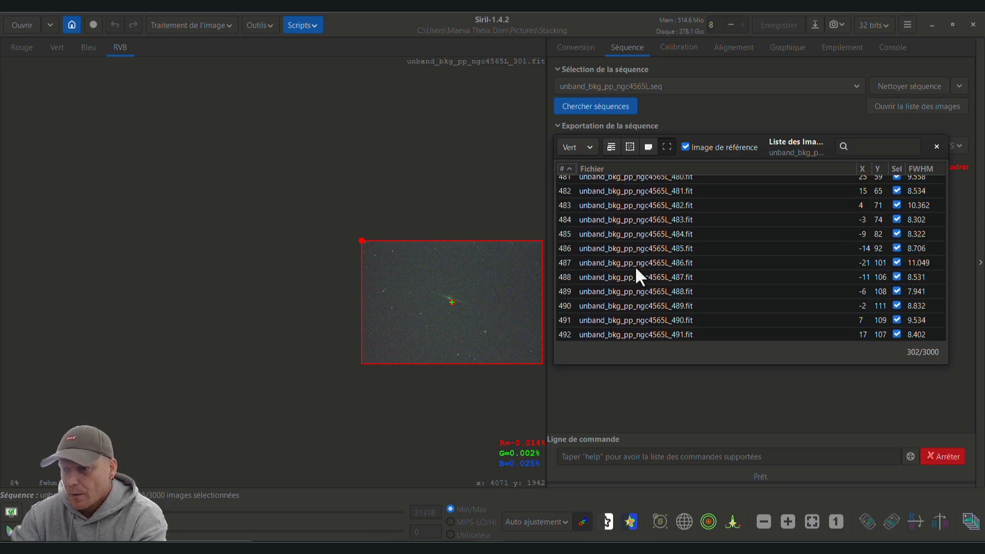
scroll(634, 280, down, 15)
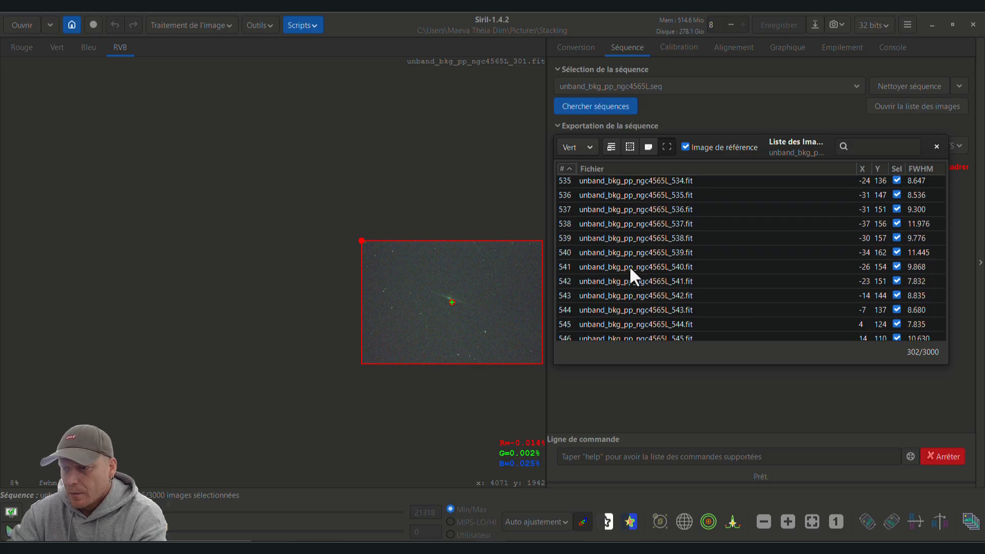
scroll(635, 277, down, 8)
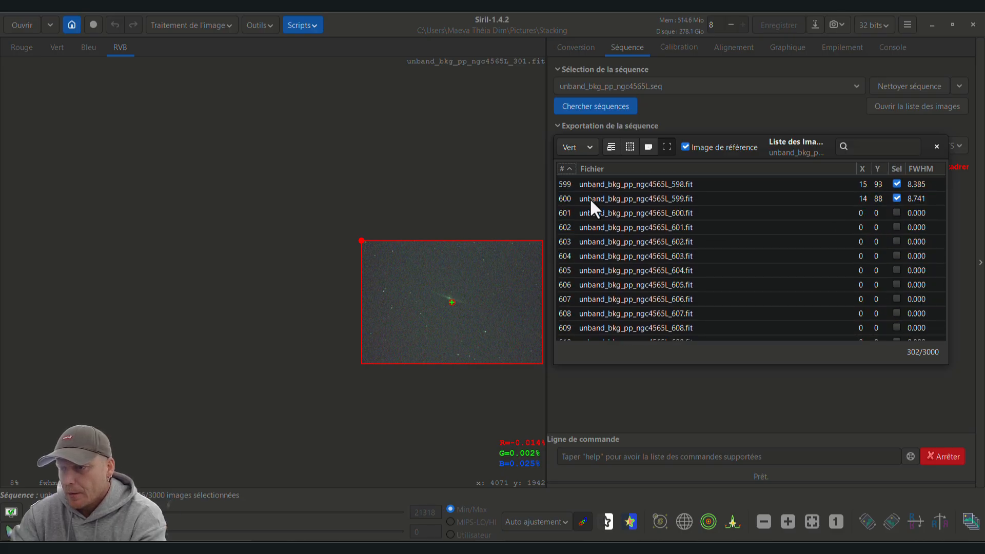
click(590, 198)
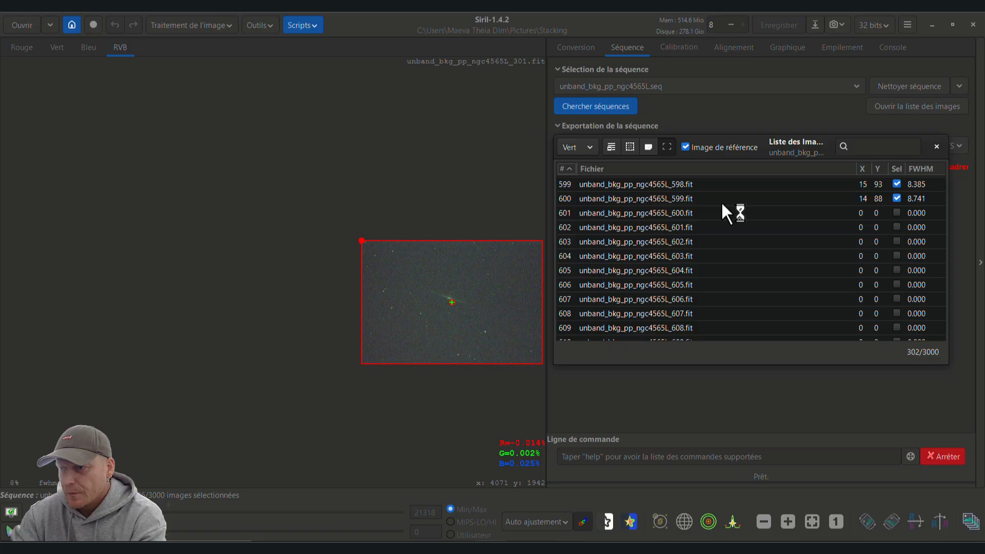
click(611, 147)
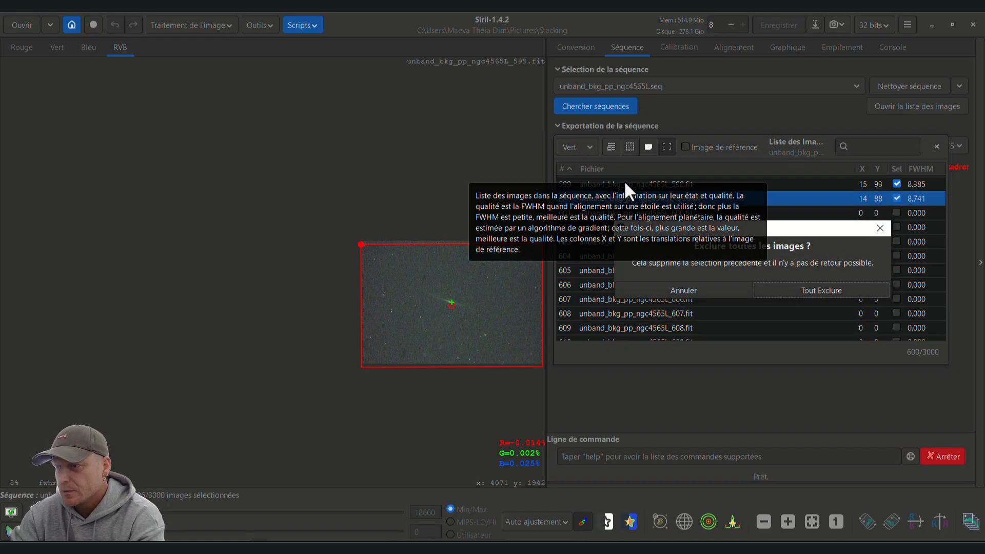
click(760, 289)
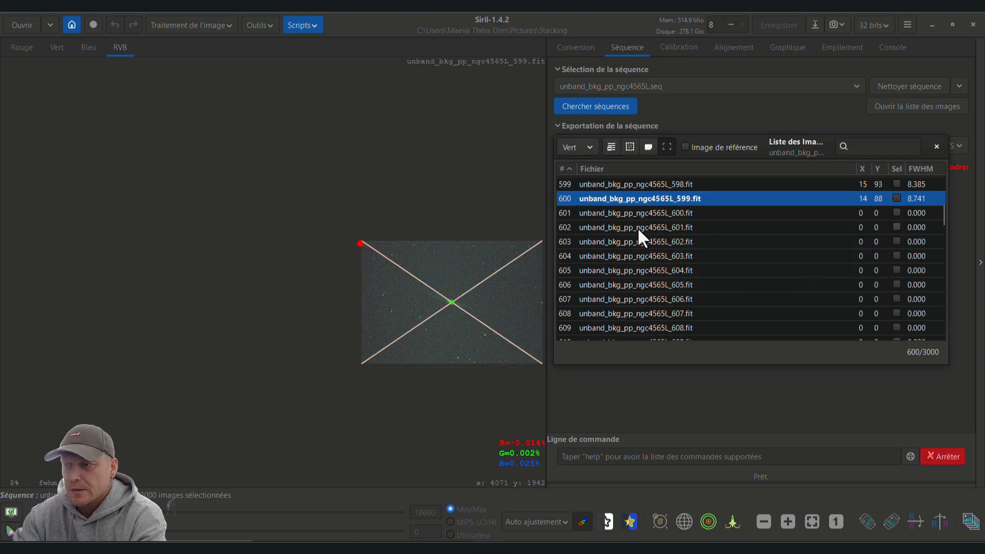
Highlight the range from image 600 to image 1200 in the list and include those images in the sequence selection.
scroll(624, 224, up, 1)
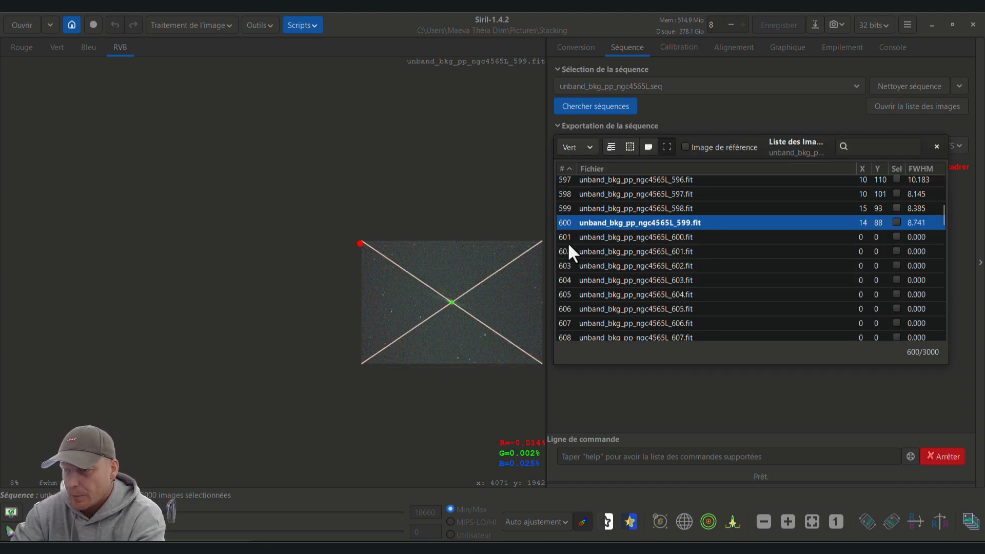
scroll(604, 238, down, 10)
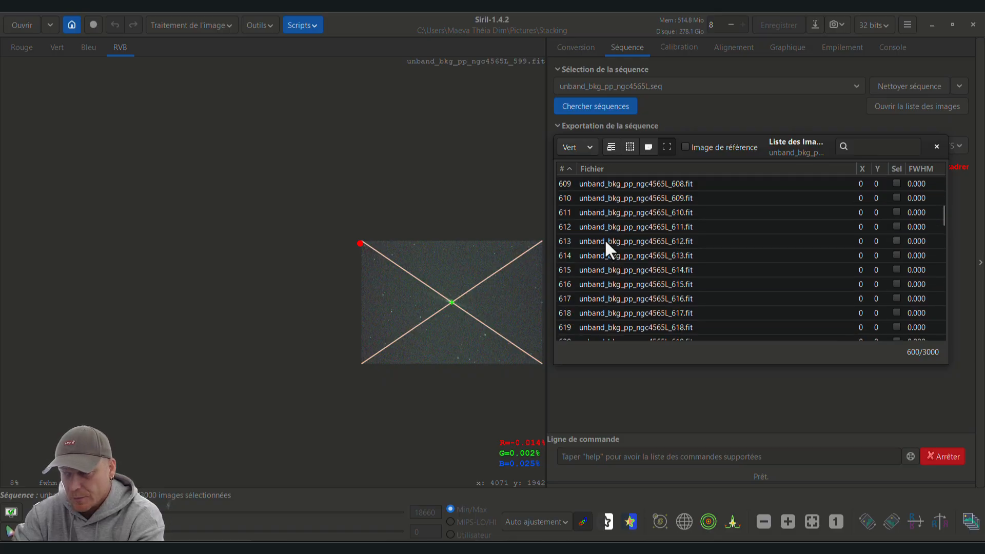
scroll(608, 247, down, 8)
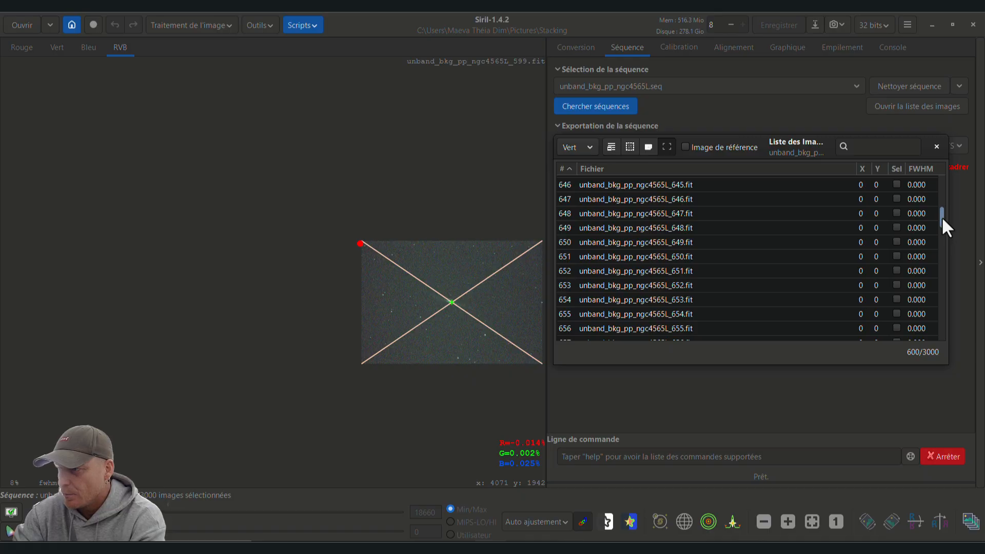
drag(944, 219, 938, 244)
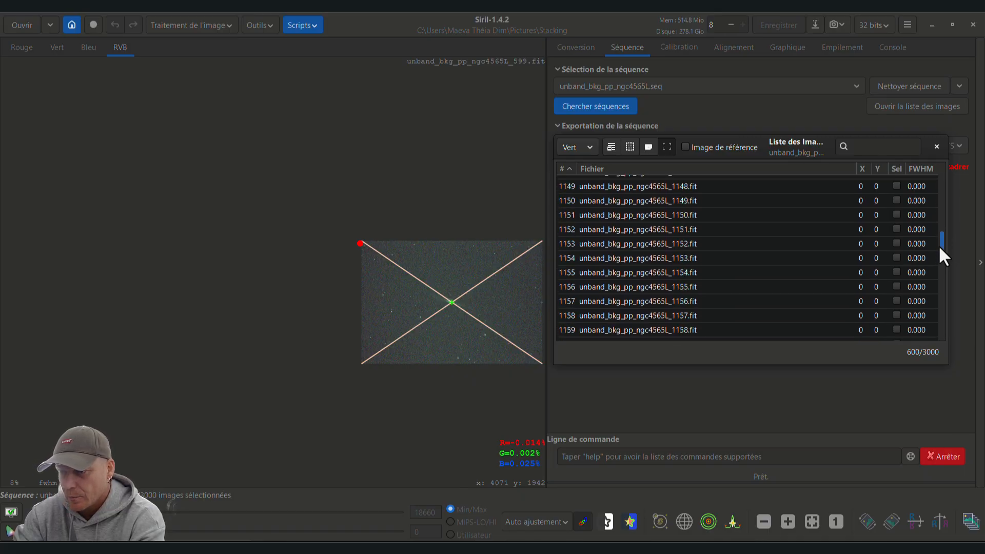
scroll(647, 306, down, 12)
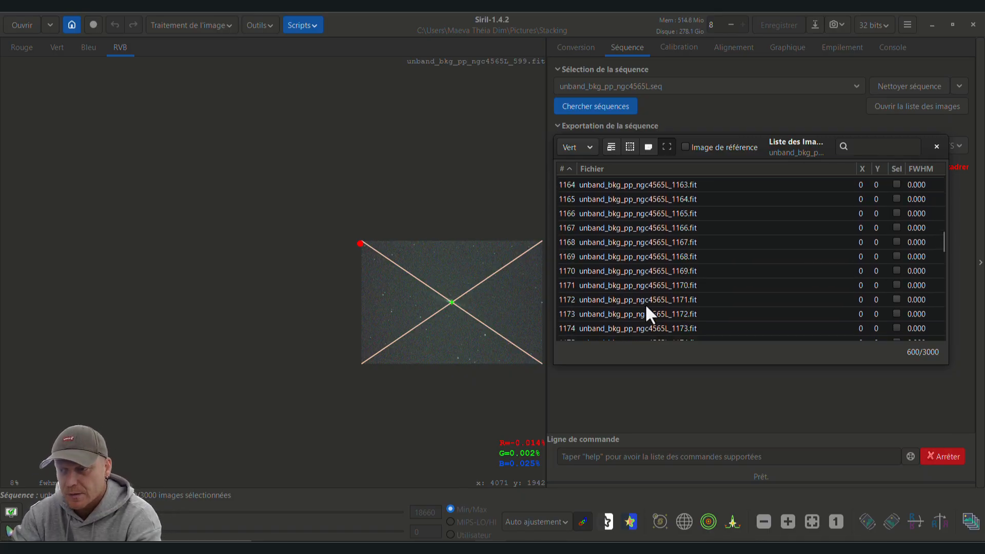
scroll(631, 311, down, 1)
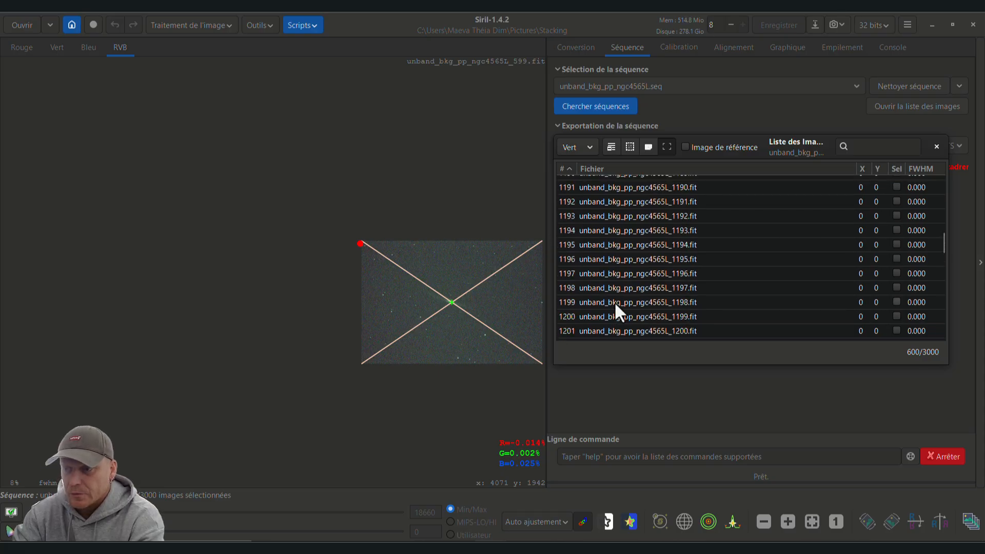
shift+click(573, 315)
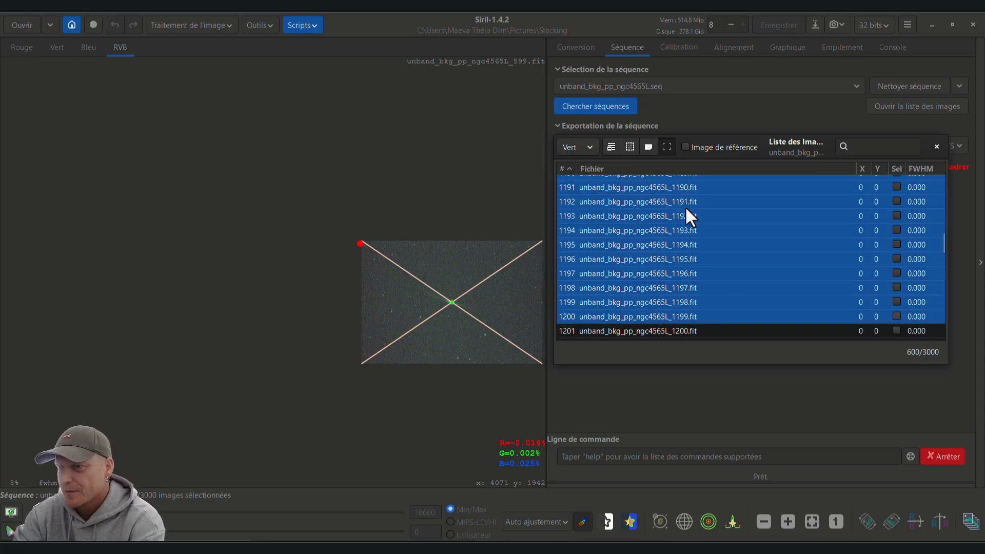
click(648, 144)
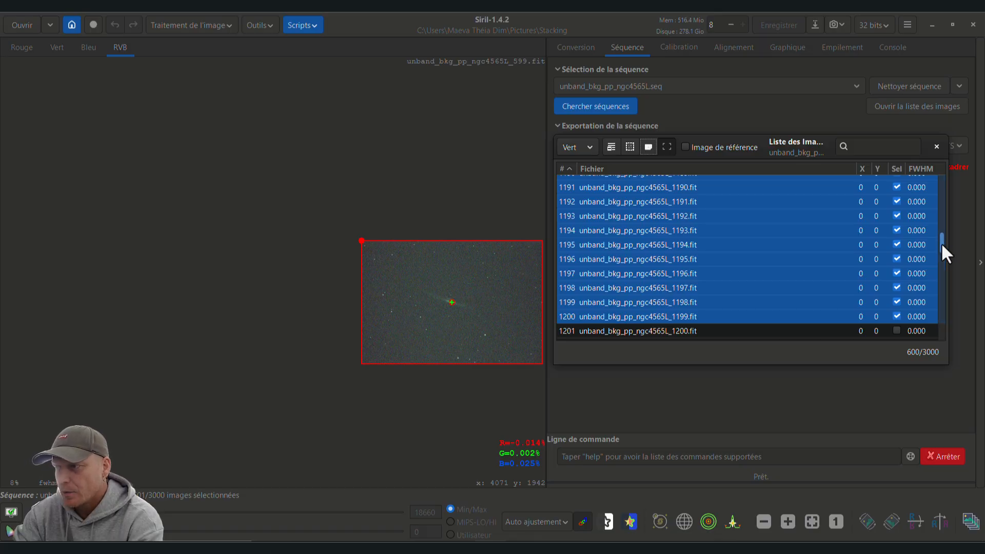
Check the inclusion marks at the start of the new batch around image 600.
drag(941, 242, 937, 216)
scroll(849, 254, up, 10)
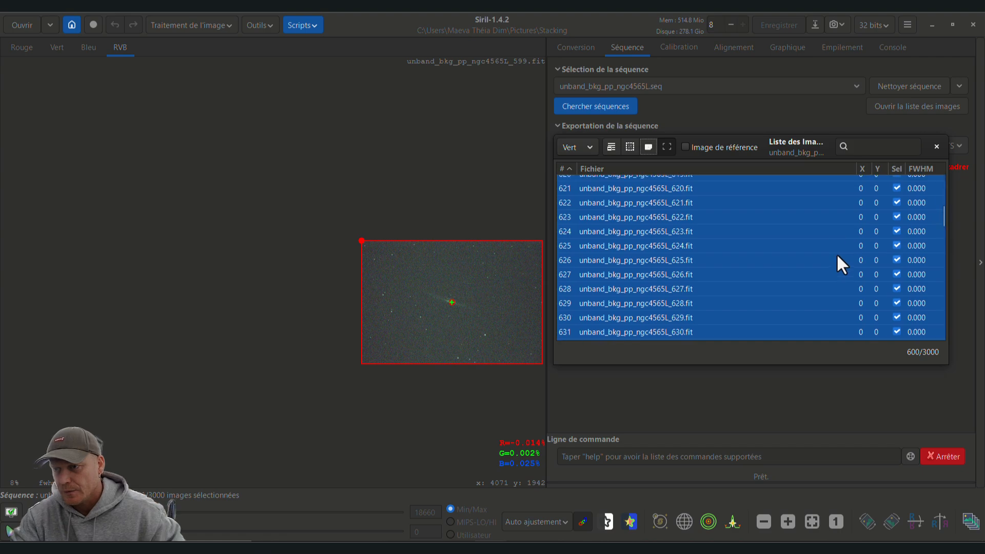
scroll(829, 254, down, 3)
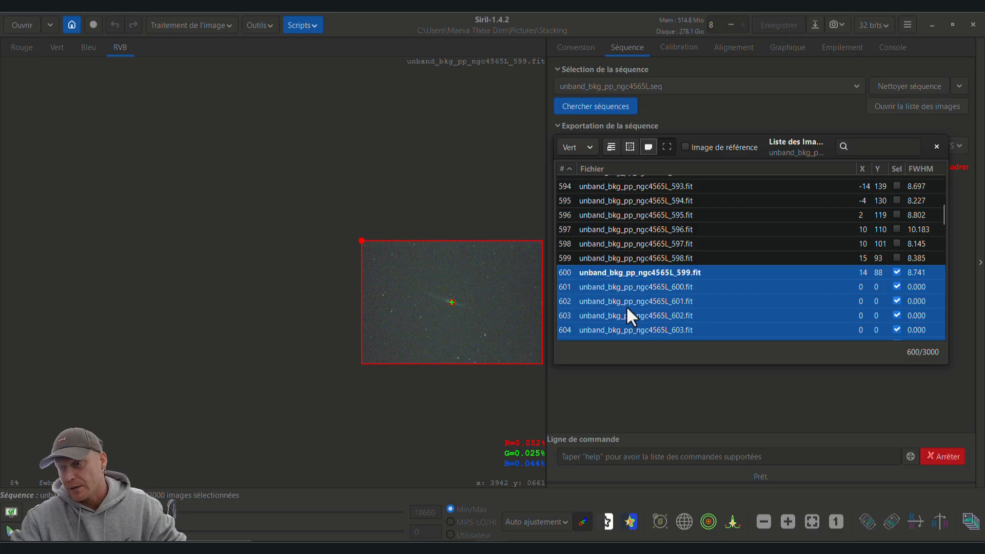
scroll(629, 318, down, 1)
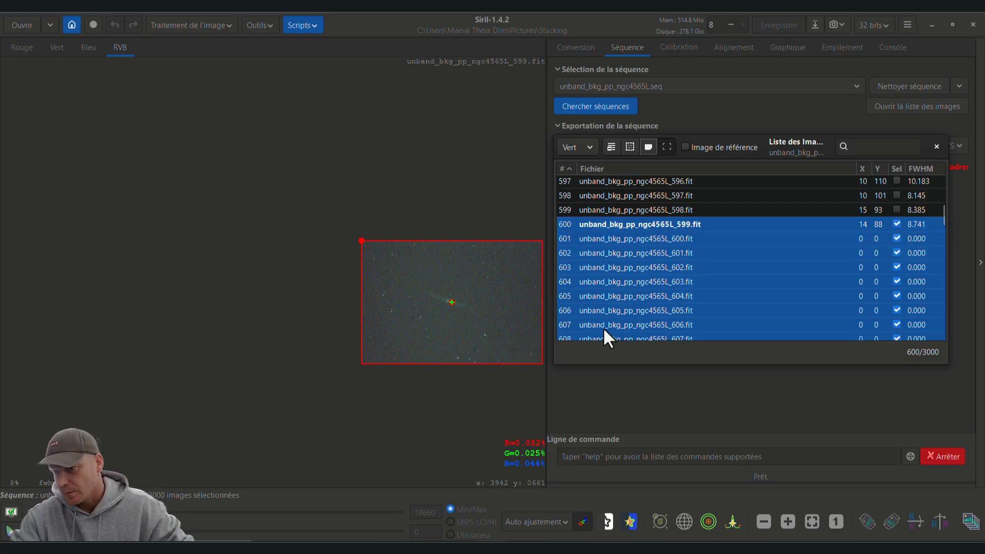
Load images 900, 901 and 902 from the middle of the batch in turn and compare their stars and galaxy.
scroll(588, 232, down, 10)
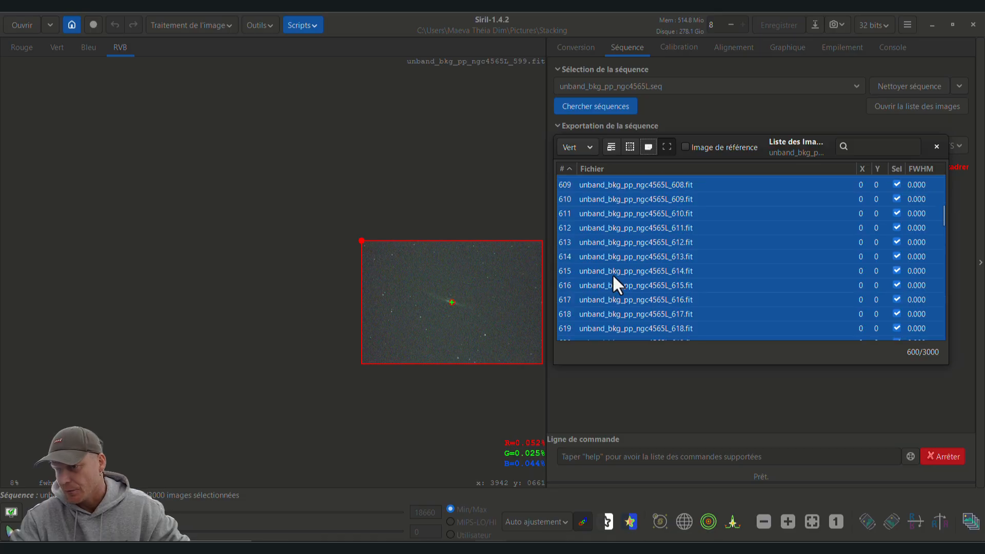
scroll(604, 251, down, 19)
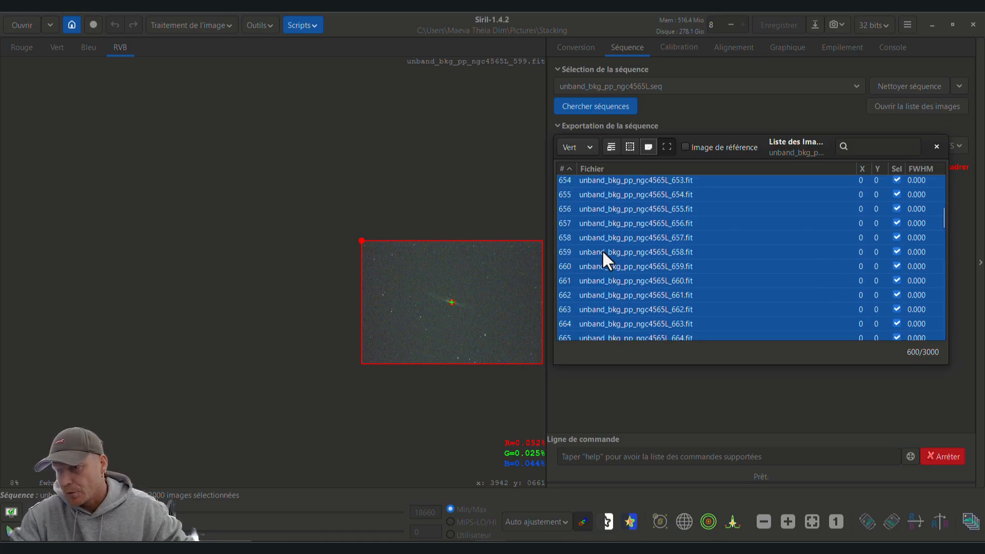
scroll(607, 268, down, 16)
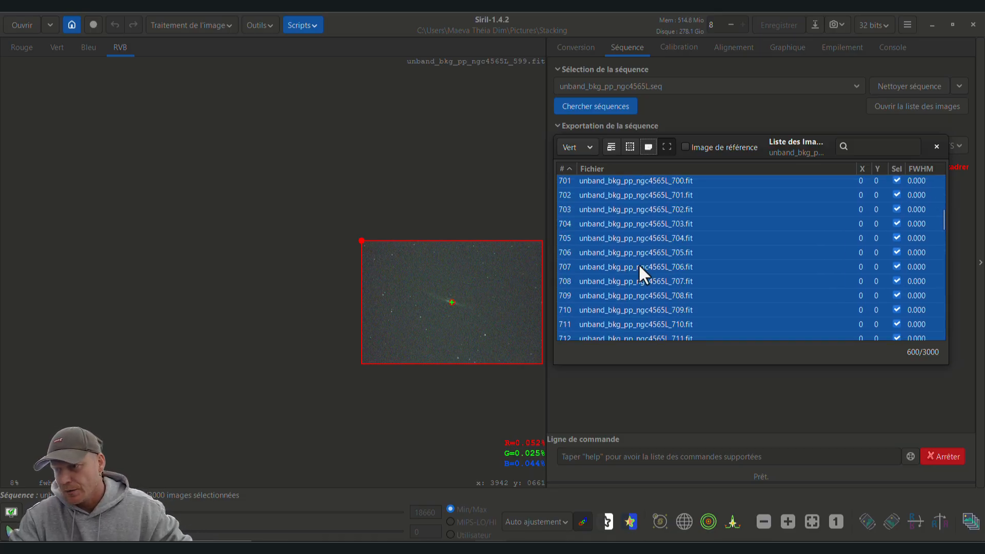
scroll(458, 290, up, 3)
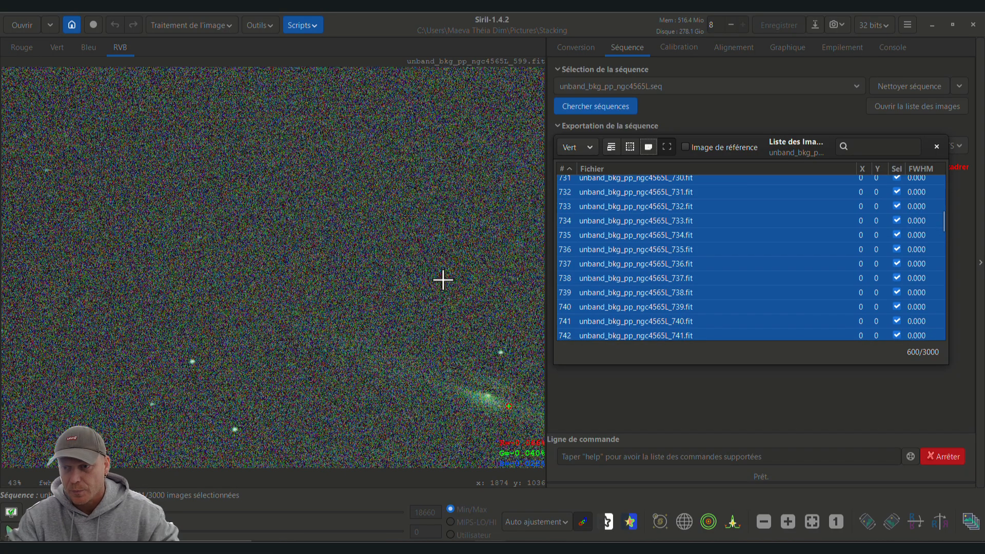
scroll(459, 318, down, 2)
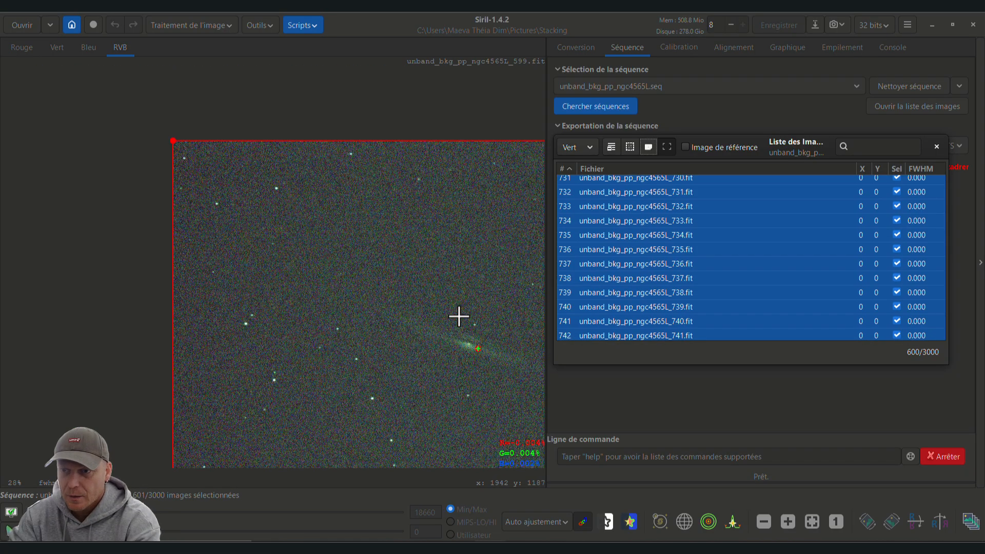
drag(464, 324, 273, 245)
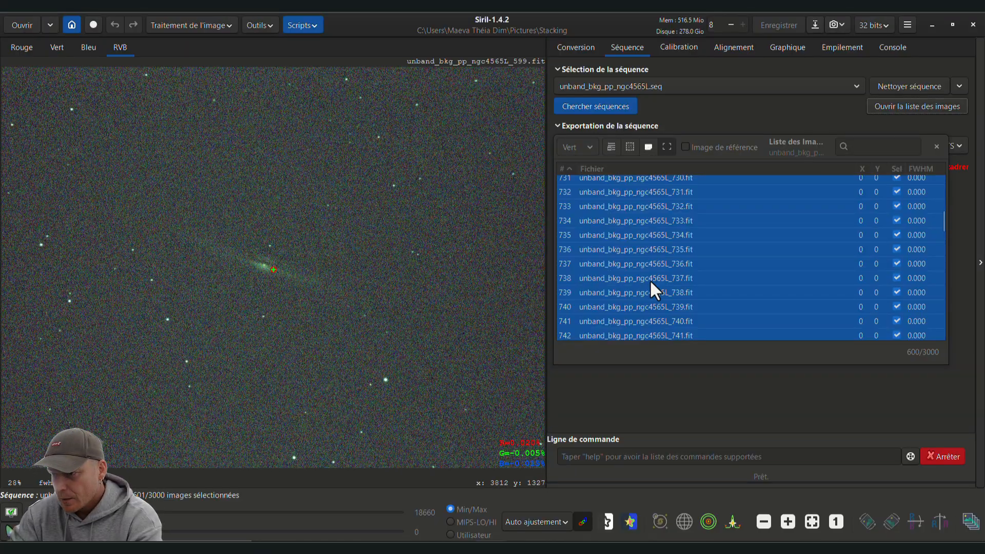
scroll(651, 282, down, 20)
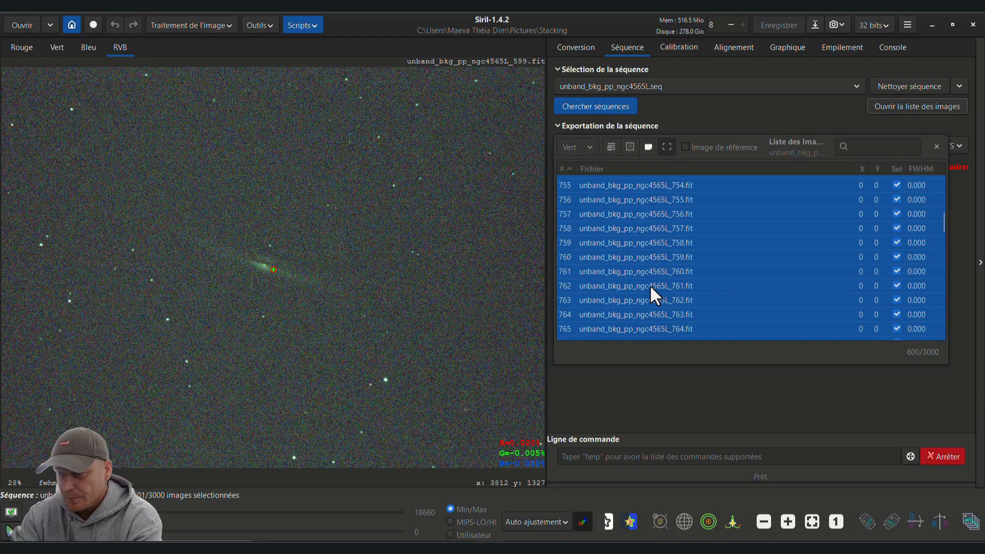
scroll(652, 285, down, 20)
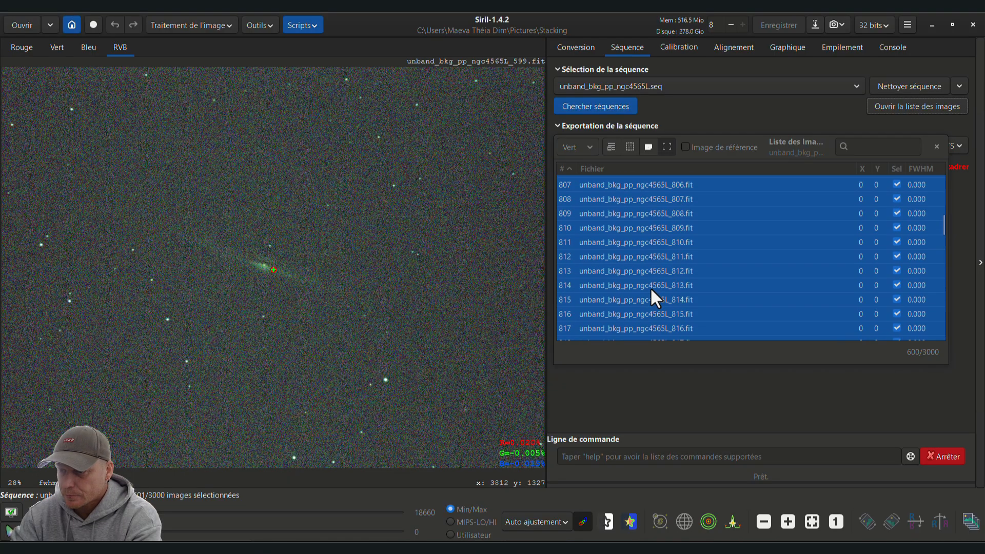
scroll(650, 289, down, 10)
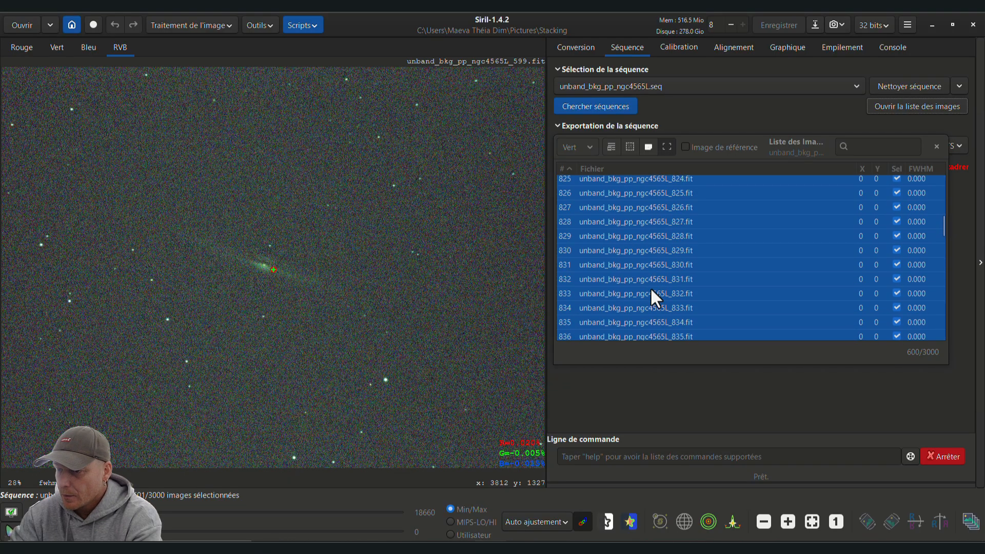
scroll(650, 292, down, 12)
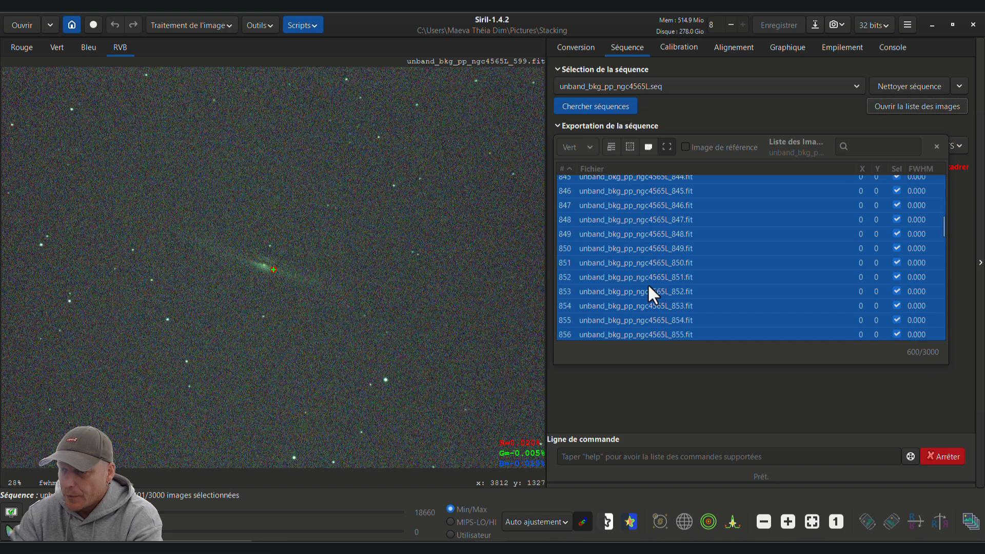
scroll(651, 295, down, 15)
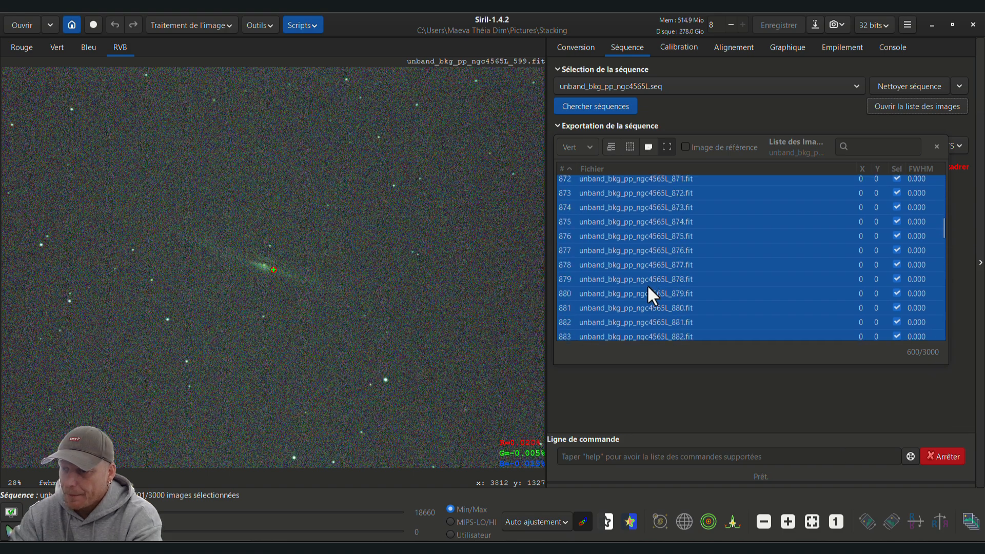
scroll(648, 288, down, 15)
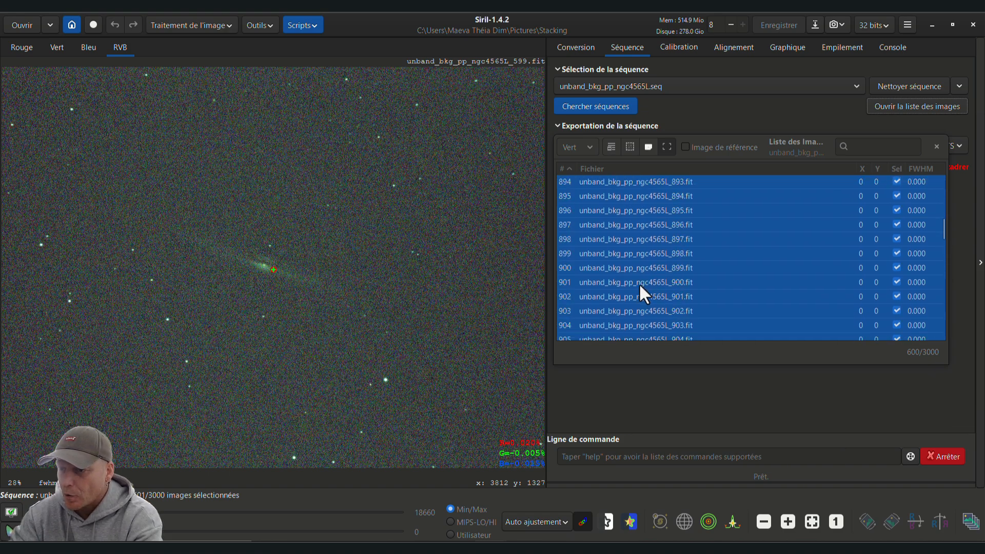
click(581, 266)
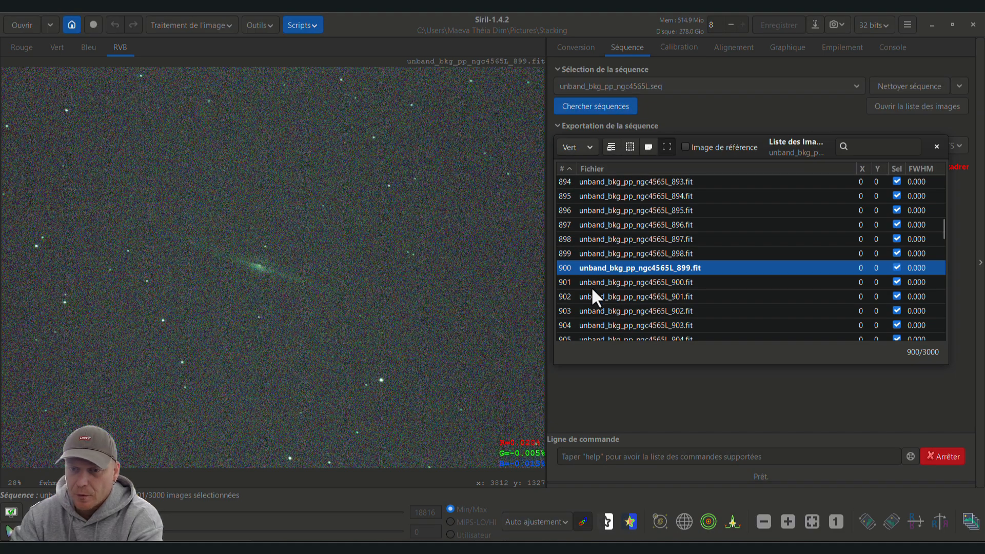
click(585, 285)
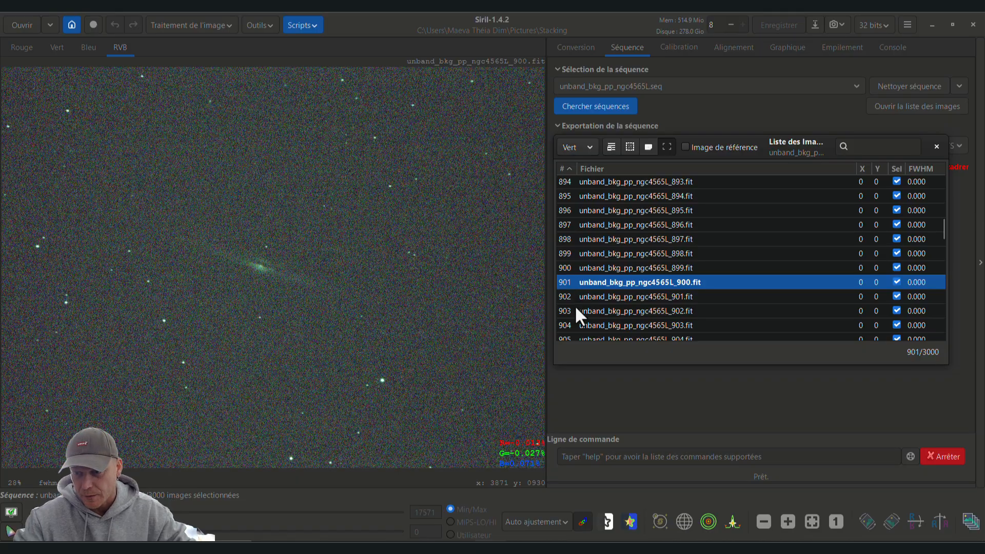
click(603, 297)
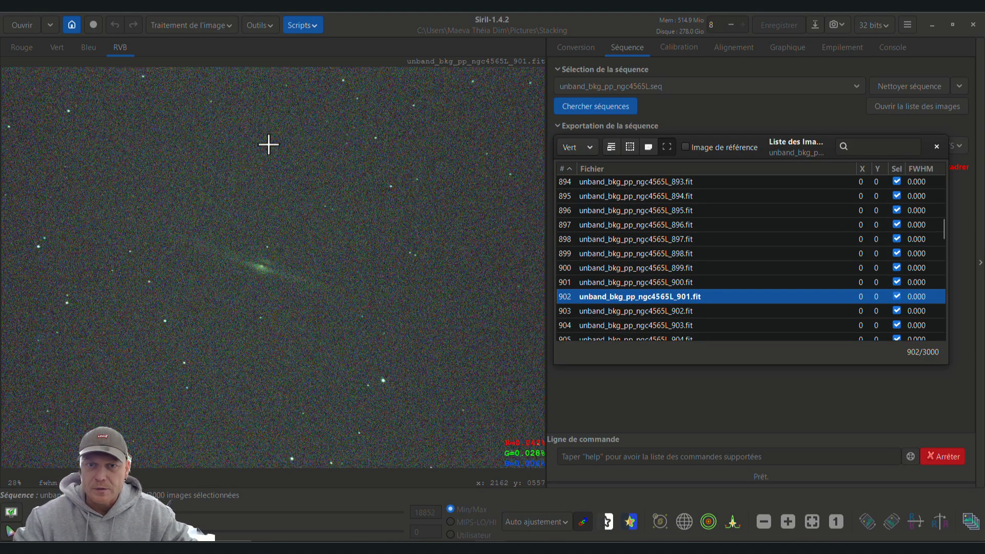
Make unband_bkg_pp_ngc4565L_901.fit the sequence's reference image and open the alignment settings.
click(685, 147)
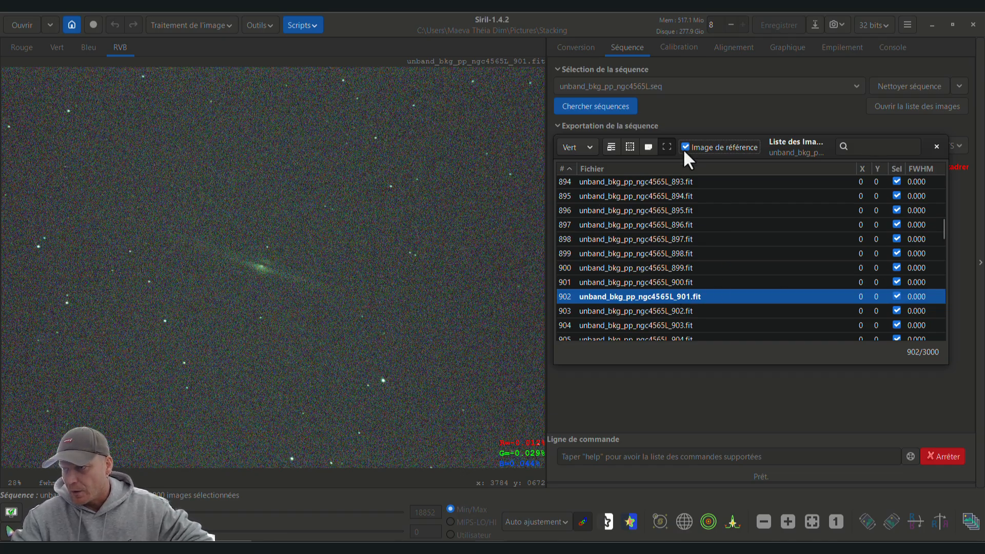
click(936, 147)
click(722, 48)
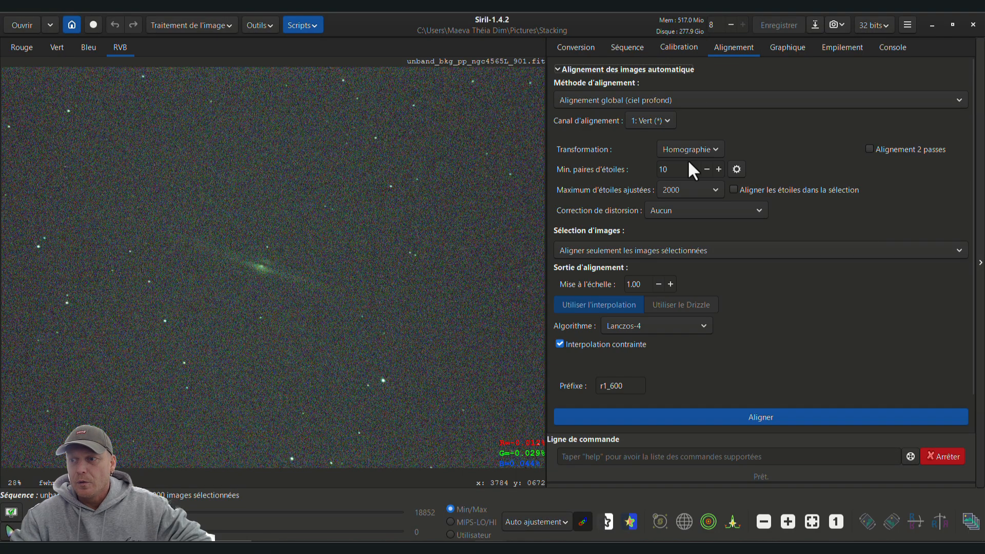
Set the output prefix to r600_1200 and align only the selected images with global deep-sky alignment.
click(611, 386)
key(Delete)
key(Delete)
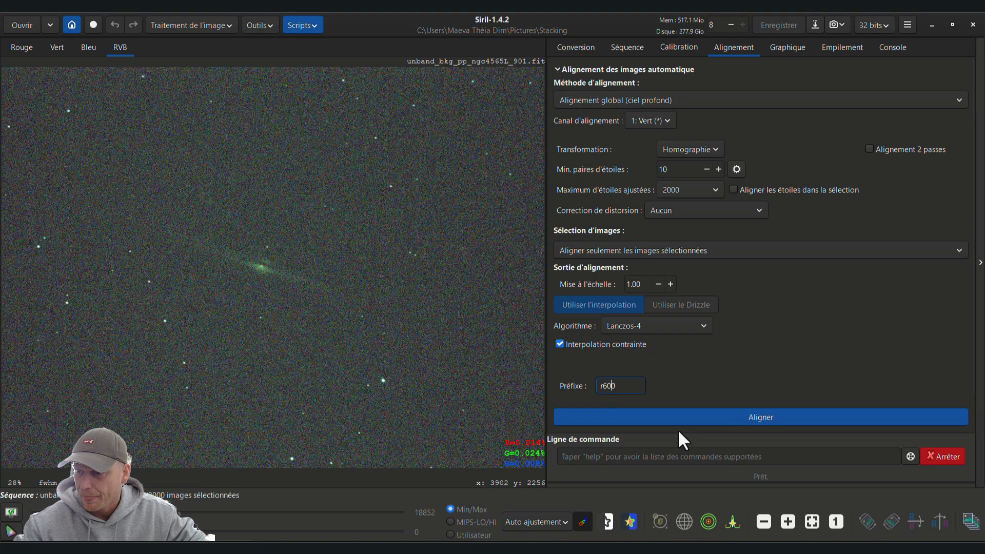
text(_)
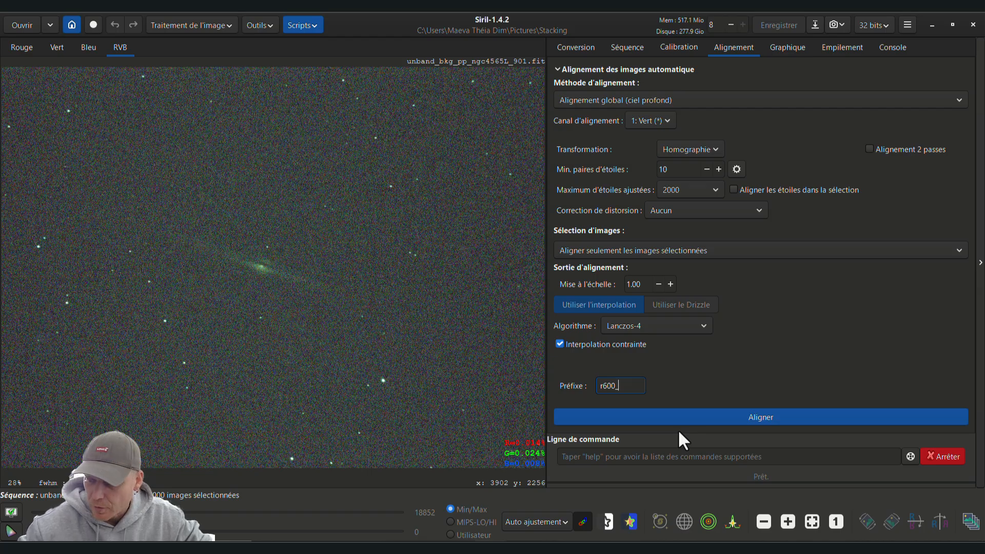
text(1200)
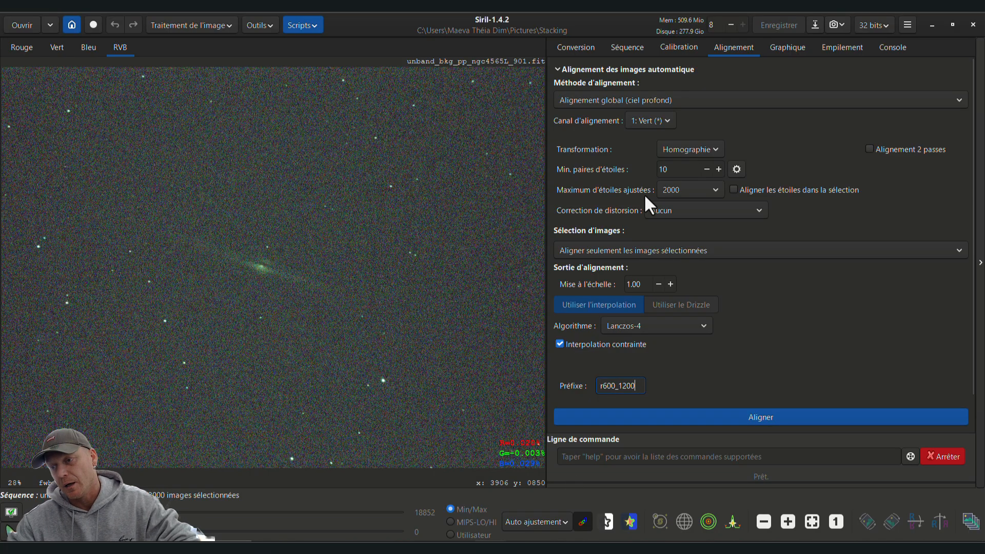
click(765, 415)
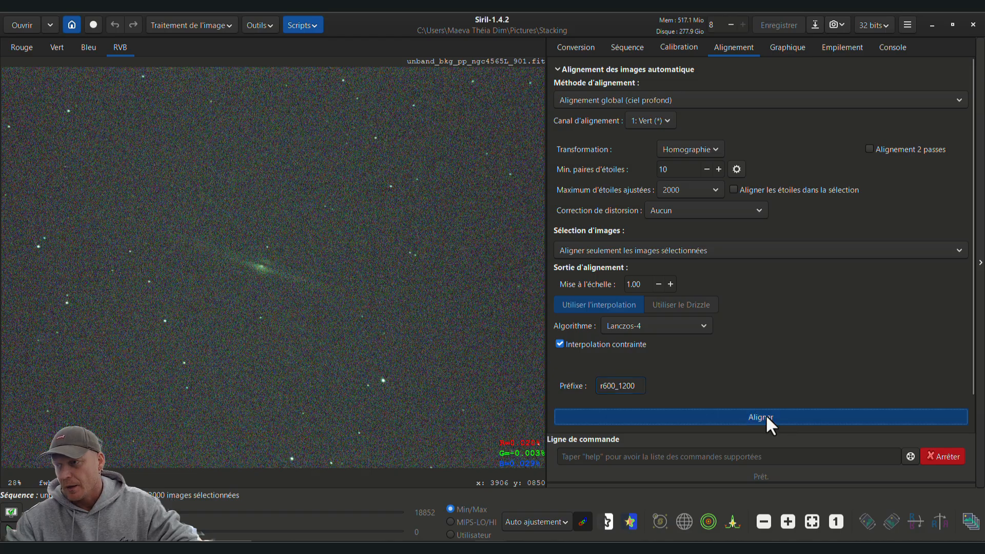
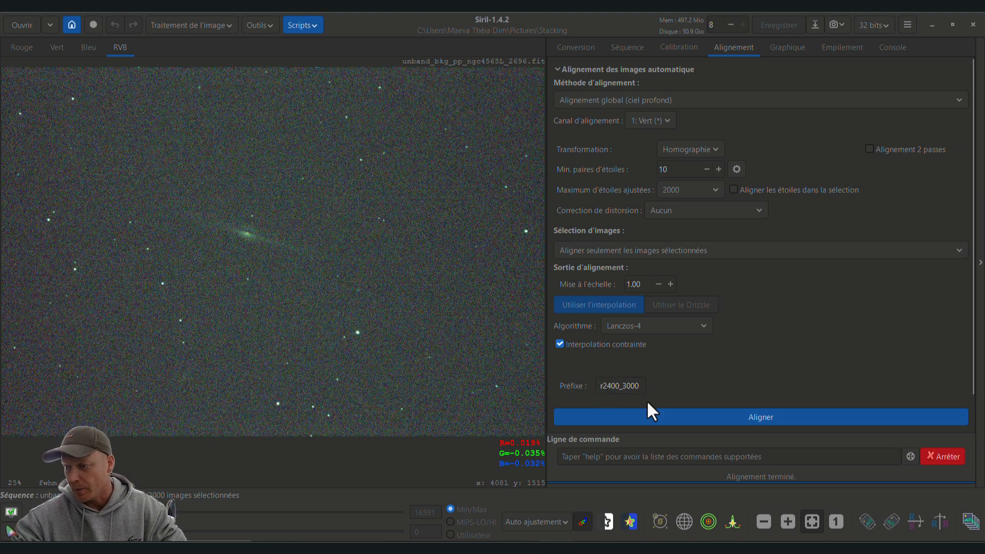
Try to align the selected images with the output prefix r2400_3000.
click(767, 420)
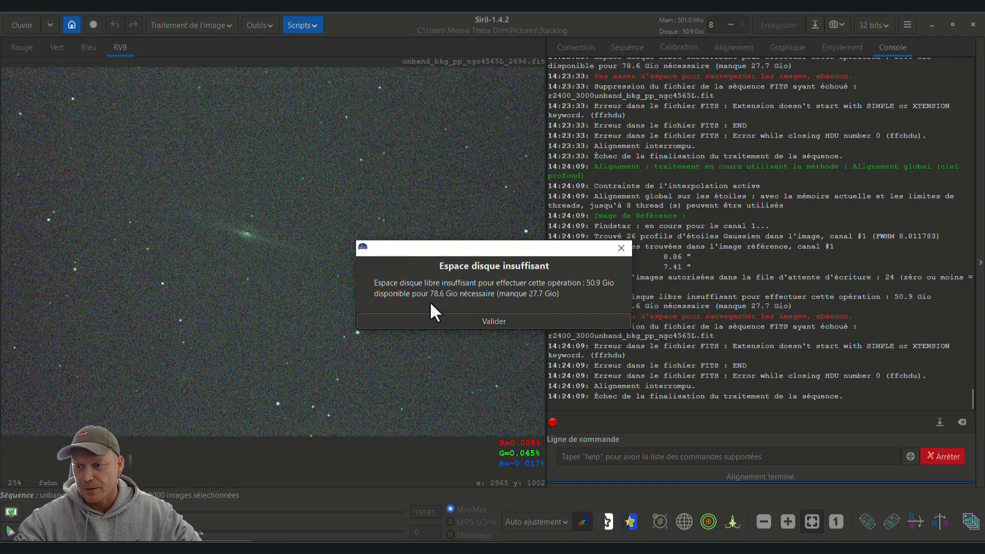
click(466, 321)
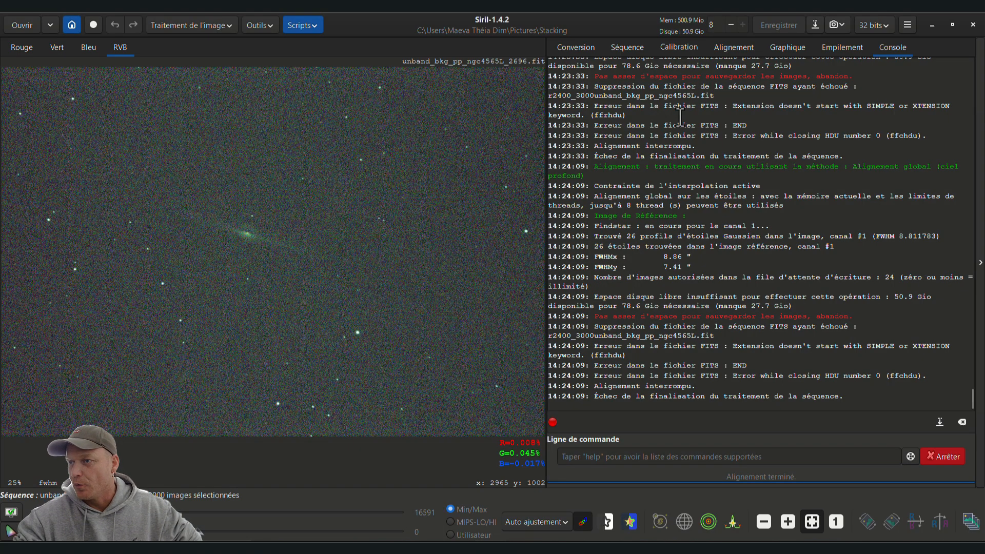
click(732, 47)
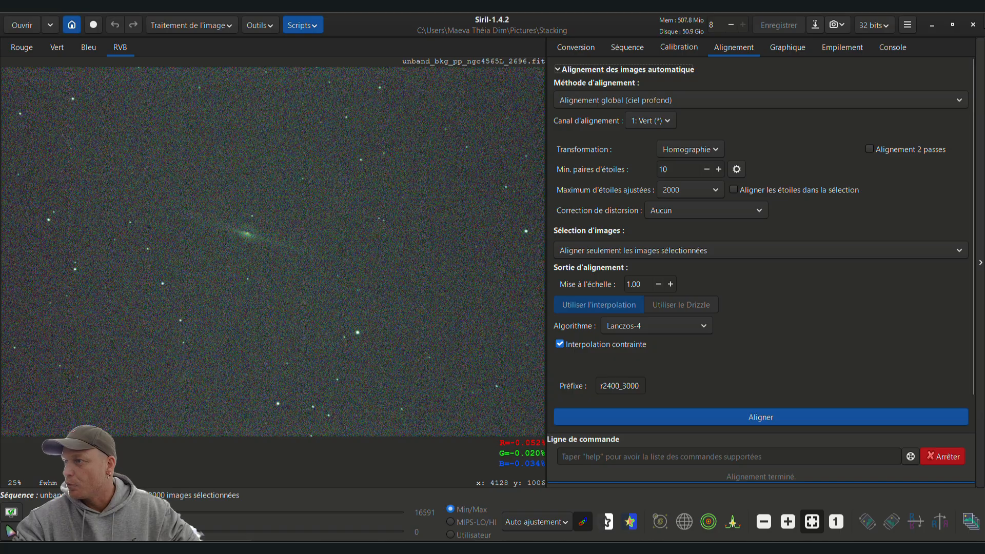
Quit Siril and switch to the Stacking folder in File Explorer.
click(971, 23)
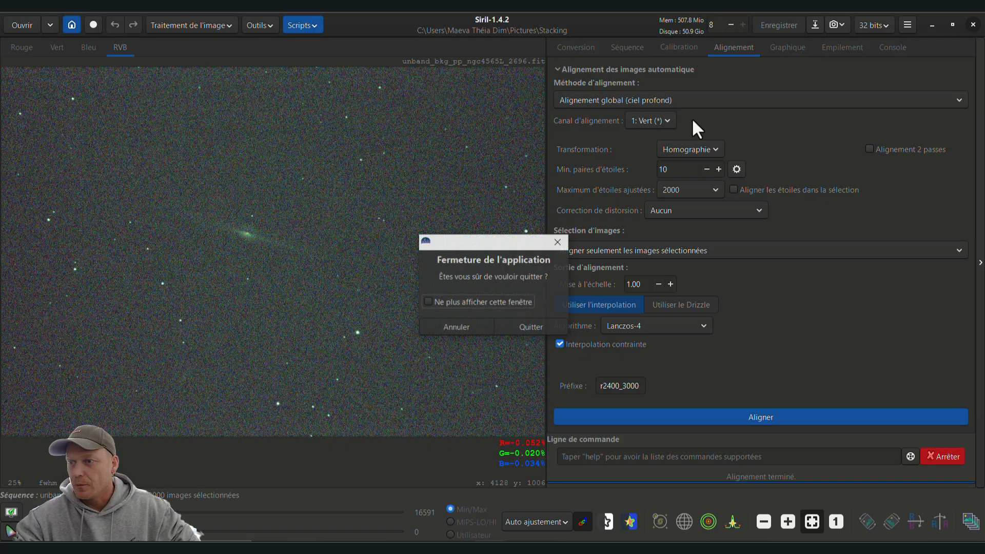
click(515, 328)
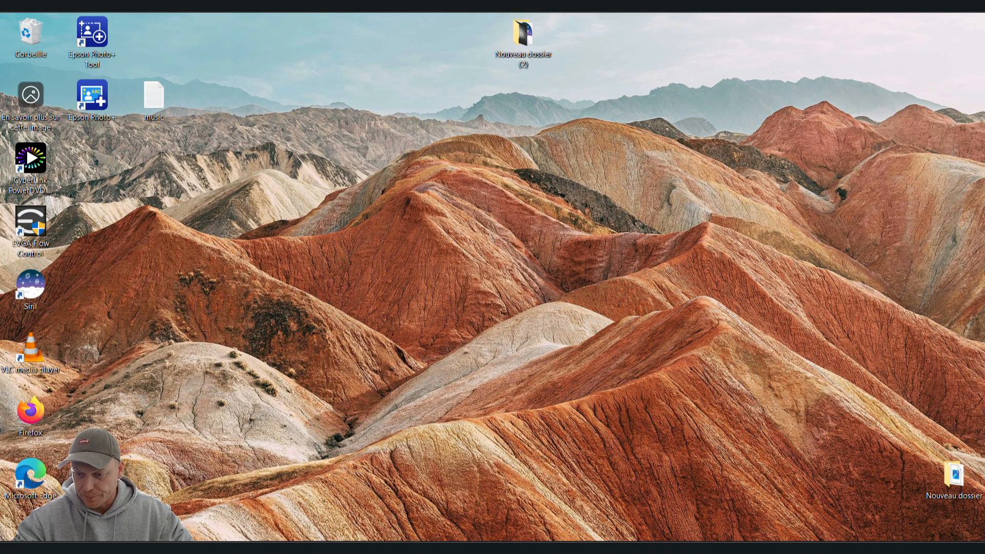
mouse_move(377, 536)
click(357, 479)
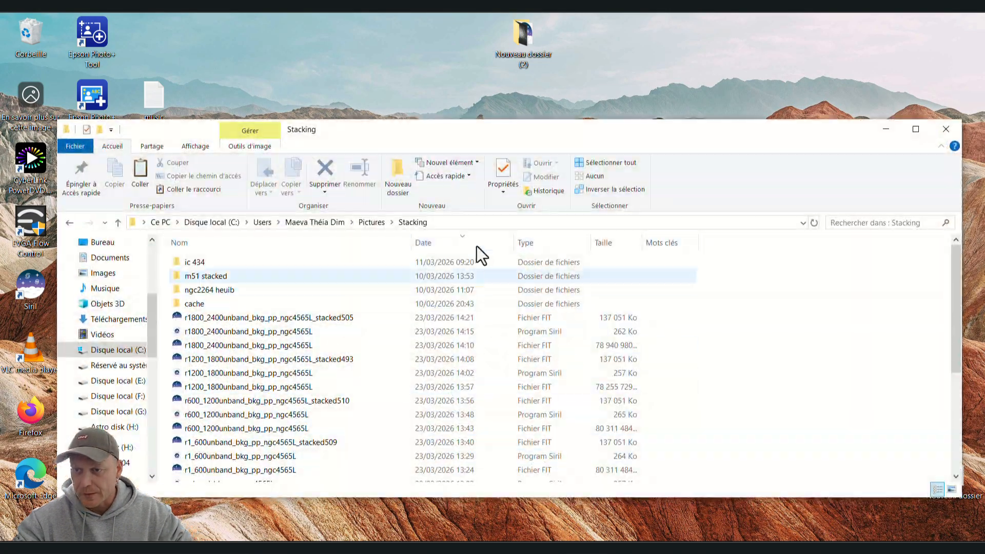
drag(462, 140, 499, 76)
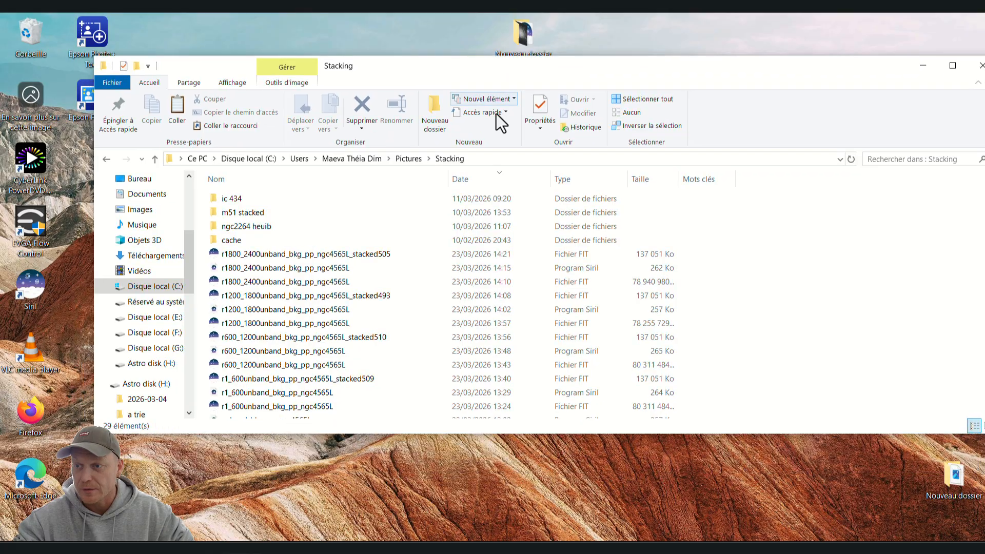
Sort the Stacking folder's files by size, largest first, and highlight the unband_bkg_pp_ngc4565L FIT file.
click(577, 175)
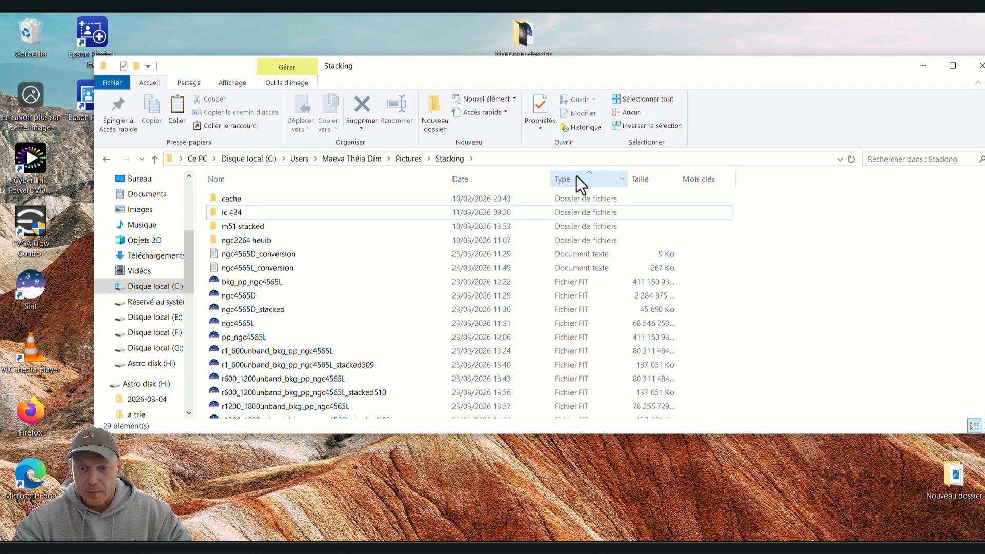
click(576, 176)
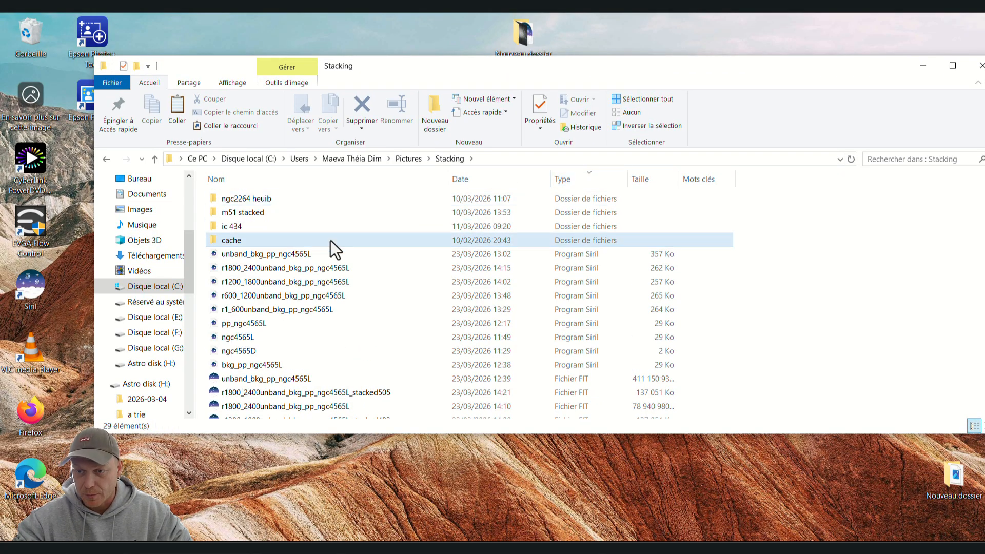
click(568, 180)
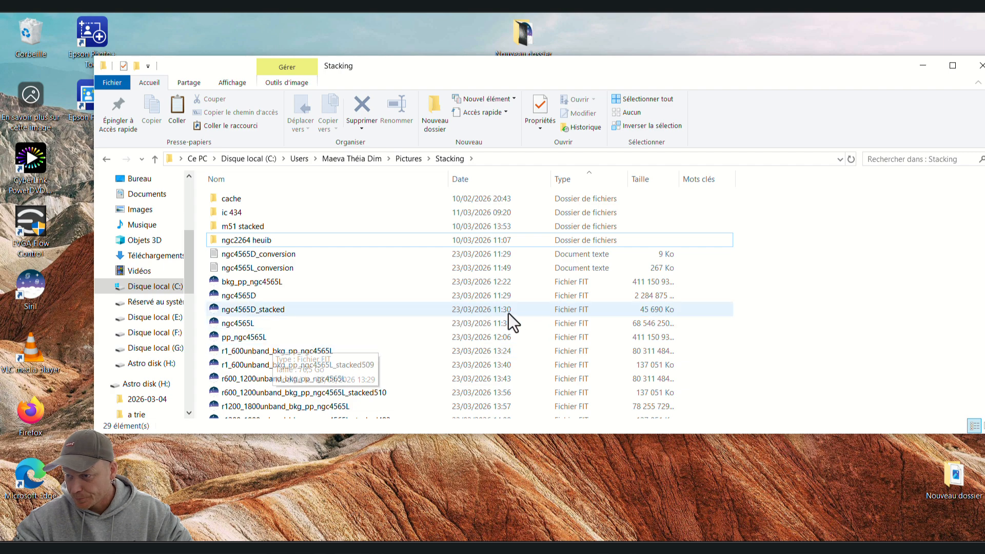
click(648, 179)
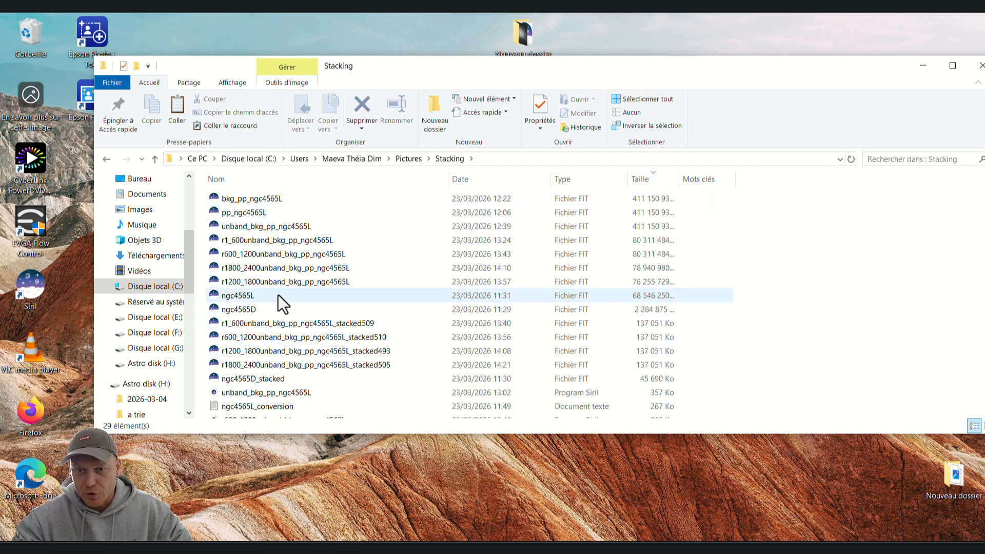
click(240, 227)
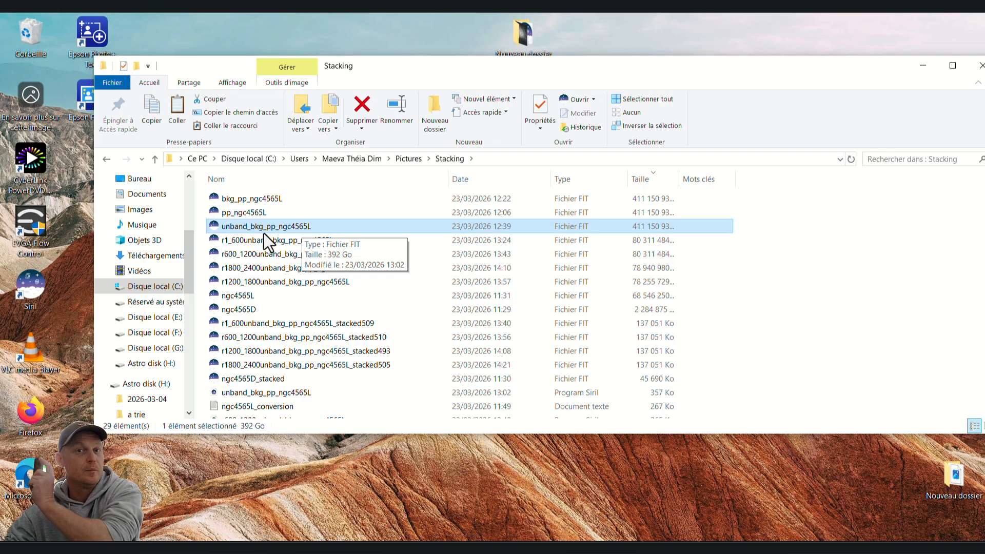
Delete the FIT files bkg_pp_ngc4565L, pp_ngc4565L, ngc4565L, ngc4565D and the four unstacked aligned batches r1_600, r600_1200, r1200_1800 and r1800_2400.
click(255, 199)
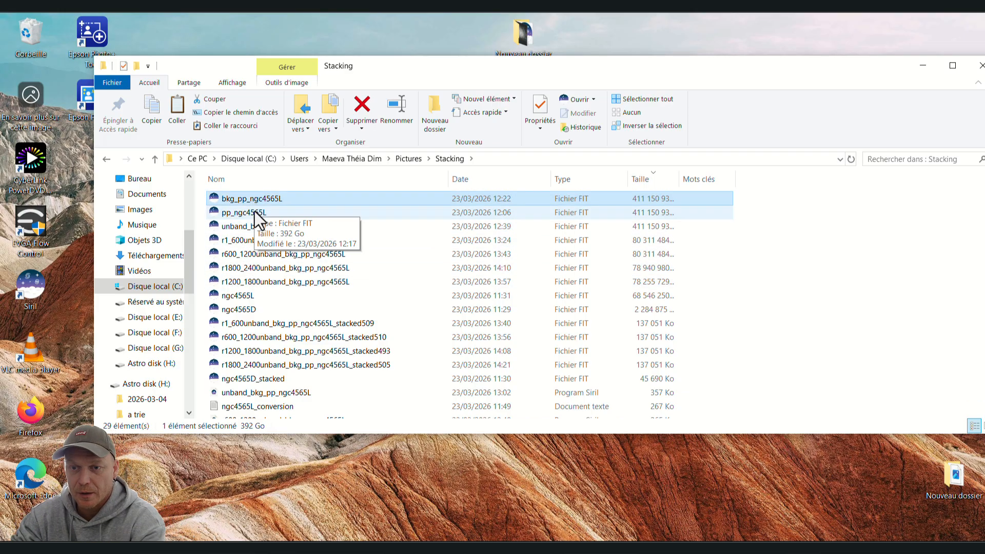
ctrl+click(255, 212)
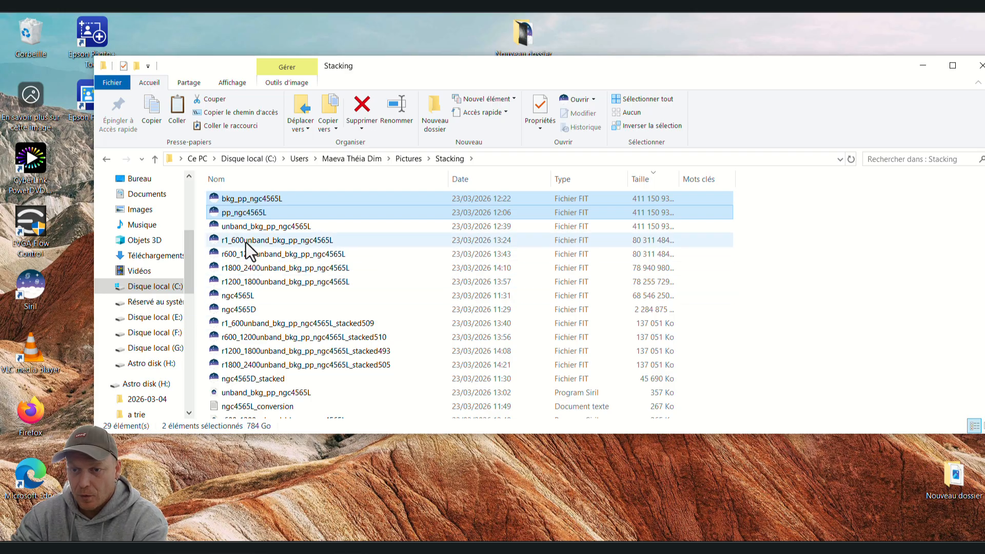
ctrl+click(263, 241)
ctrl+click(272, 255)
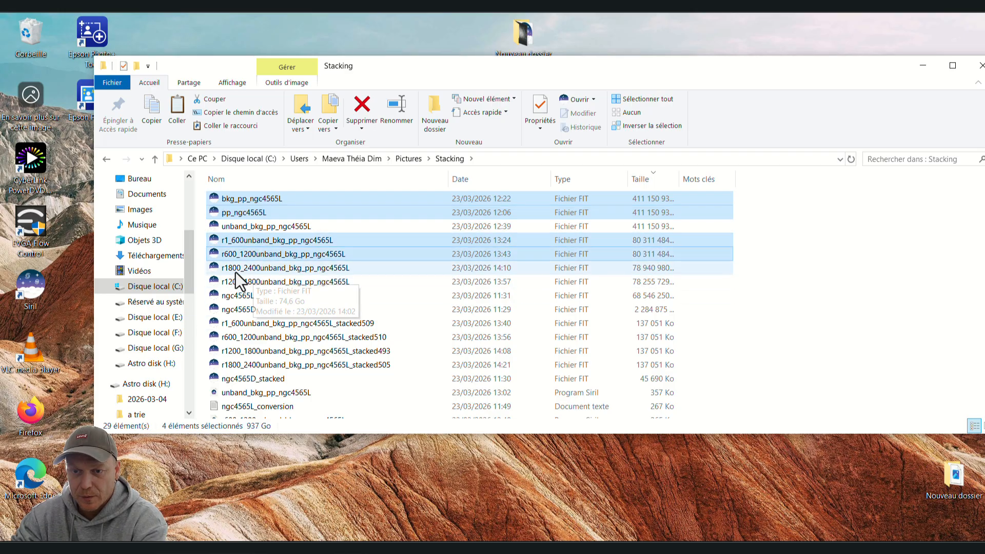
ctrl+click(235, 268)
ctrl+click(270, 281)
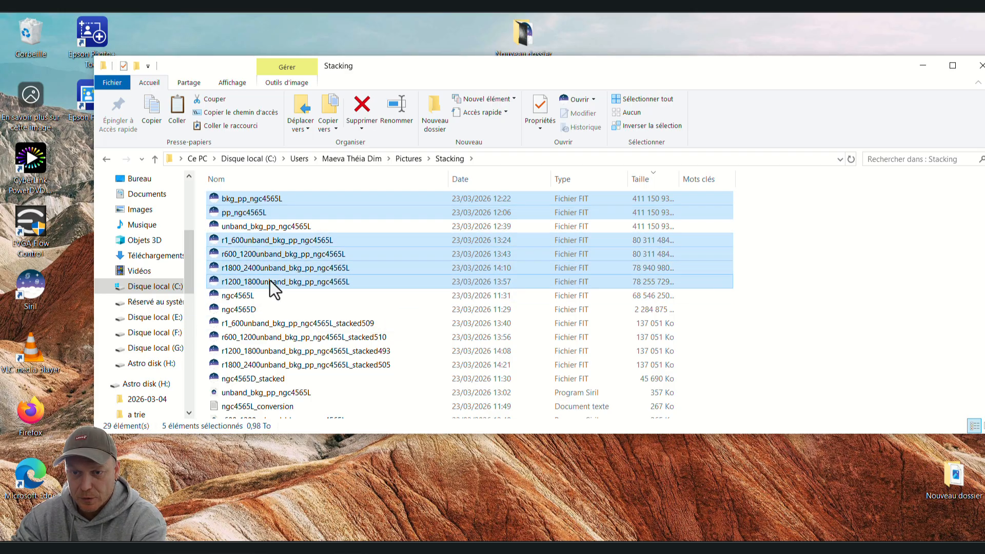
ctrl+click(235, 296)
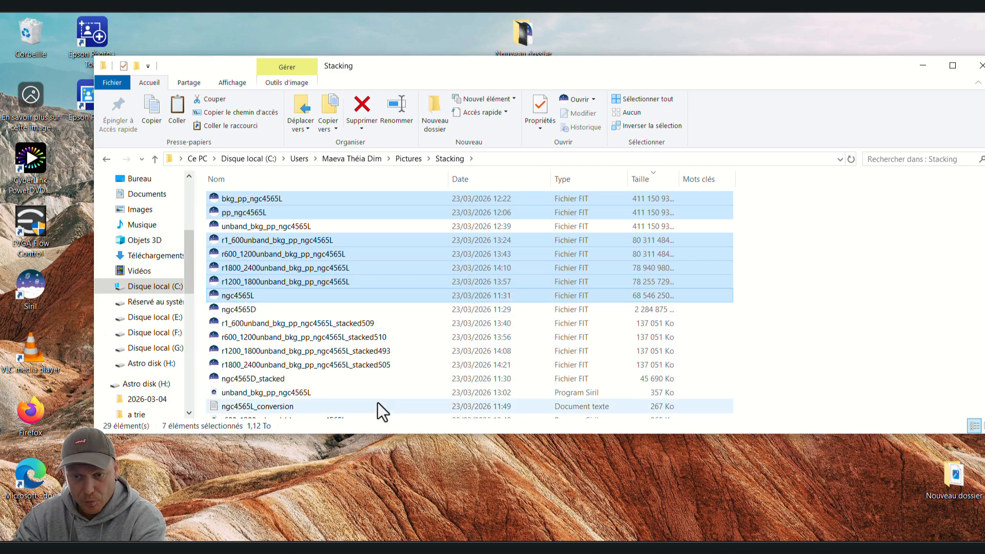
ctrl+click(231, 309)
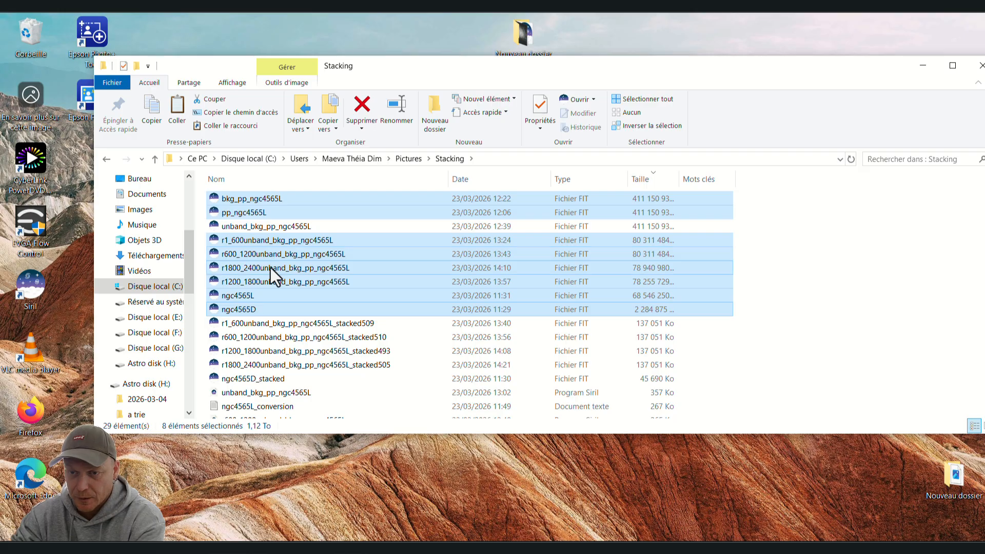
right_click(270, 267)
click(315, 409)
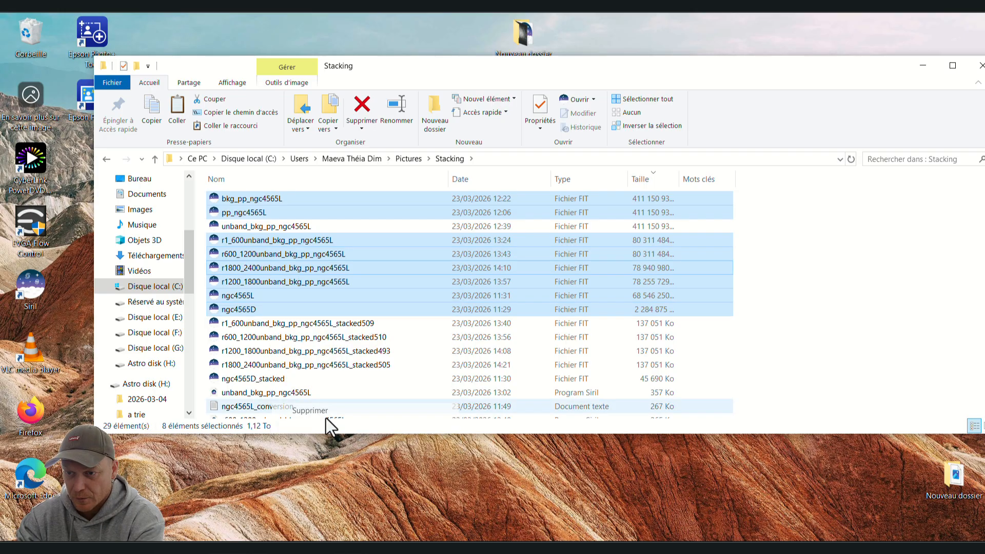
click(530, 216)
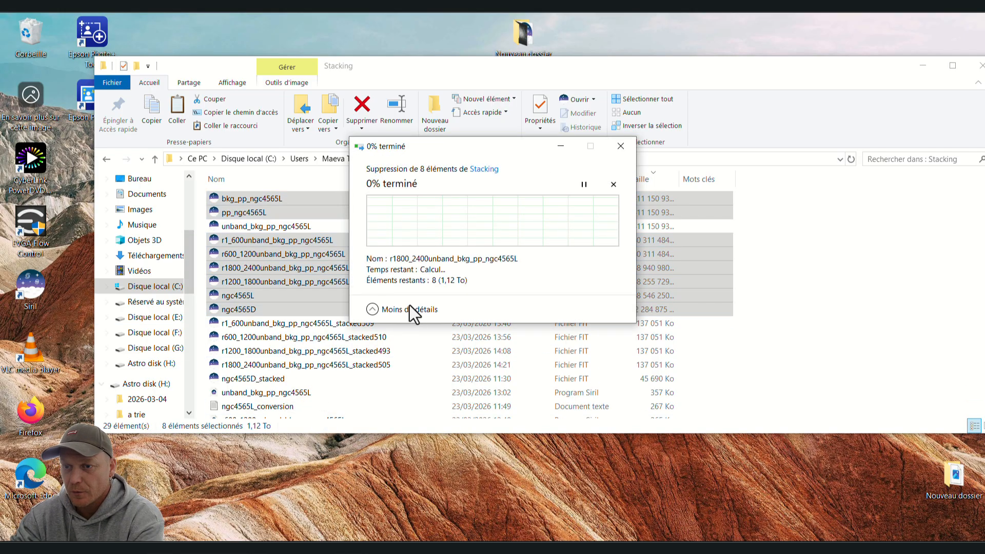
Restart Siril, bring it to the front and decline the welcome introduction.
double_click(38, 285)
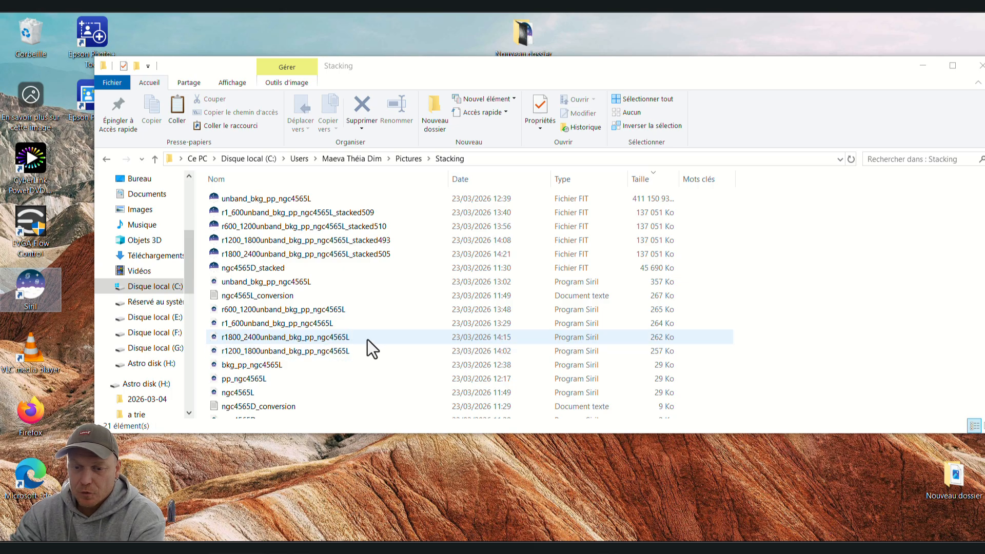
double_click(38, 291)
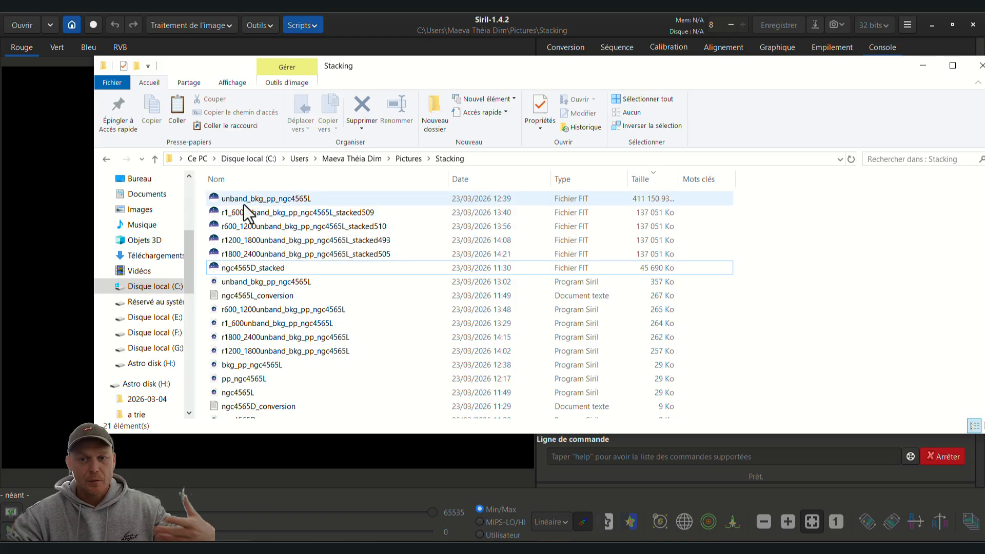
click(382, 30)
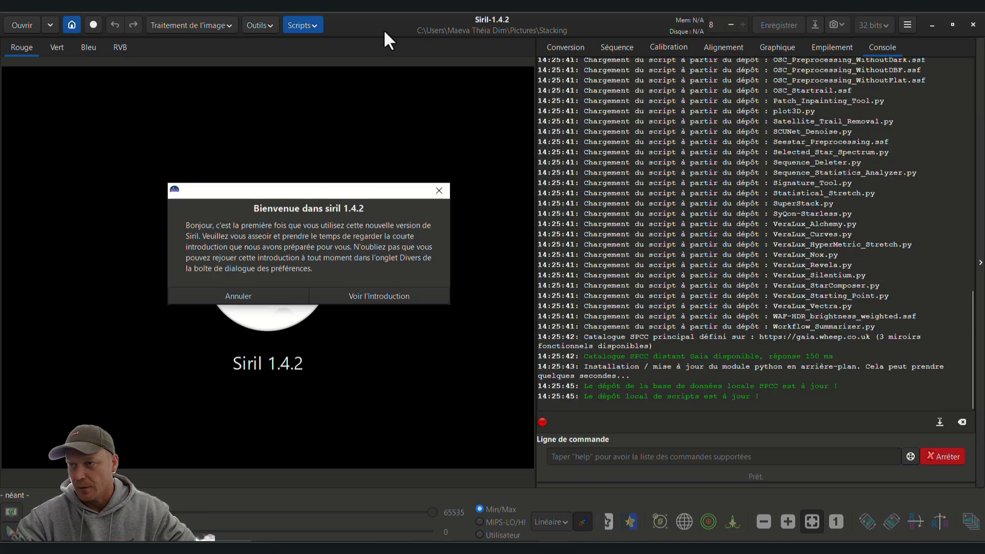
click(248, 296)
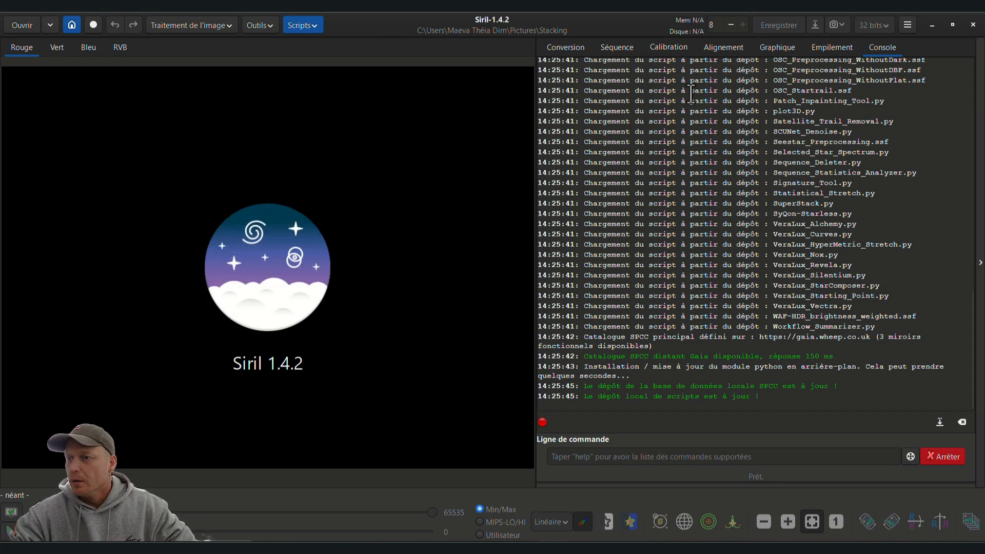
Search for sequences to load unband_bkg_pp_ngc4565L.seq, open its image list and check the inclusion marks after image 2697.
click(616, 46)
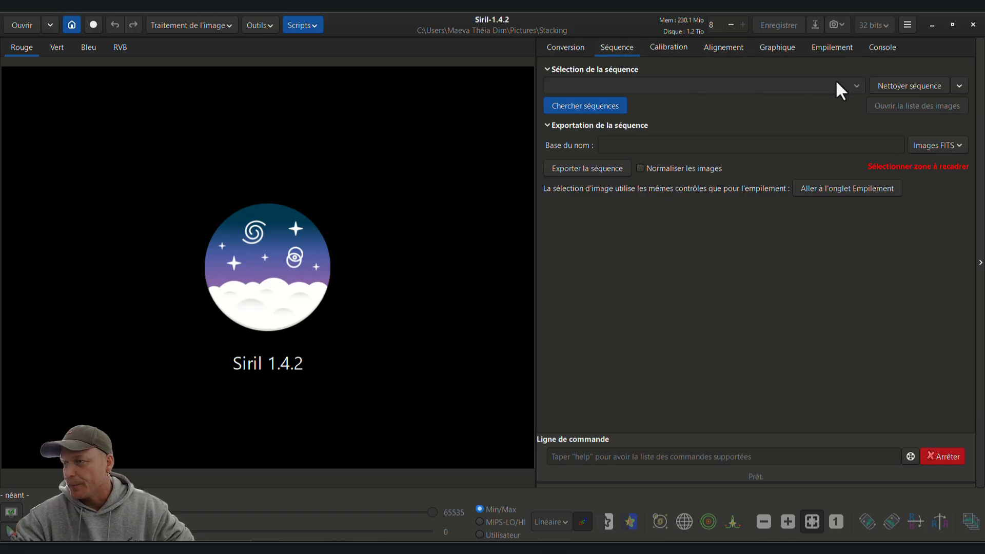
click(601, 111)
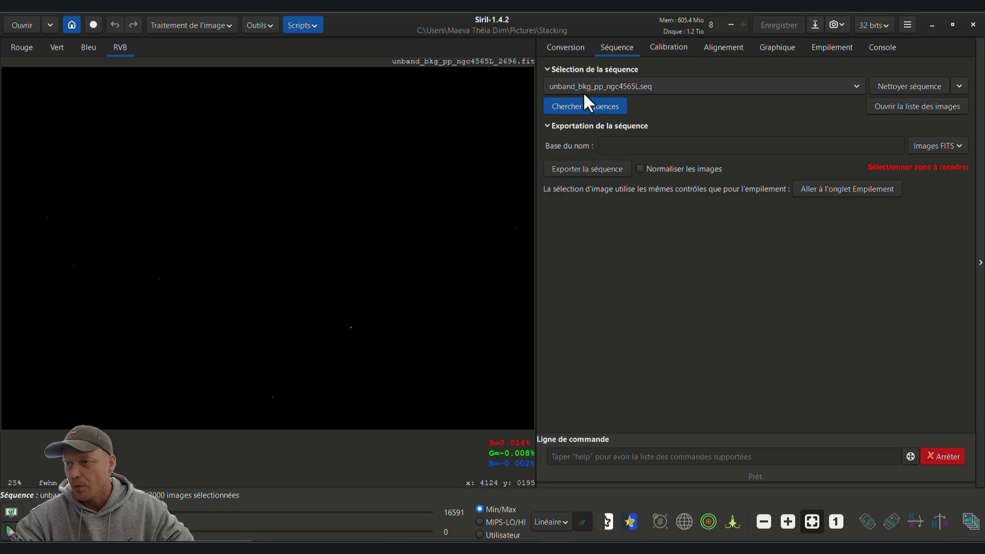
click(878, 107)
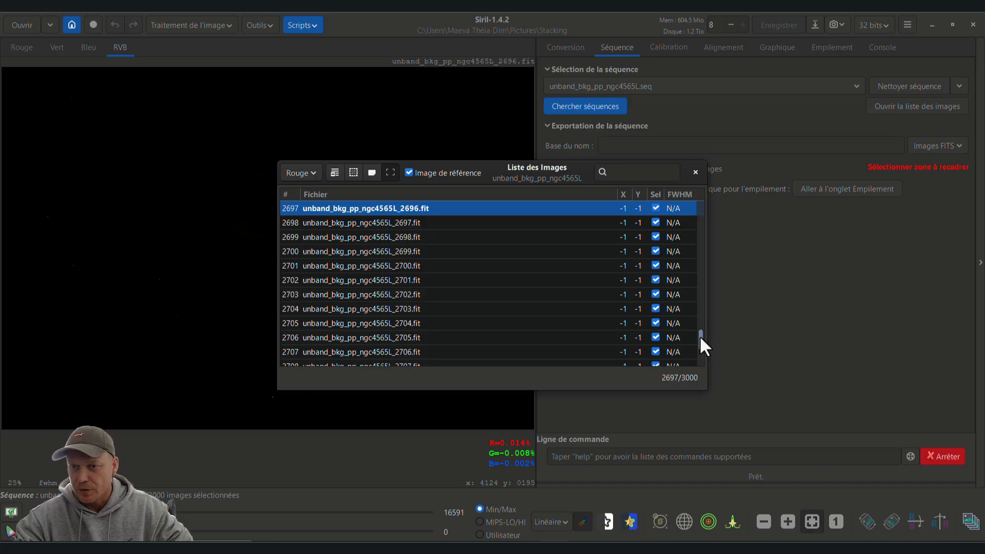
mouse_move(700, 335)
mouse_down()
mouse_move(696, 319)
mouse_move(696, 338)
mouse_up()
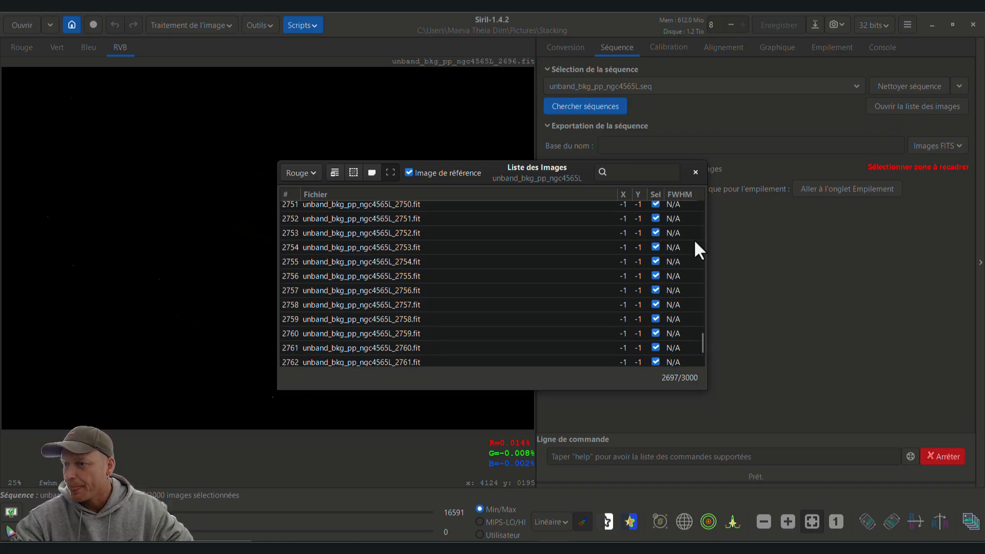
Reopen the sequence's image list, switch the display to Auto ajustement and compare images 2700 and 2697.
click(696, 172)
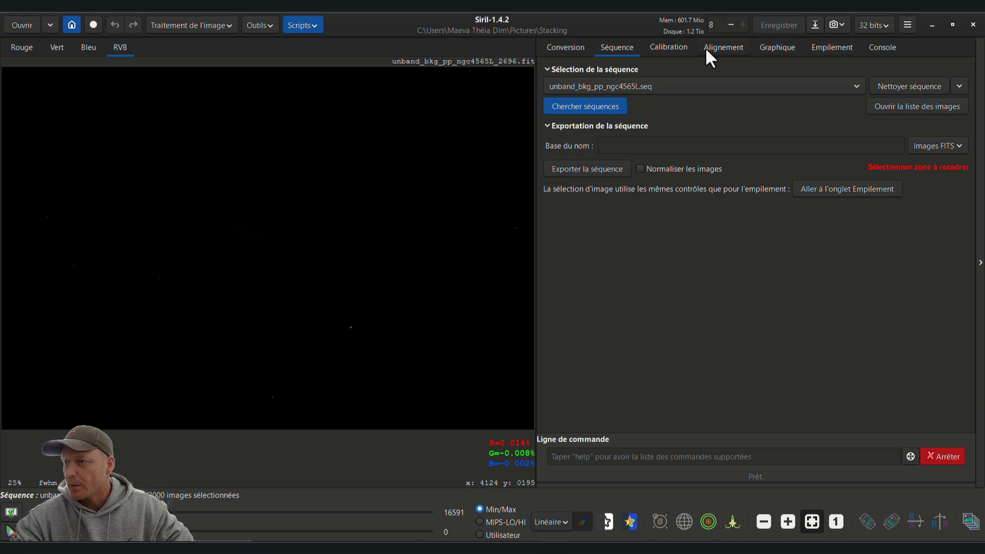
click(916, 106)
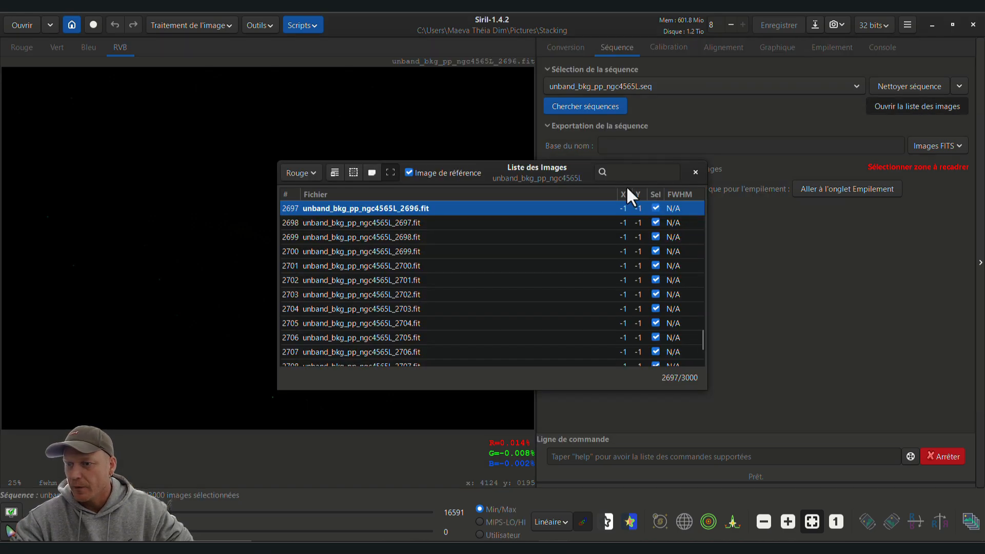
scroll(308, 303, up, 3)
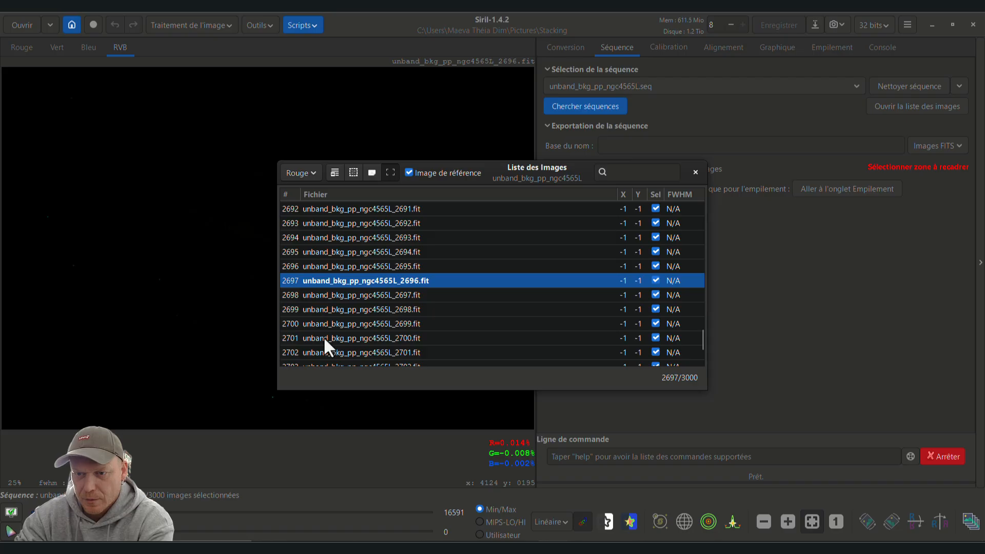
click(311, 320)
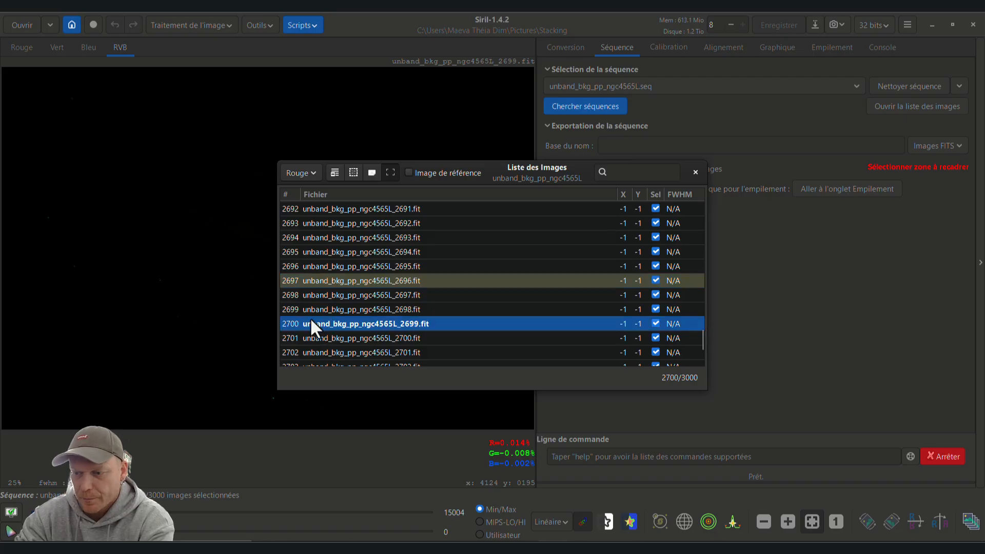
click(556, 522)
click(556, 522)
click(549, 471)
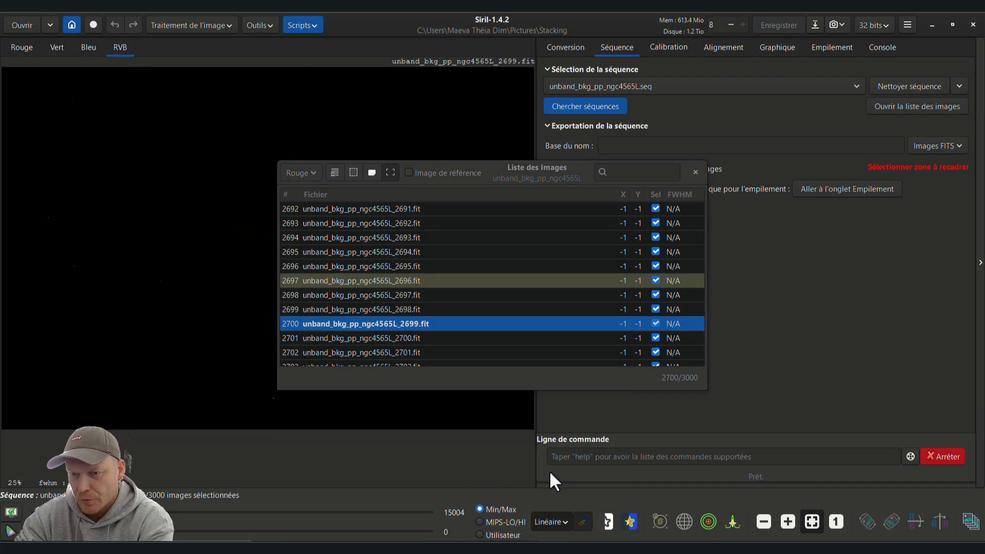
drag(438, 168, 683, 177)
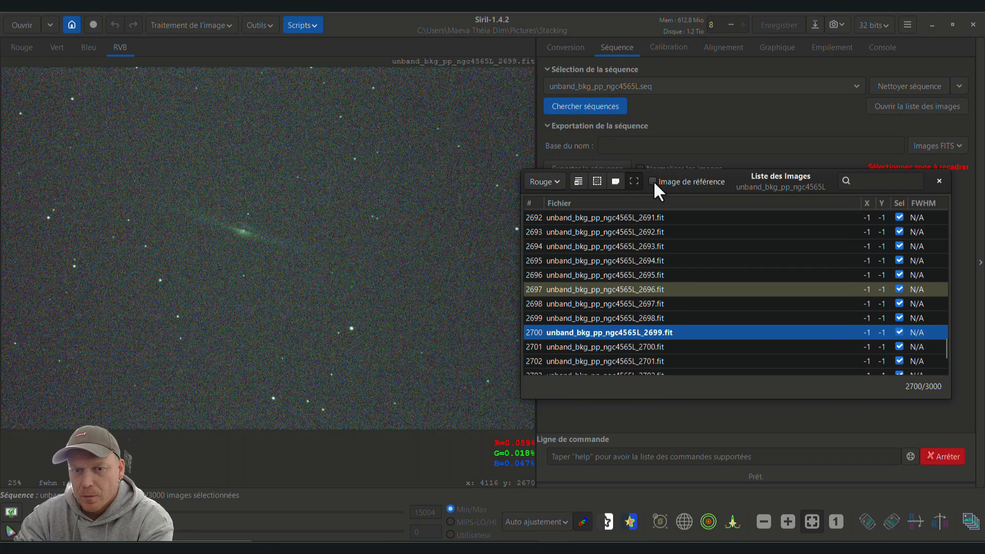
click(562, 289)
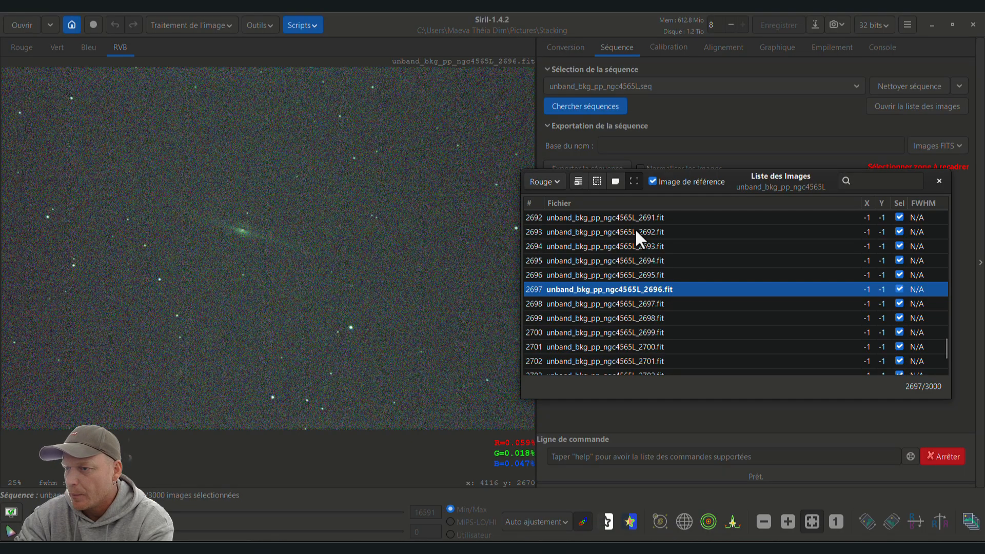
click(939, 181)
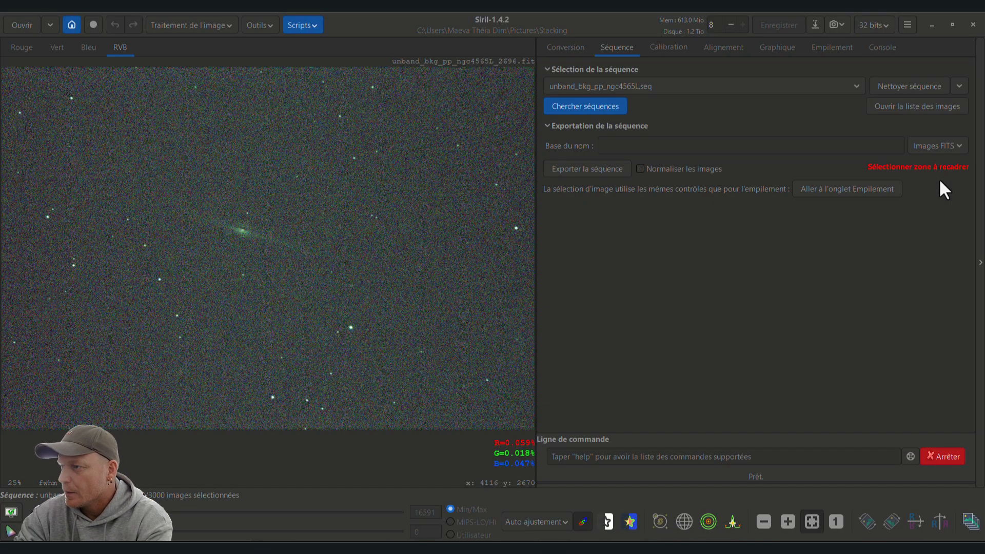
Align only the selected images of the sequence, using global alignment and the output prefix r2400_3000.
click(826, 45)
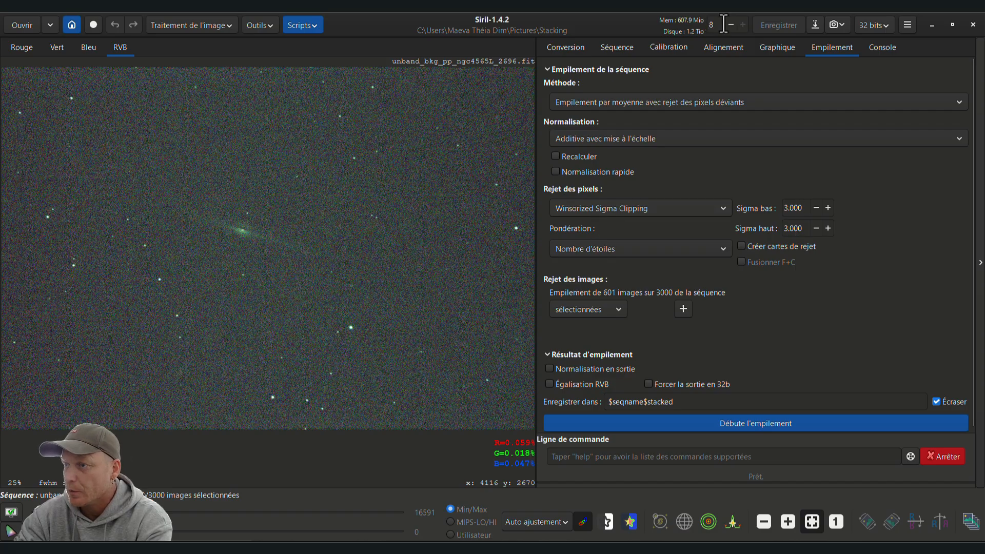
click(723, 47)
click(605, 391)
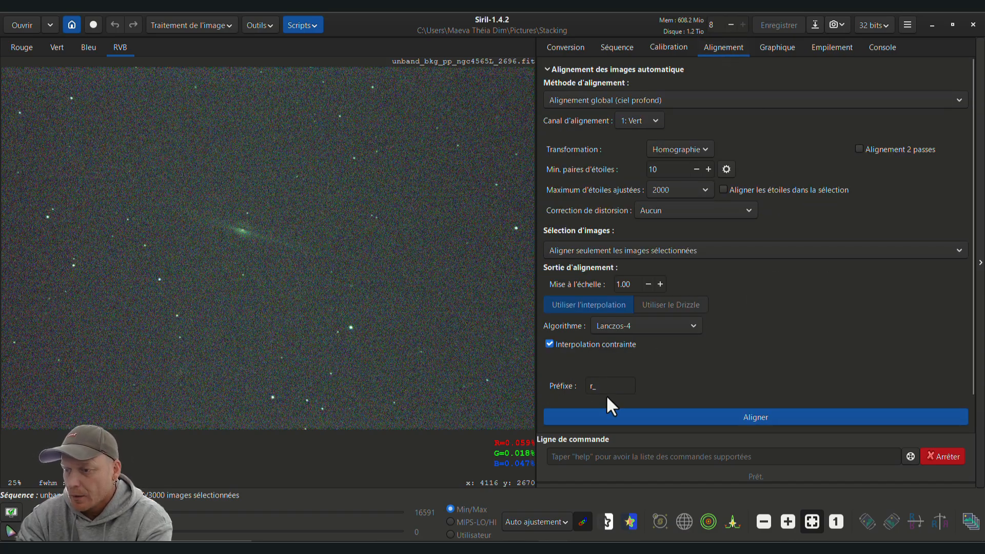
key(BackSpace)
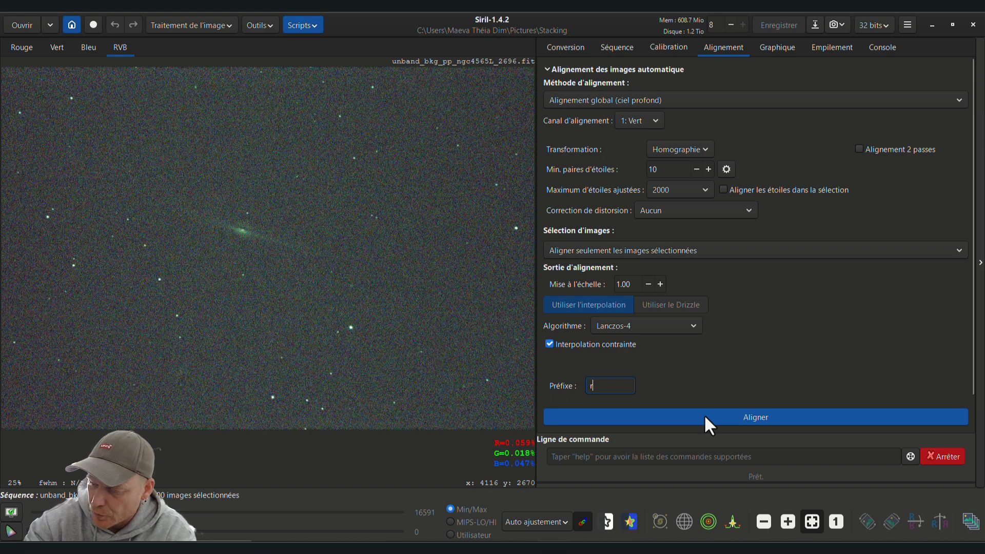
text(2400)
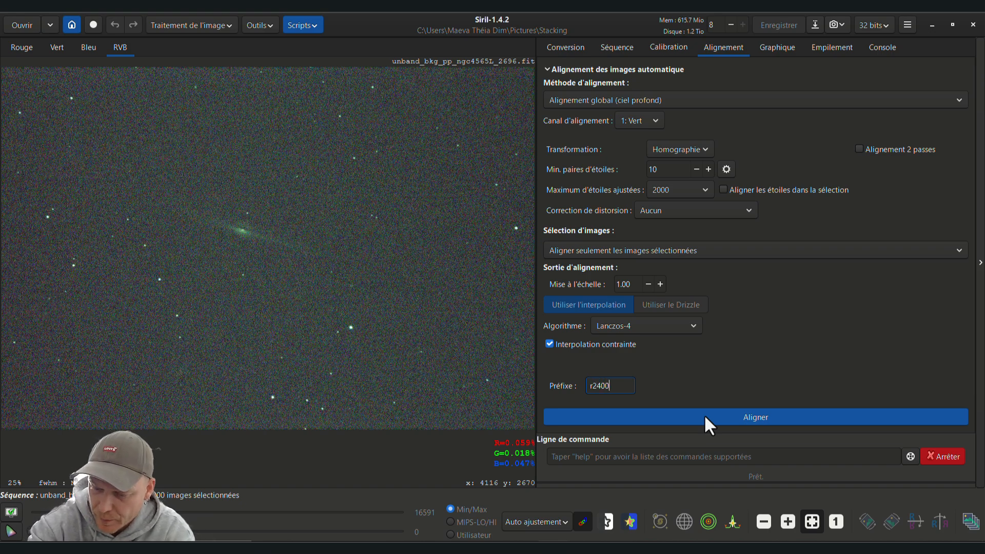
text(_3000)
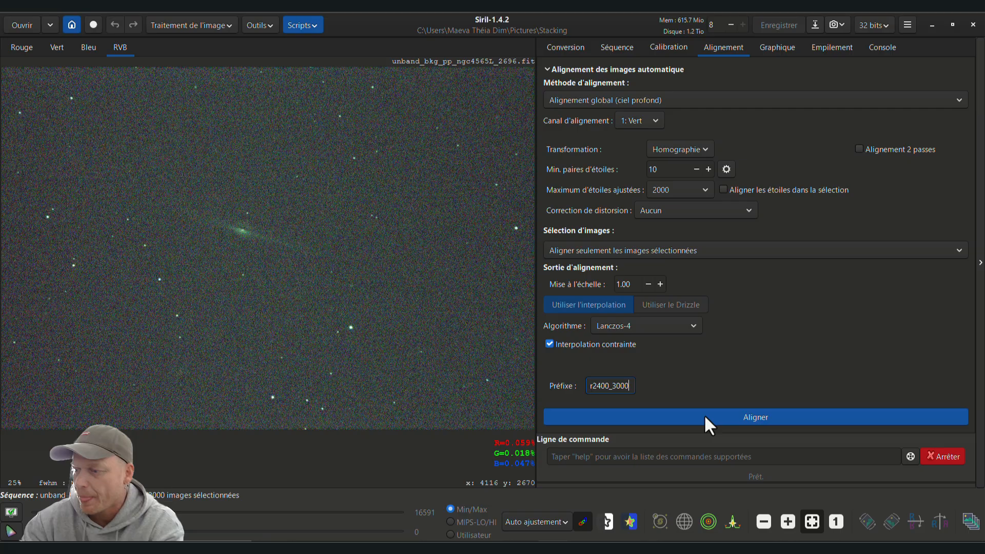
click(742, 423)
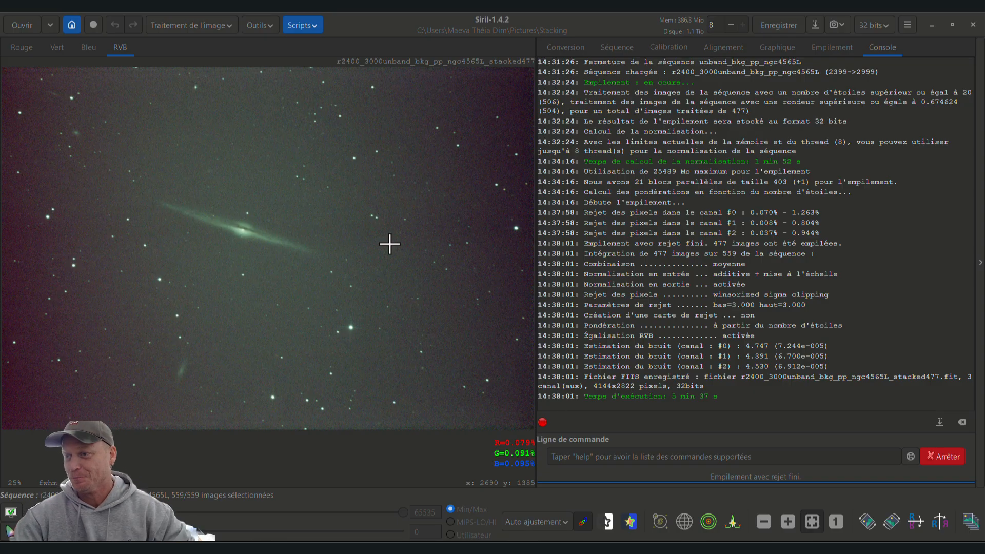
Add the five stacked batch results, stacked509, stacked510, stacked493, stacked505 and stacked477, from the Stacking folder as conversion sources.
click(616, 47)
click(564, 48)
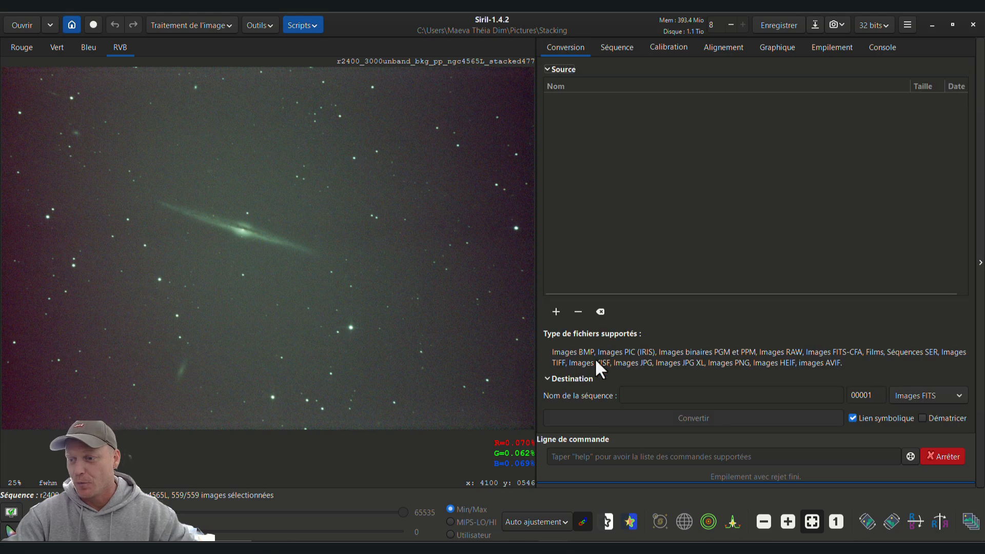
click(557, 312)
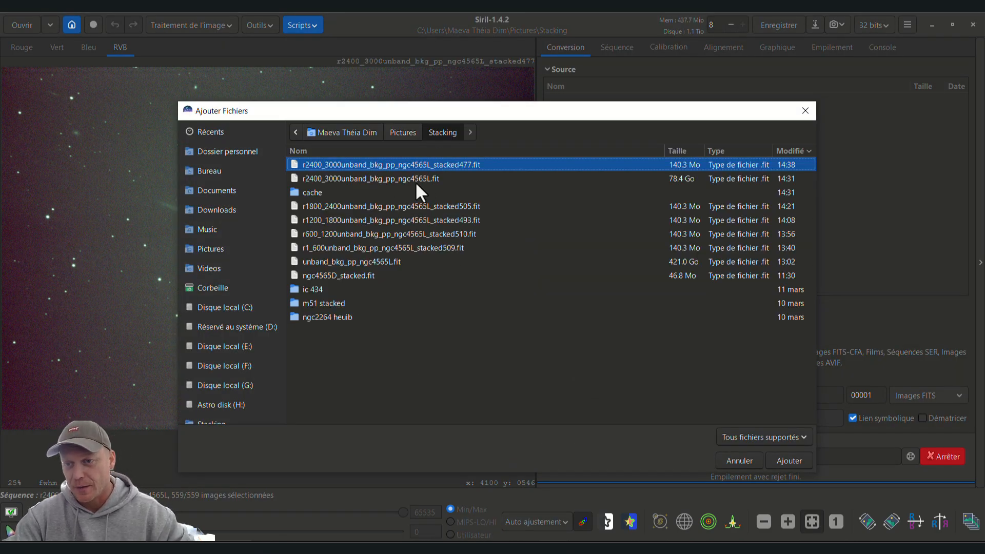
click(371, 251)
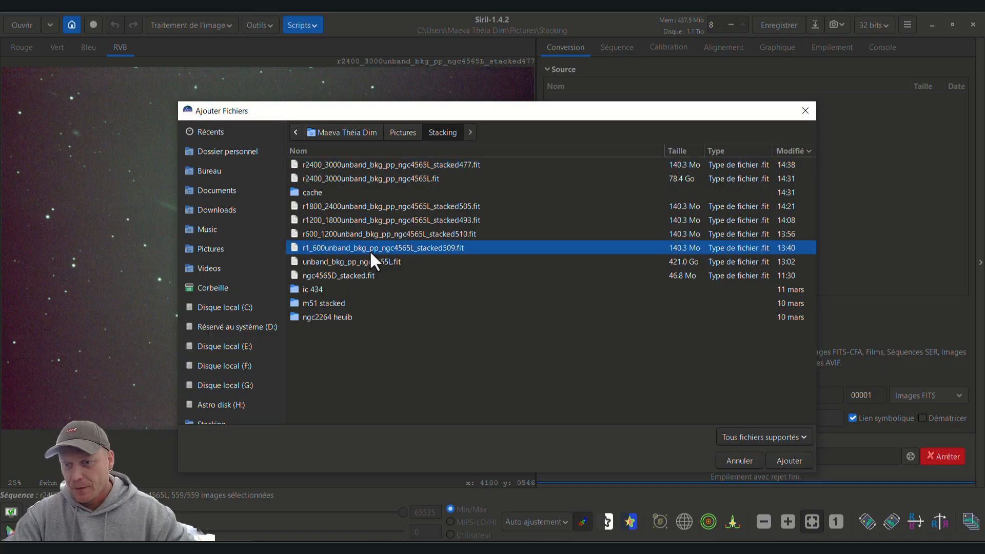
shift+click(321, 234)
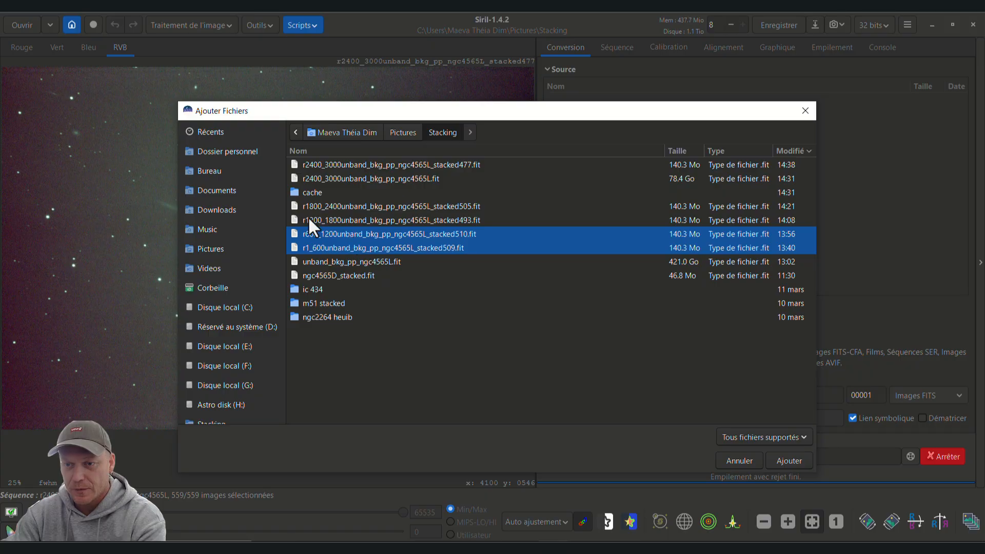
shift+click(311, 219)
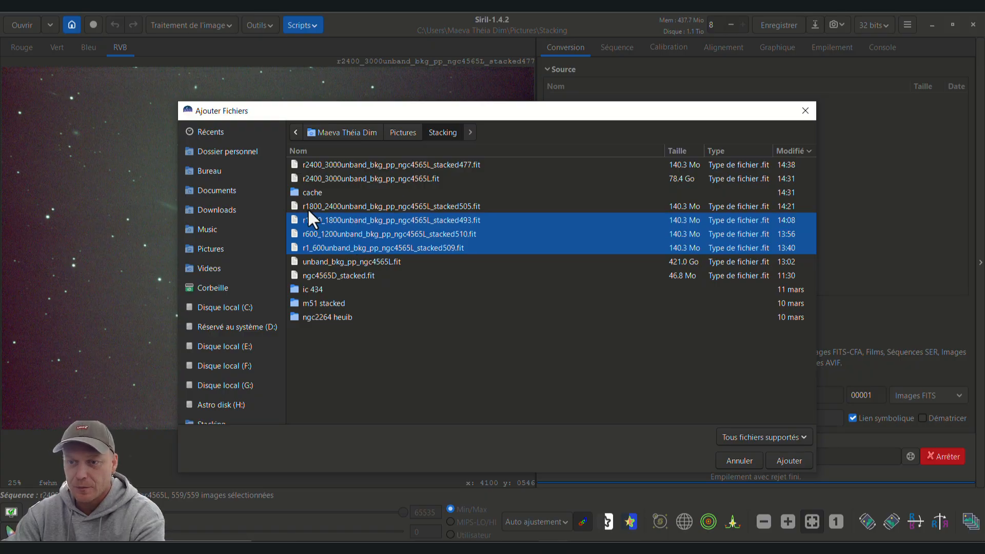
shift+click(311, 207)
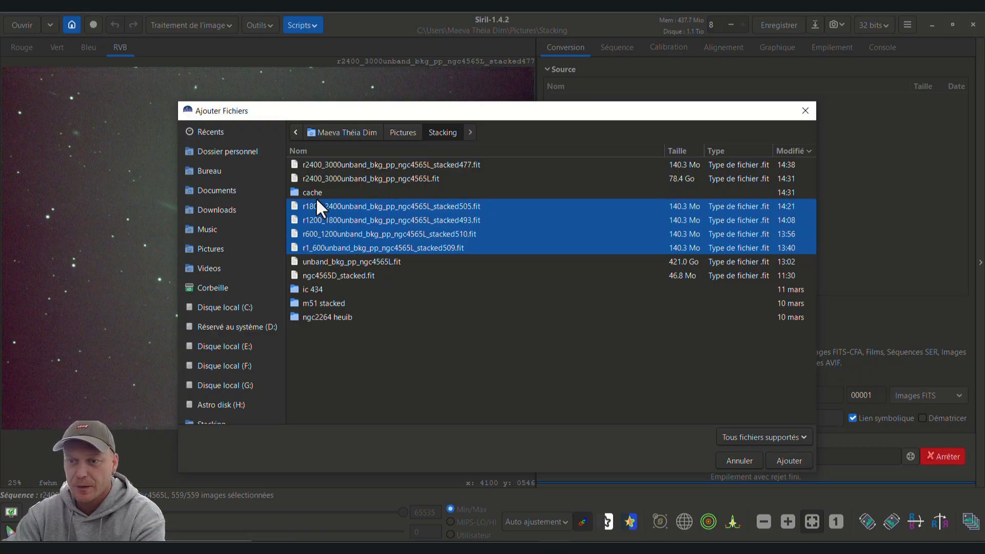
ctrl+click(306, 177)
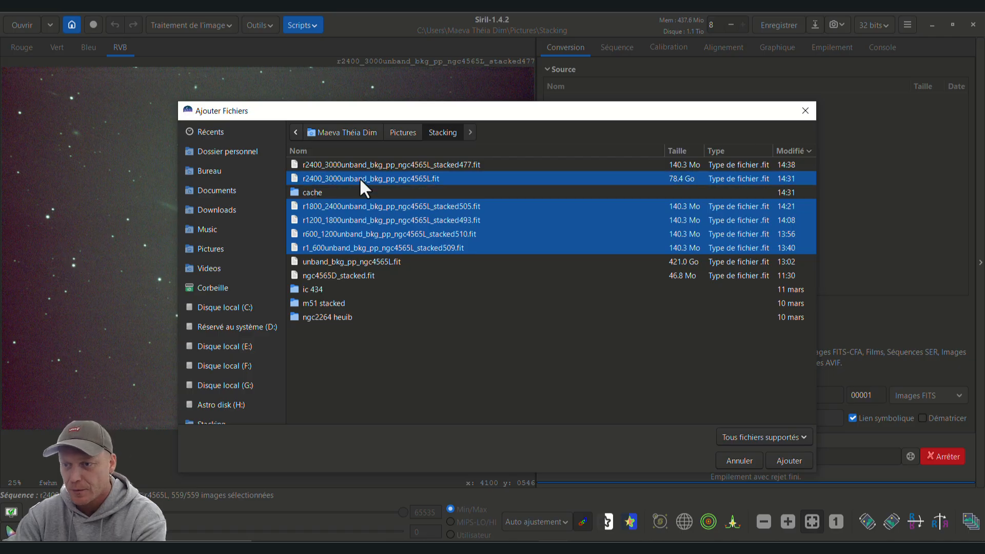
ctrl+click(324, 164)
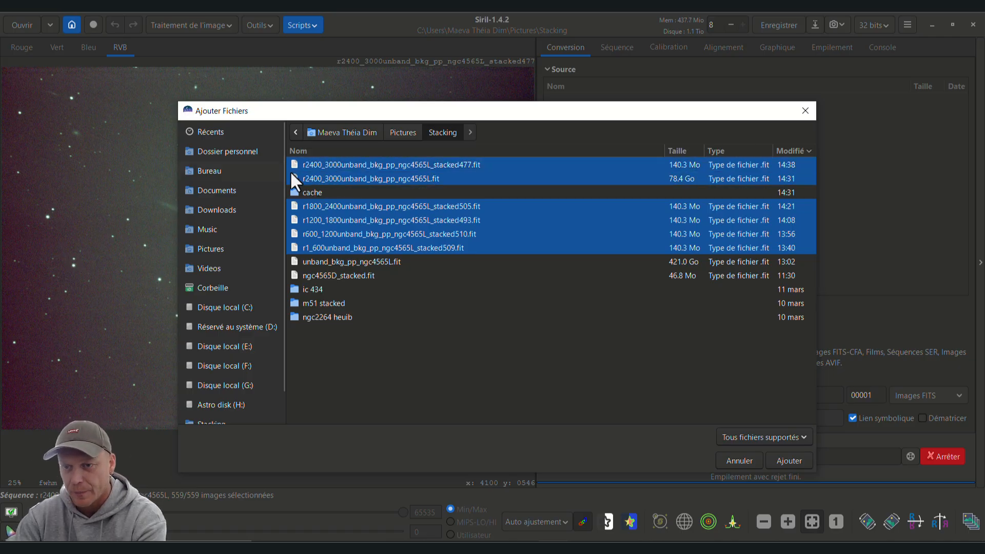
ctrl+click(310, 179)
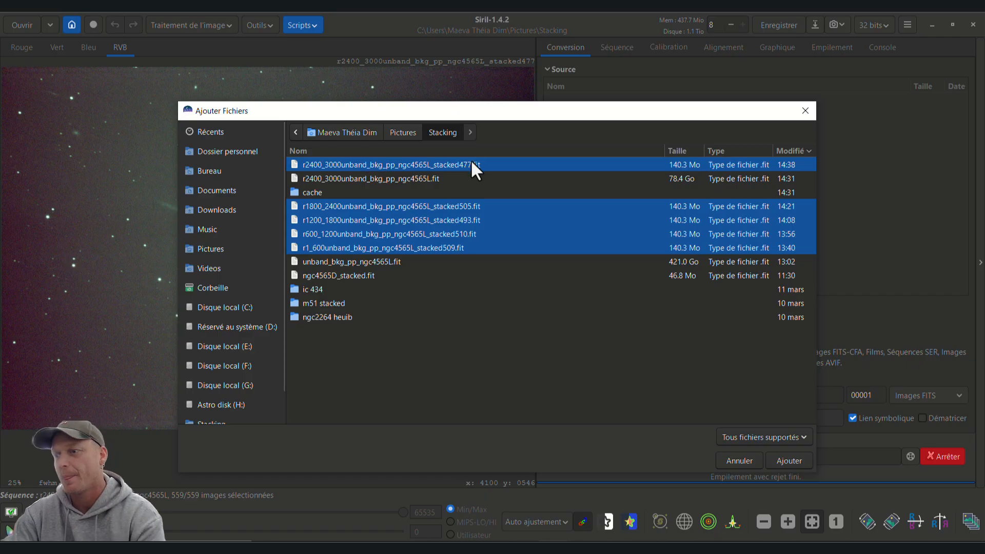
click(789, 460)
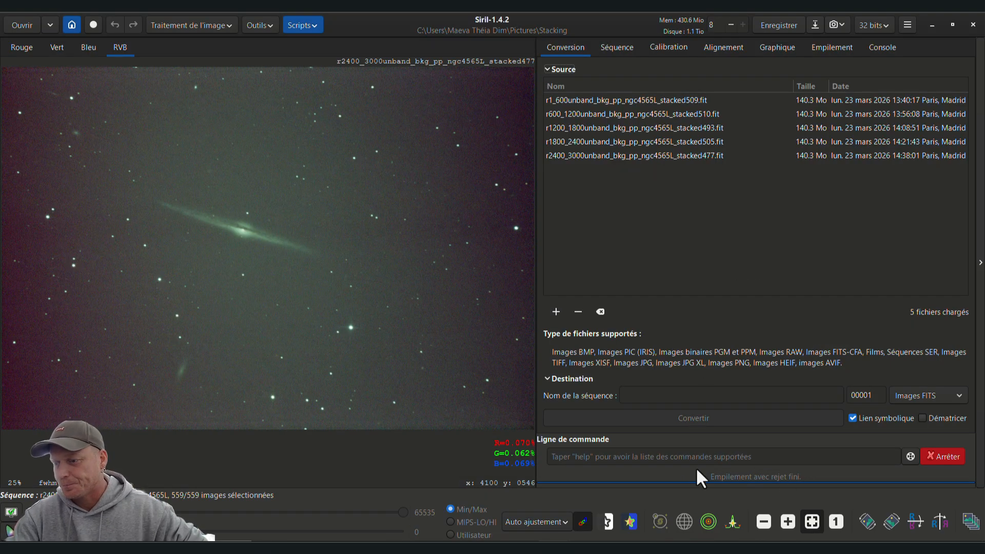
Convert the five loaded files into a FITS sequence (Séquence FITS) named ngc4565total.
click(626, 394)
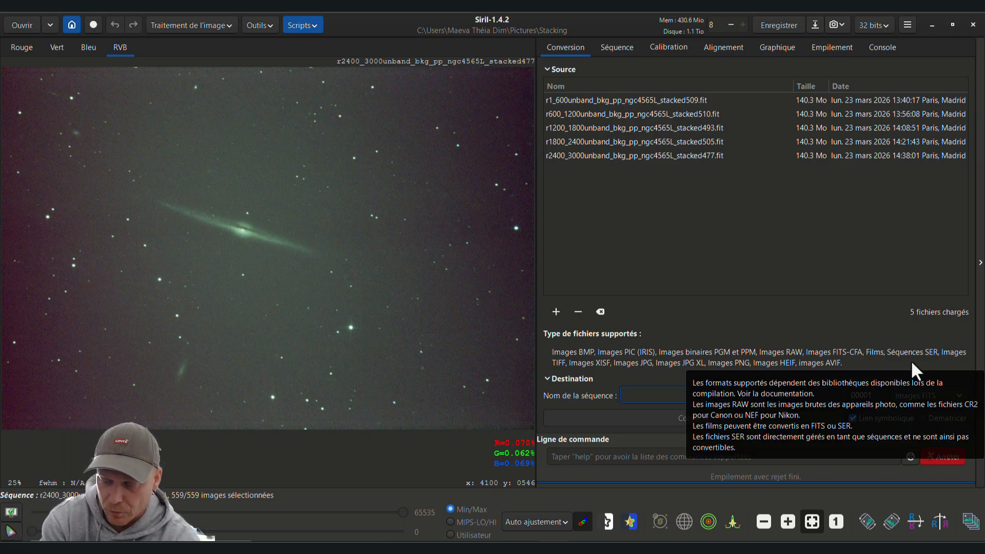
text(ngc456)
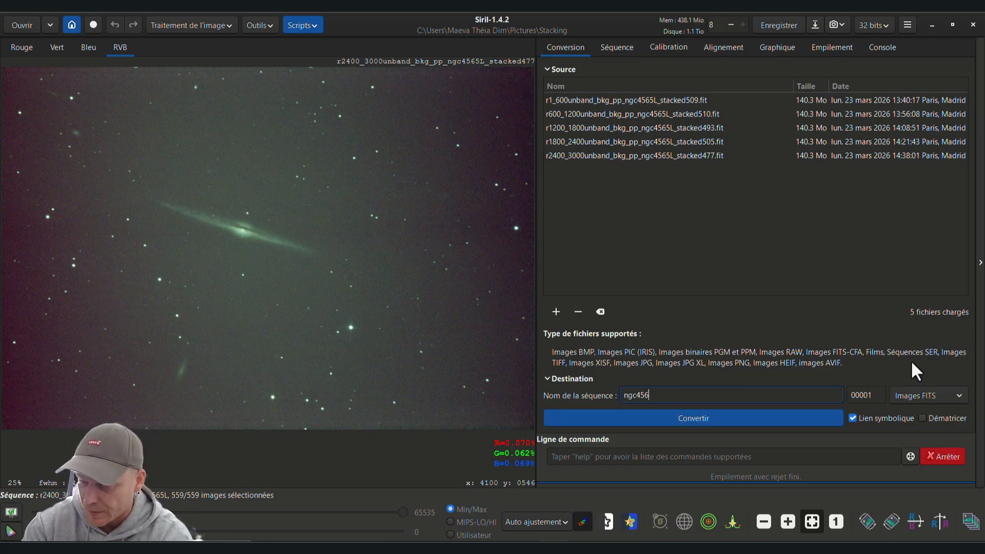
text(5total)
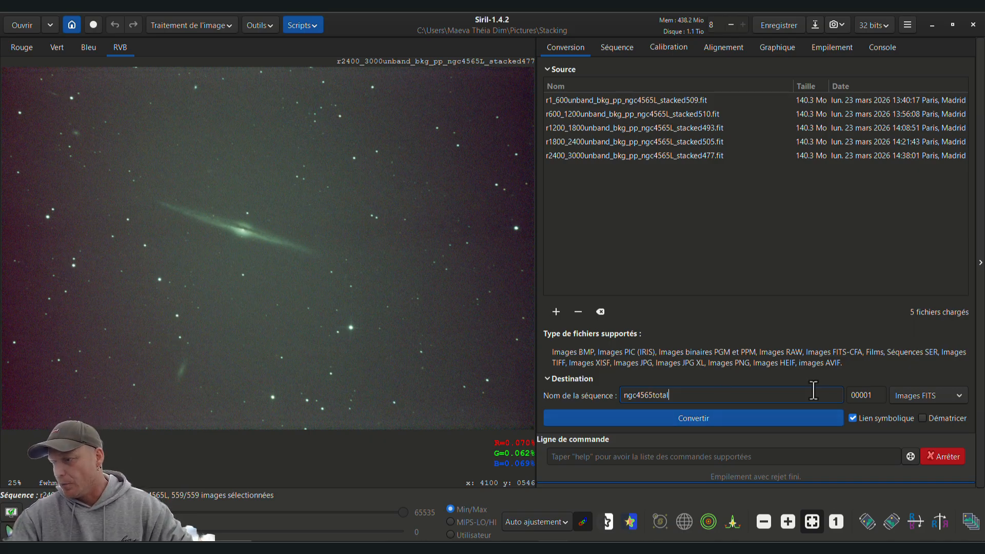
click(932, 395)
click(915, 429)
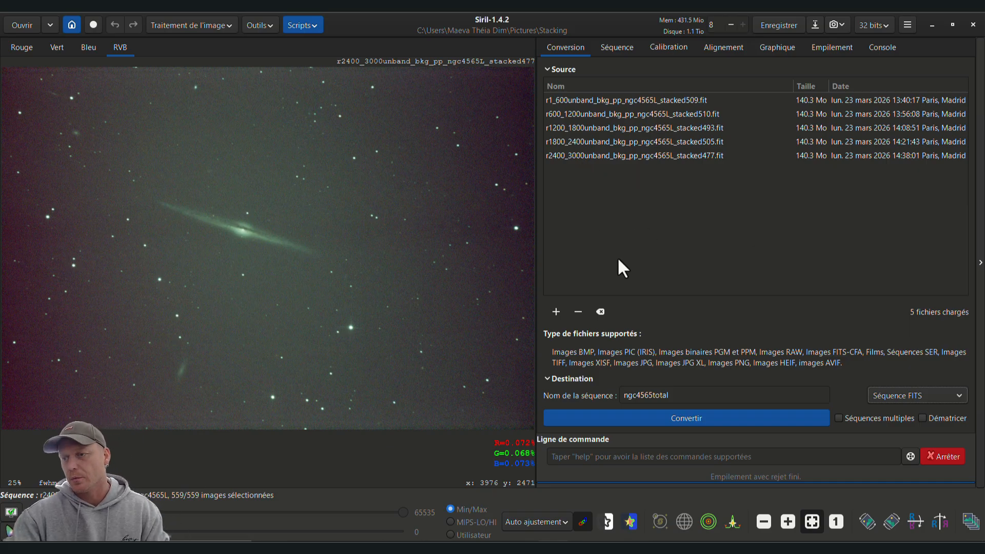
click(680, 418)
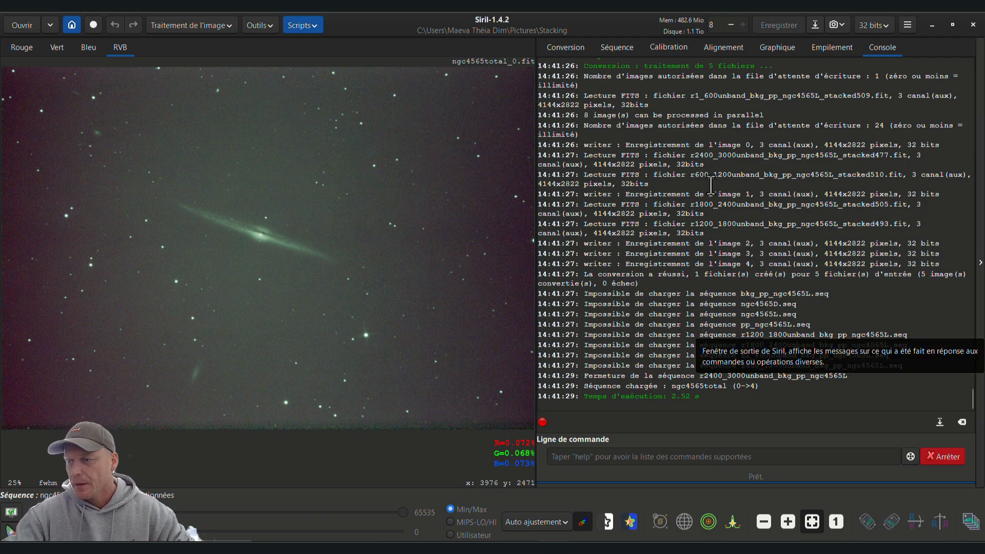
Compare images in the ngc4565total sequence's image list and set ngc4565total_2.fit as the reference image.
click(618, 51)
click(911, 105)
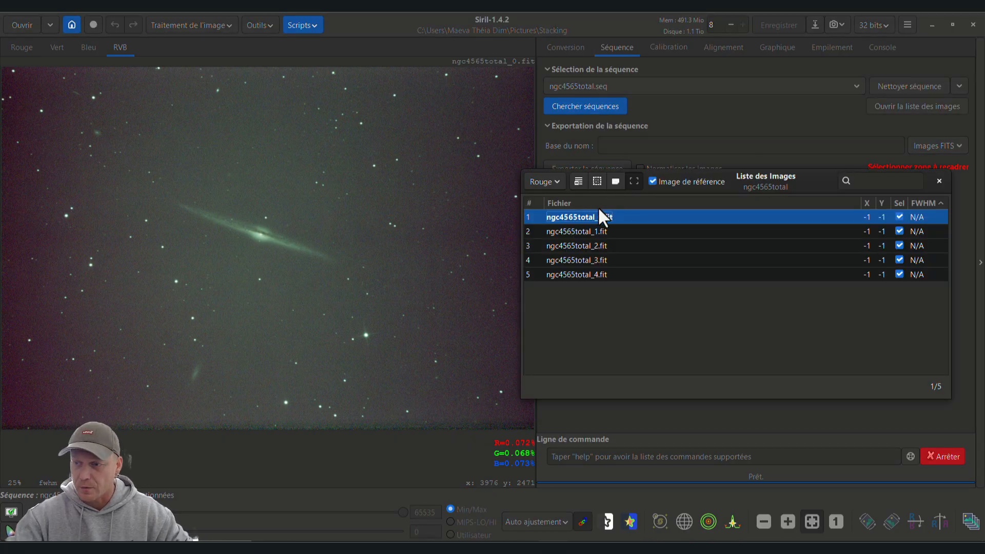
drag(718, 178, 812, 148)
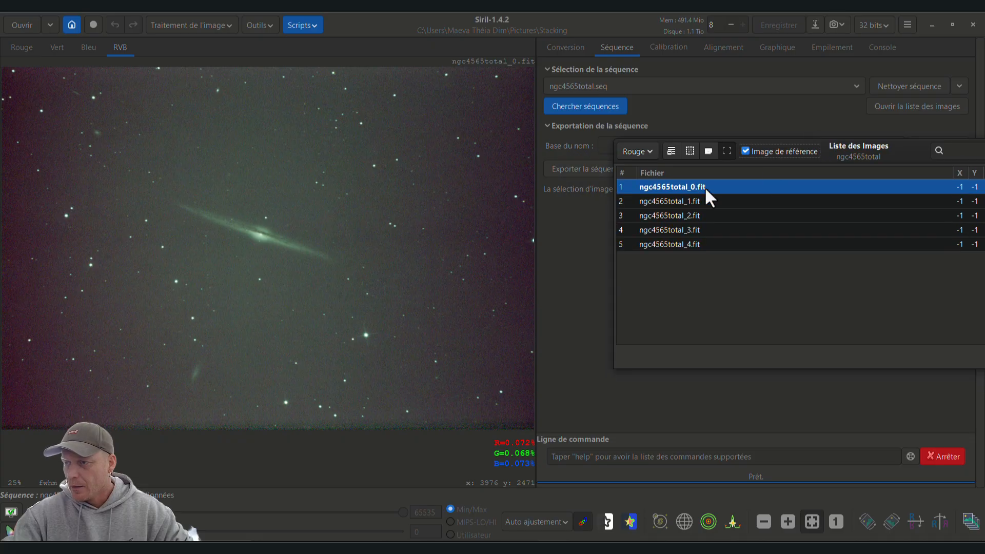
click(794, 218)
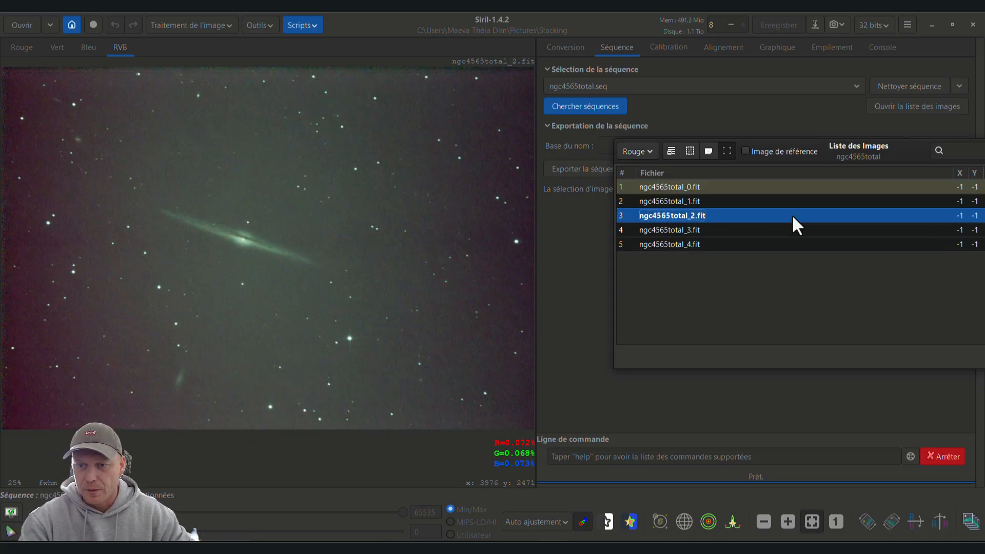
key(Down)
key(Down)
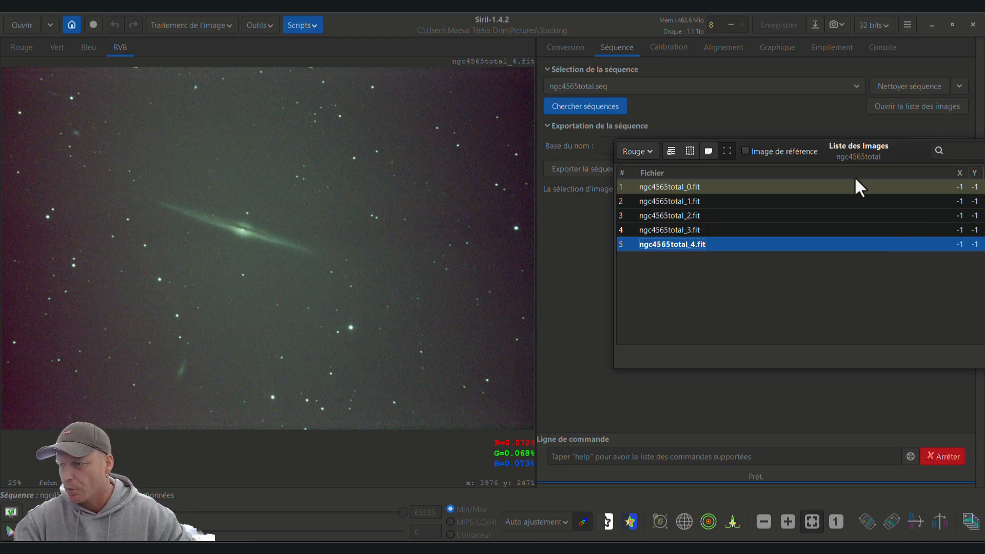
click(684, 214)
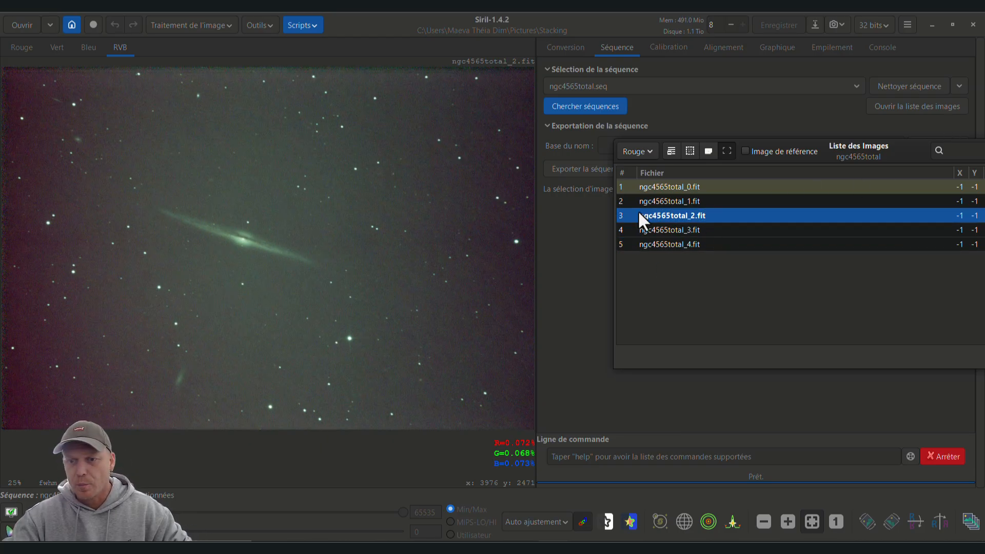
click(746, 153)
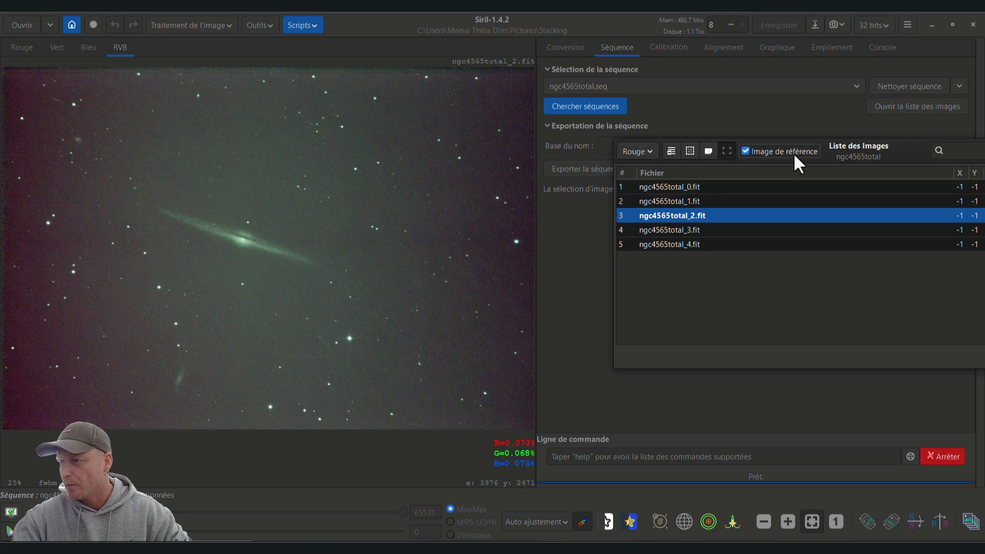
Align all images of the ngc4565total sequence, using global alignment and the output prefix r_.
drag(870, 151, 666, 163)
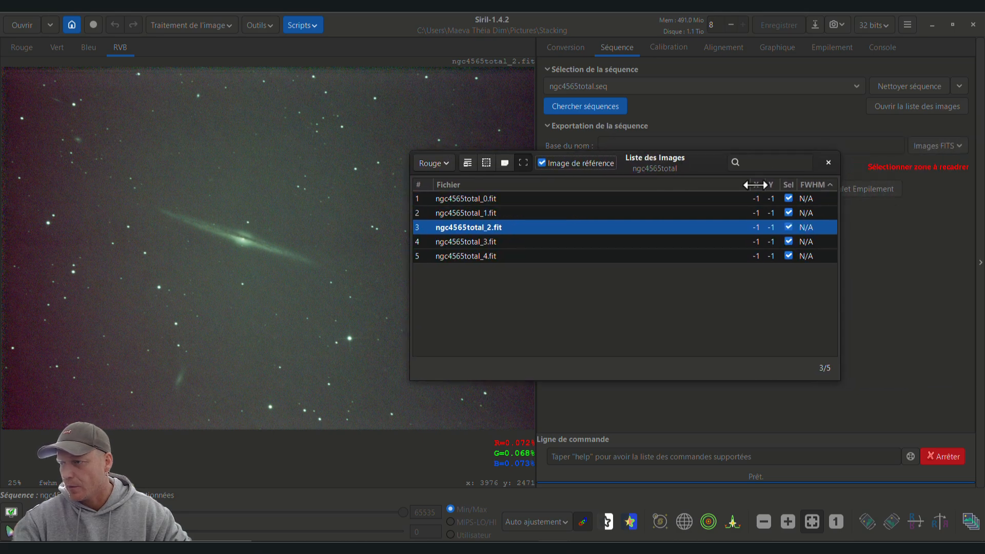
click(829, 163)
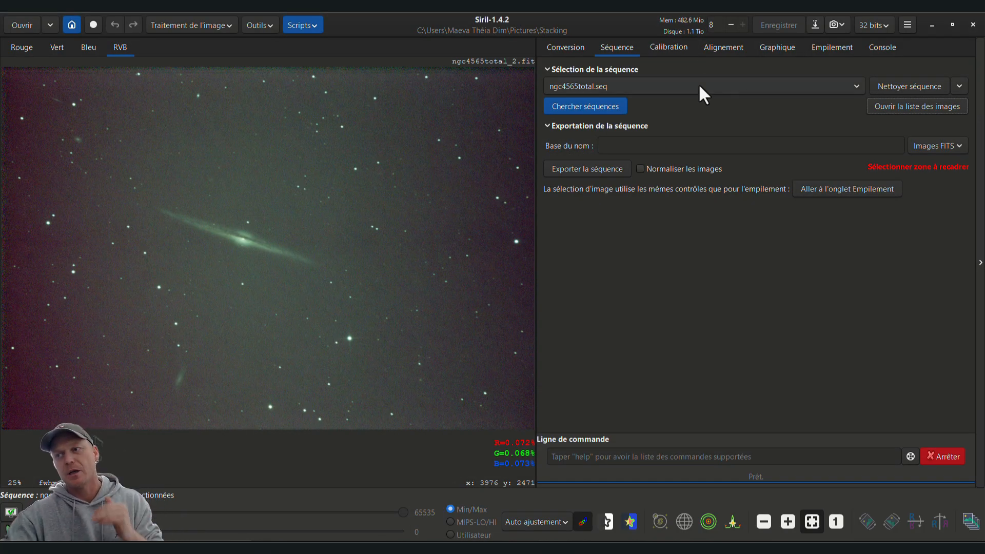
click(716, 47)
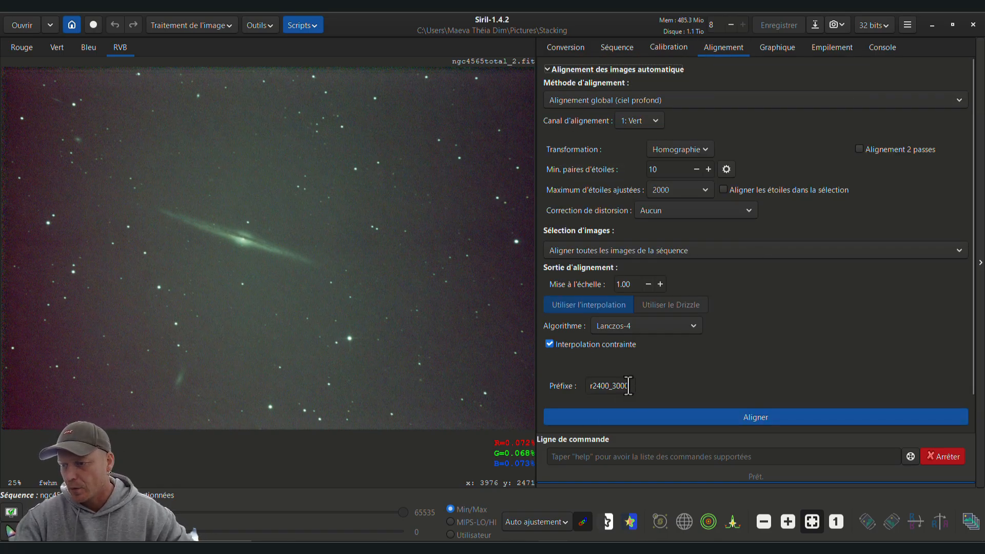
drag(632, 386, 588, 386)
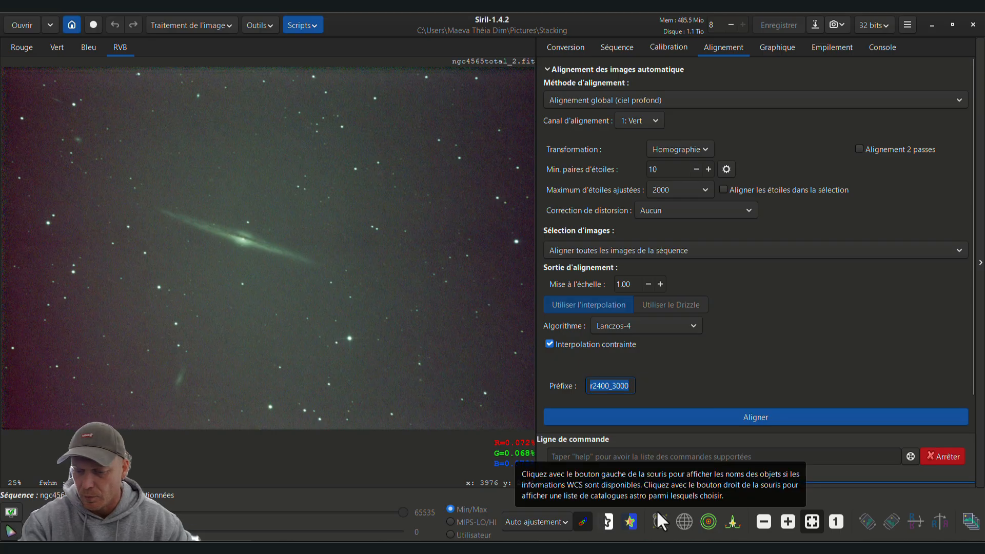
text(r)
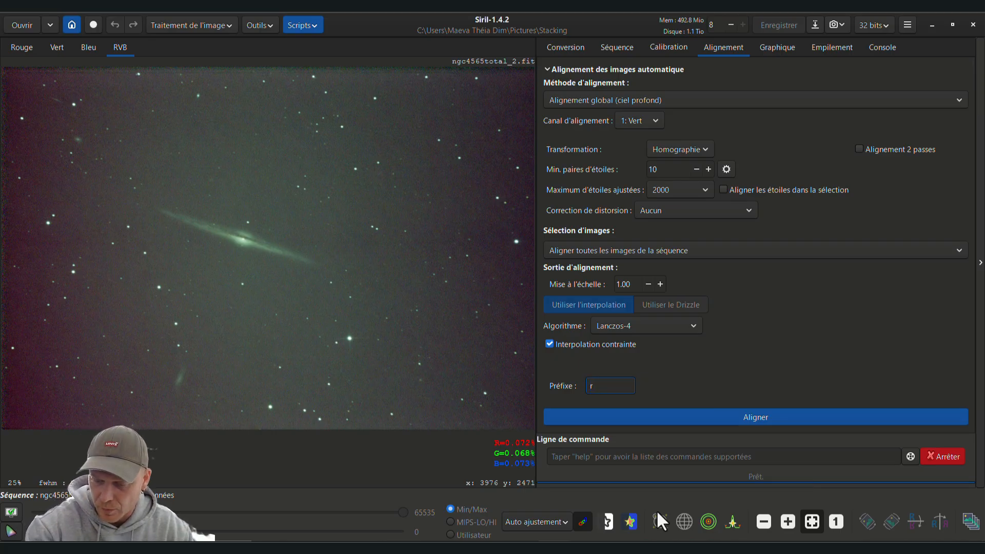
text(_)
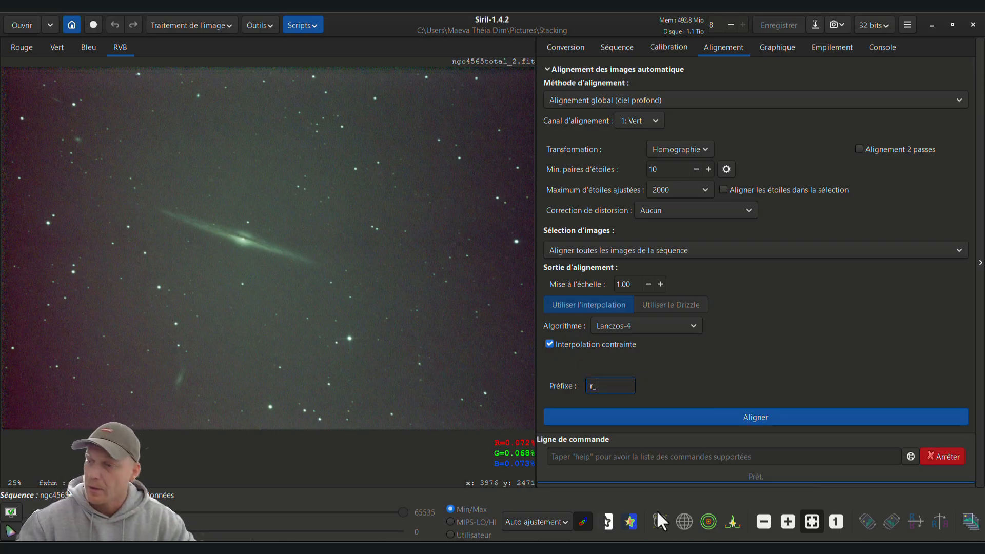
click(735, 417)
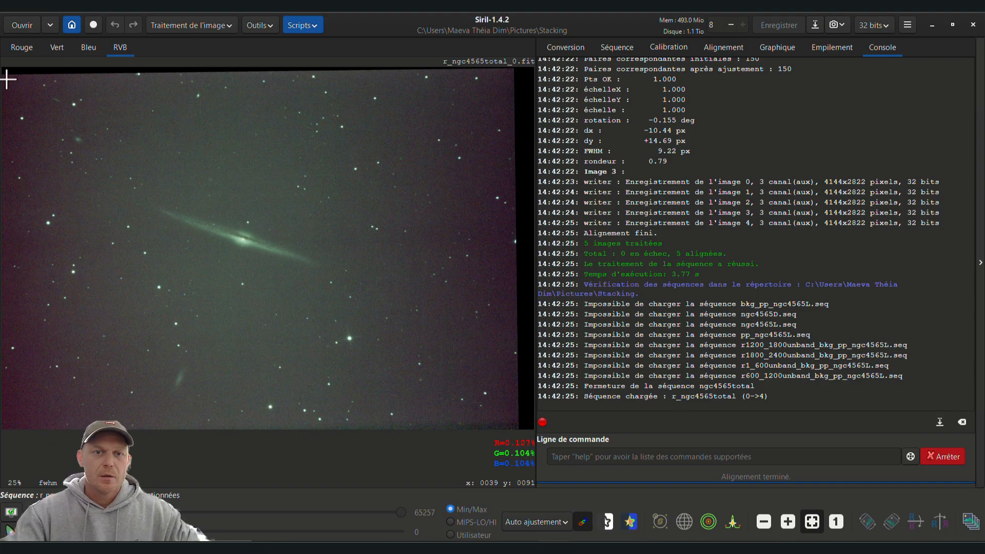
Draw a selection of about 3909 x 2623 px inside the black alignment borders, checking and adjusting it against every image of r_ngc4565total.
drag(8, 80, 508, 420)
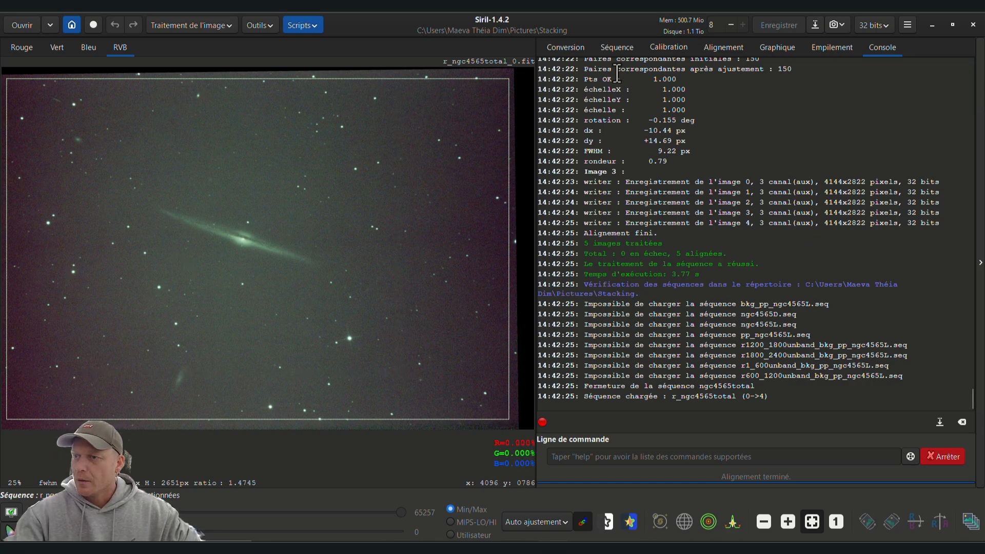
click(614, 47)
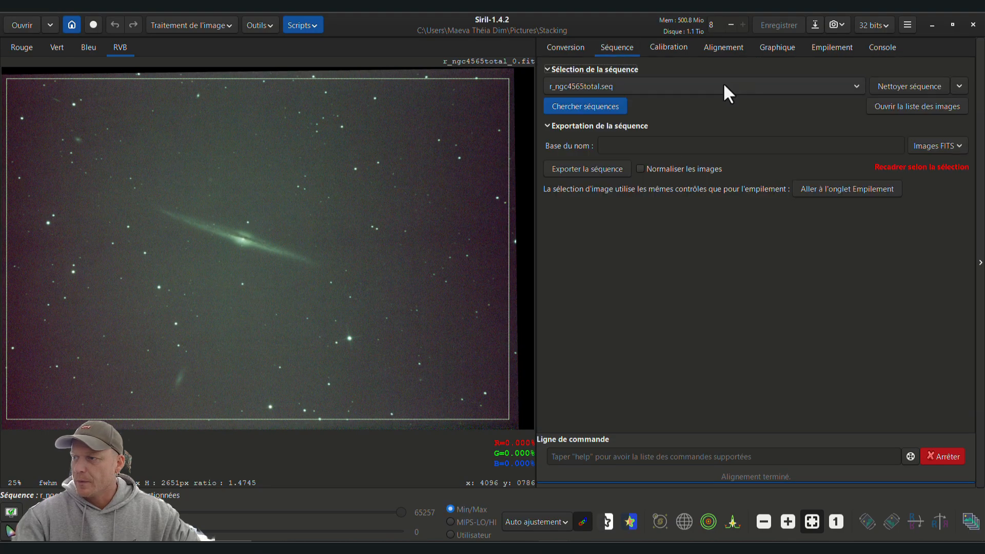
click(895, 109)
drag(620, 154, 832, 139)
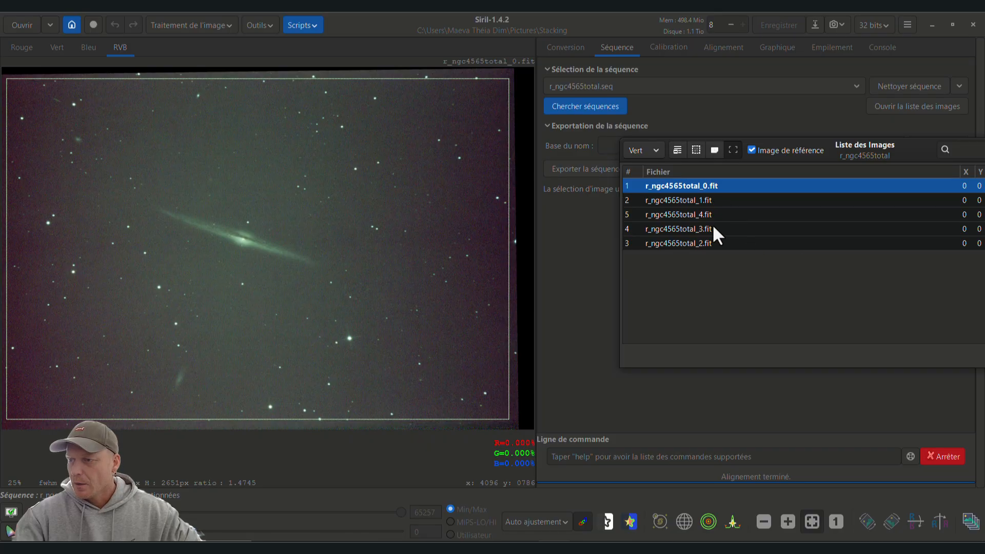
click(720, 199)
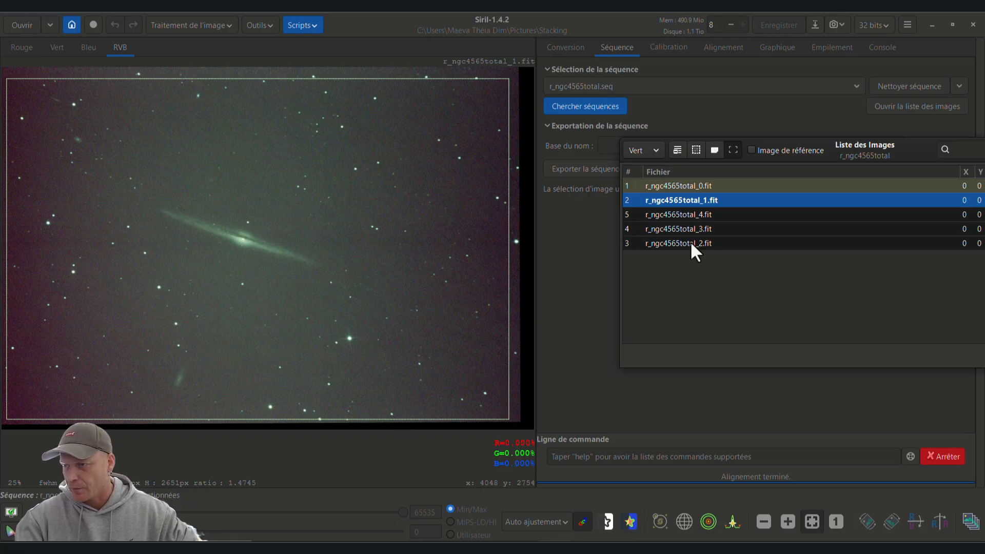
click(689, 214)
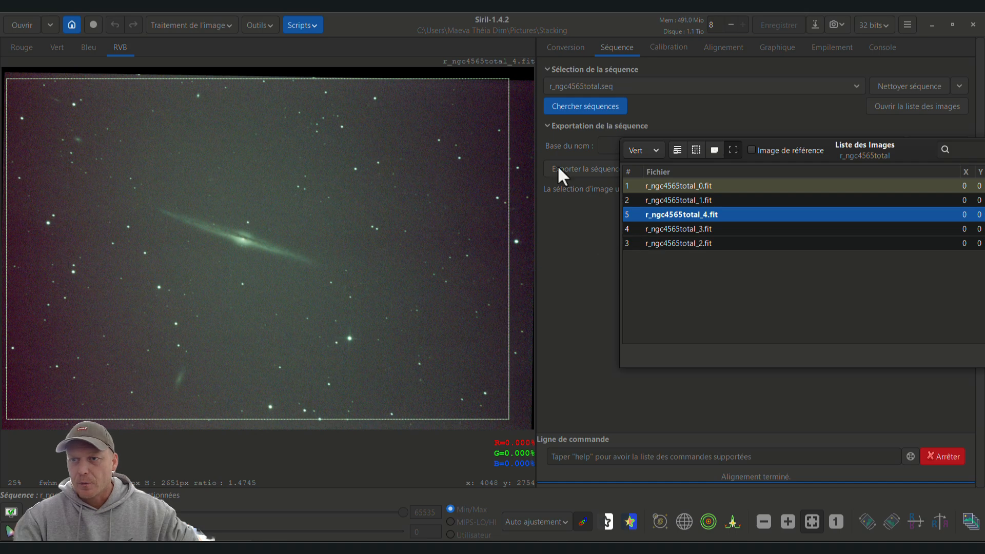
drag(442, 78, 444, 82)
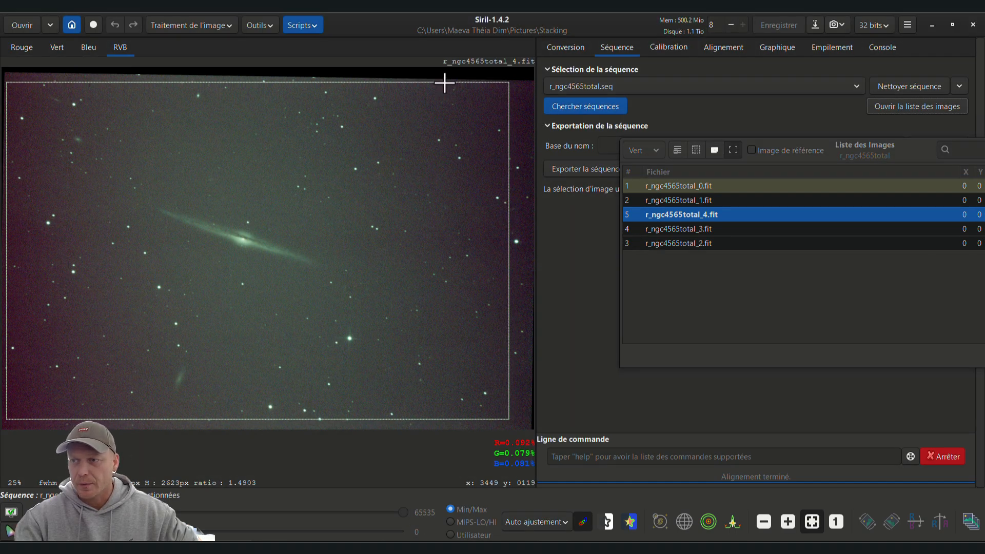
click(701, 229)
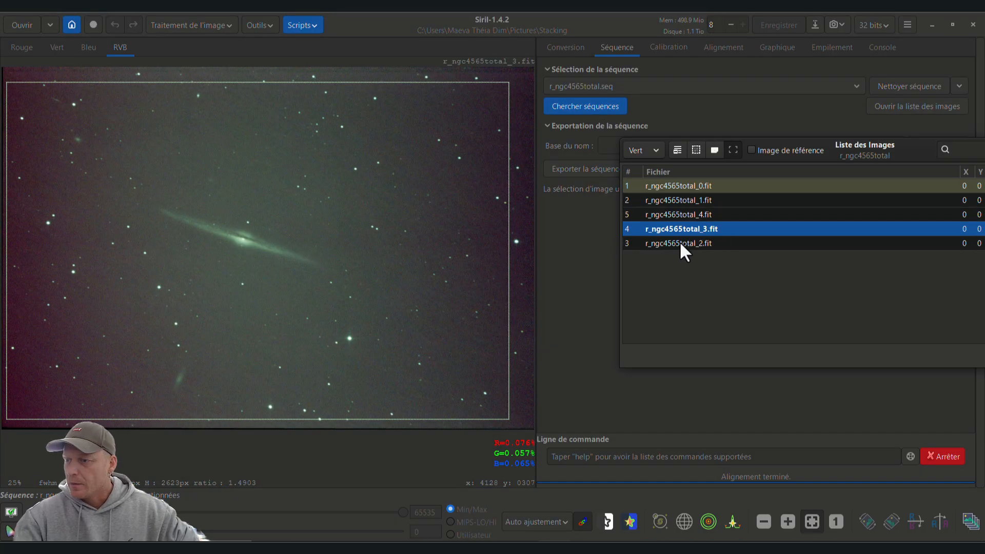
click(687, 243)
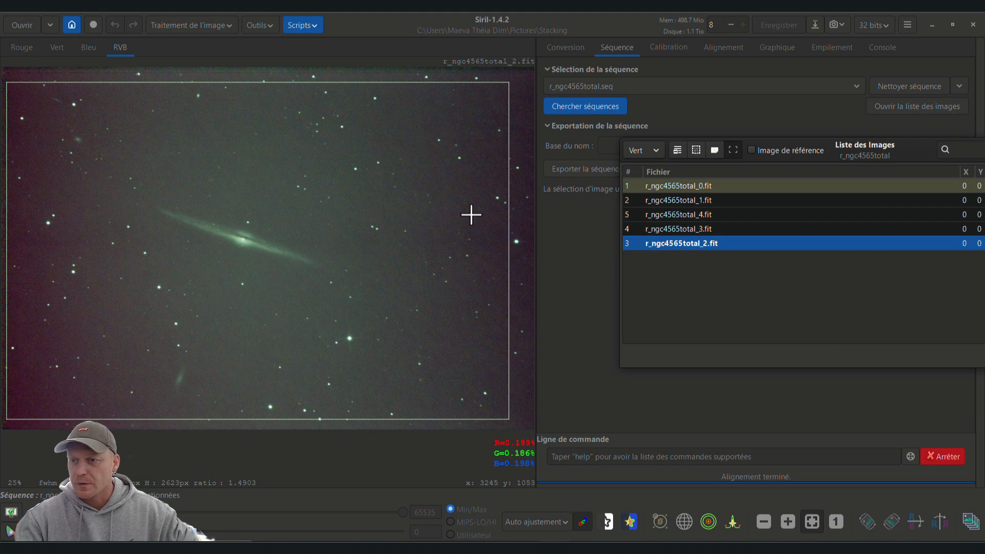
Crop the whole r_ngc4565total sequence to the selection with the output prefix cropped_.
right_click(252, 236)
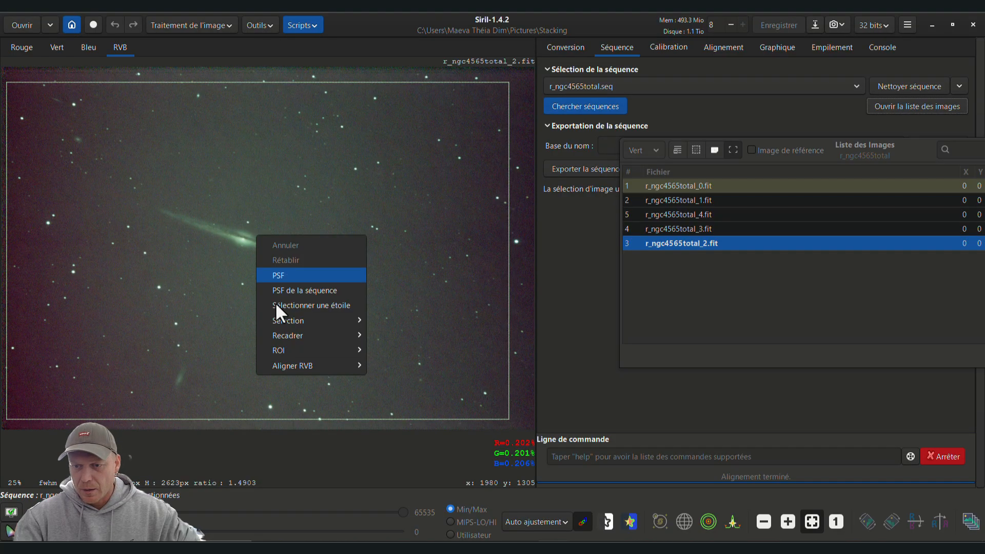
mouse_move(332, 336)
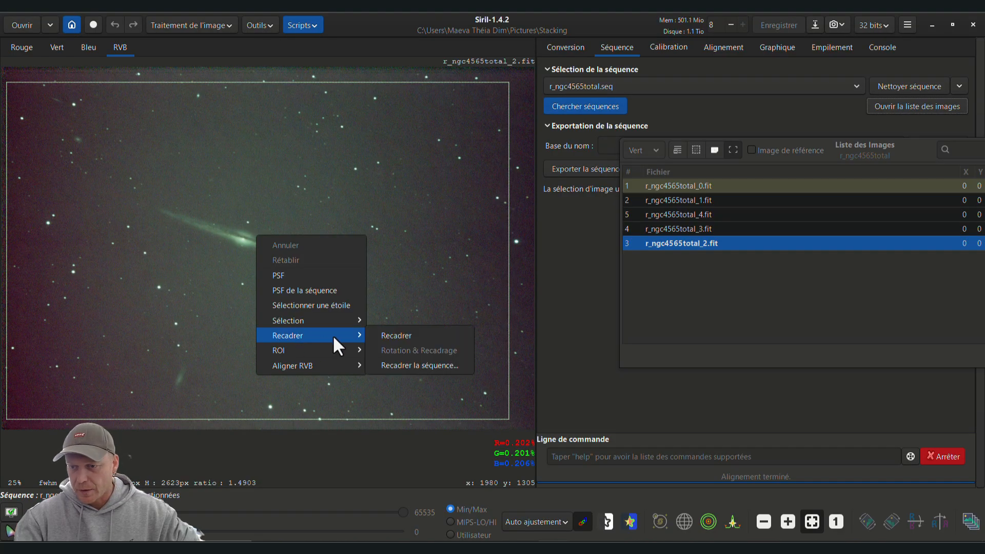
click(417, 365)
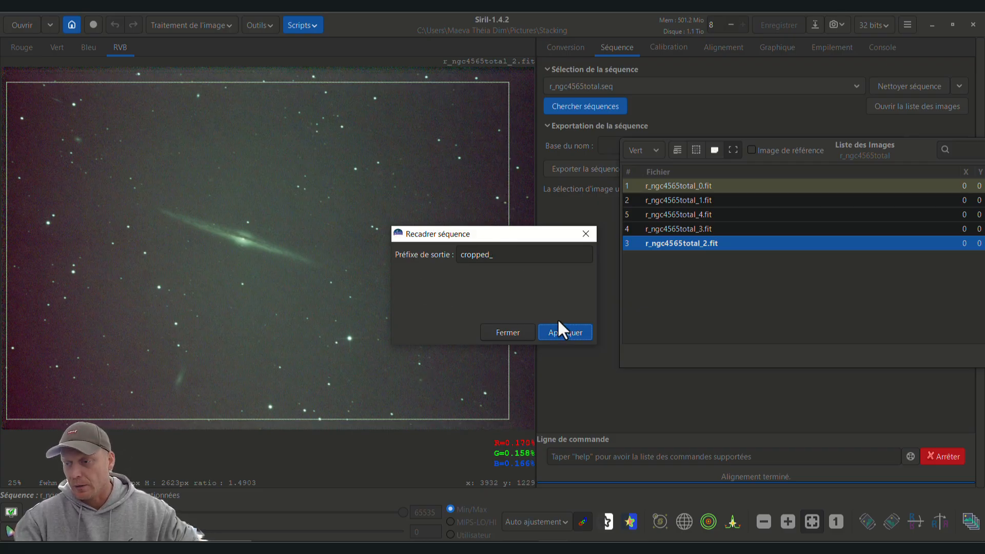
click(564, 332)
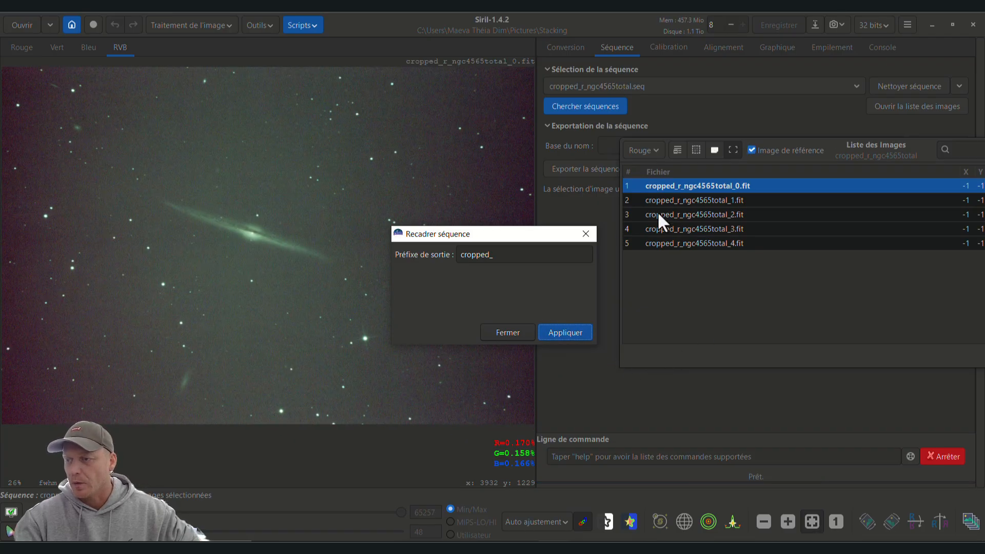
click(496, 330)
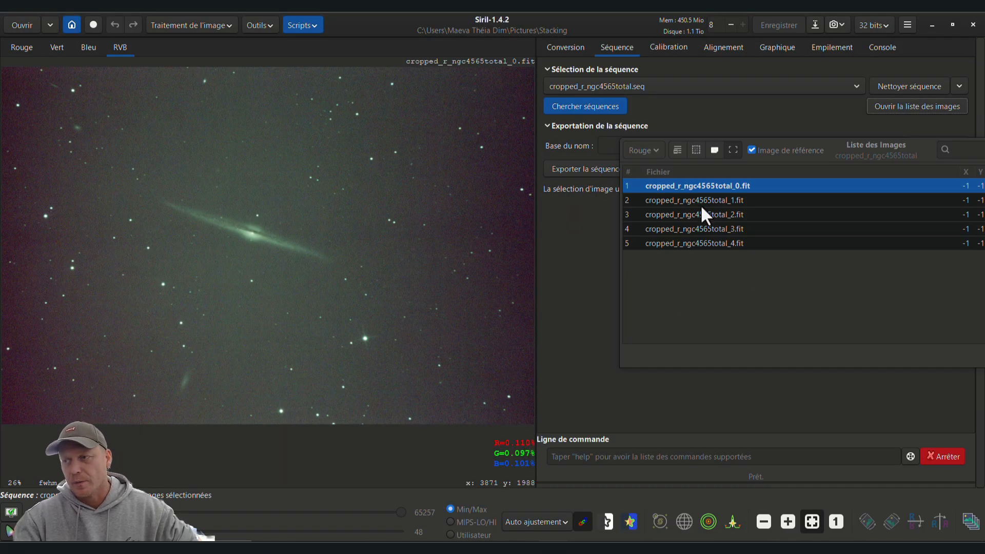
Compare the images of the cropped sequence and set cropped_r_ngc4565total_2.fit as the reference image.
drag(817, 143, 752, 111)
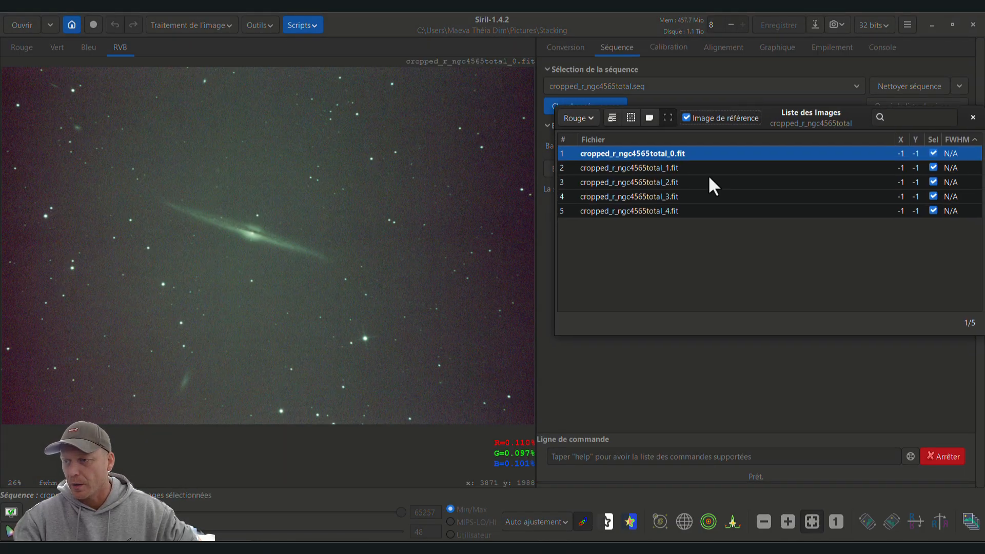
key(Down)
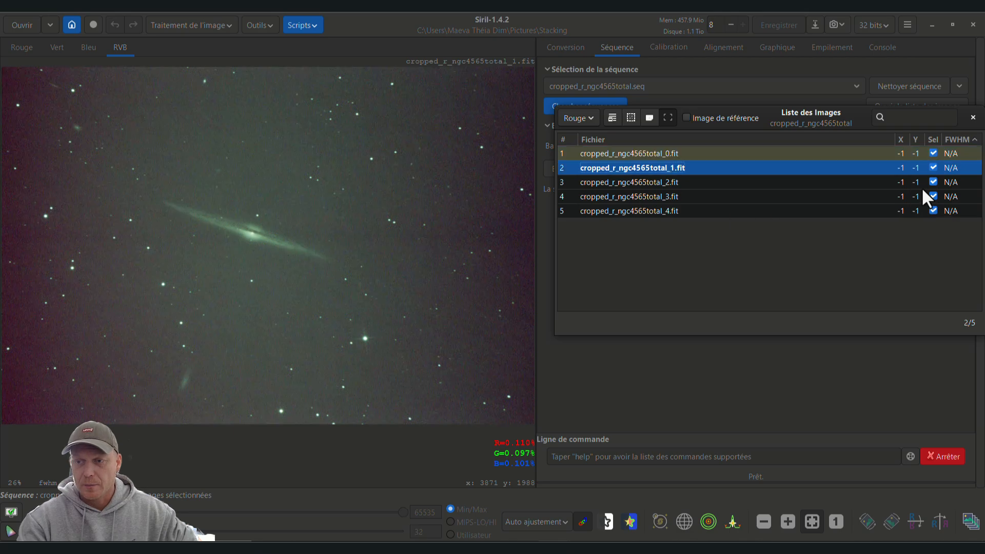
key(Down)
key(Down)
key(Down)
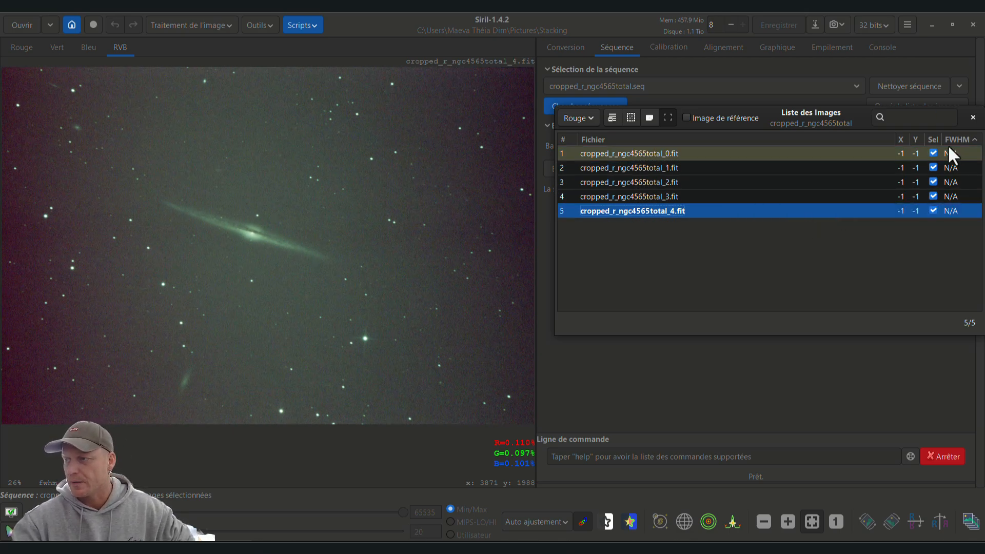
drag(784, 117, 690, 126)
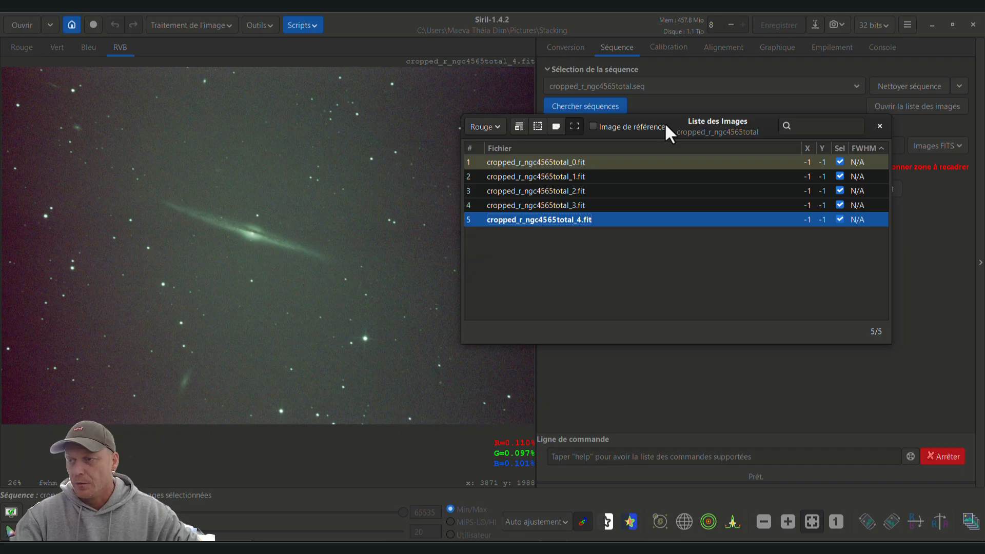
drag(663, 122, 742, 199)
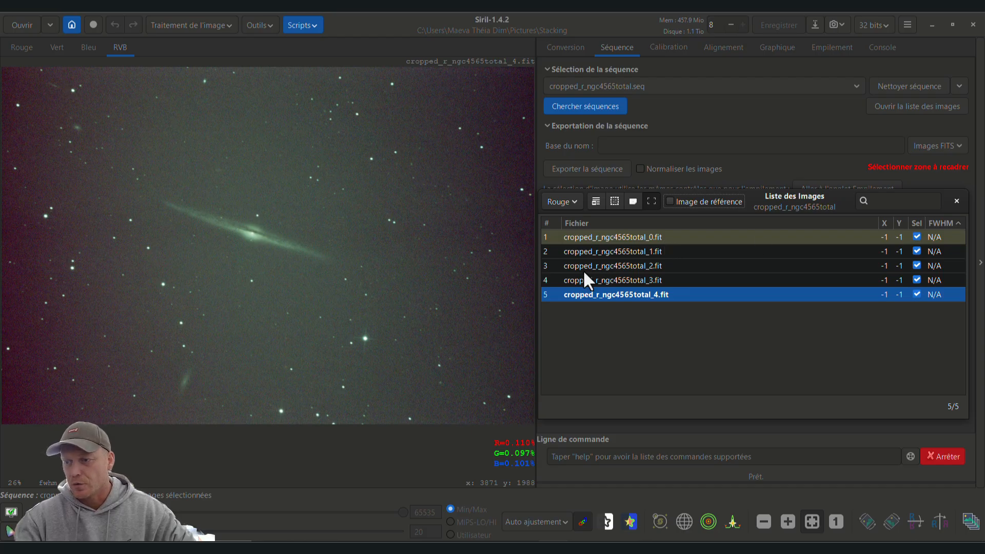
click(621, 266)
click(669, 201)
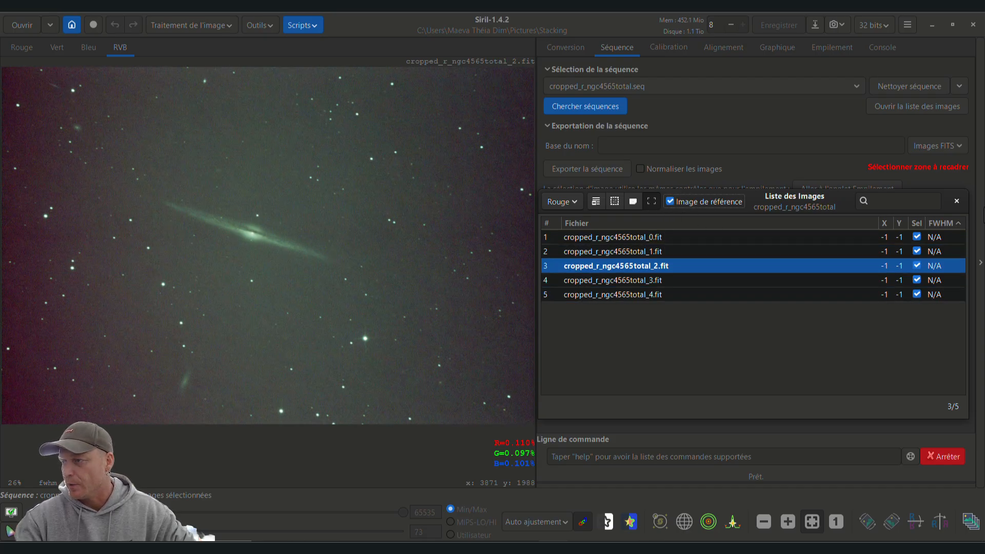
click(956, 201)
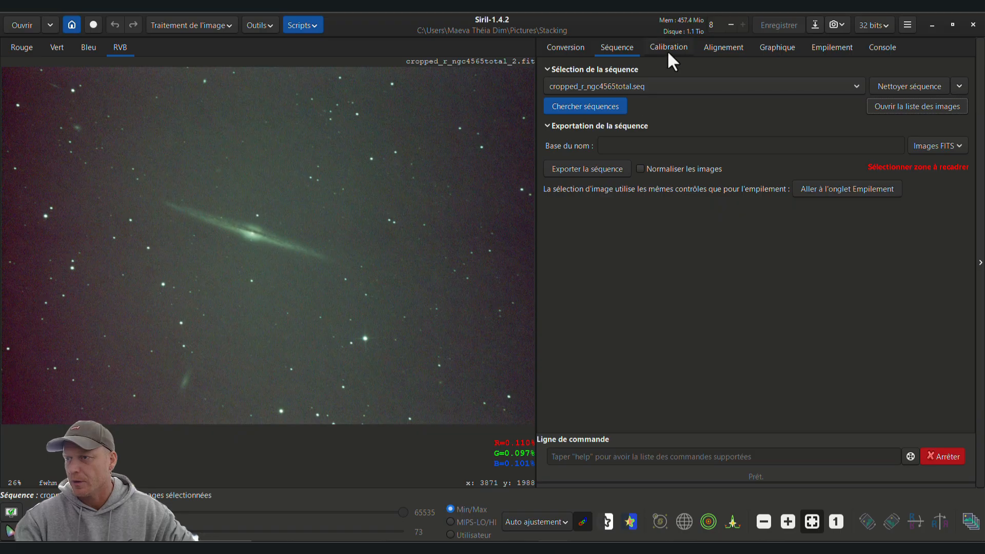
Align all images of the cropped_r_ngc4565total sequence, using global alignment and the prefix r_.
click(721, 48)
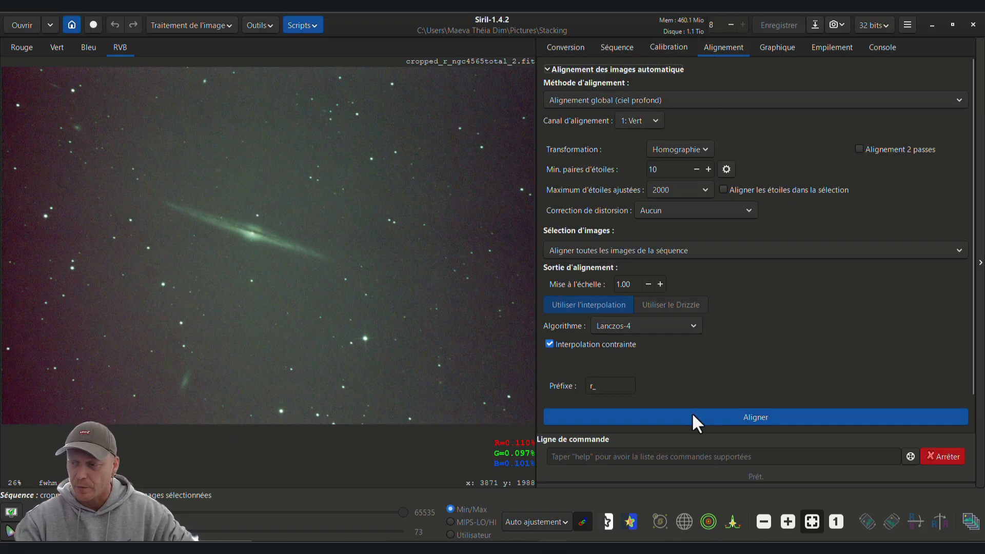
click(734, 418)
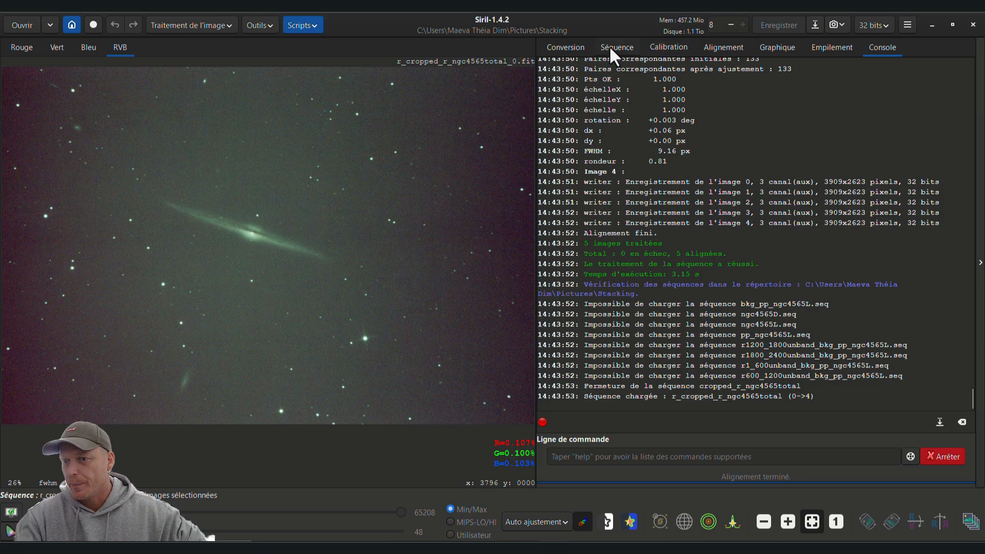
Set r_cropped_r_ngc4565total_3.fit as the reference image of the newly aligned sequence.
click(611, 51)
click(907, 105)
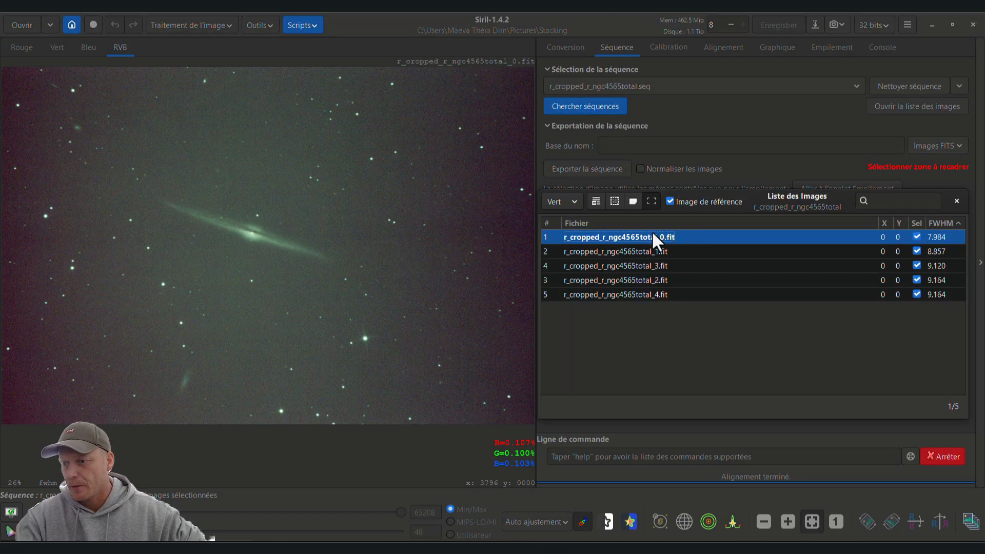
click(621, 265)
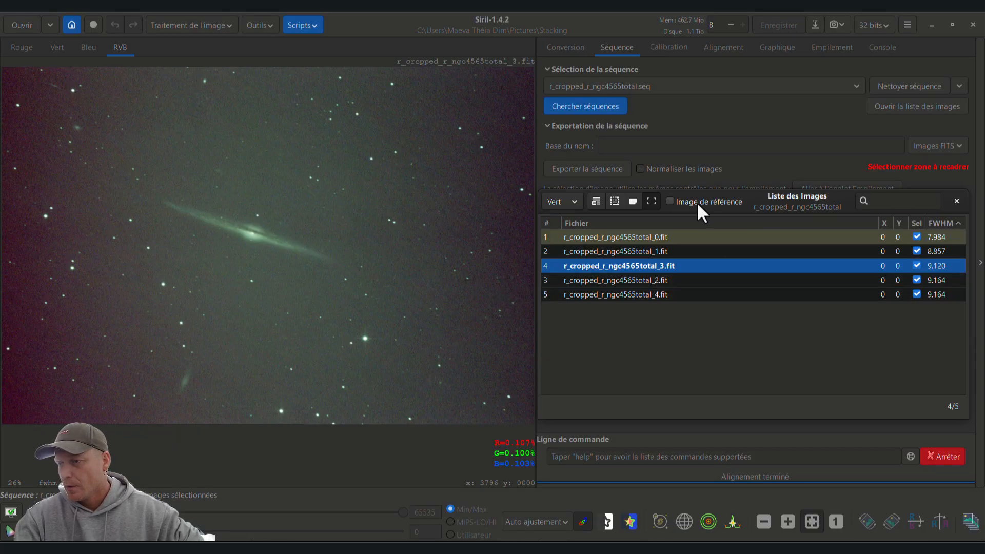
click(670, 201)
click(955, 200)
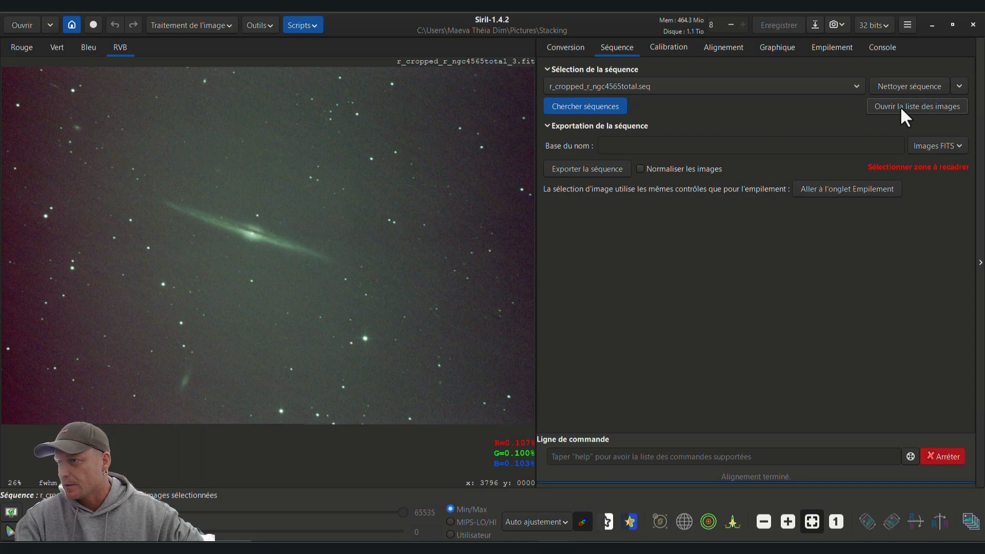
Configure stacking with Additive avec mise à l'échelle normalisation, Test de déviation extrême généralisé de Student rejection and Nombre d'étoiles weighting.
click(826, 48)
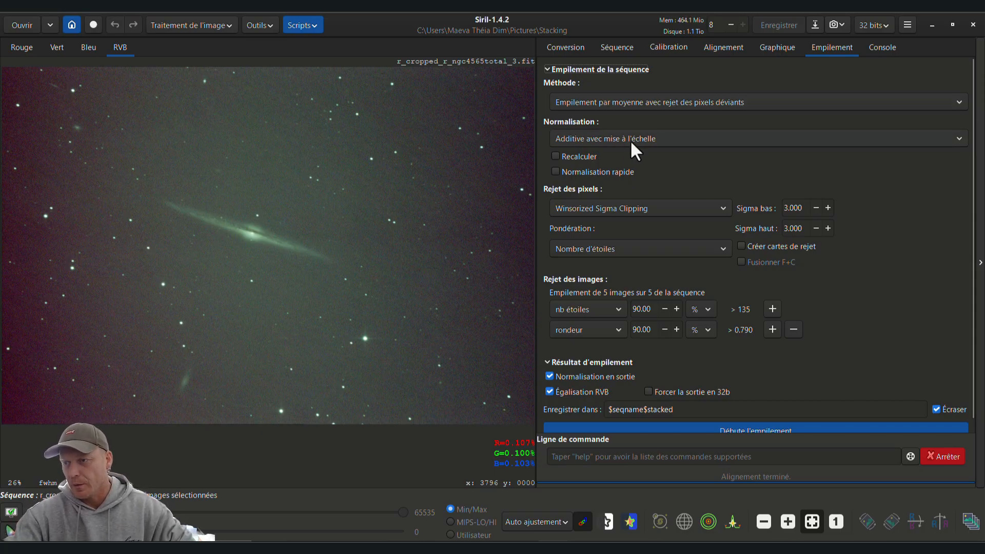
click(666, 138)
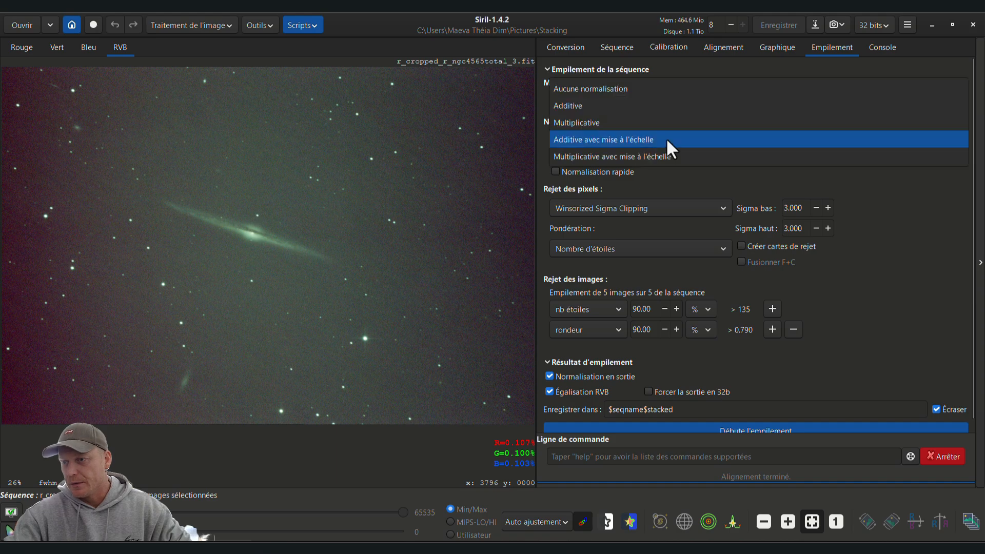
click(667, 139)
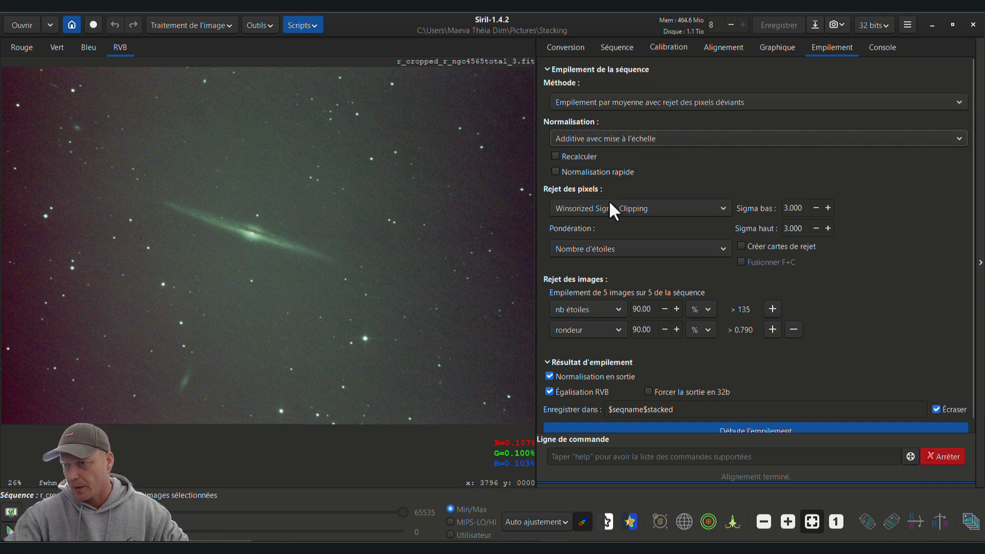
click(673, 208)
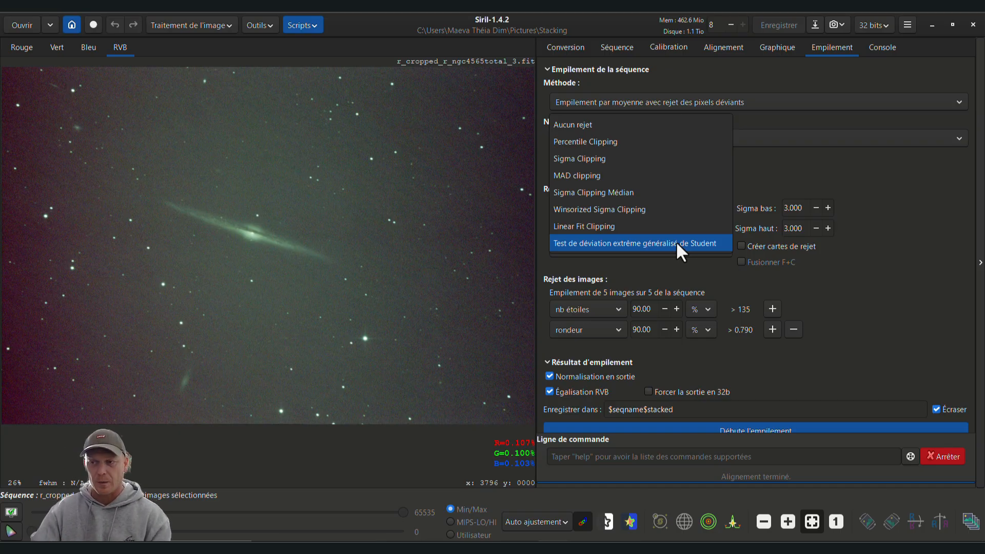
click(638, 238)
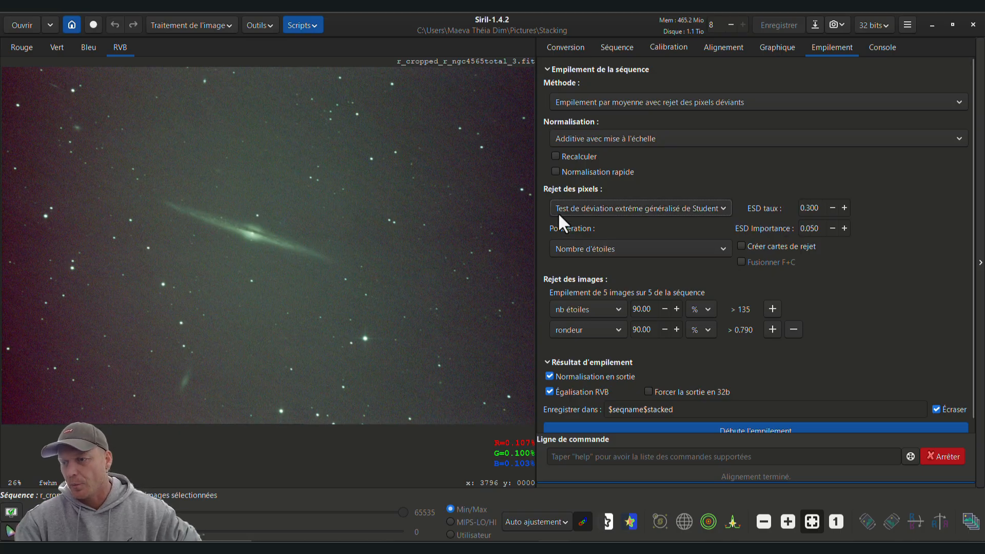
click(616, 247)
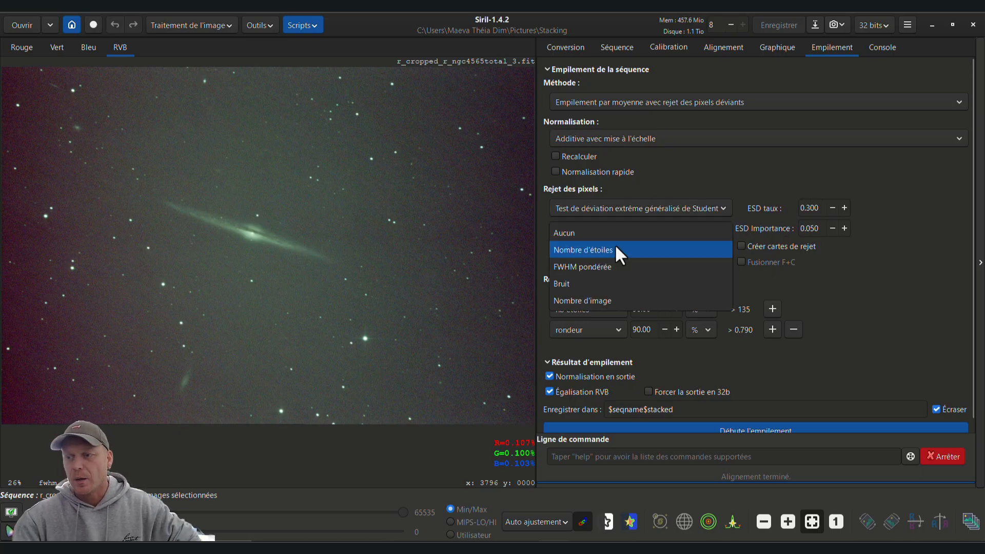
click(580, 234)
click(583, 251)
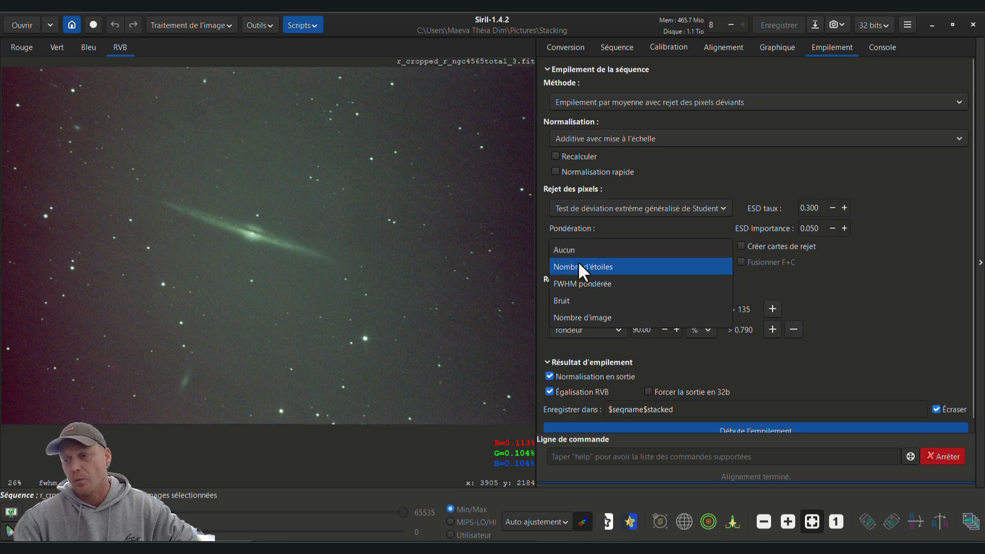
click(578, 263)
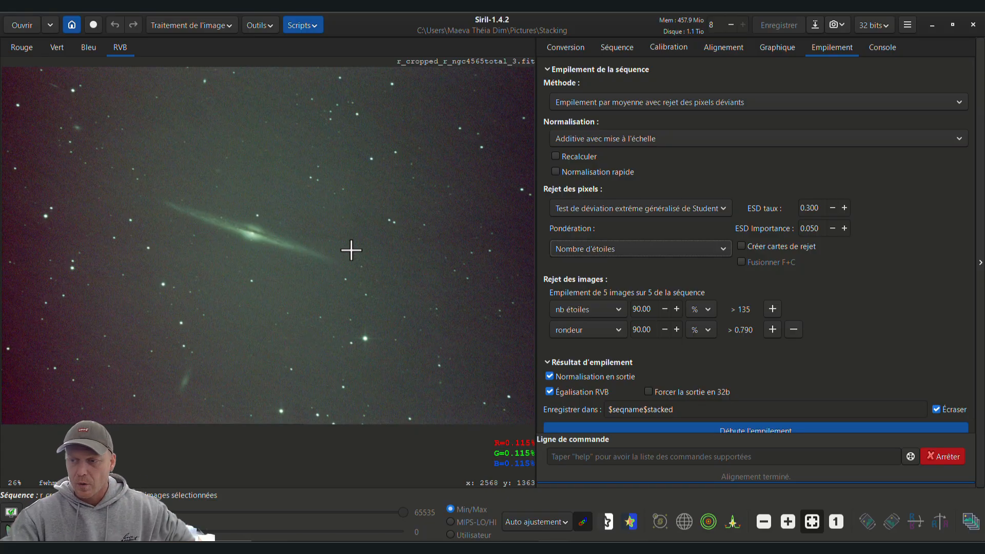
Replace the star-count and roundness image filters with toutes and stack the r_cropped_r_ngc4565total sequence.
click(794, 329)
click(609, 314)
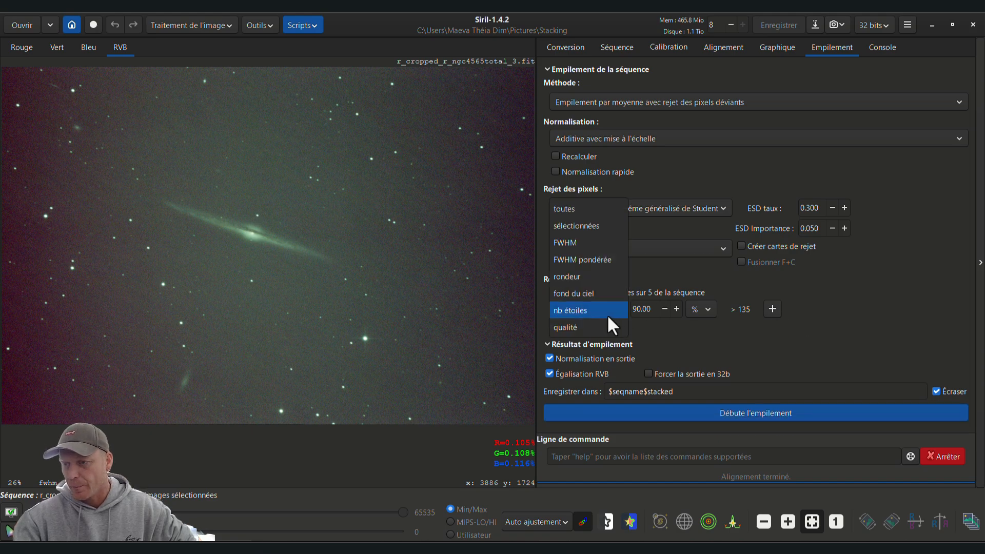
click(556, 209)
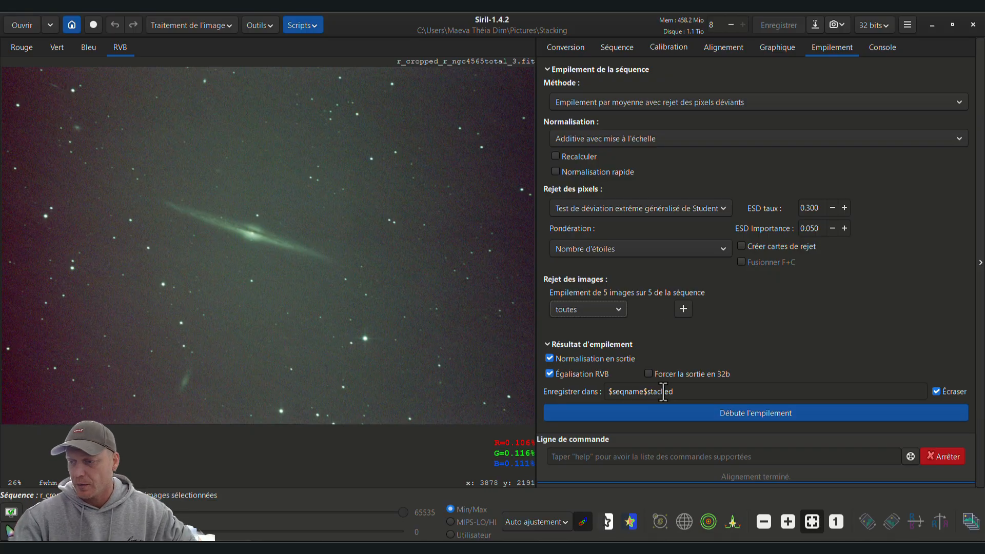
click(728, 414)
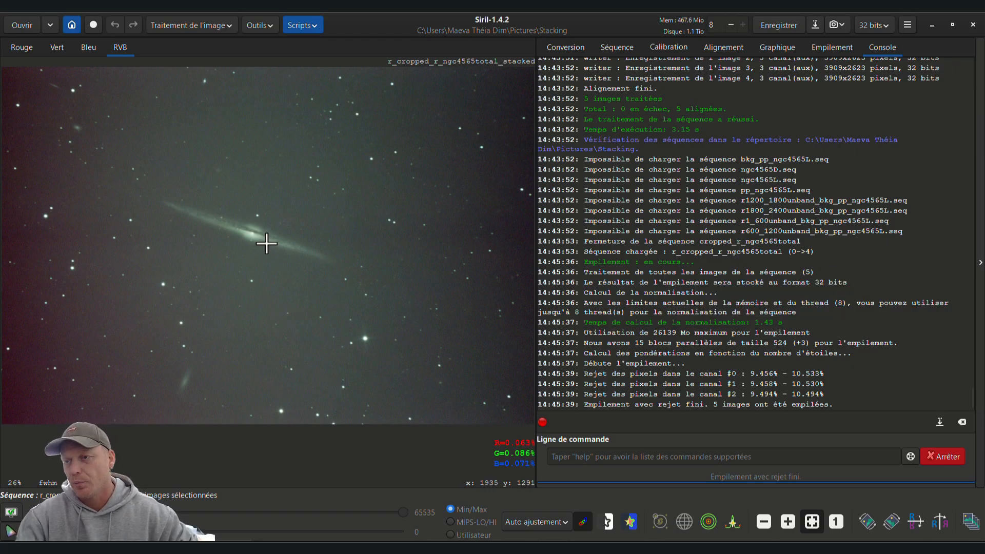
Load r_cropped_r_ngc4565total_3.fit from the sequence's image list in place of the stacked result.
click(615, 45)
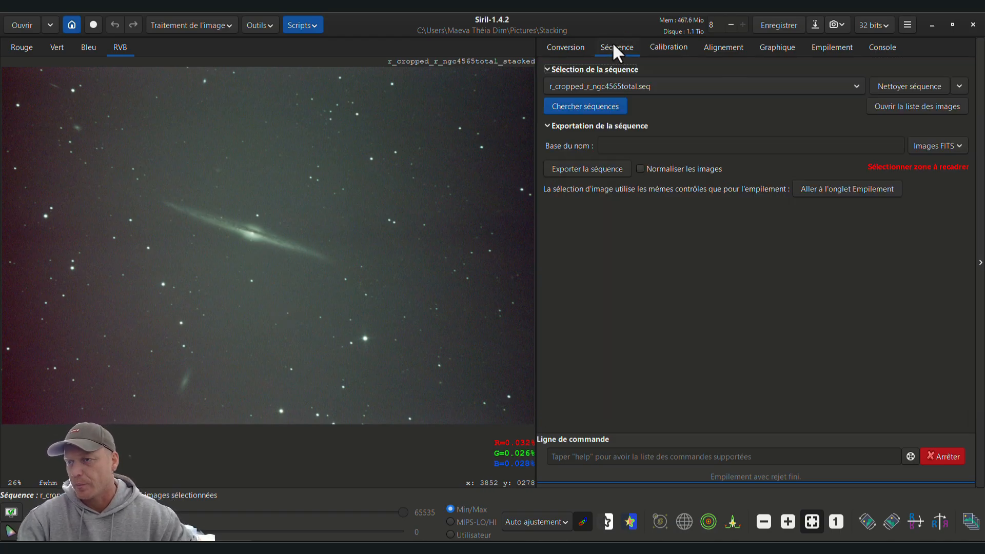
click(912, 110)
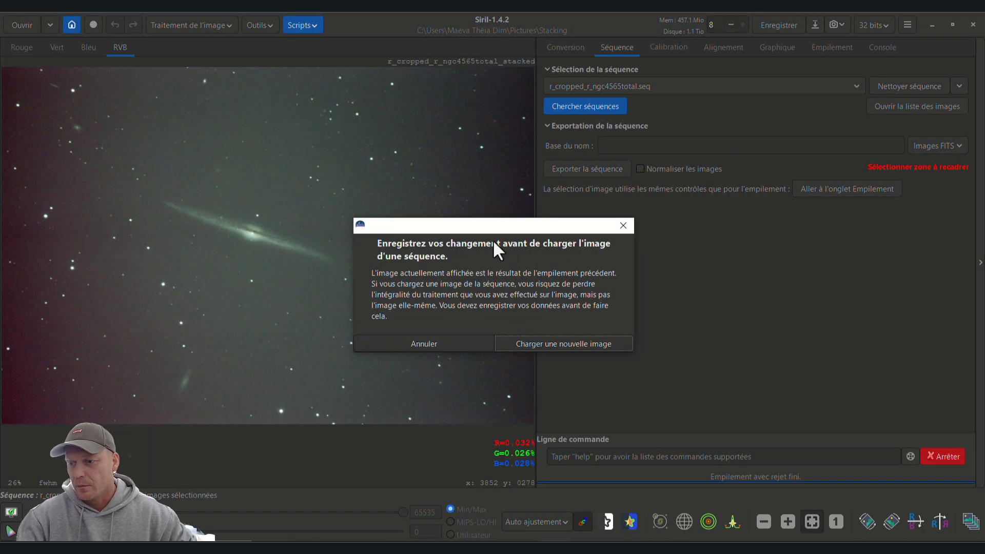
click(454, 342)
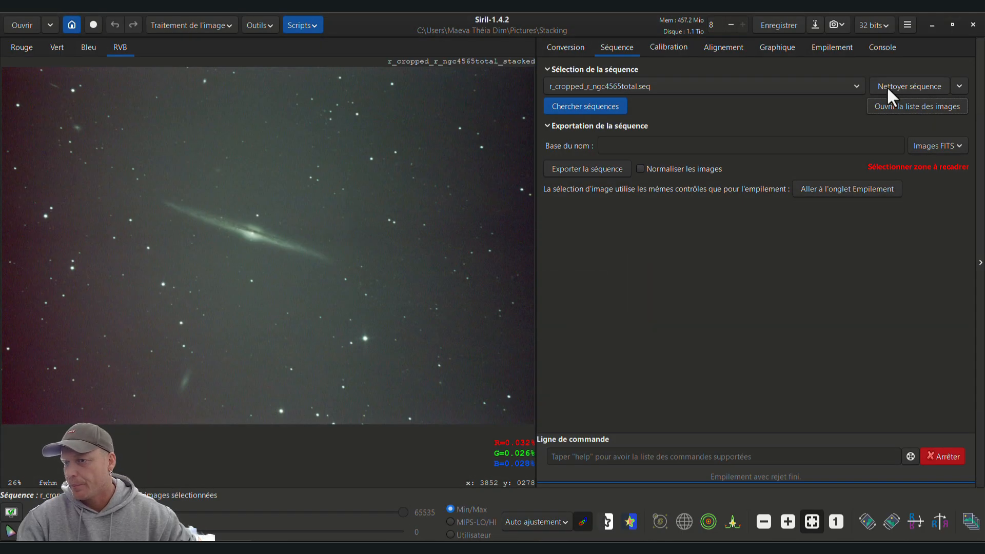
click(896, 107)
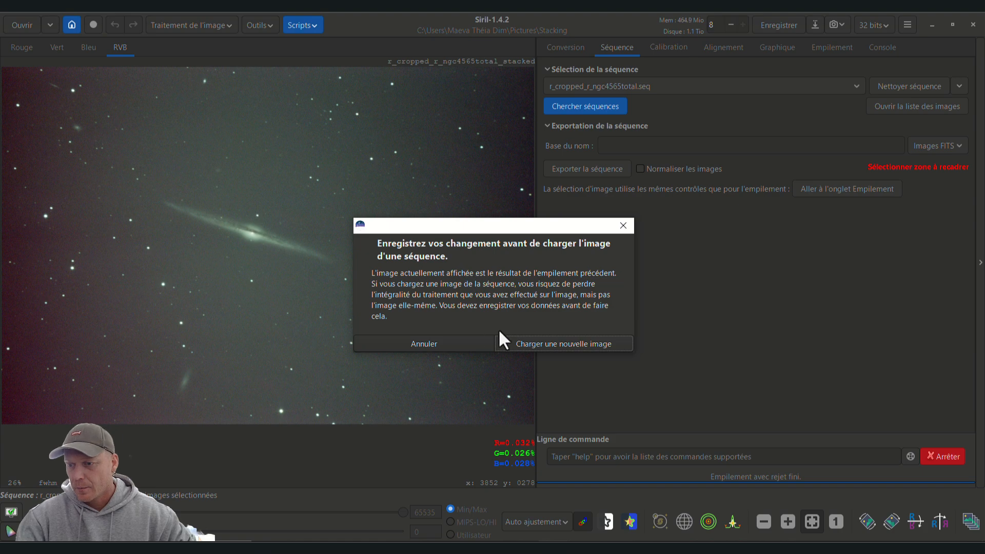
click(532, 343)
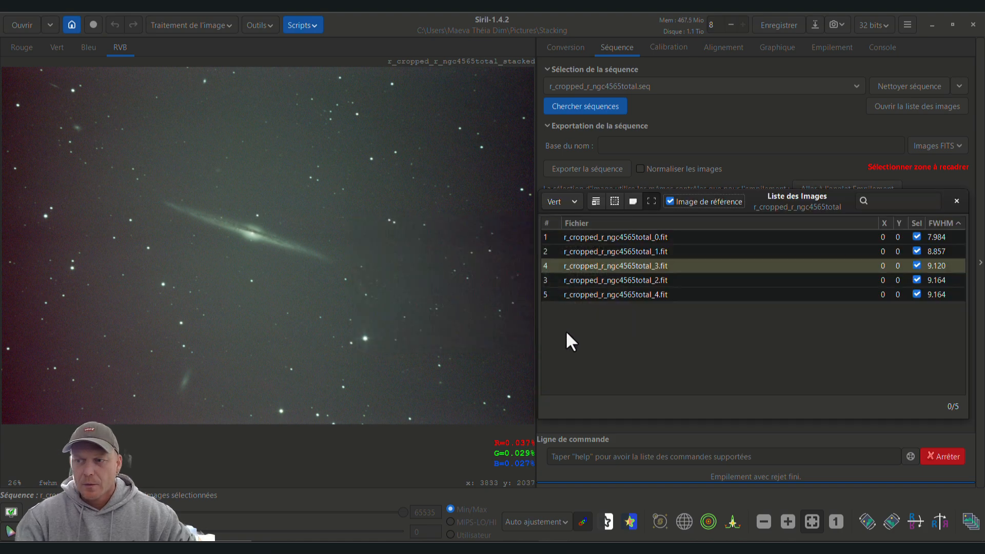
click(629, 264)
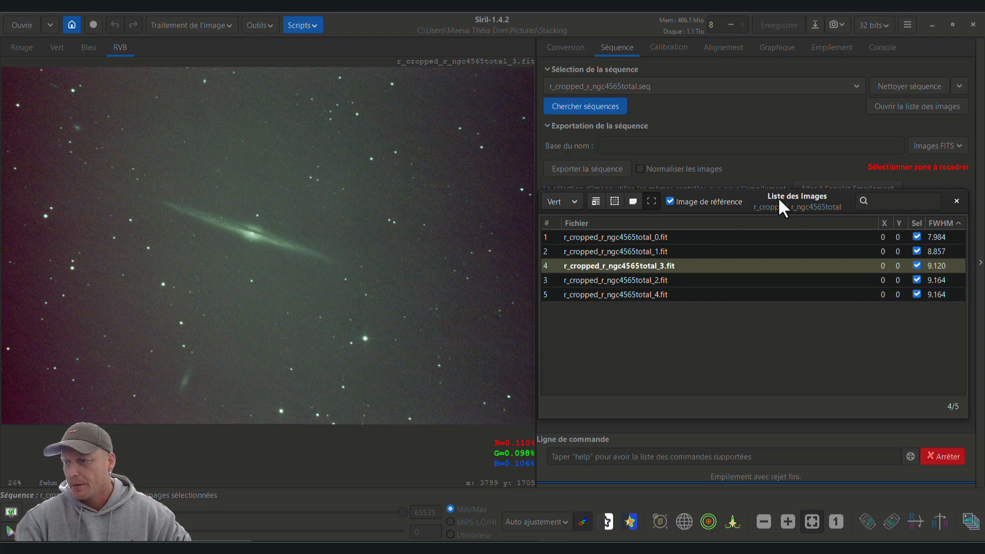
drag(778, 196, 675, 189)
click(853, 191)
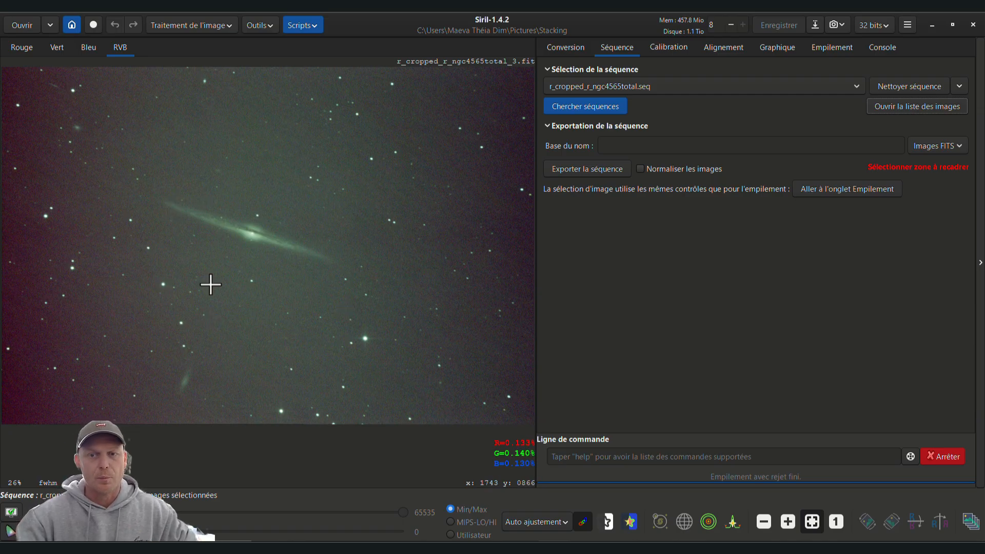
Compute the image's gradient with RBF interpolation and Soustraction correction, using generated background samples that exclude the galaxy.
click(195, 24)
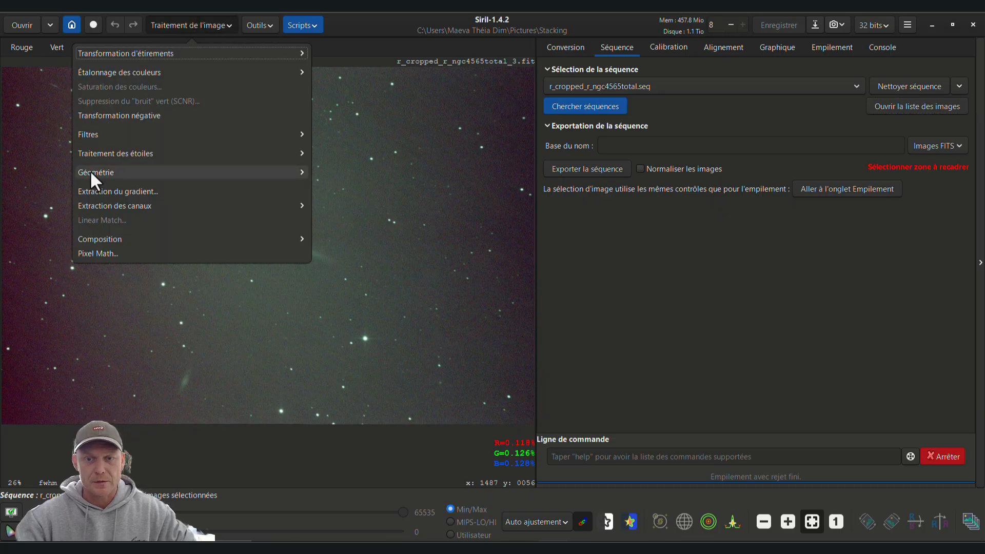
click(108, 188)
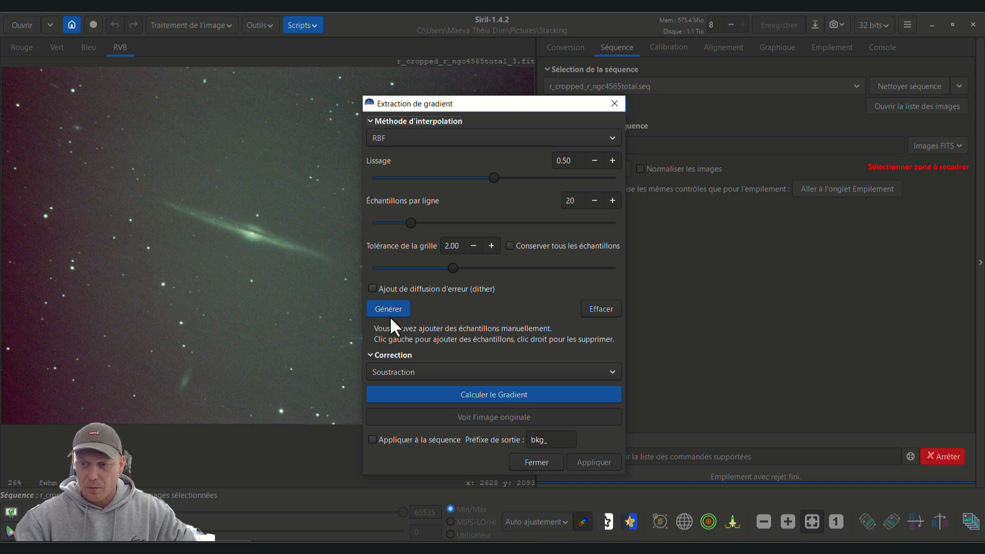
drag(473, 109, 668, 122)
right_click(309, 272)
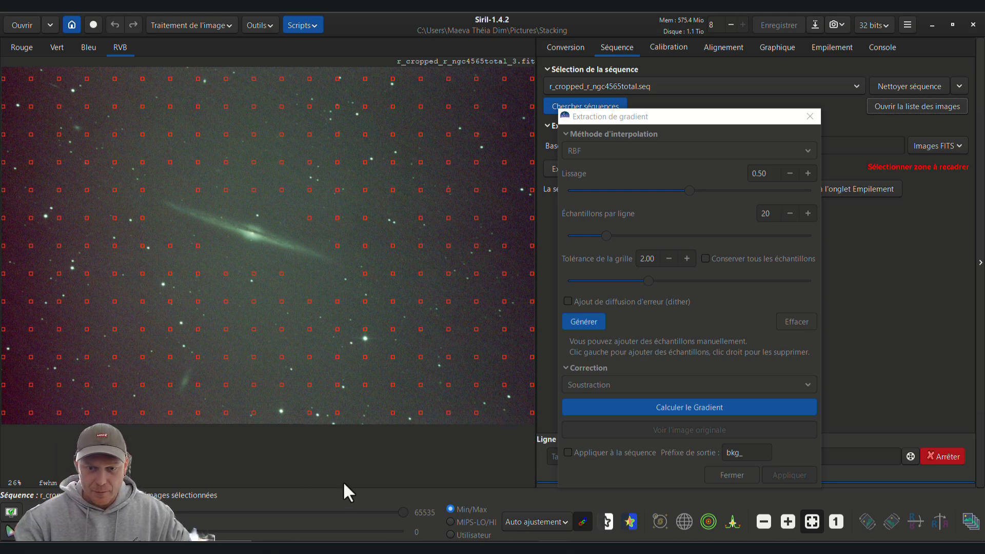
click(664, 406)
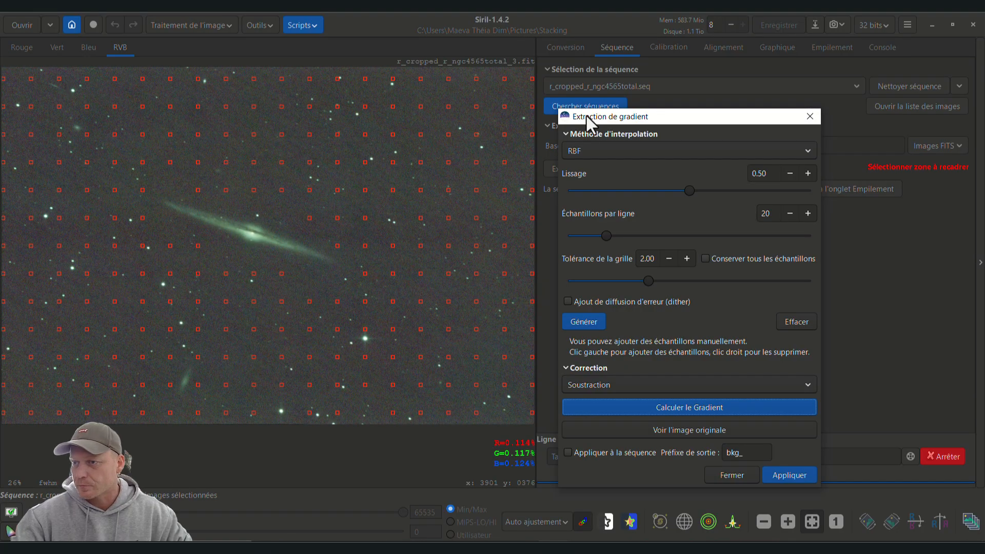
Apply the RBF gradient extraction to the whole sequence with the output prefix bkg_.
drag(614, 117, 683, 76)
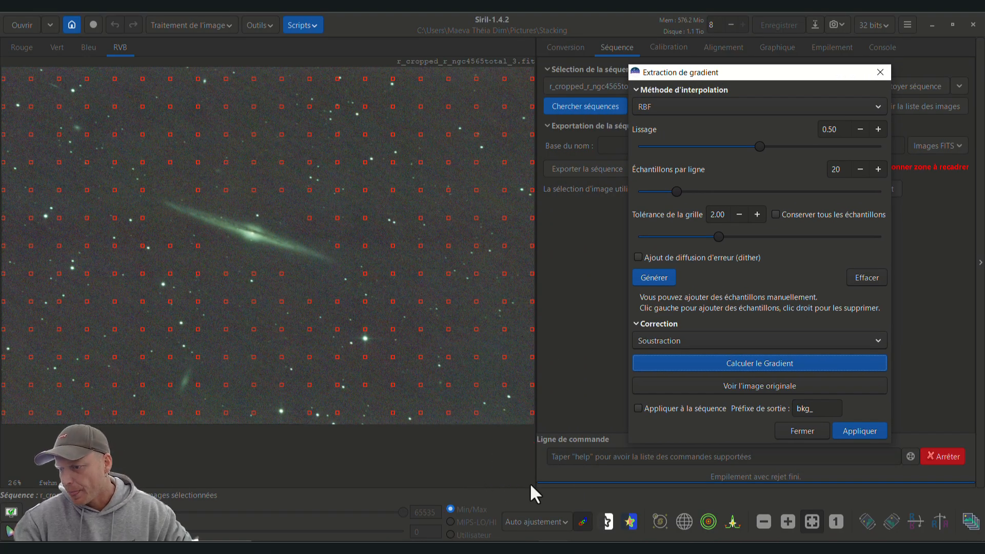
click(639, 408)
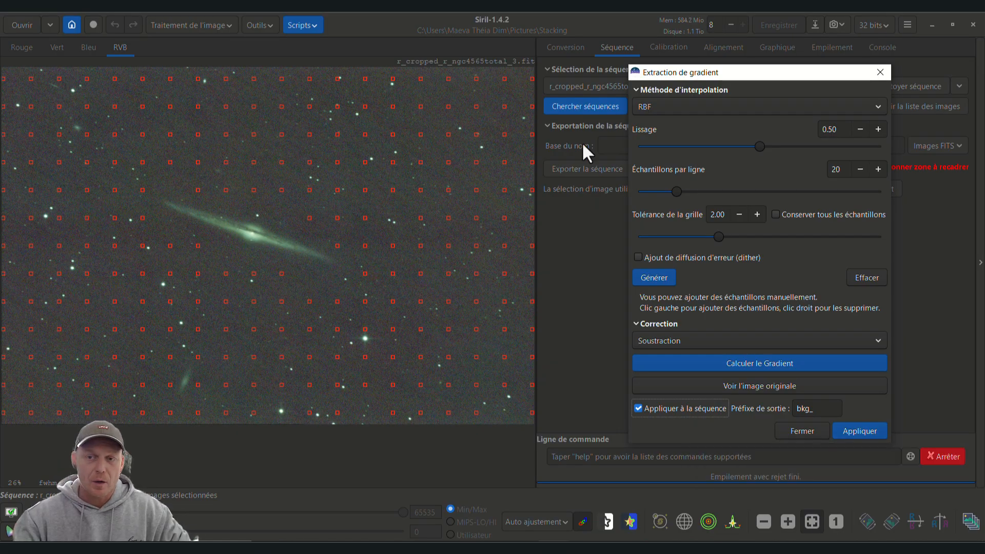
click(860, 431)
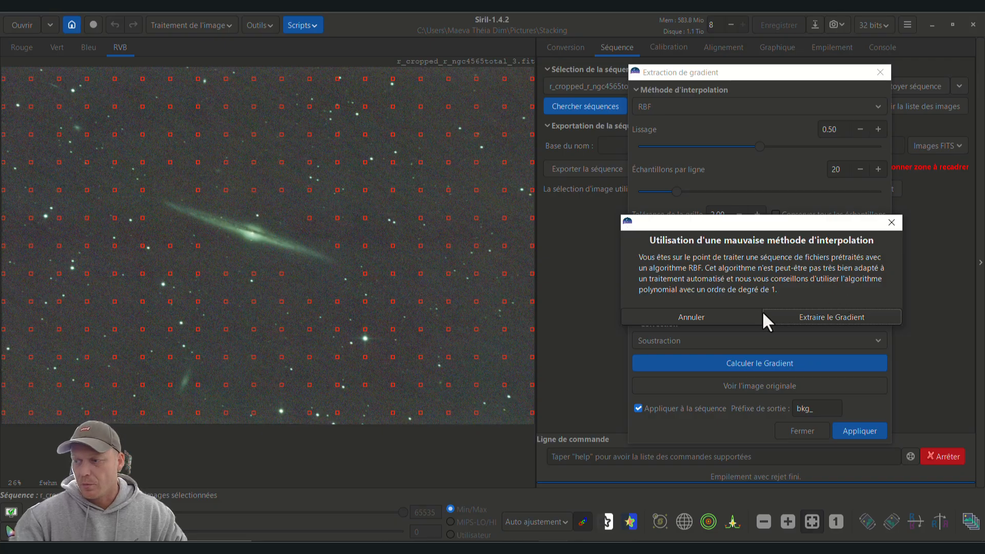
click(833, 314)
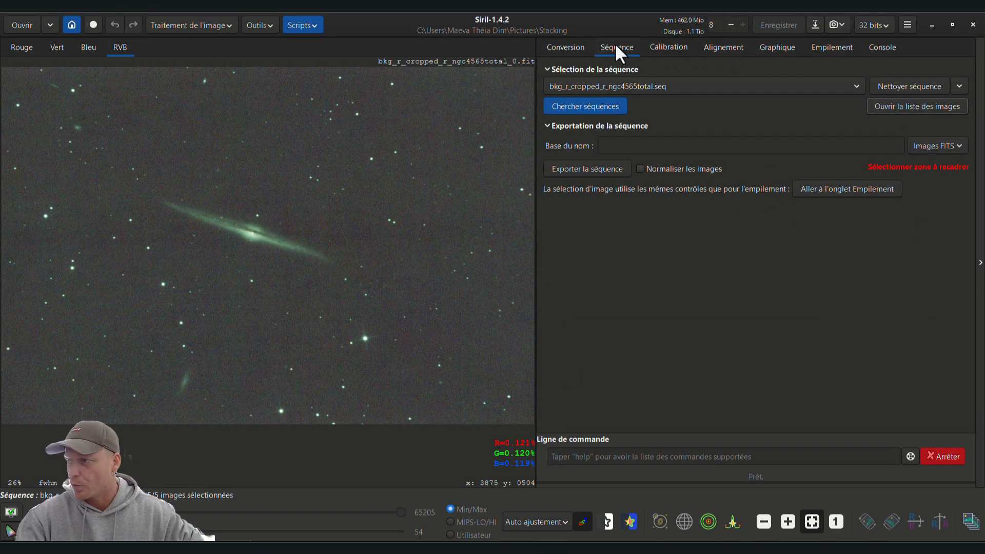
Set bkg_r_cropped_r_ngc4565total_3.fit as the reference image of the gradient-corrected sequence.
click(879, 104)
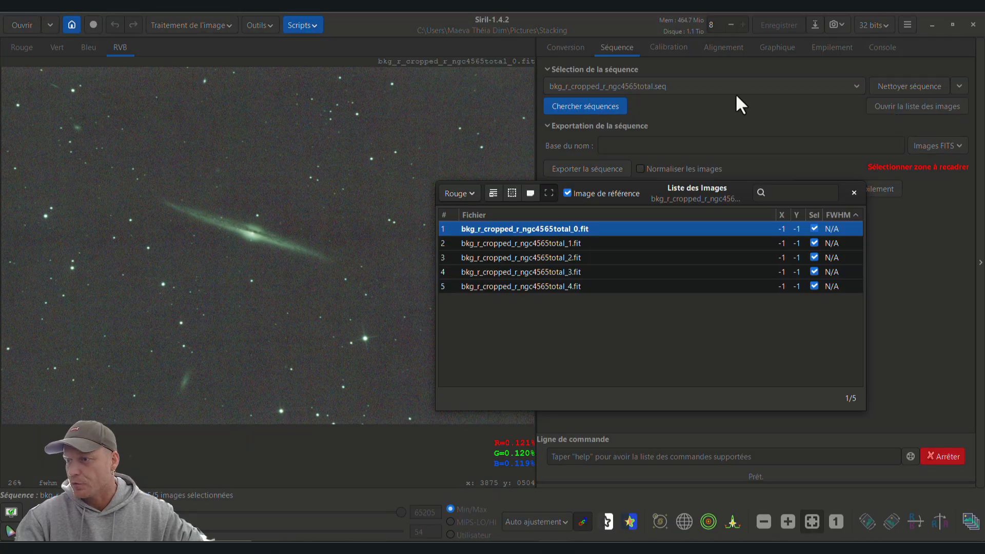
click(854, 193)
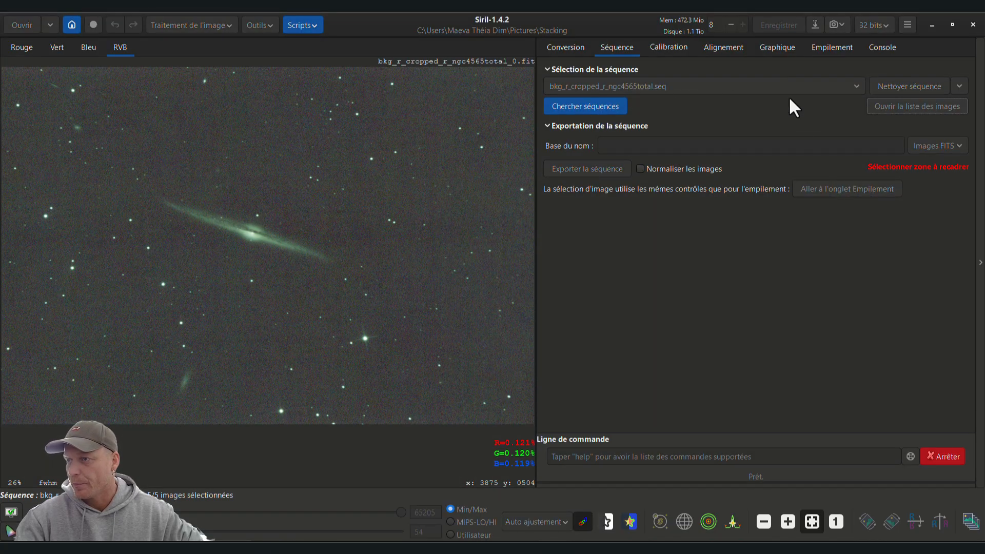
click(725, 50)
click(611, 48)
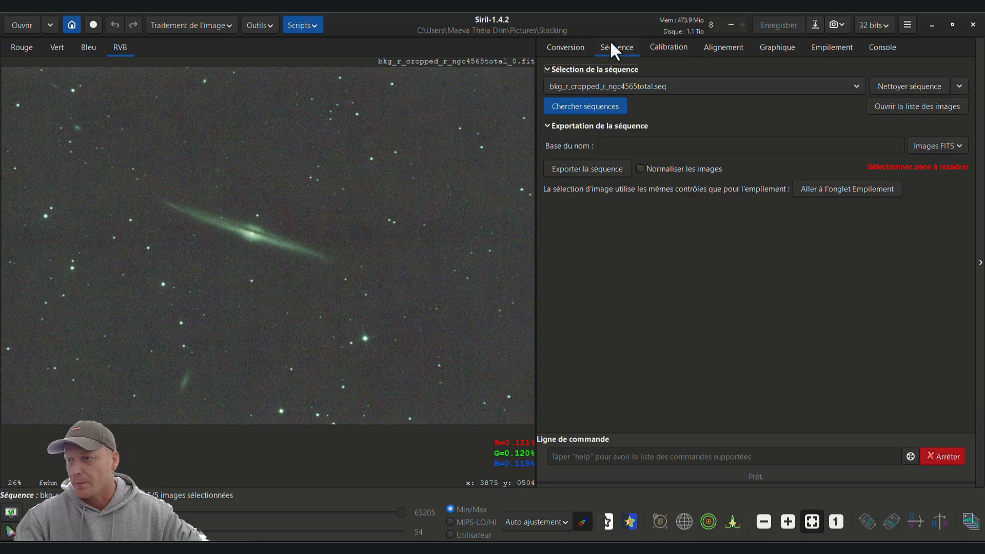
click(890, 112)
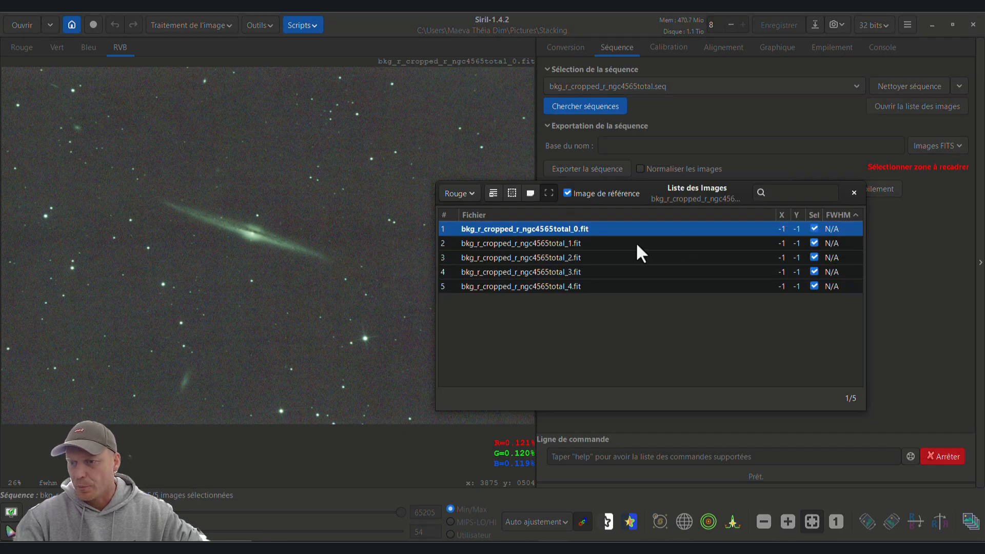
click(518, 256)
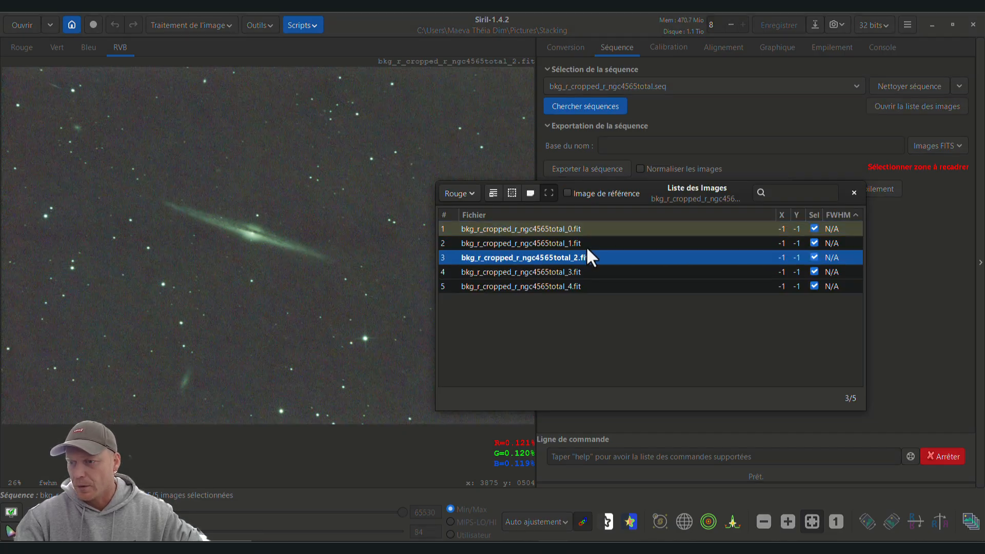
click(518, 269)
click(568, 193)
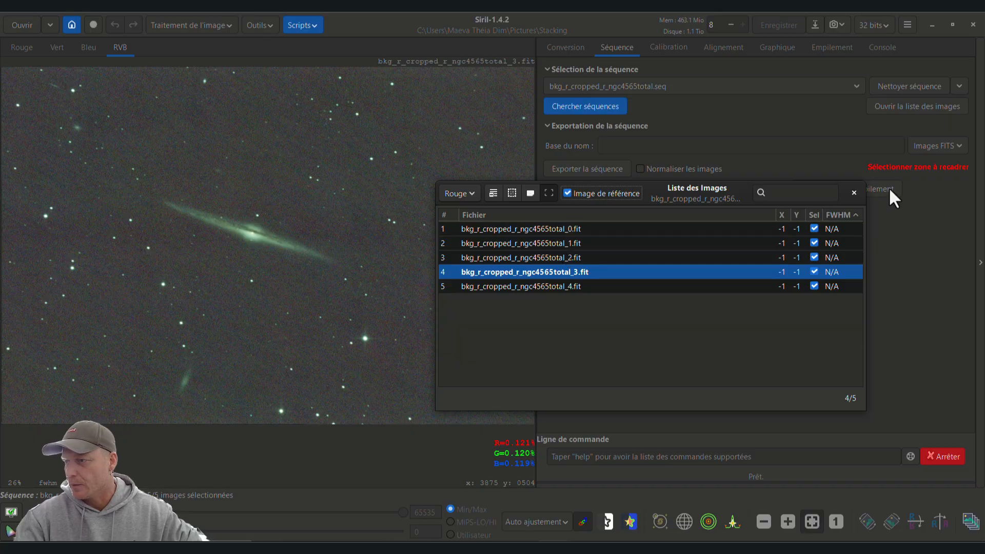
click(854, 193)
Align all images of the bkg_r_cropped_r_ngc4565total sequence with global alignment on the green channel and the prefix r_.
click(730, 49)
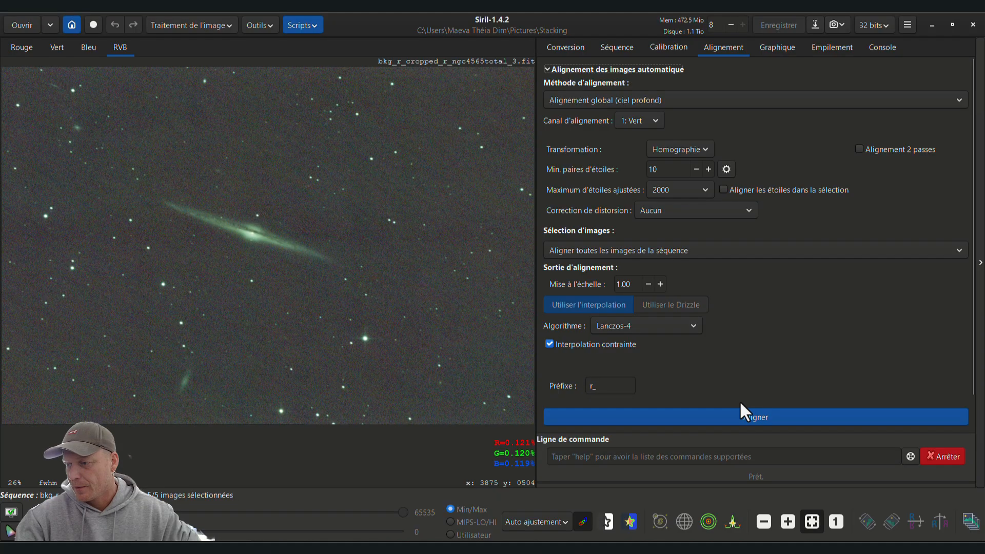
click(741, 416)
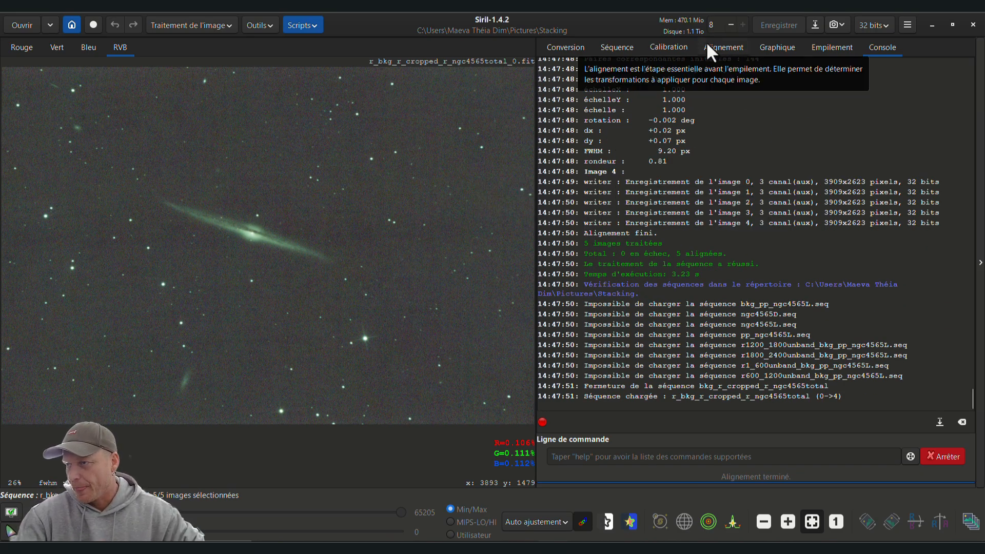
Stack all aligned images by average with generalized extreme Studentized deviate rejection, additive scaling normalization and star-count weighting, into $seqname$stacked.
click(820, 50)
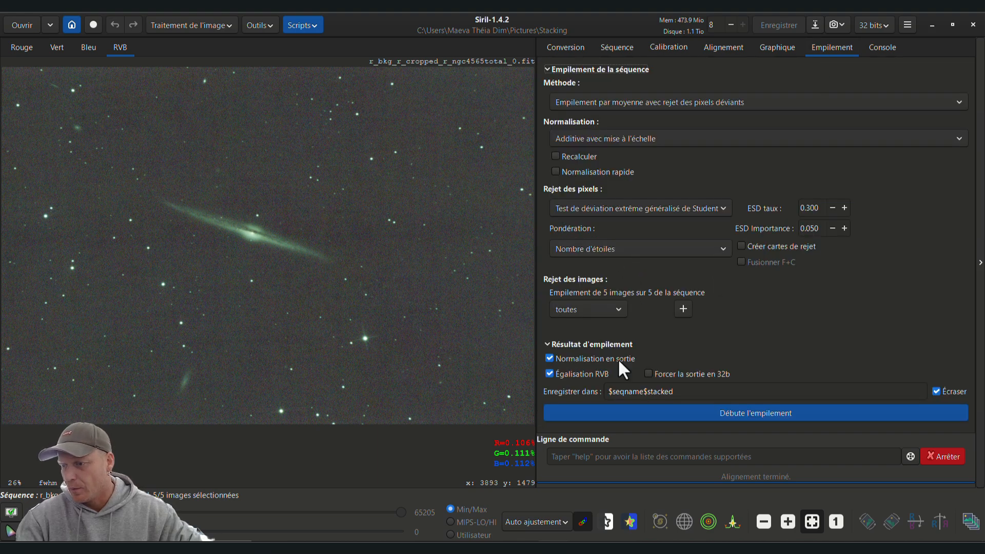
click(696, 394)
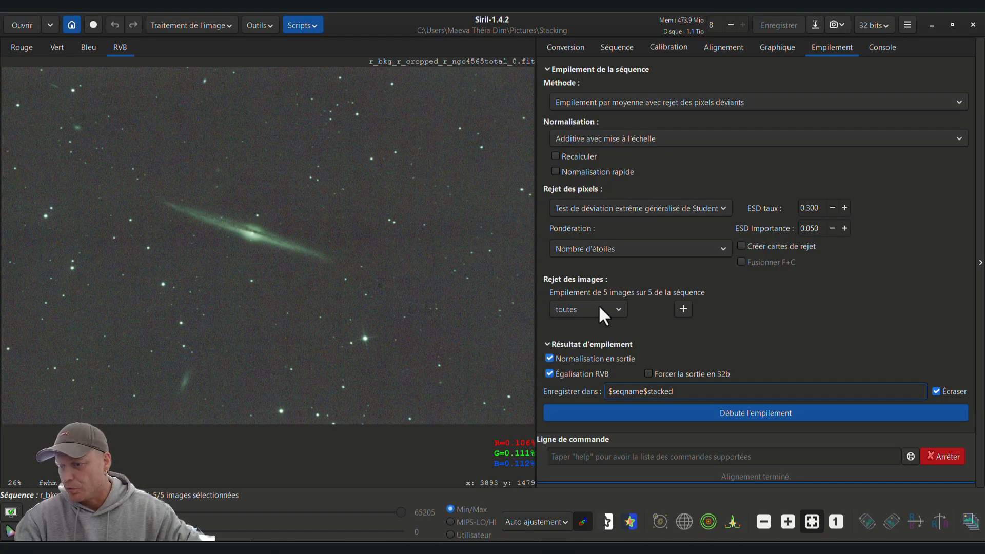
click(749, 414)
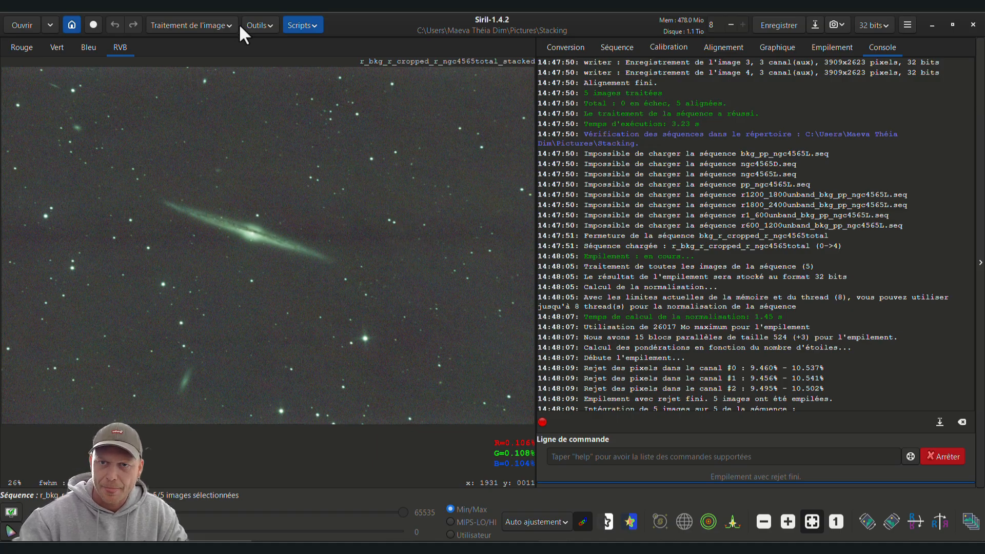
Apply banding reduction to the stacked image with amount 1.0, highlight protection on and 1/Sigma coefficient 1.0.
click(208, 25)
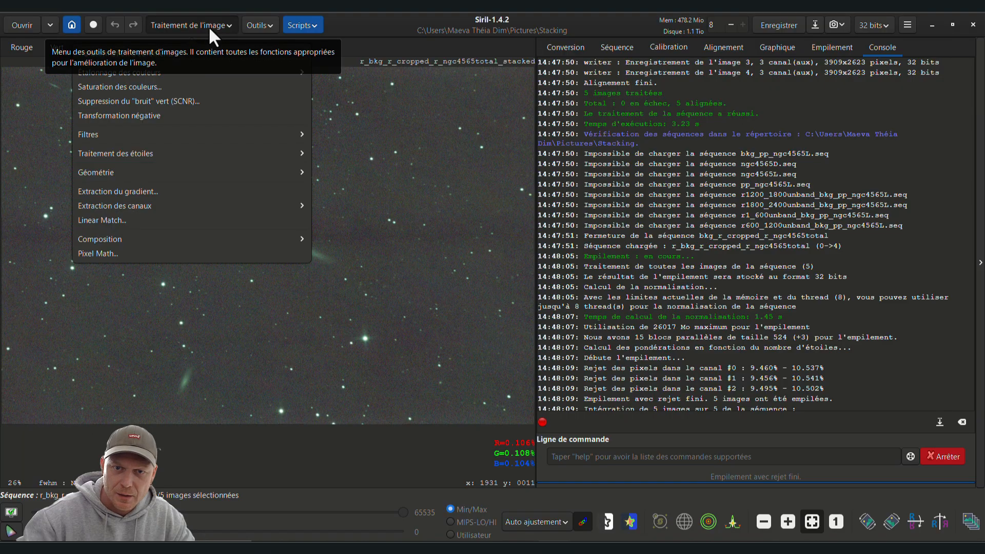
click(100, 135)
click(126, 85)
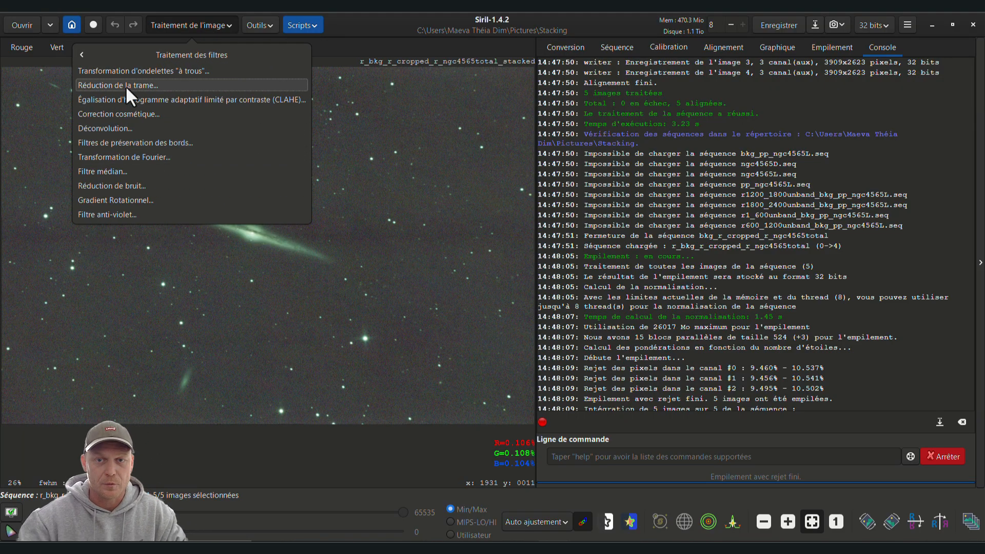
click(492, 262)
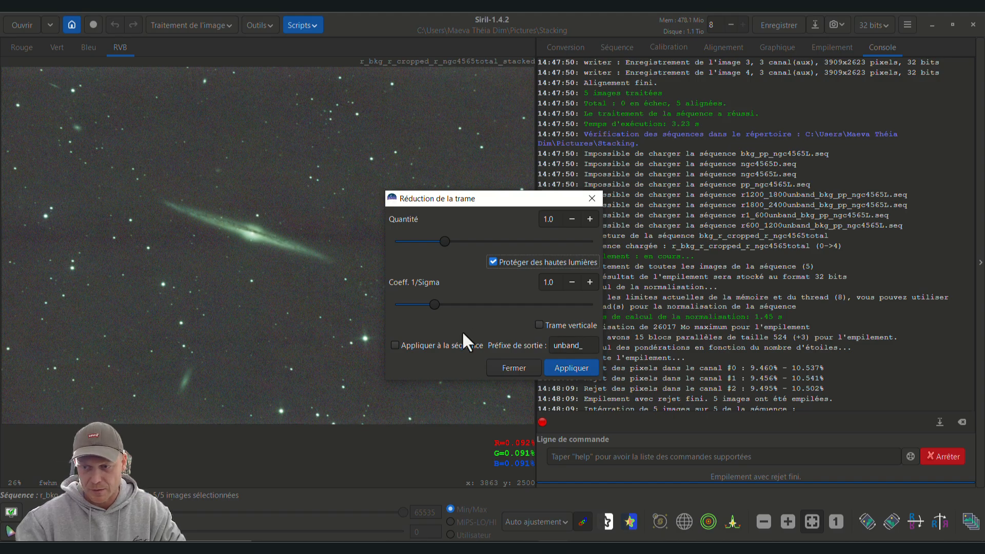
click(571, 367)
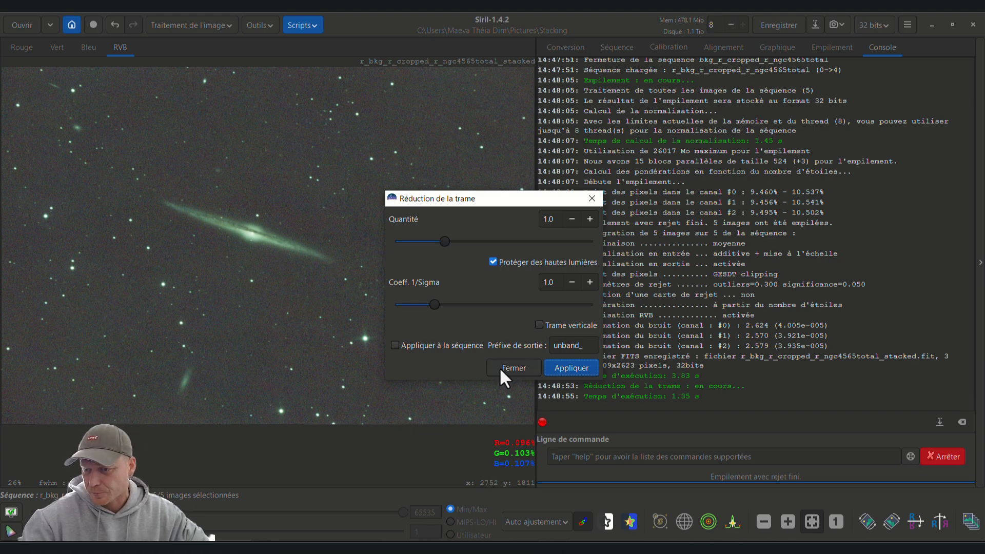
click(513, 367)
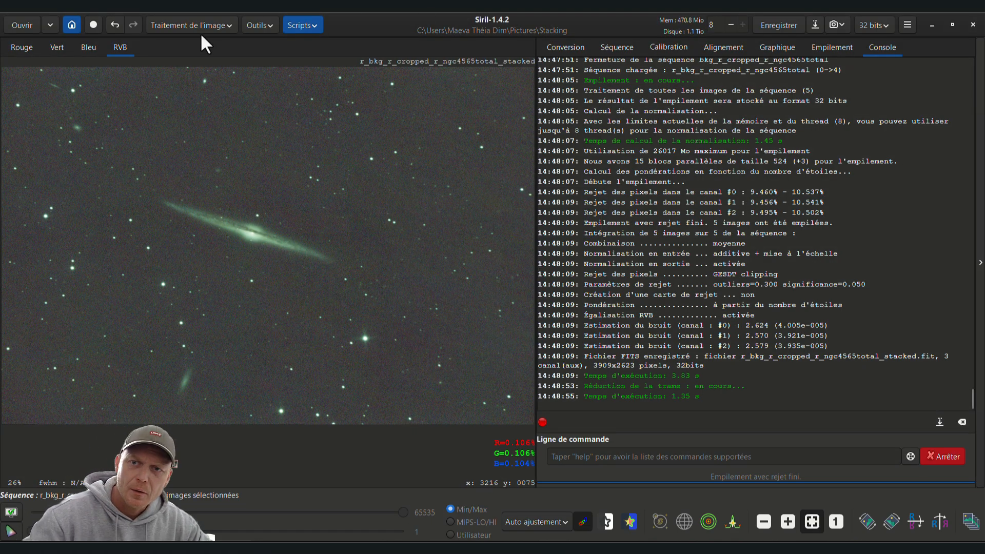
Remove the stacked image's green noise with SCNR, using Neutre Moyen protection and preserving luminosity.
click(213, 28)
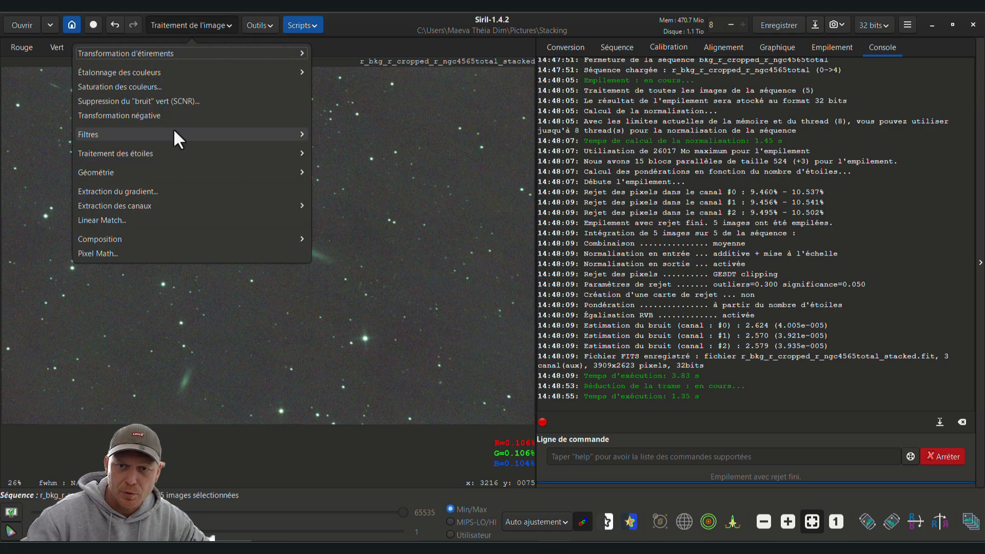
click(153, 101)
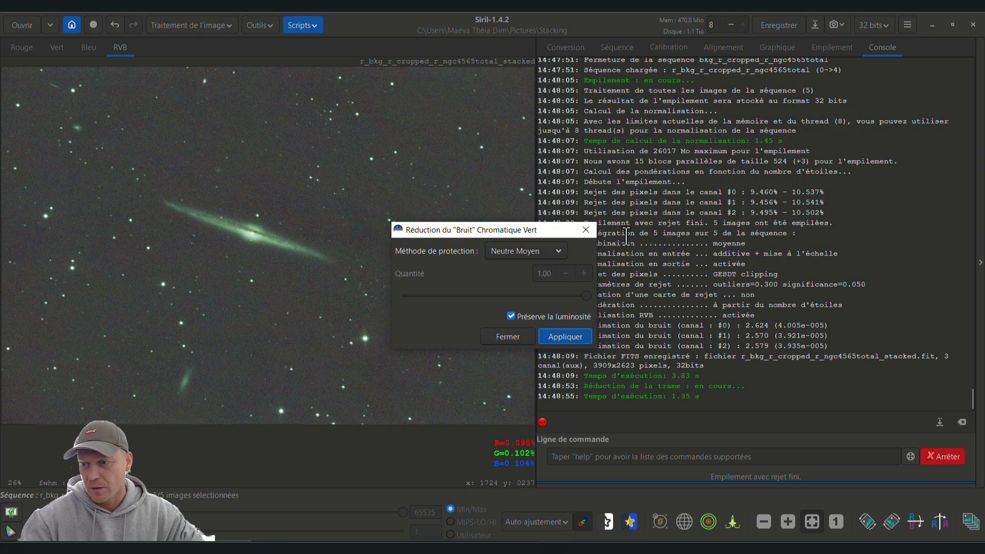
click(561, 337)
click(516, 337)
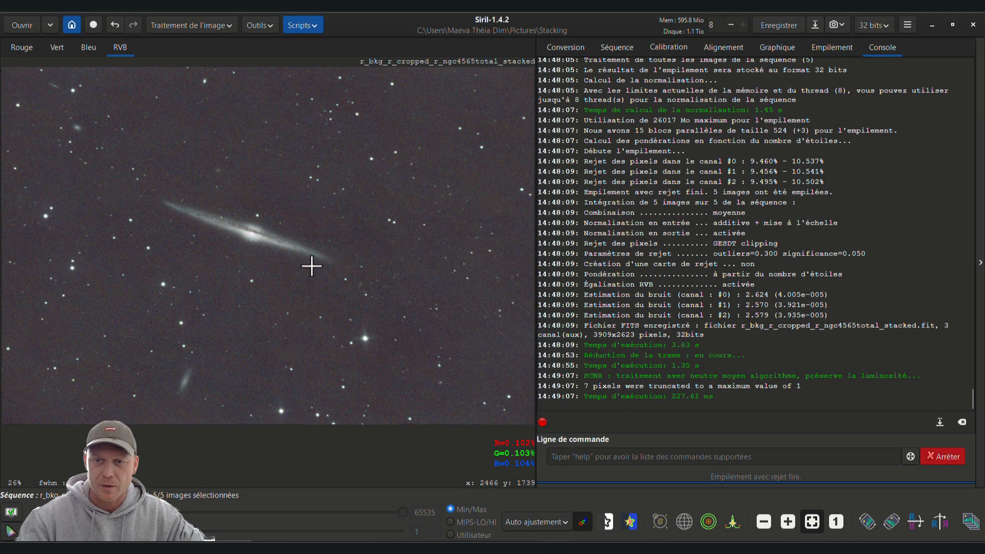
click(184, 27)
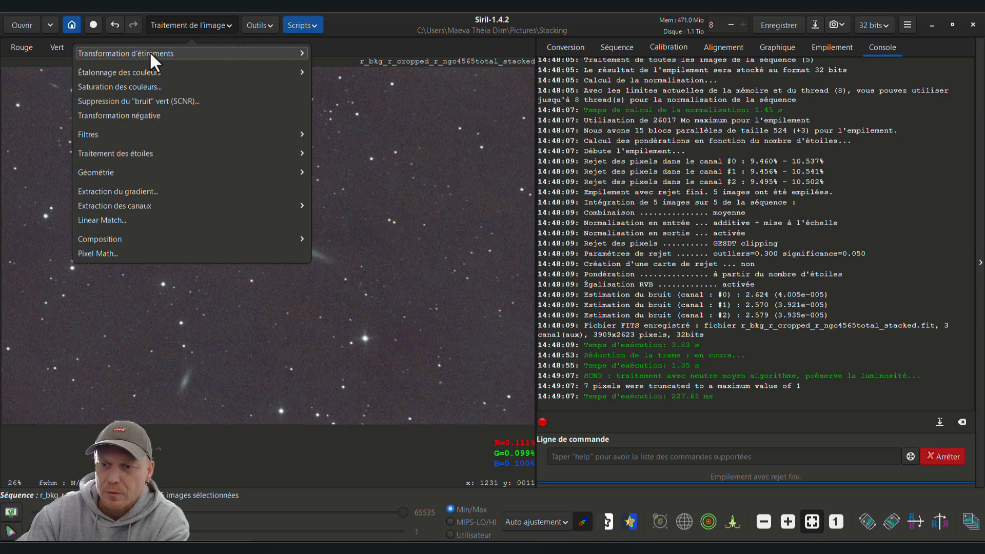
click(461, 334)
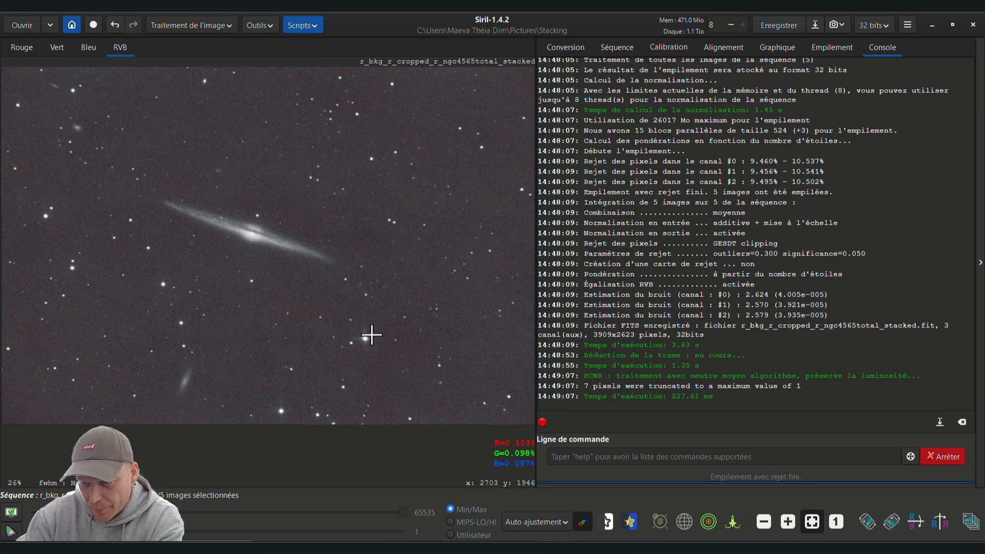
Inspect the bright star below the galaxy up close and set the stacking pixel rejection to Winsorized Sigma Clipping.
scroll(369, 336, up, 3)
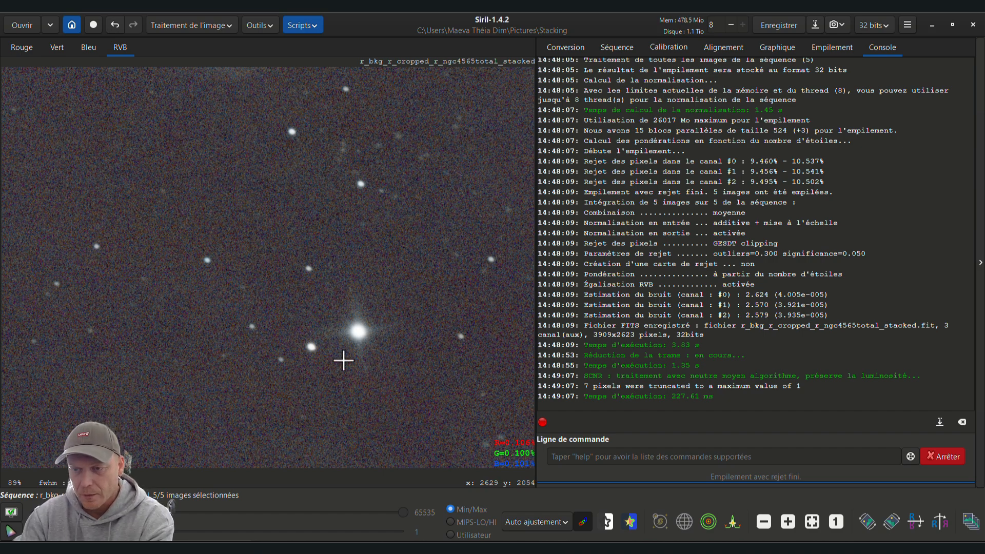
click(819, 50)
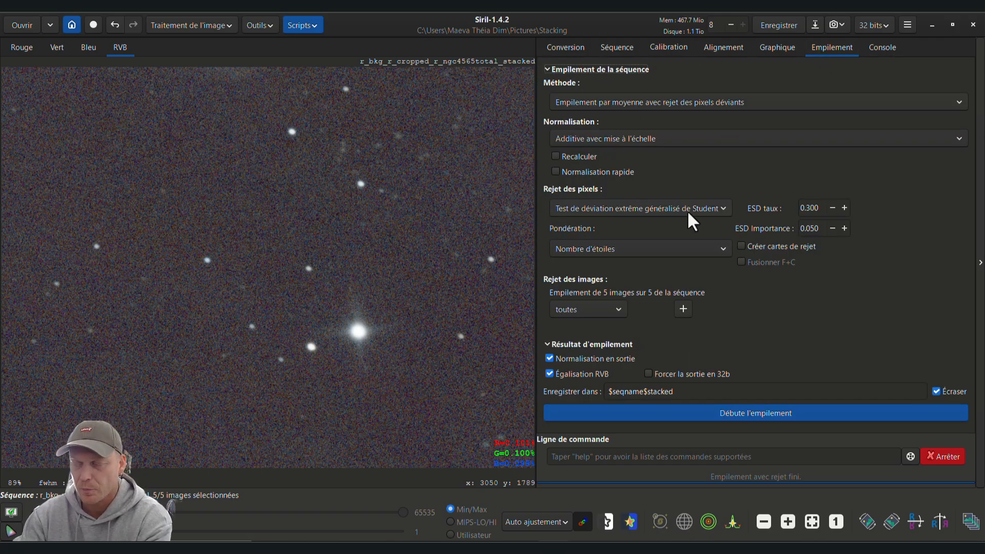
mouse_move(688, 215)
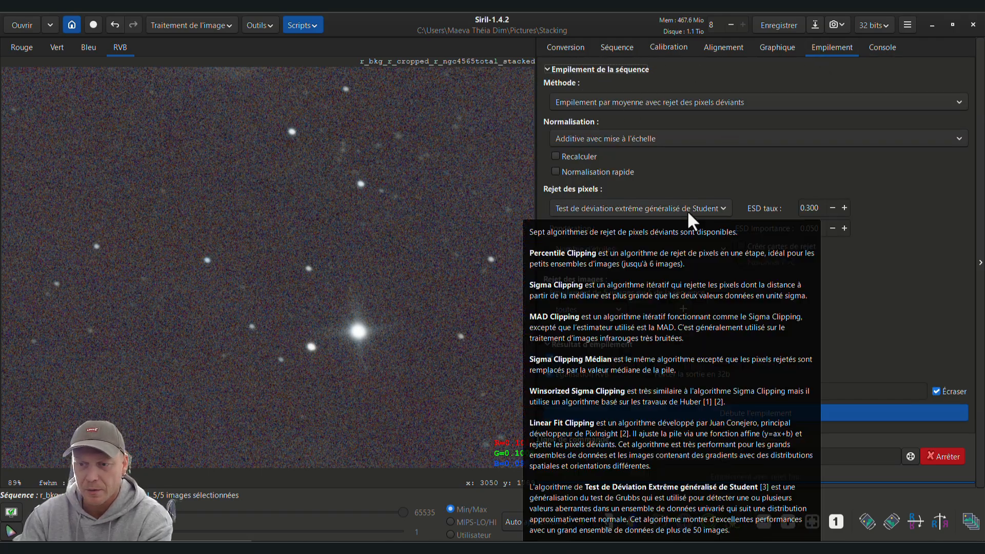
click(567, 210)
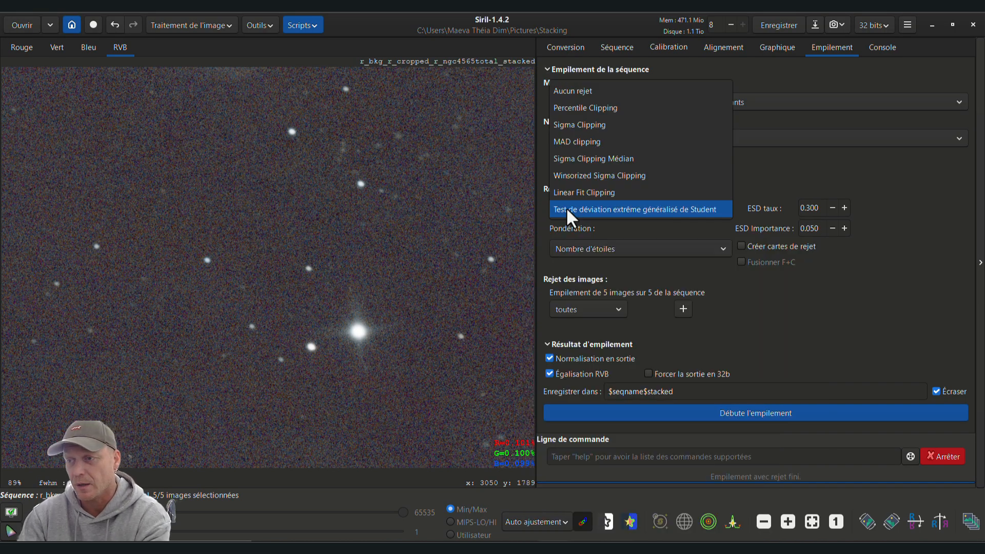
click(628, 177)
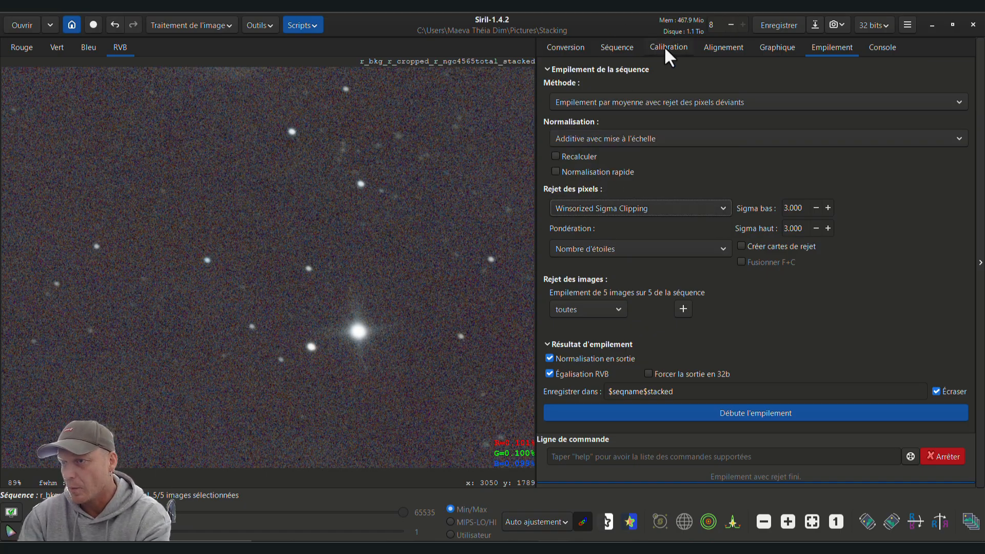
Open the sequence's image list without saving the stack edits and display r_bkg_r_cropped_r_ngc4565total_3.fit.
click(620, 49)
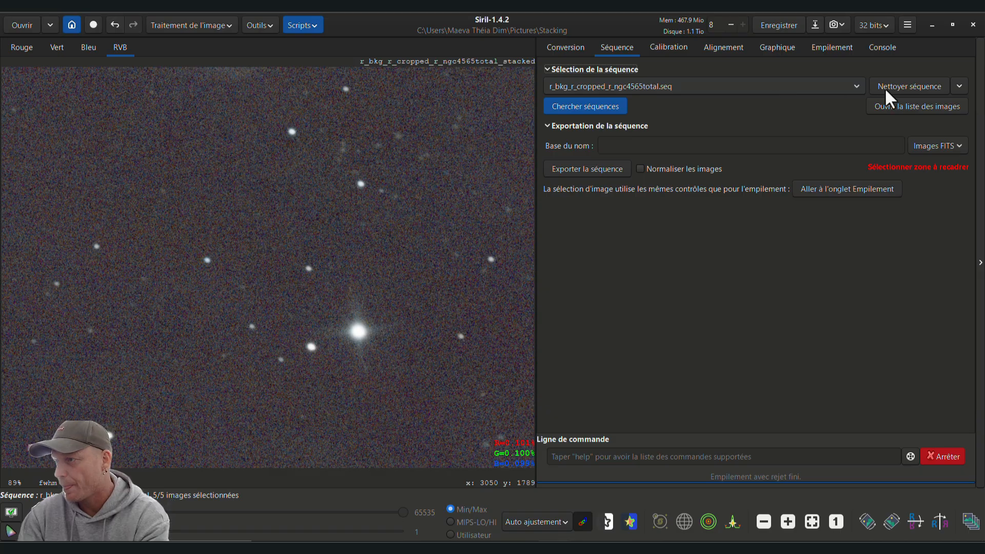
click(897, 109)
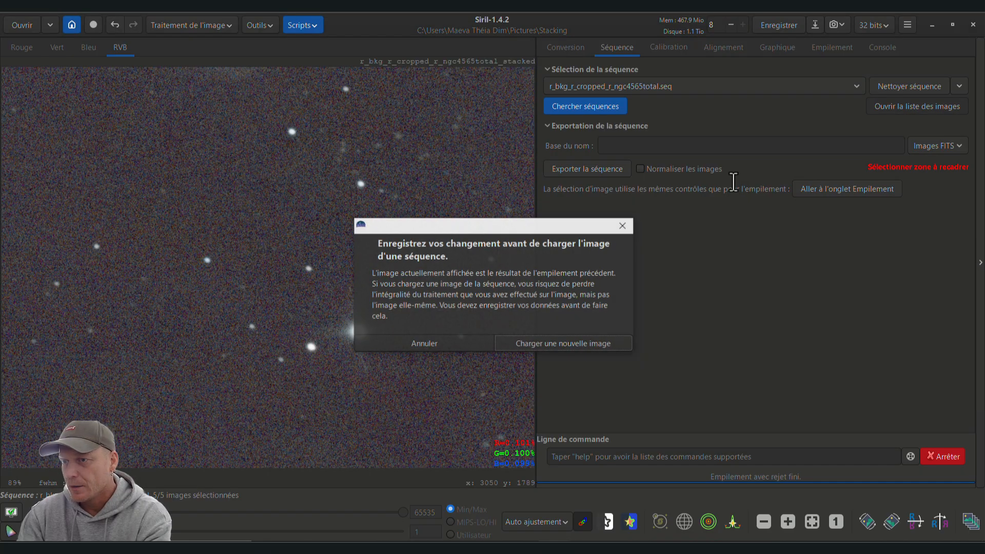
click(583, 345)
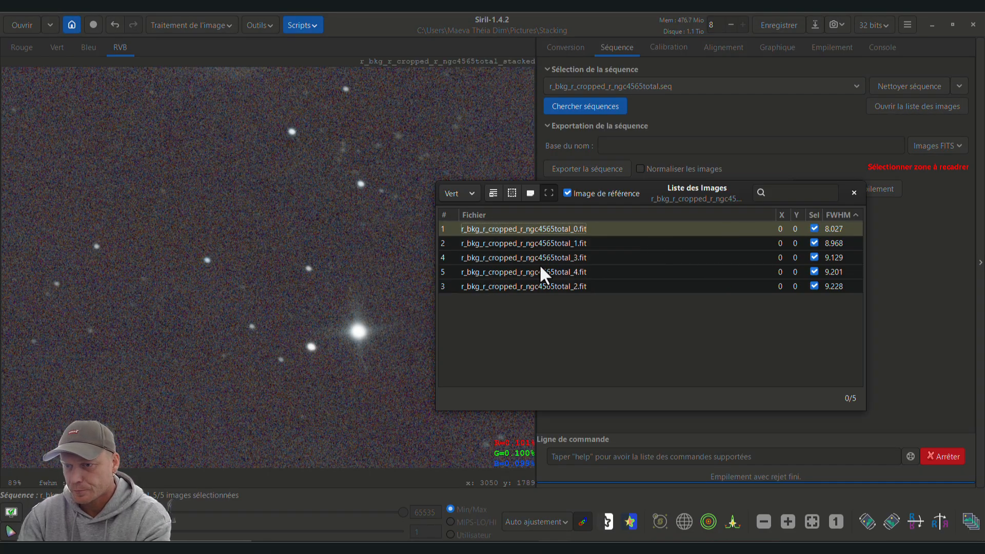
click(484, 256)
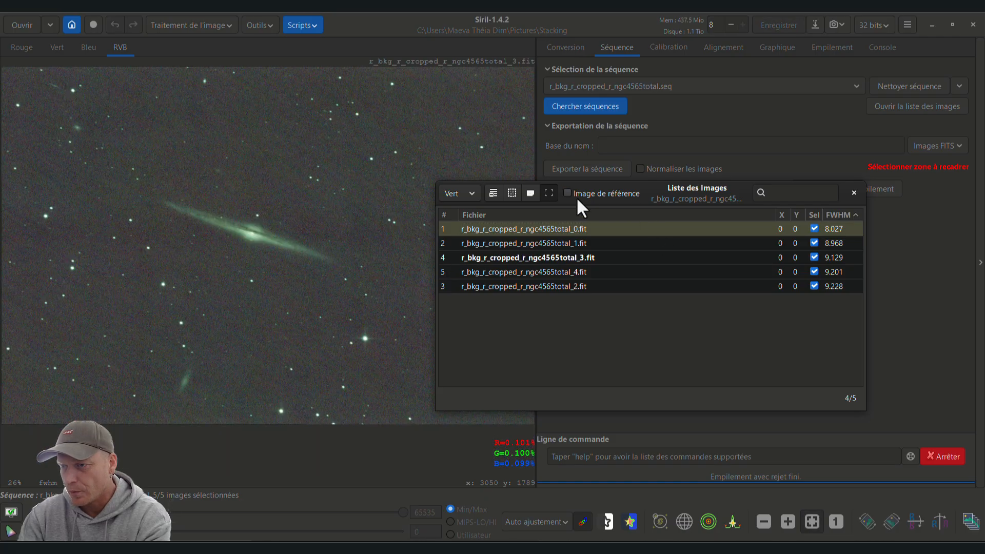
click(853, 193)
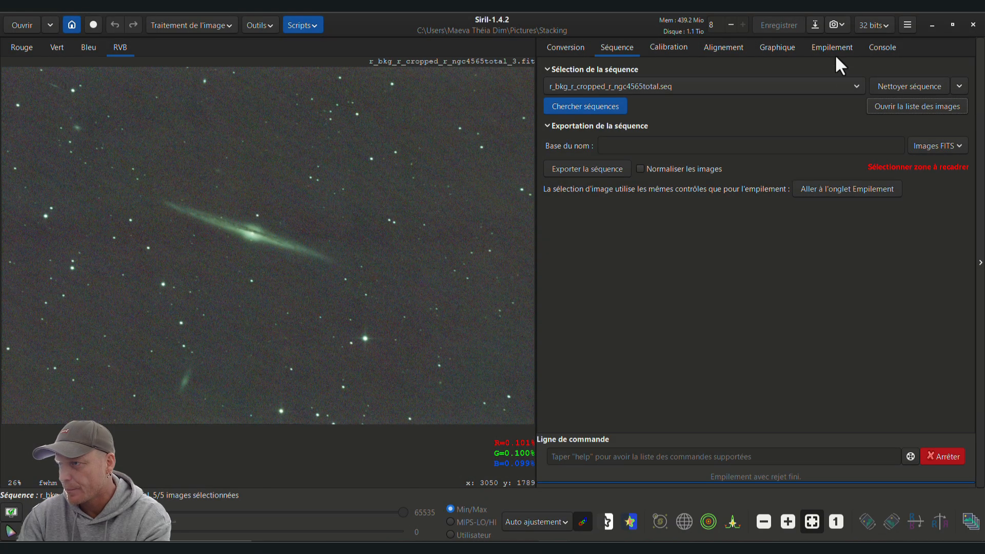
Stack the sequence again with Winsorized Sigma Clipping at sigma 3.000, saving the result as $seqname$stacked2.
click(833, 48)
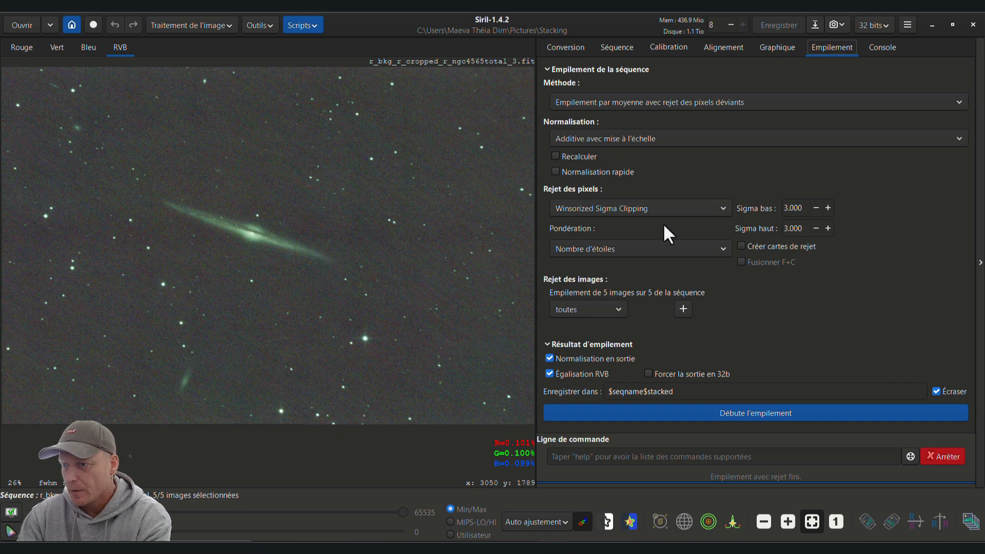
click(688, 392)
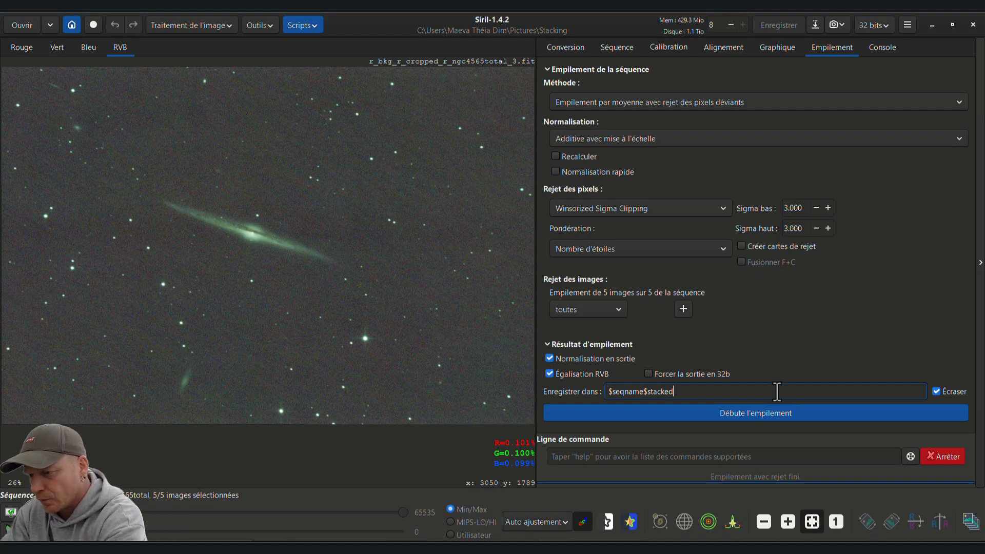
text(2)
click(729, 413)
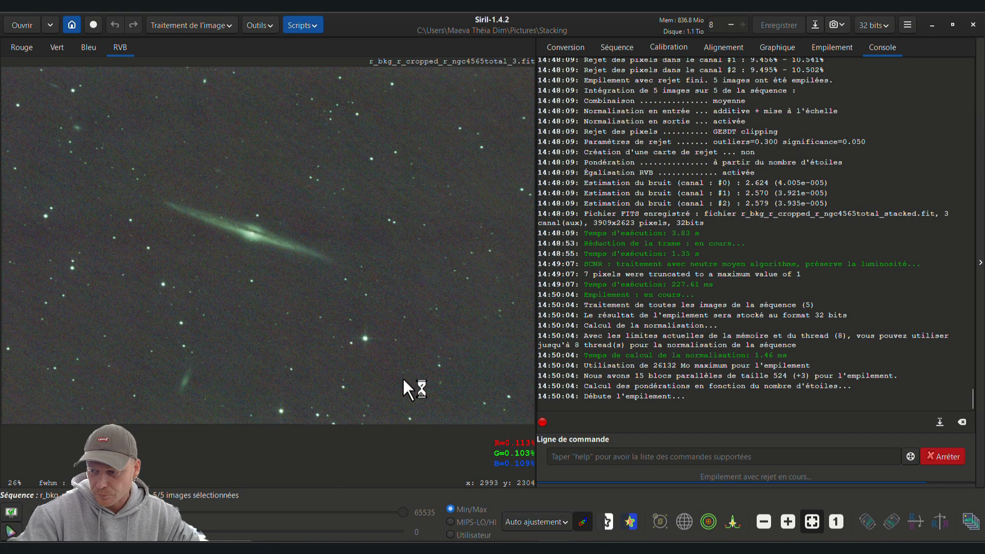
Inspect the new stack and apply banding reduction to it with amount 1.0, highlight protection on and 1/Sigma coefficient 1.0.
scroll(380, 362, up, 3)
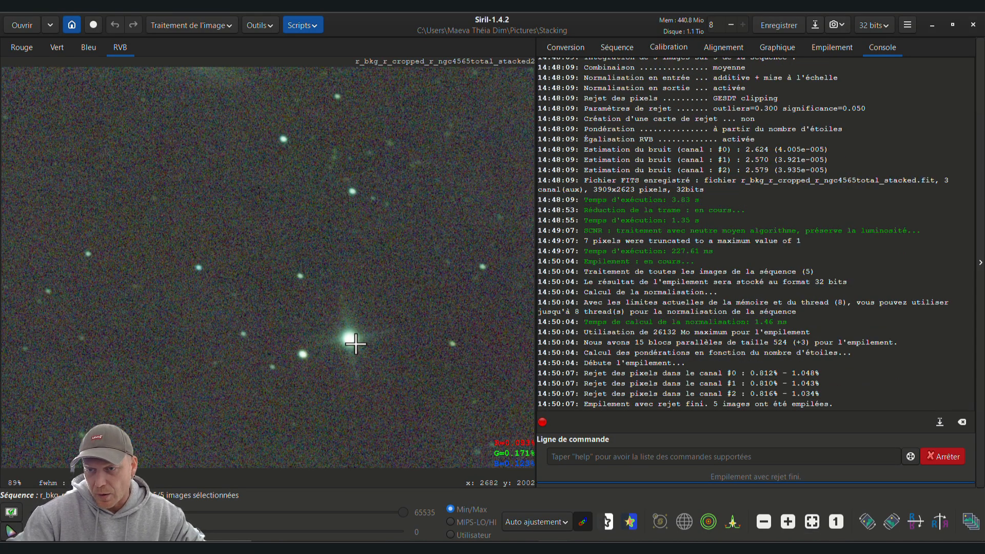
scroll(355, 341, down, 3)
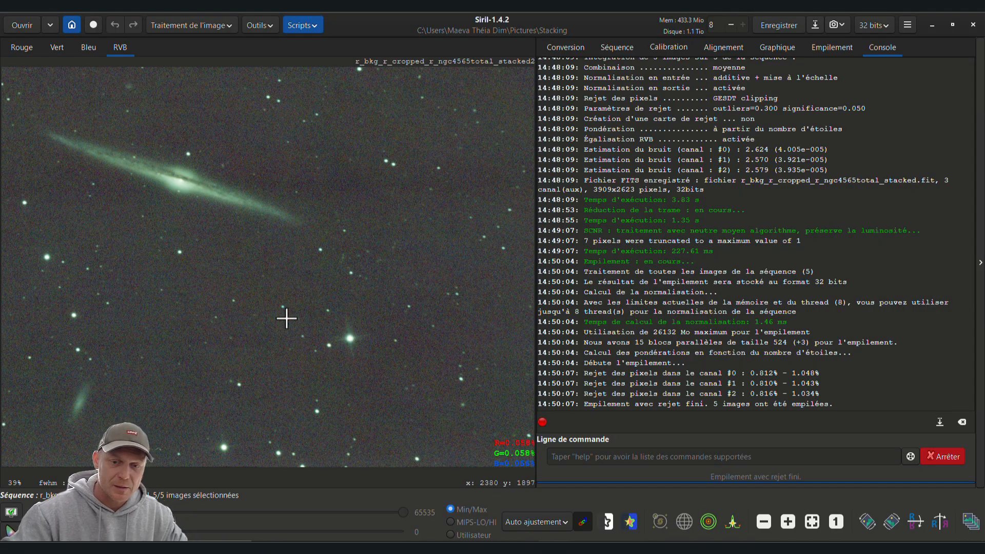
scroll(225, 310, down, 1)
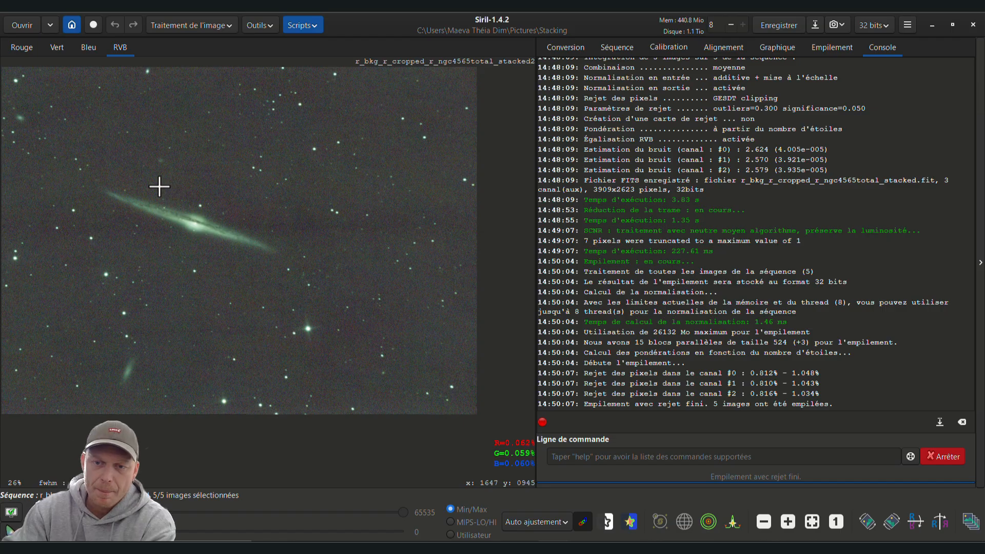
drag(182, 211, 220, 232)
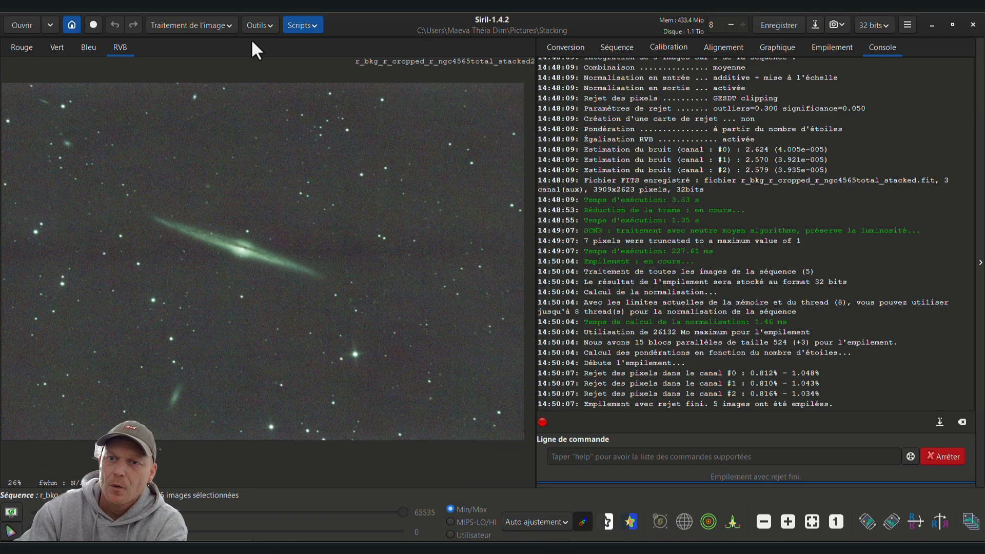
click(190, 25)
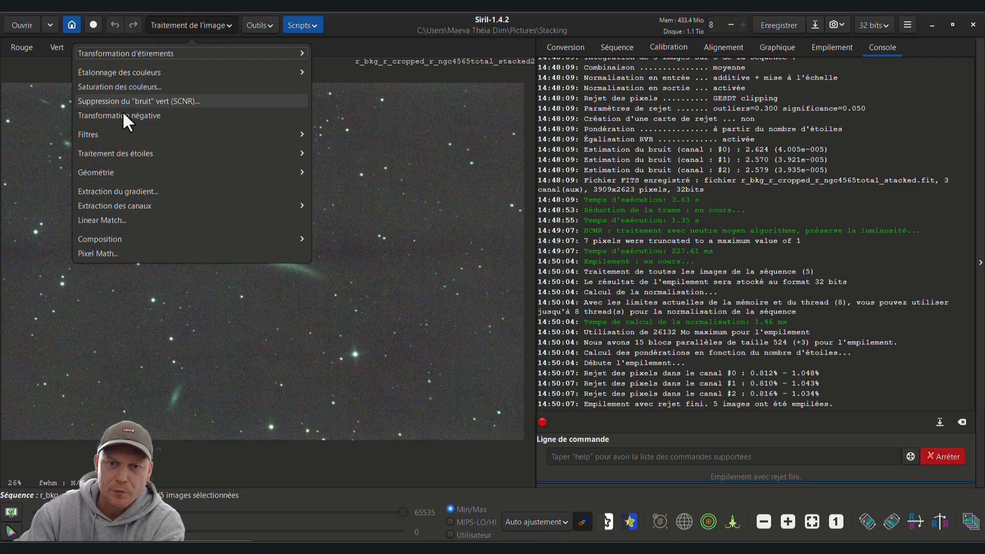
click(105, 137)
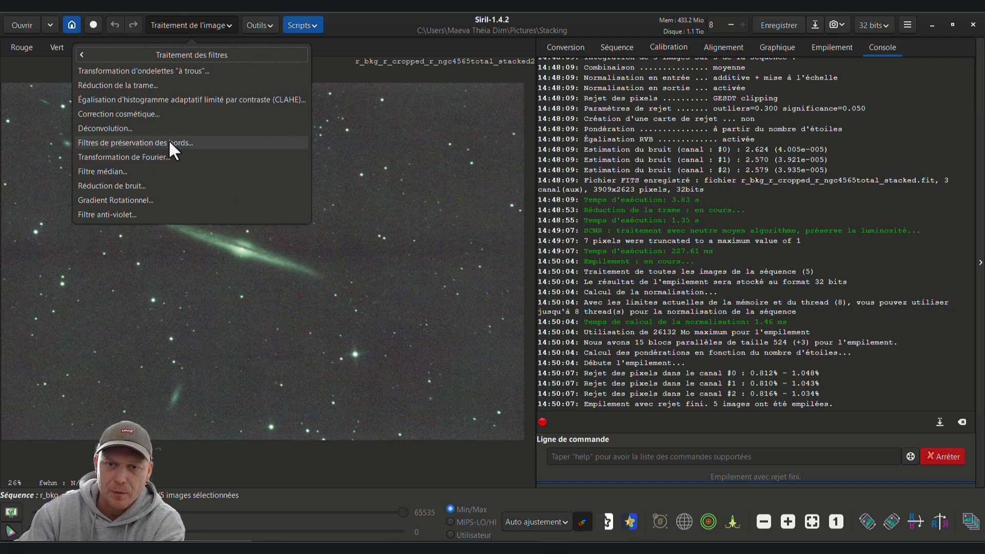
click(117, 88)
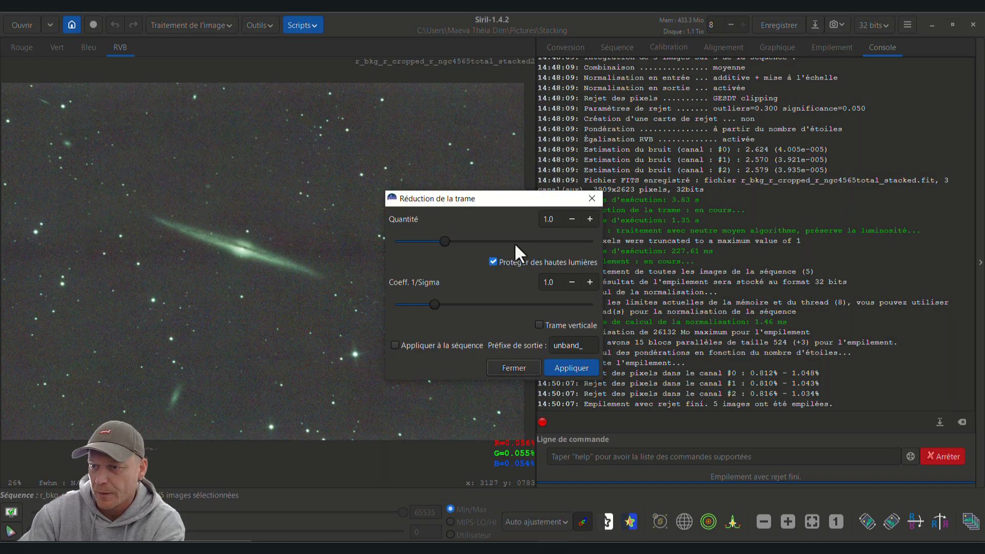
click(559, 368)
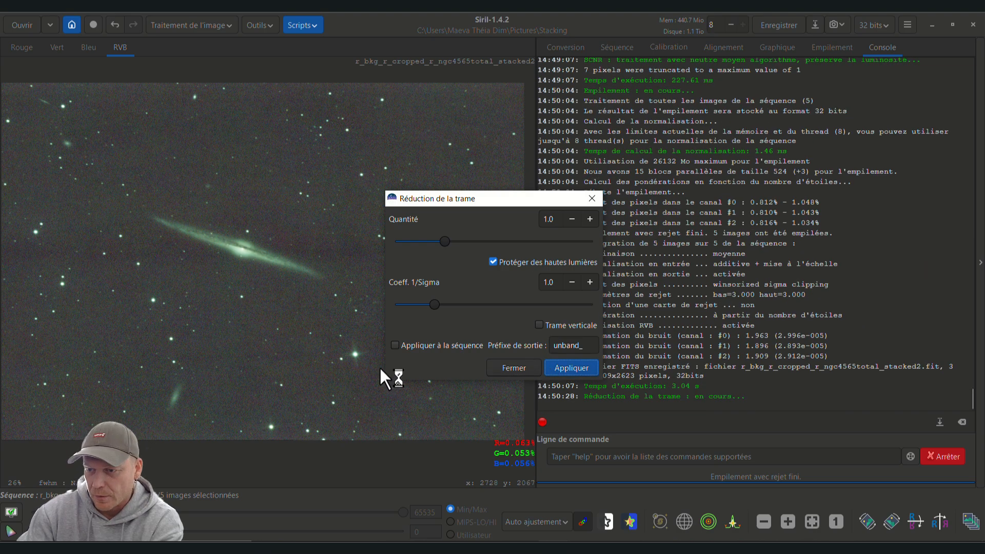
click(514, 367)
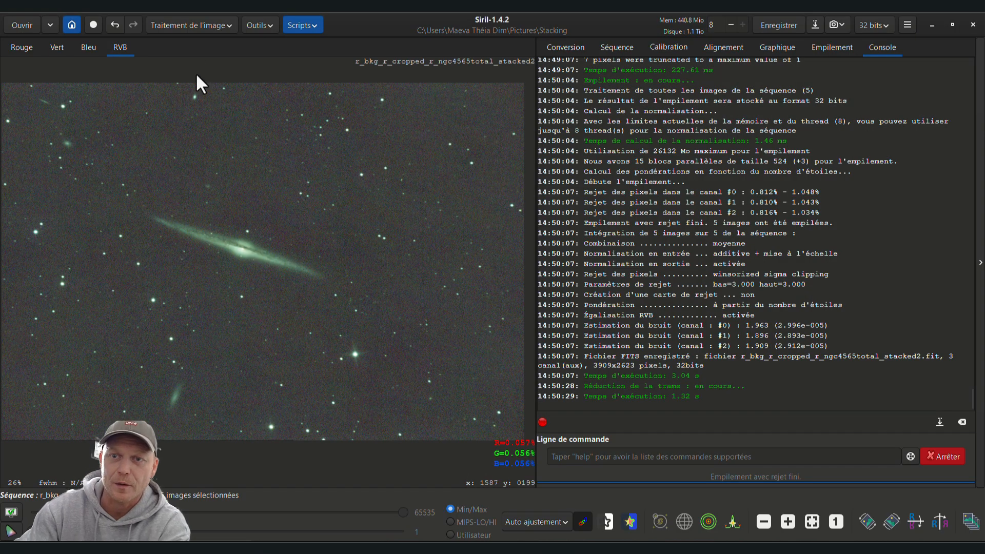
Remove the green noise from the stack with SCNR, using Neutre Moyen protection and preserving luminosity.
click(206, 26)
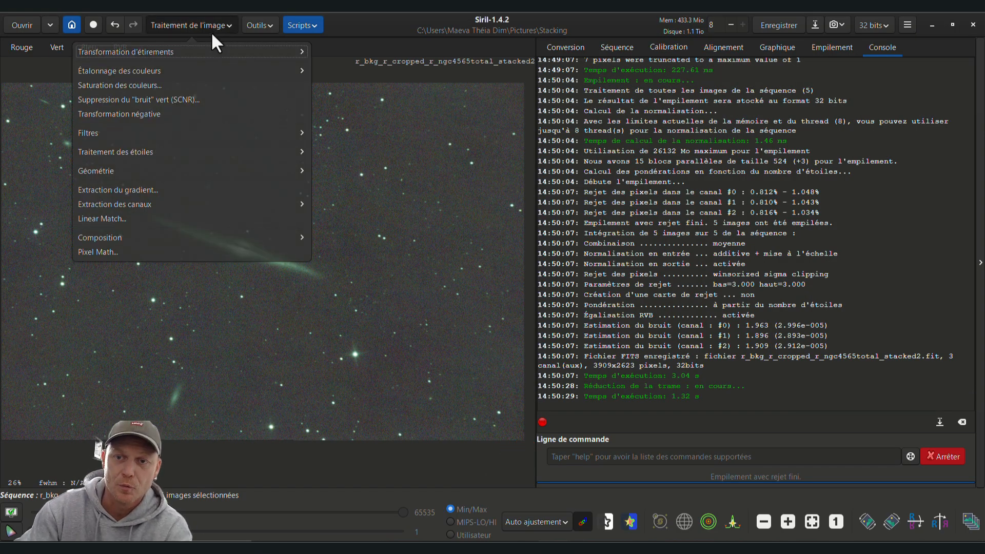
click(141, 103)
click(567, 336)
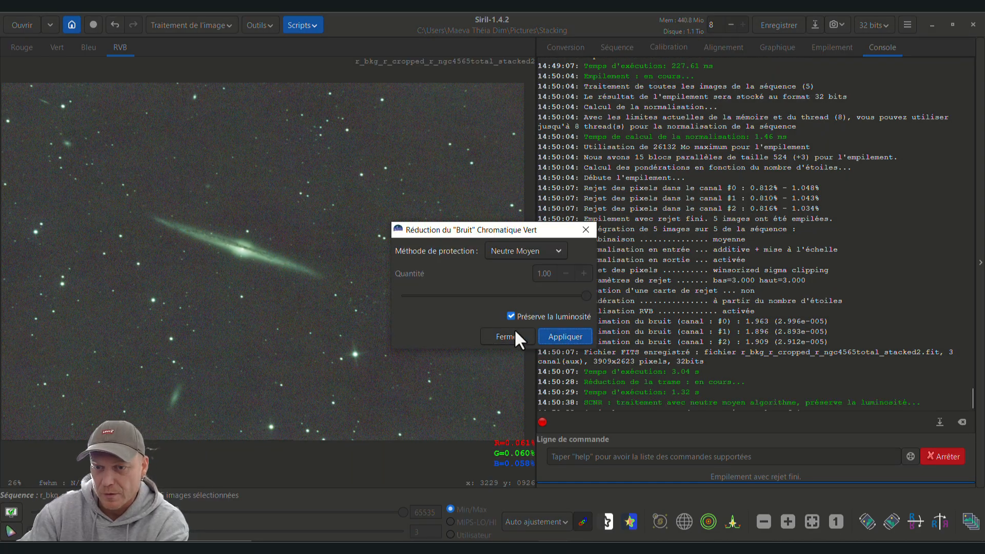
click(496, 340)
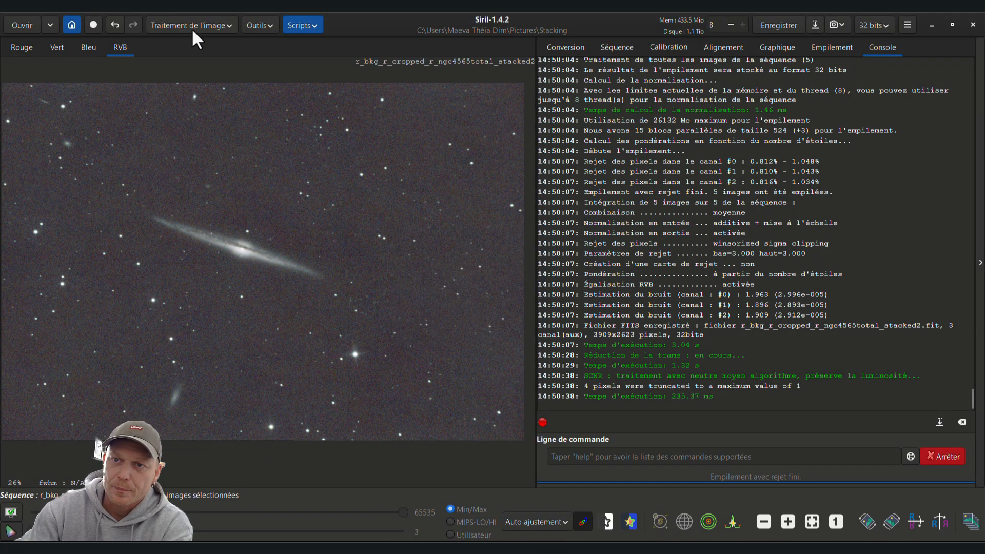
Switch the preview to linear display and apply a first histogram transformation to the stack with midtones at about 0.0415.
click(223, 26)
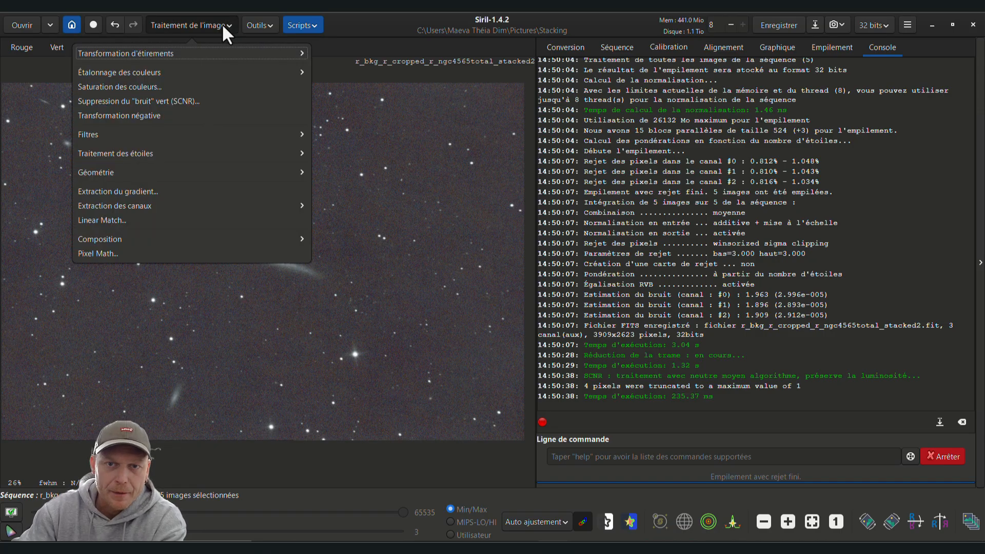
click(153, 54)
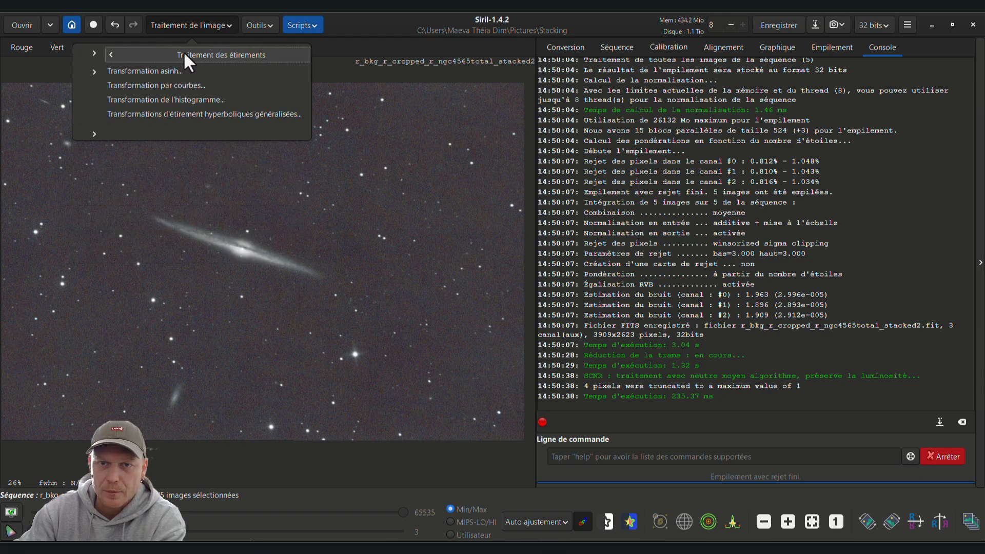
click(179, 100)
click(548, 520)
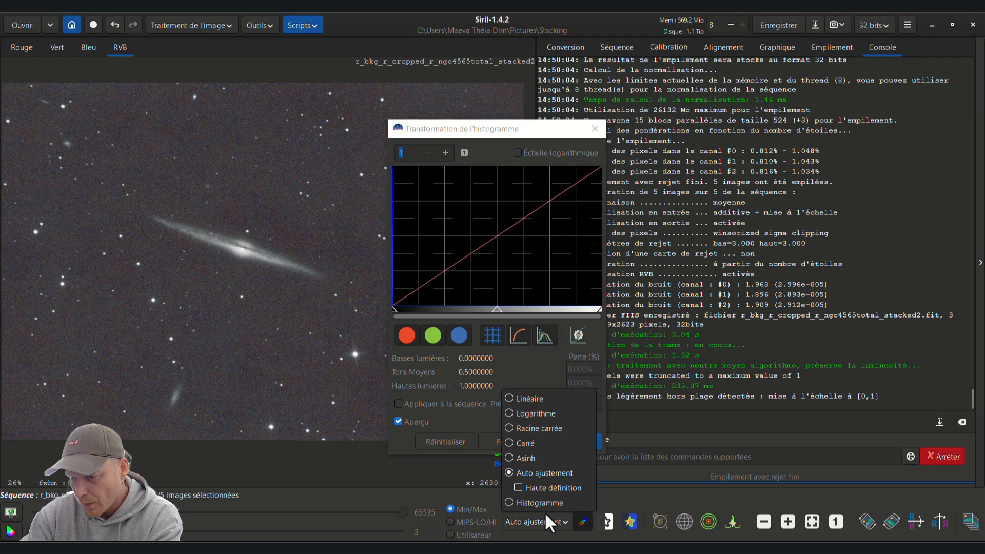
click(516, 398)
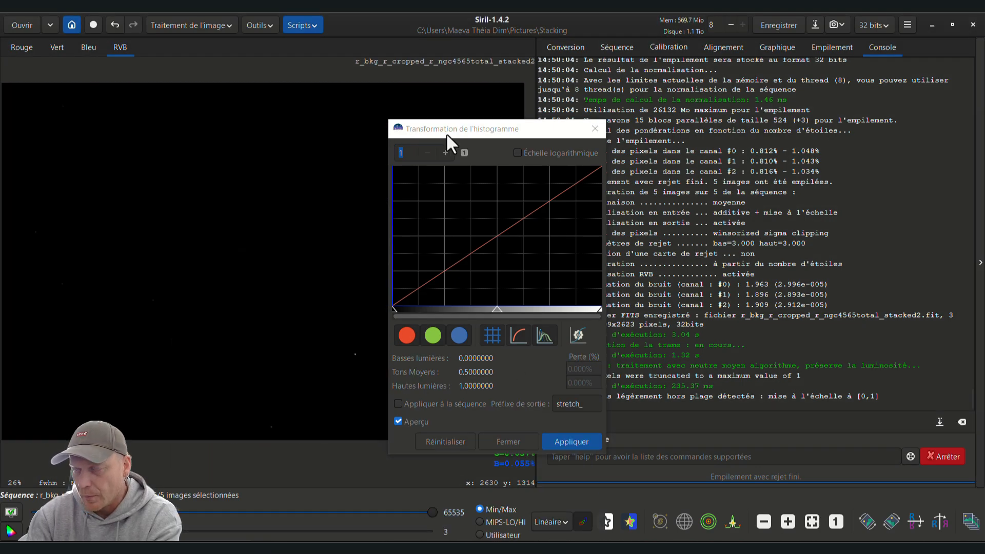
drag(447, 134, 642, 98)
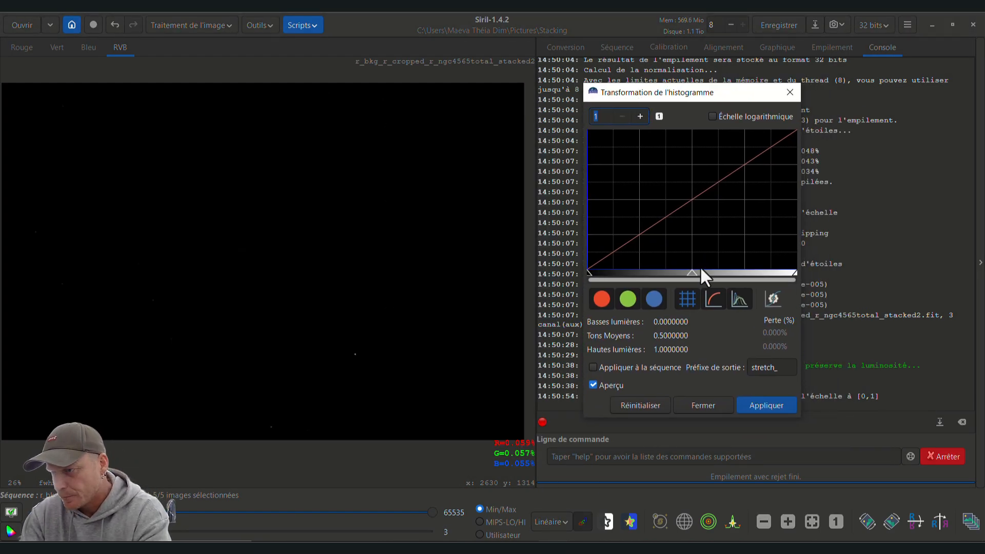
drag(690, 271, 596, 277)
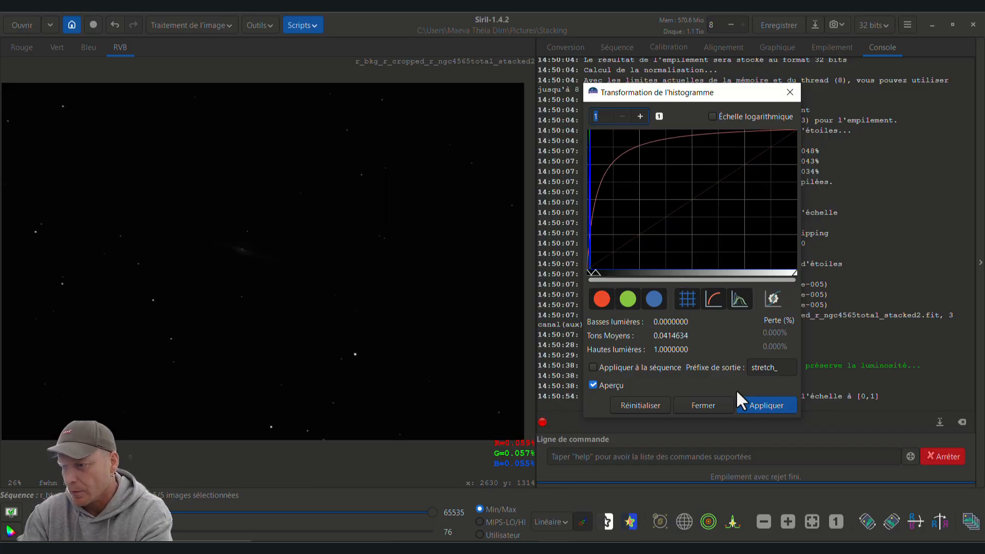
click(750, 405)
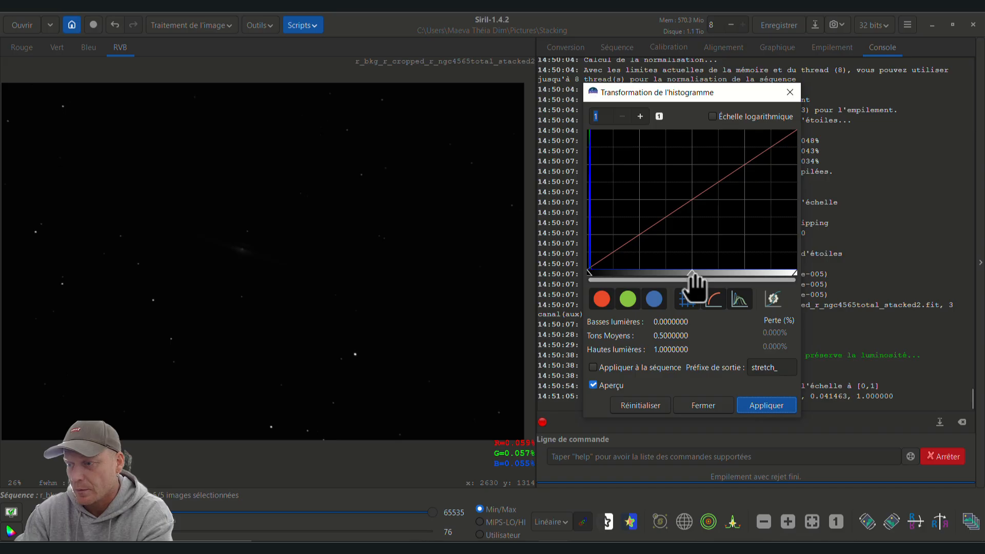
Apply two further histogram stretches to the stack, with midtones at about 0.0732 and about 0.4024.
drag(695, 278, 605, 276)
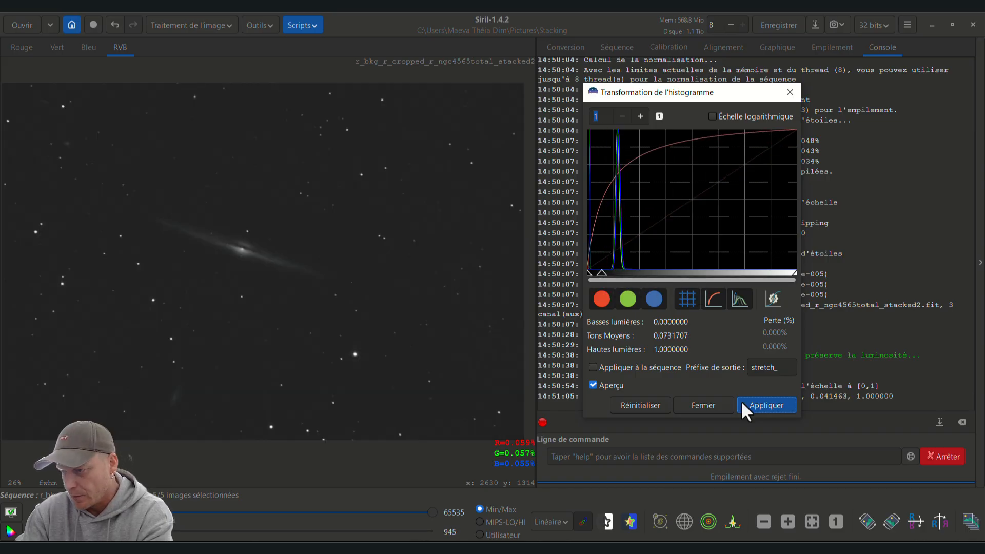
click(743, 405)
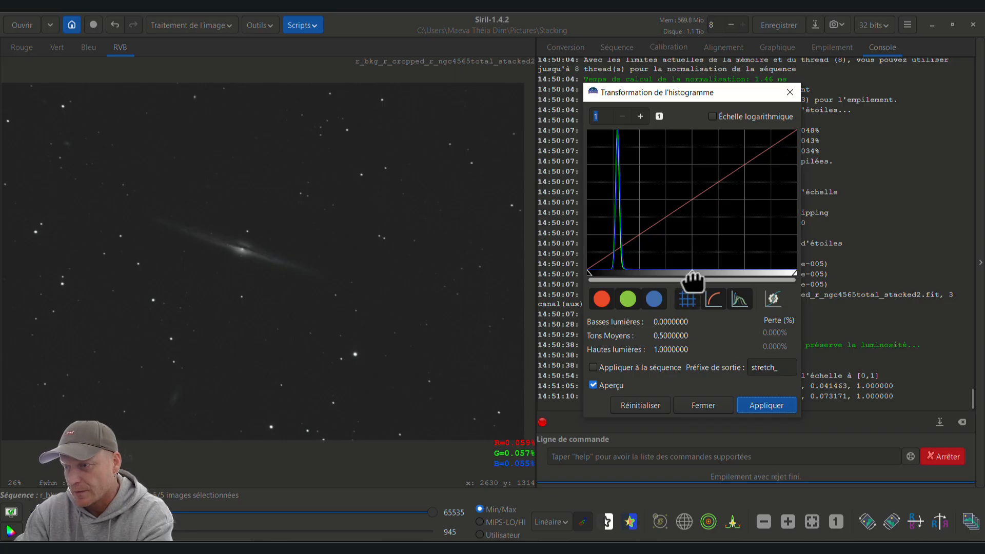
drag(694, 279, 674, 279)
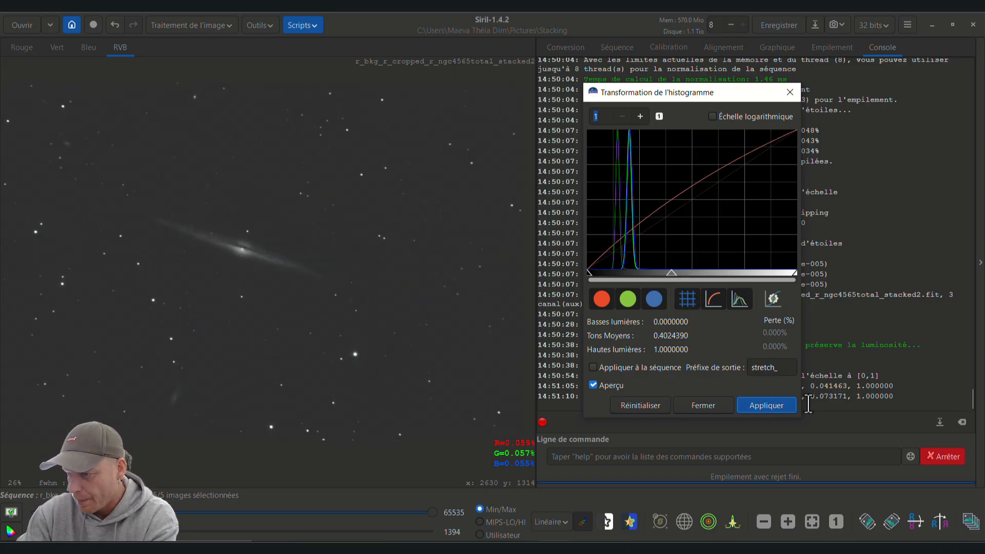
click(775, 401)
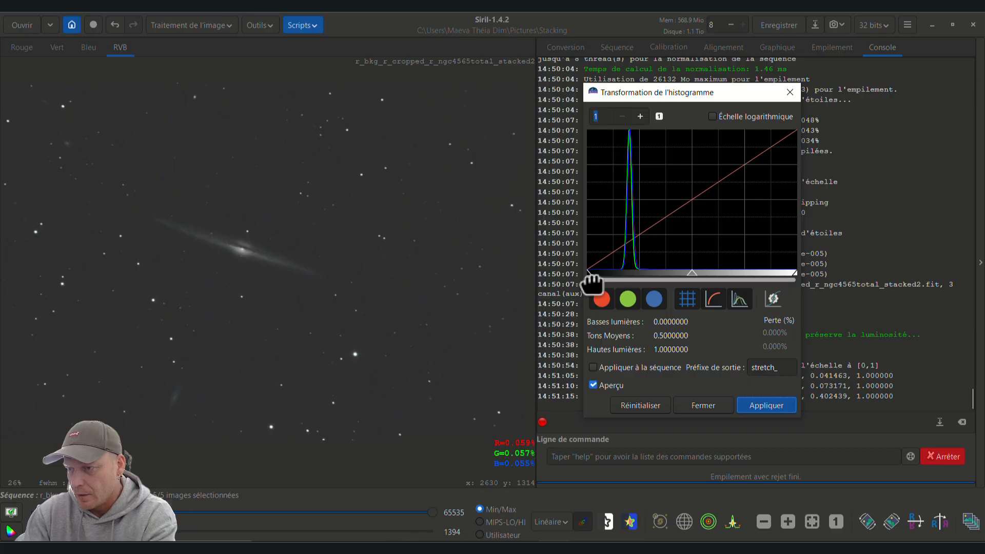
Apply a histogram stretch with shadows at about 0.1512, followed by one with midtones at about 0.2829, and finish the histogram transformation.
drag(591, 280, 623, 286)
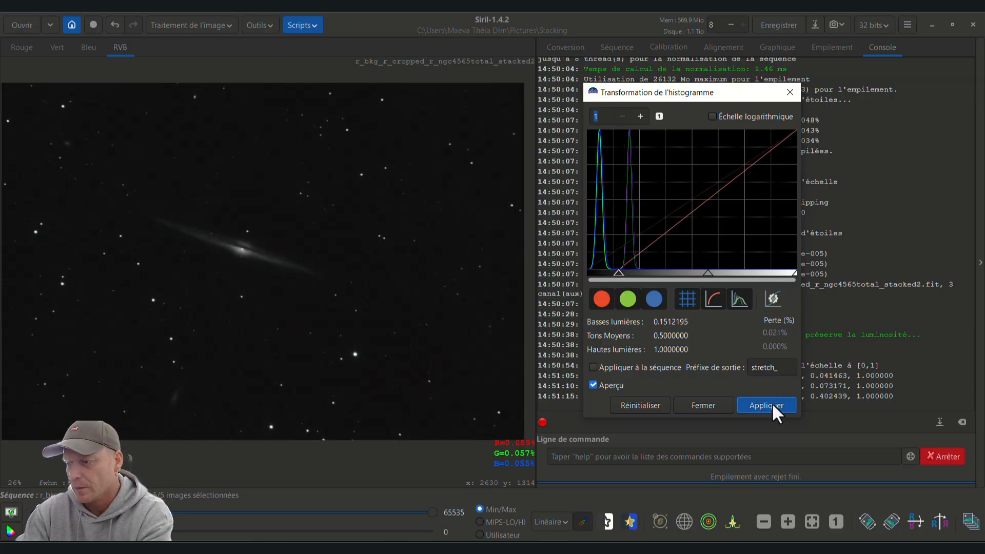
click(771, 402)
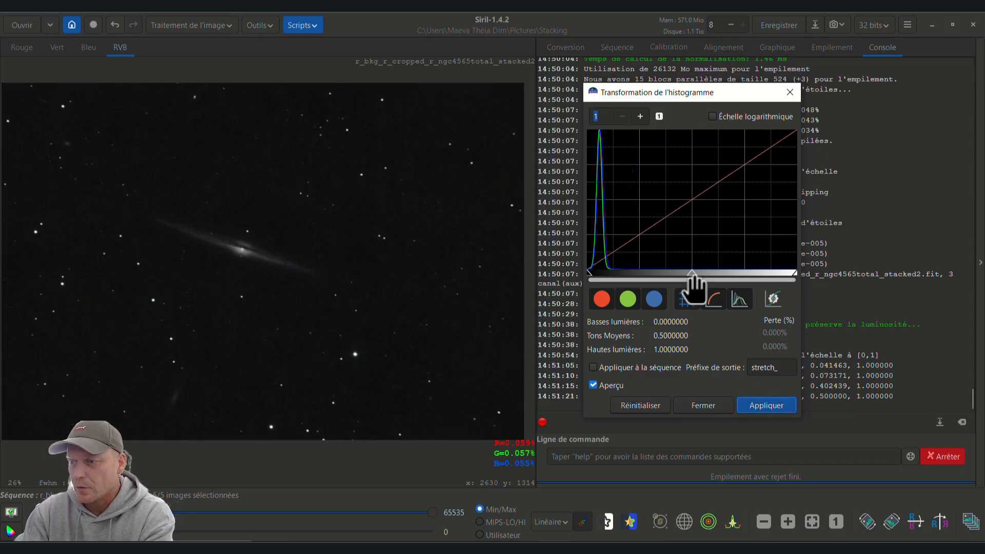
drag(691, 277, 647, 273)
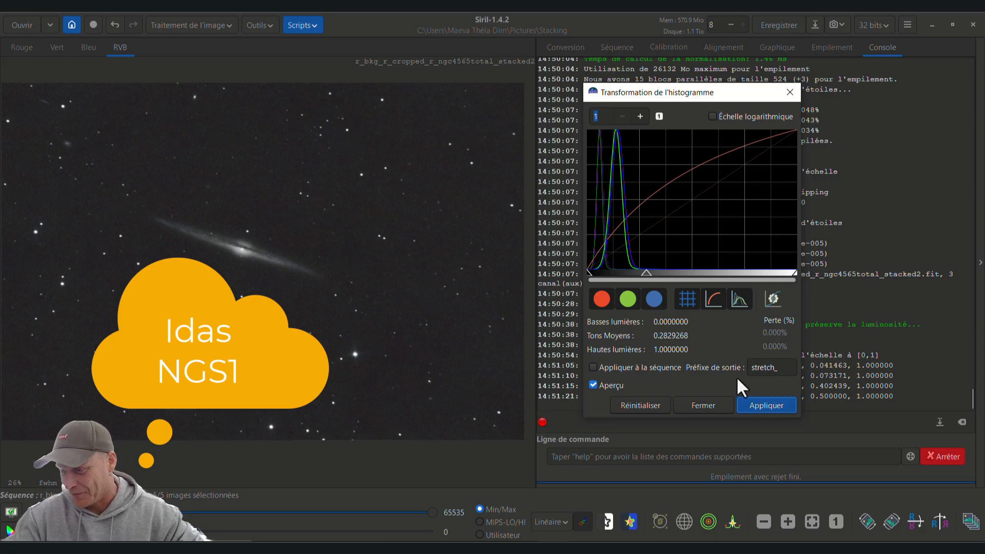
click(753, 405)
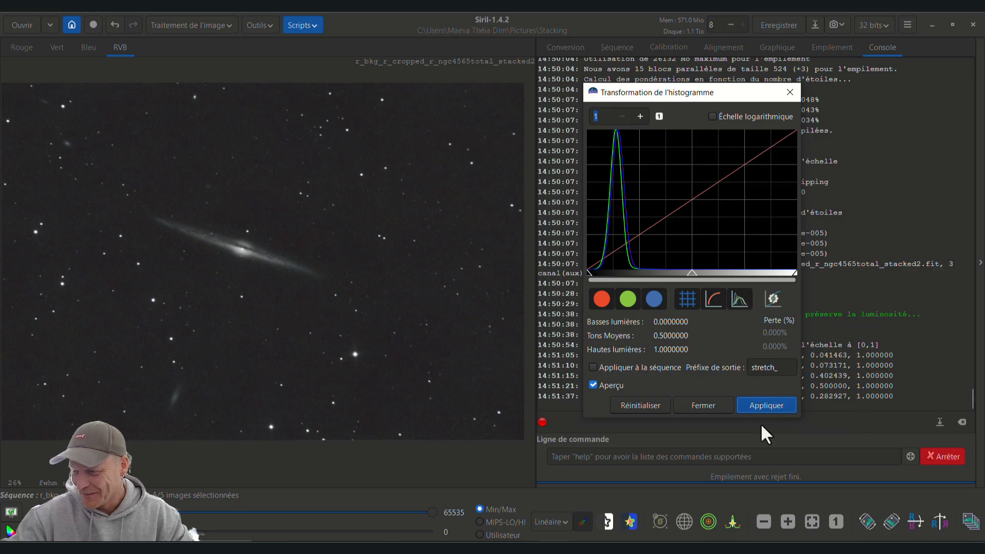
click(701, 405)
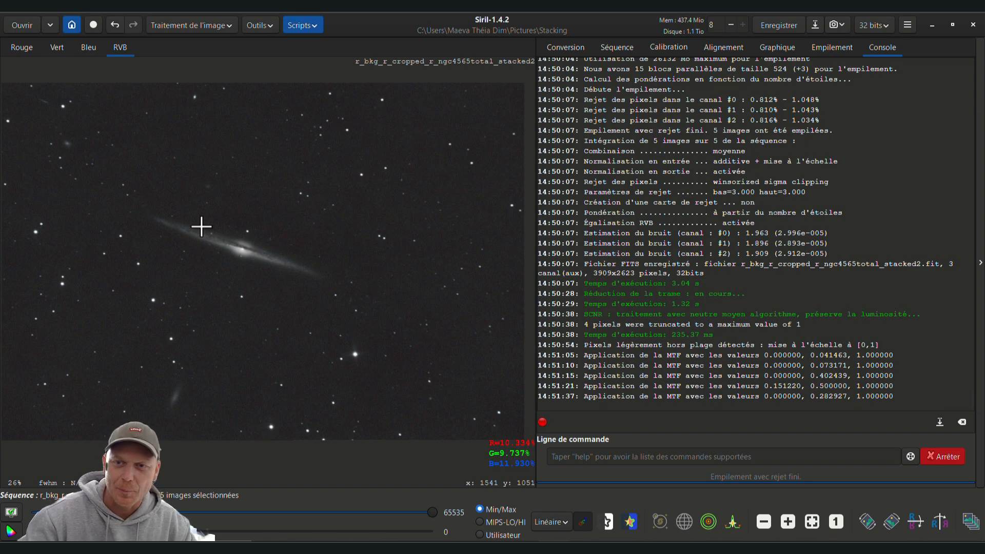
Increase the image's global colour saturation by 0.77 with a sky background factor of 1.00.
click(197, 24)
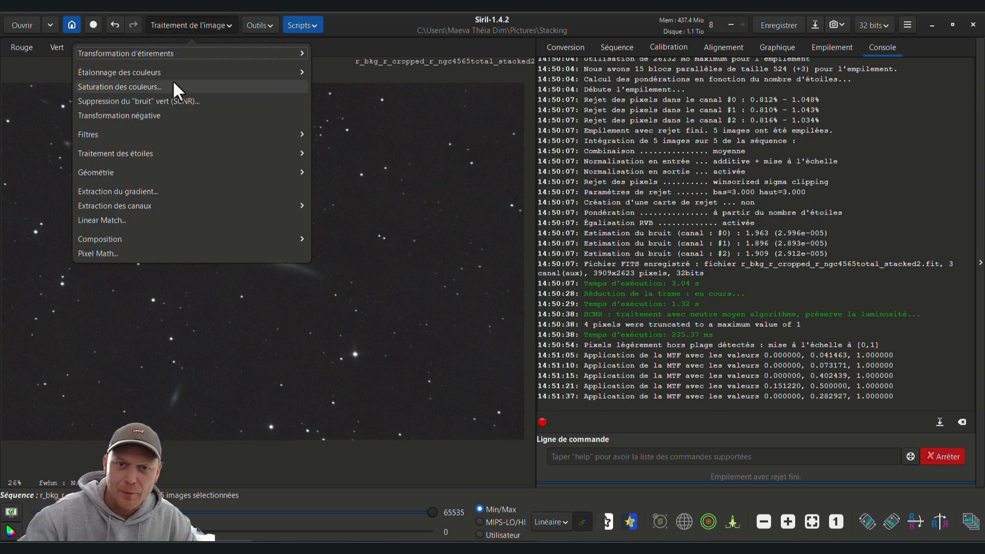
click(116, 86)
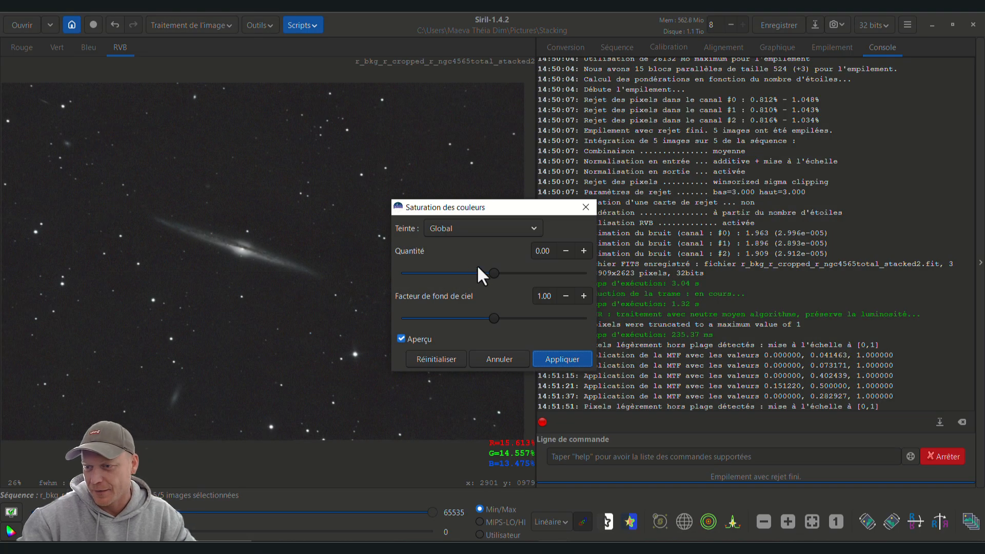
drag(493, 273, 505, 274)
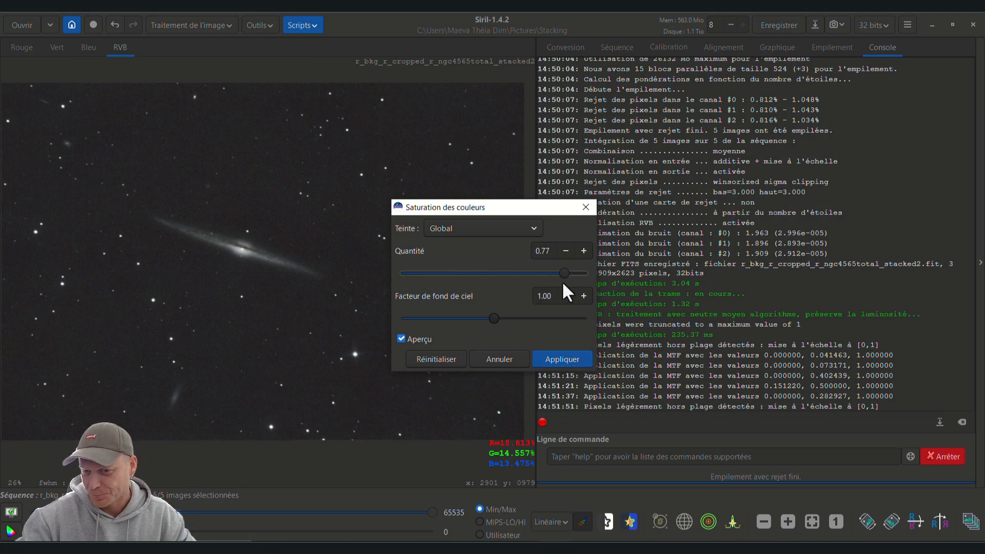
click(562, 358)
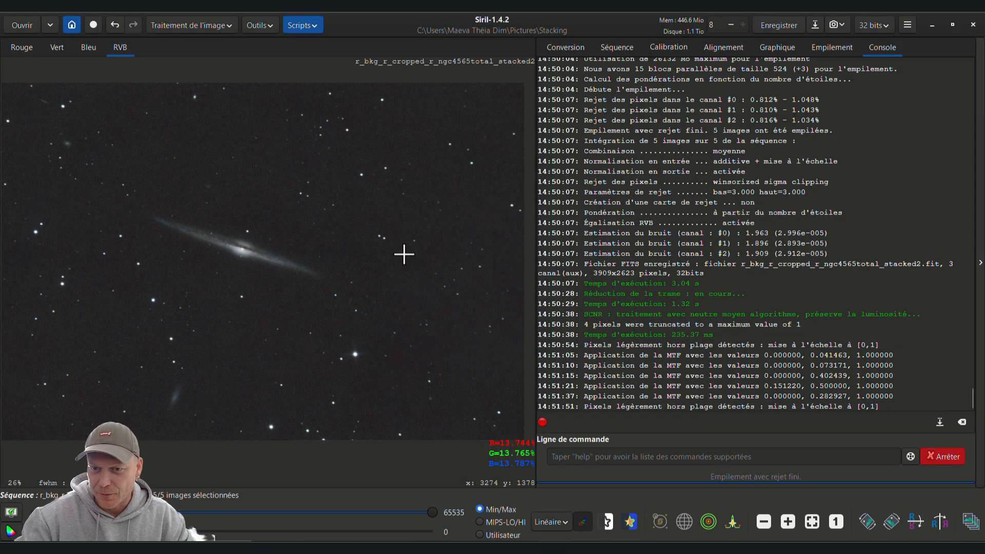
Boost the global colour saturation a second time by 0.87, keeping the background factor at 1.00.
click(186, 24)
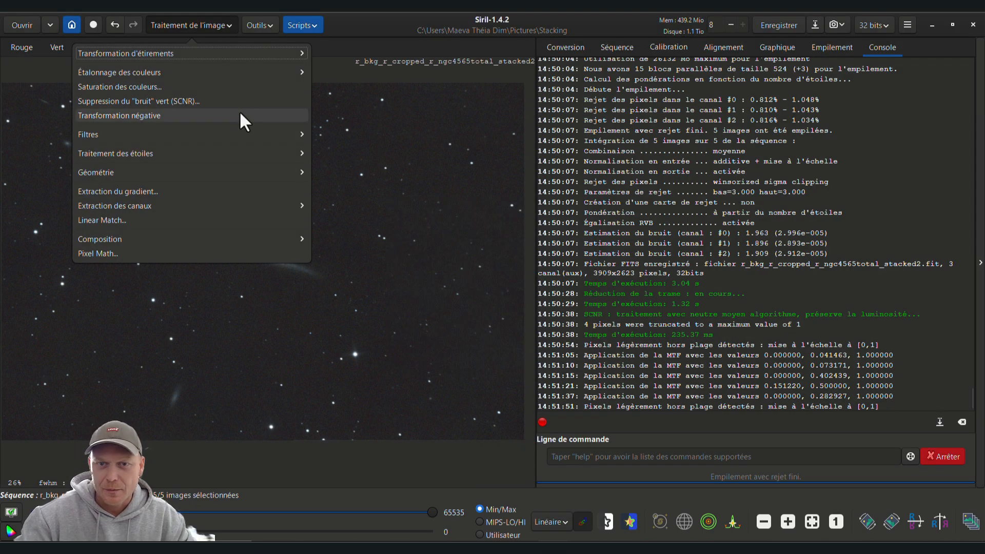
click(135, 87)
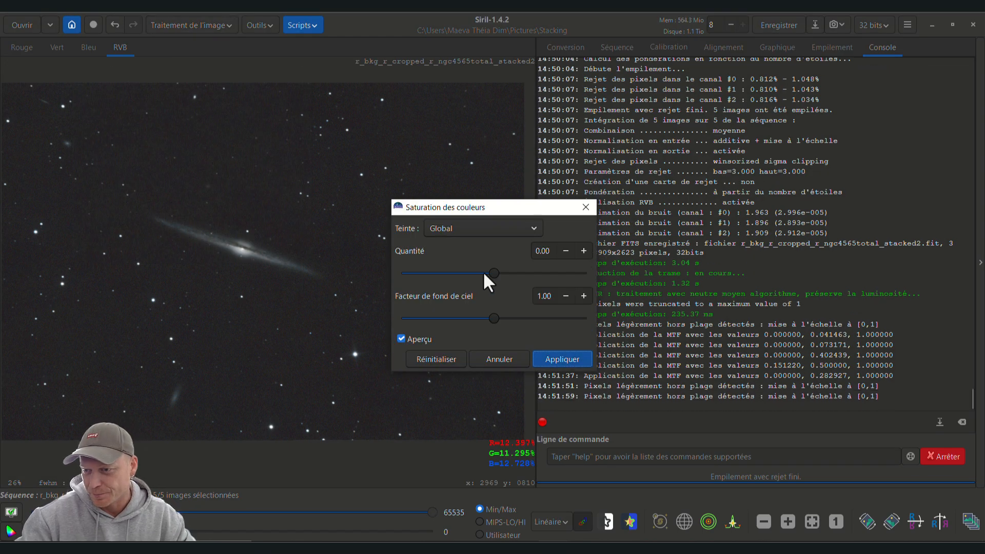
drag(492, 273, 573, 280)
click(562, 359)
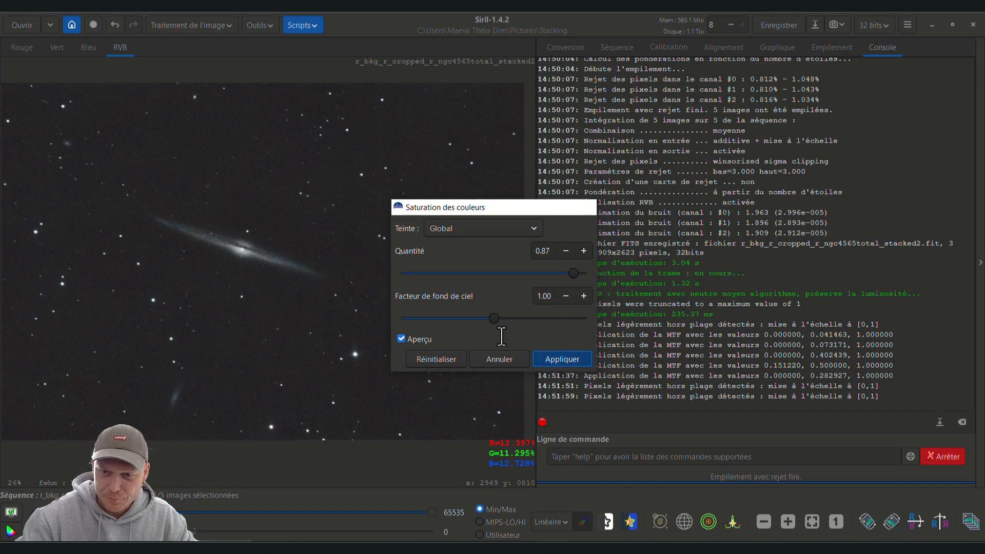
Examine the galaxy's core and dust lane and the bright star below it up close, and recentre the whole image.
scroll(203, 232, up, 2)
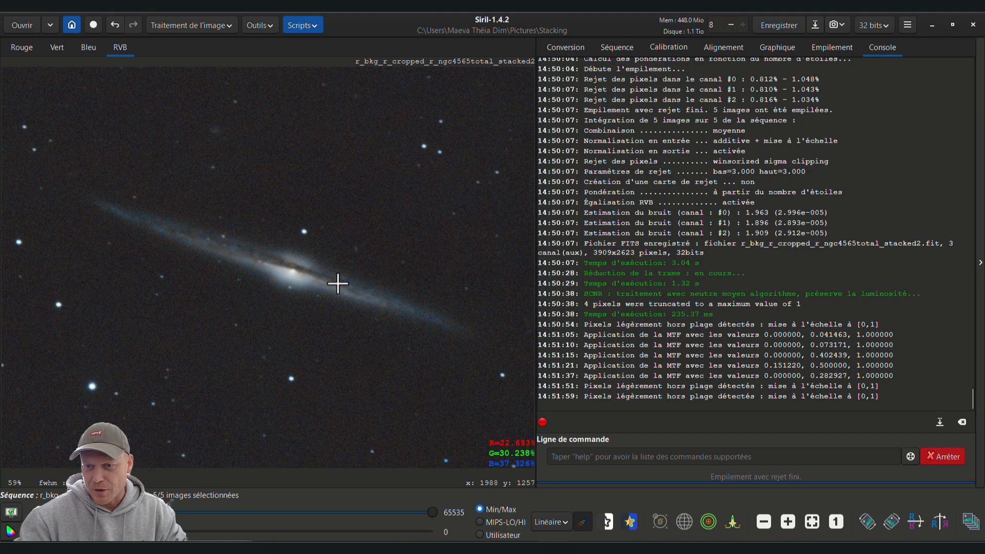
scroll(336, 281, up, 2)
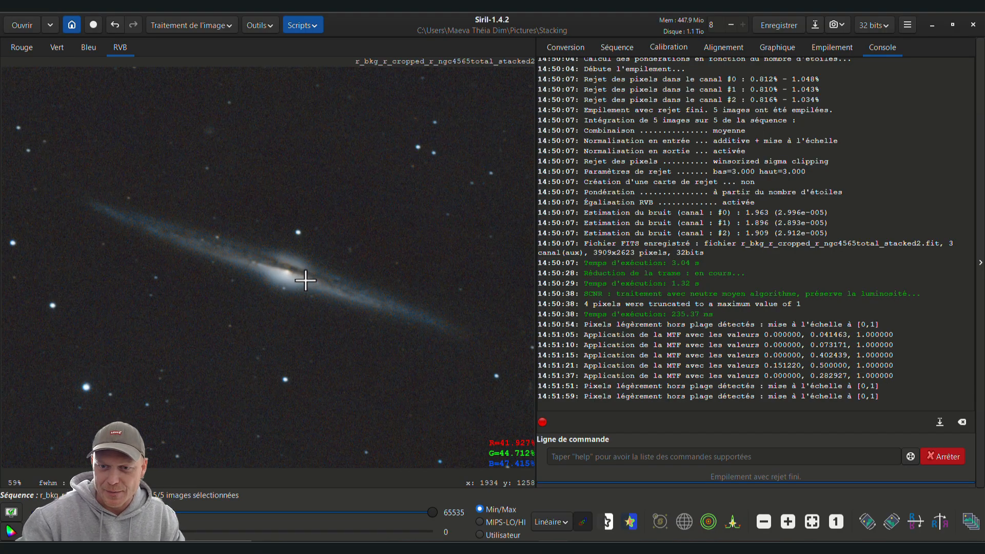
scroll(311, 277, down, 3)
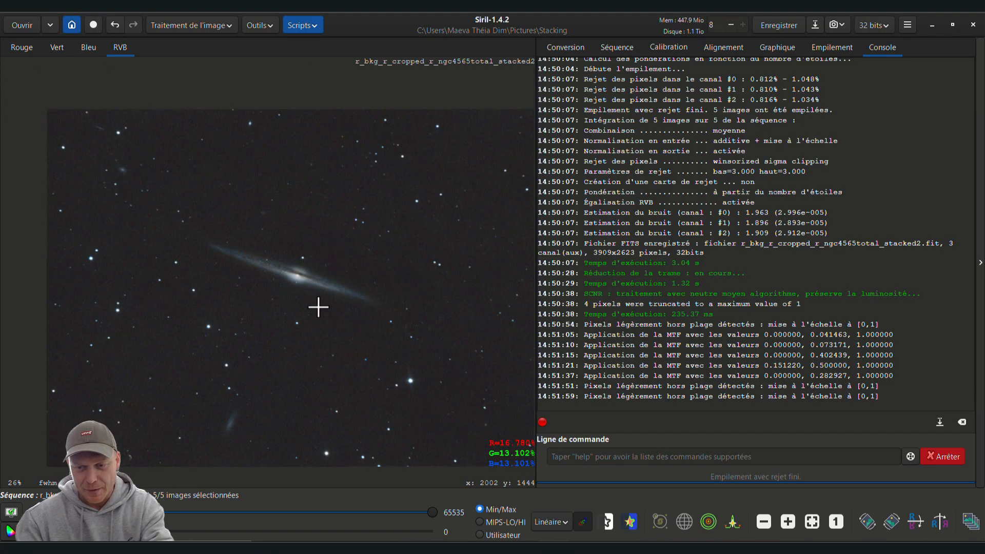
drag(352, 320, 301, 311)
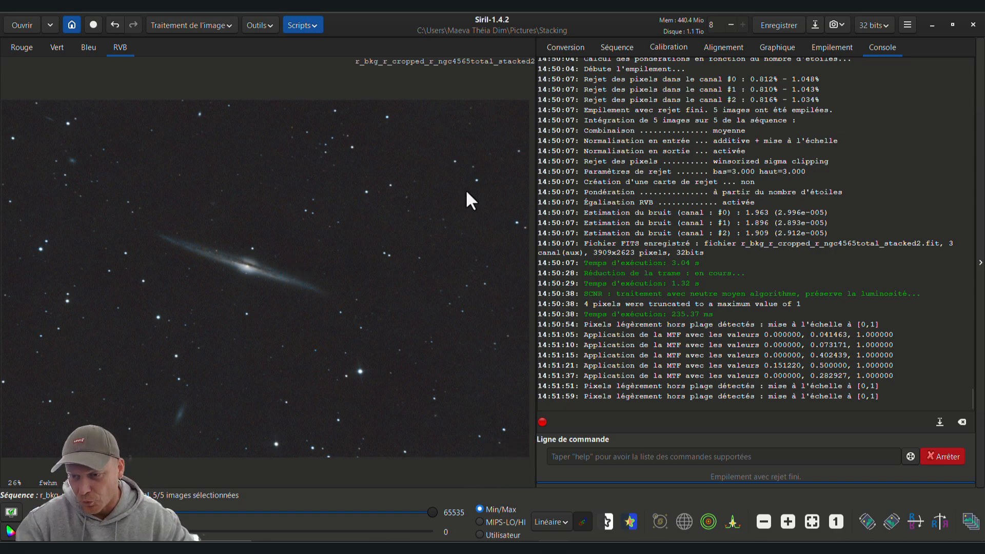
scroll(391, 357, up, 2)
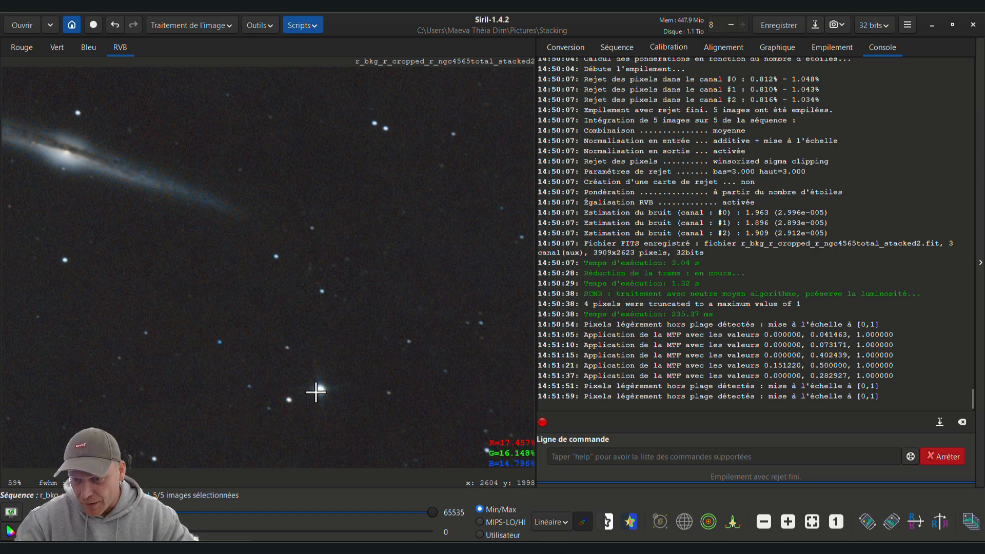
scroll(287, 296, down, 2)
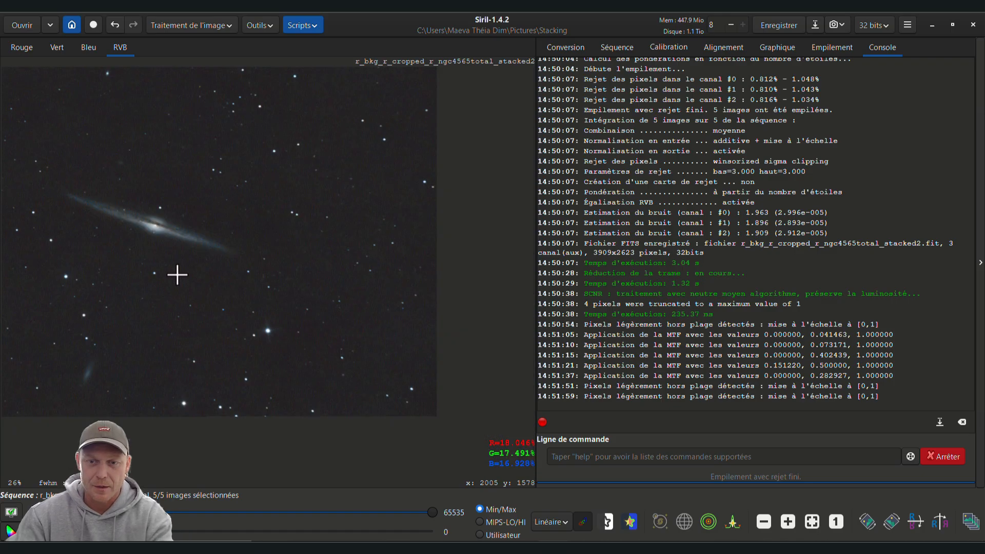
drag(135, 254, 240, 286)
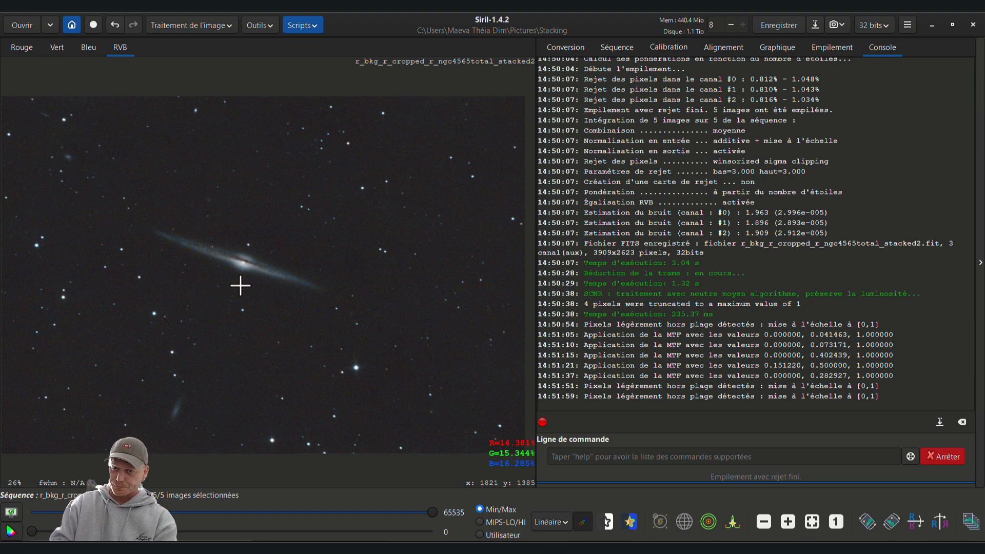